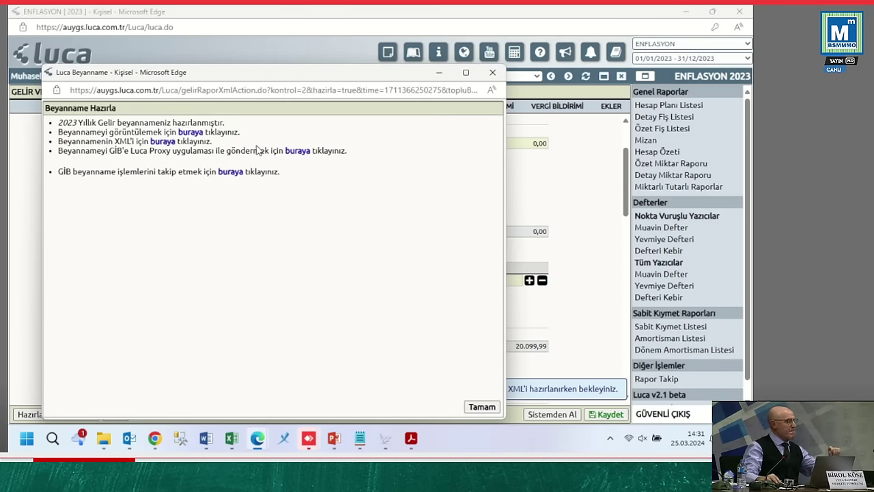
Step: View the prepared 2023 annual income tax return and examine its income declaration and the inflation-adjusted columns of the Aktif and Pasif balance sheet
left_click(183, 132)
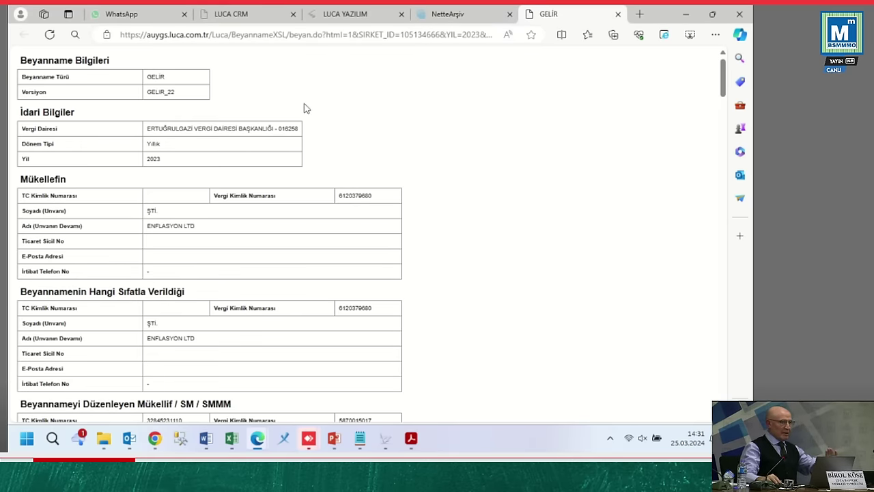
scroll(304, 108, "down", 15)
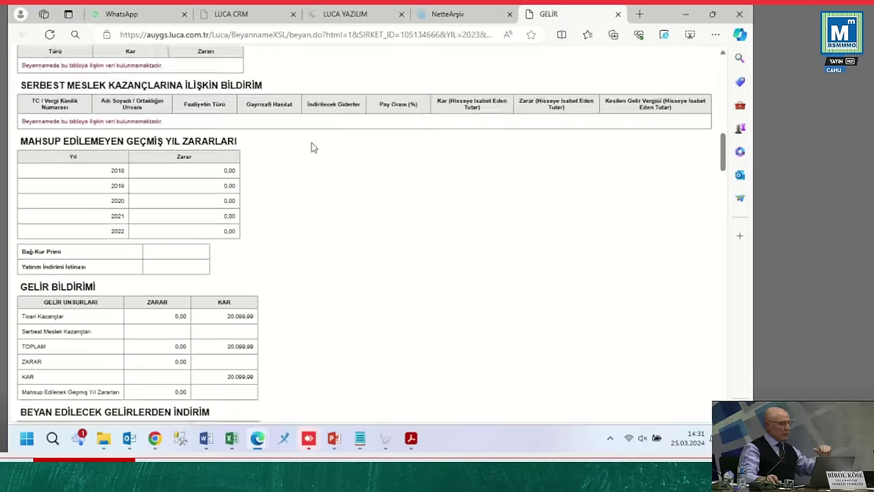
scroll(315, 152, "down", 5)
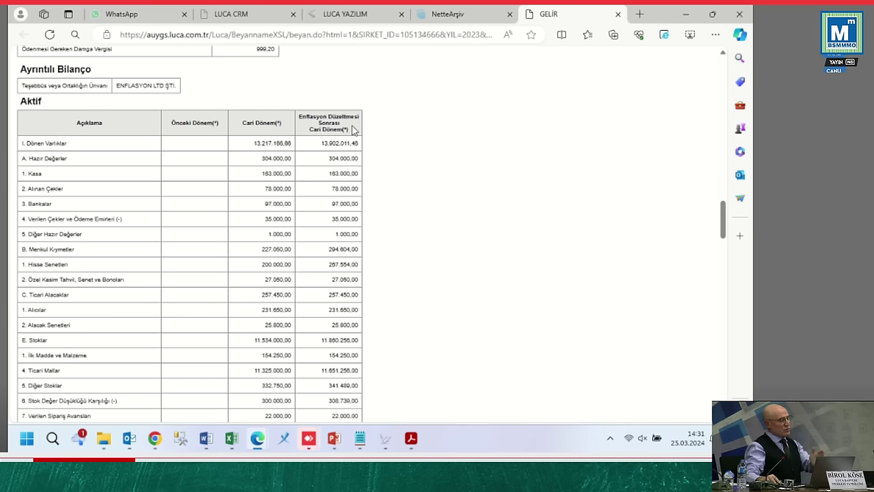
scroll(353, 130, "down", 10)
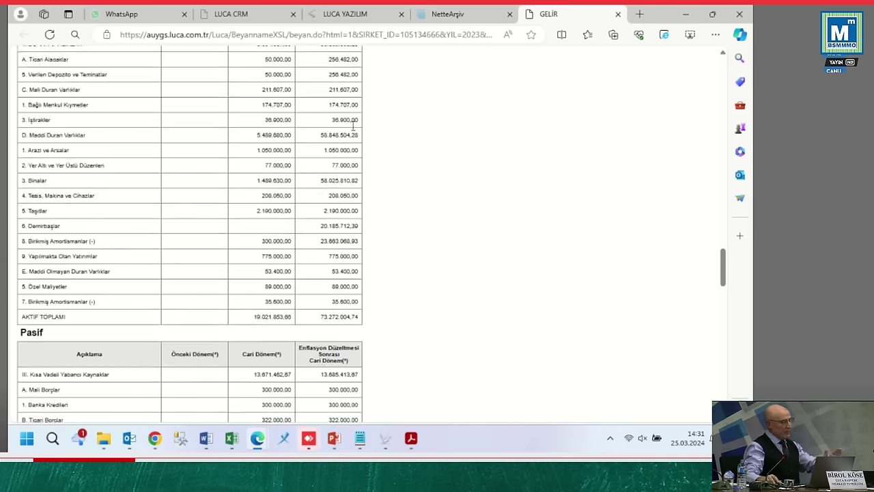
scroll(354, 125, "down", 10)
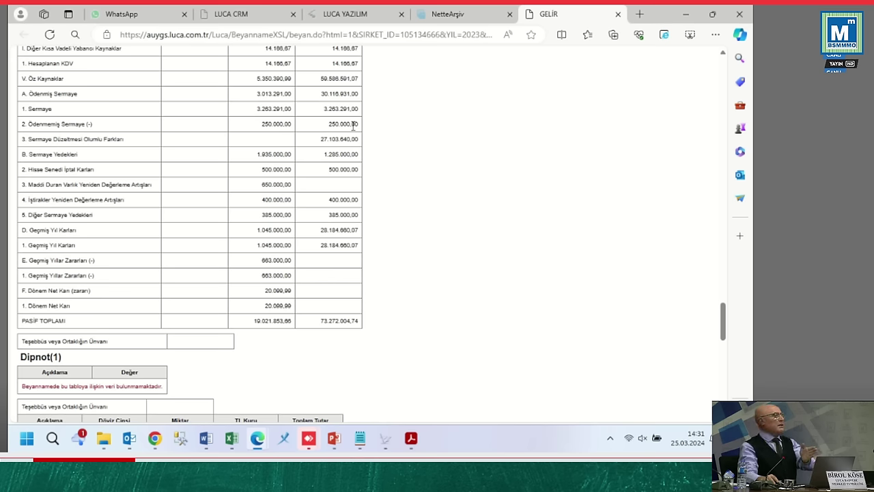
left_click(618, 14)
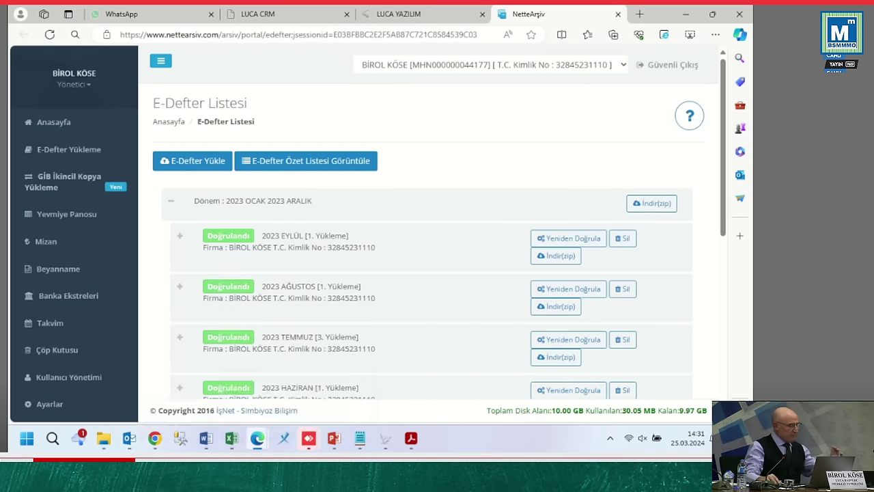
Step: Switch back to the Luca window and list the 2023 accounting vouchers in the Fiş Listesi
mouse_move(257, 438)
left_click(321, 408)
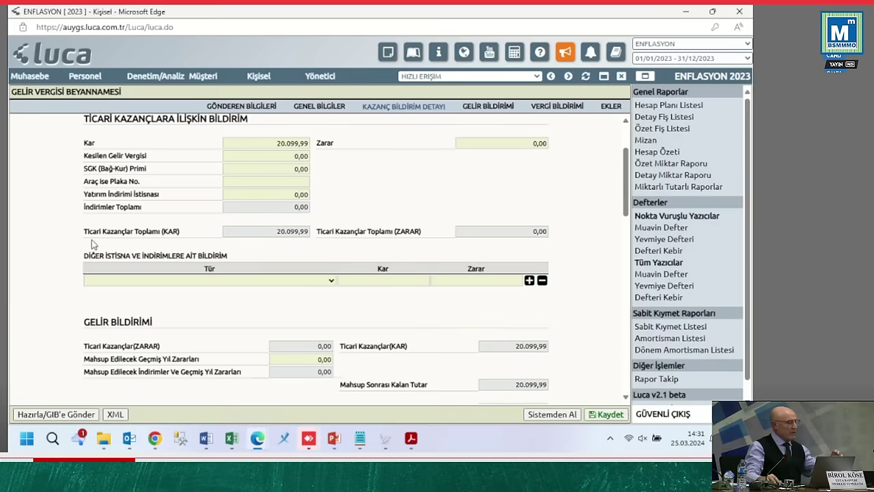
left_click(23, 78)
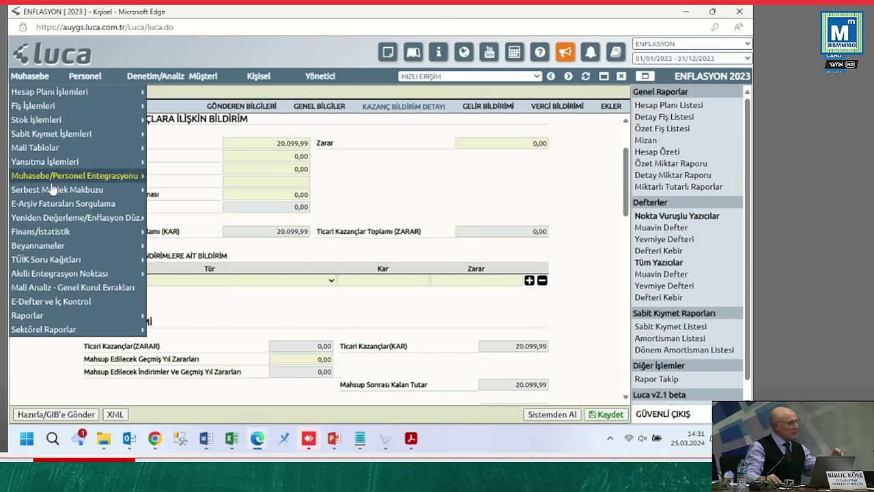
mouse_move(61, 189)
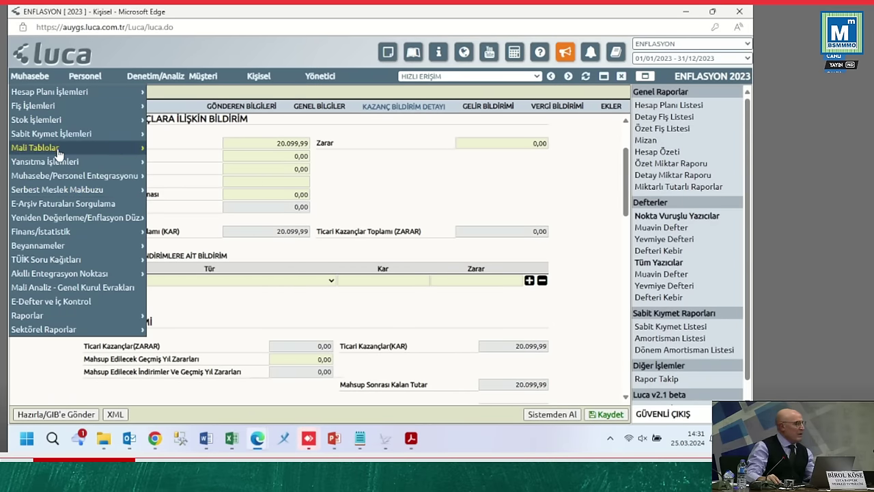
mouse_move(41, 106)
left_click(158, 119)
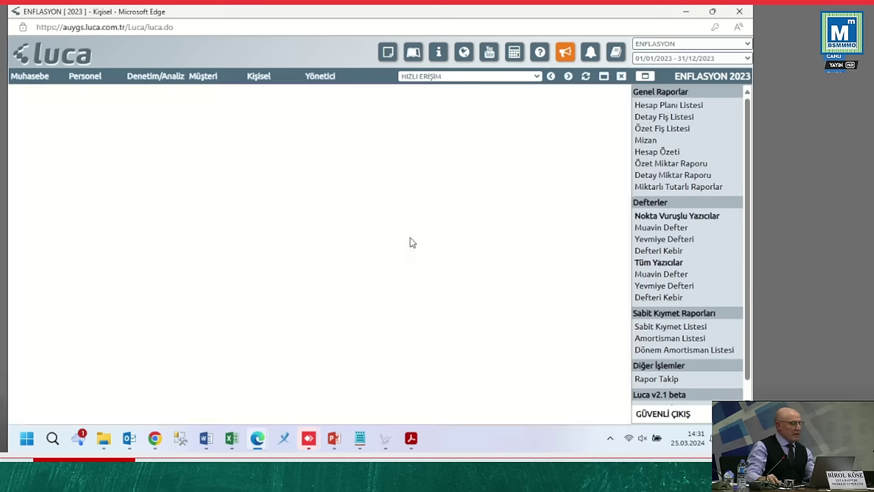
left_click(601, 414)
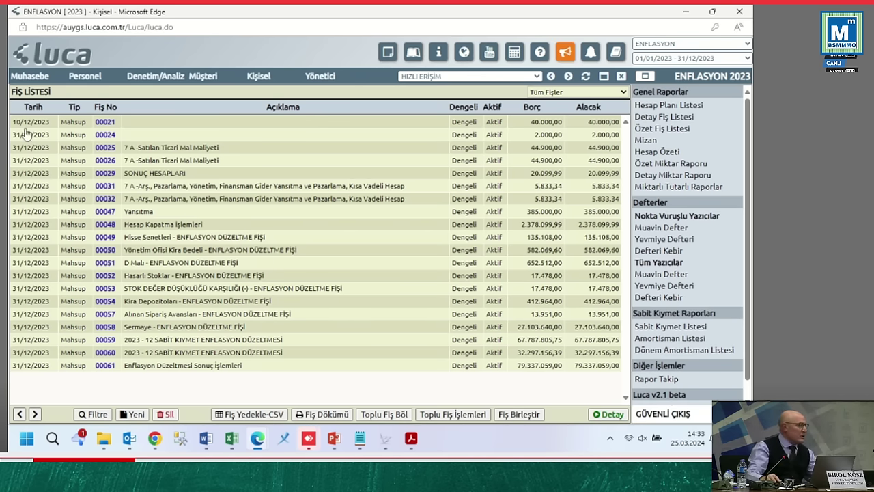
left_click(31, 75)
left_click(305, 393)
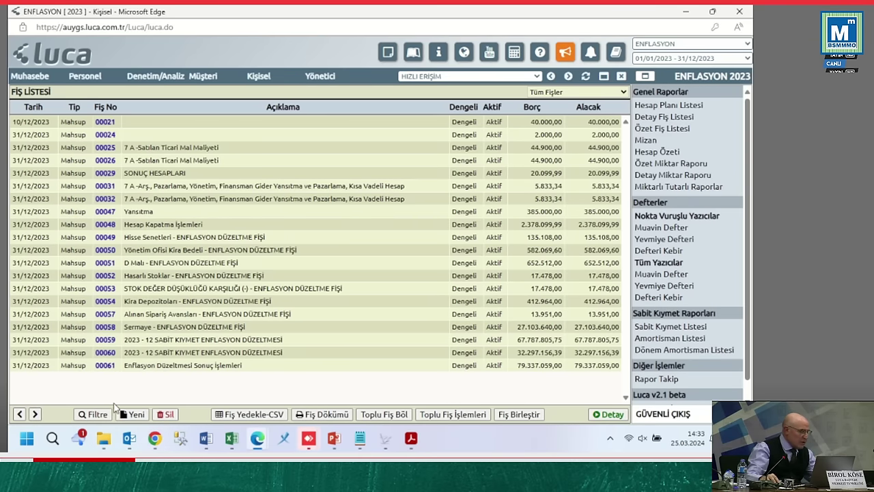
Step: Bulk-delete all vouchers from 00048 to 00061, covering the account closing and inflation adjustment entries, and refresh the voucher list
left_click(459, 415)
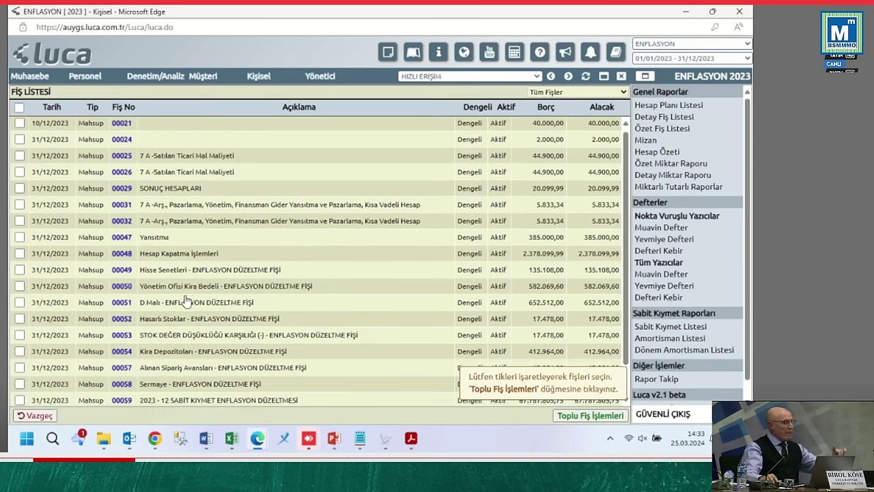
scroll(374, 337, "down", 2)
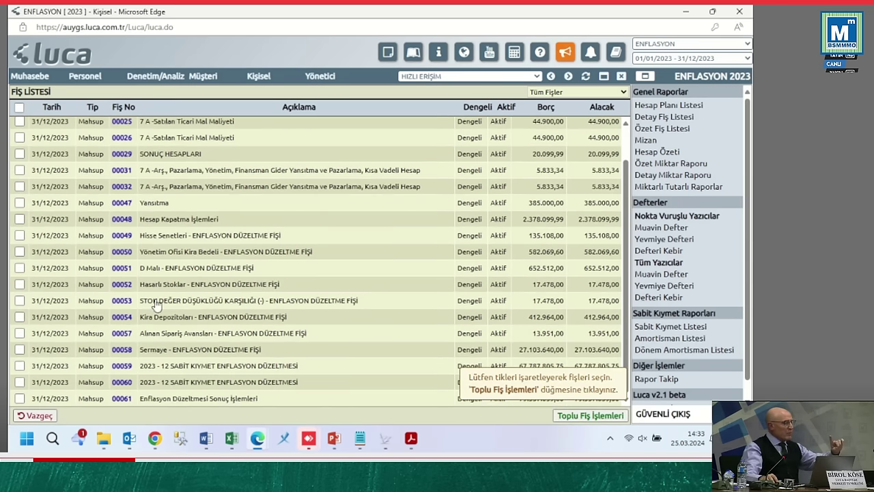
left_click(19, 219)
left_click(20, 236)
left_click(20, 252)
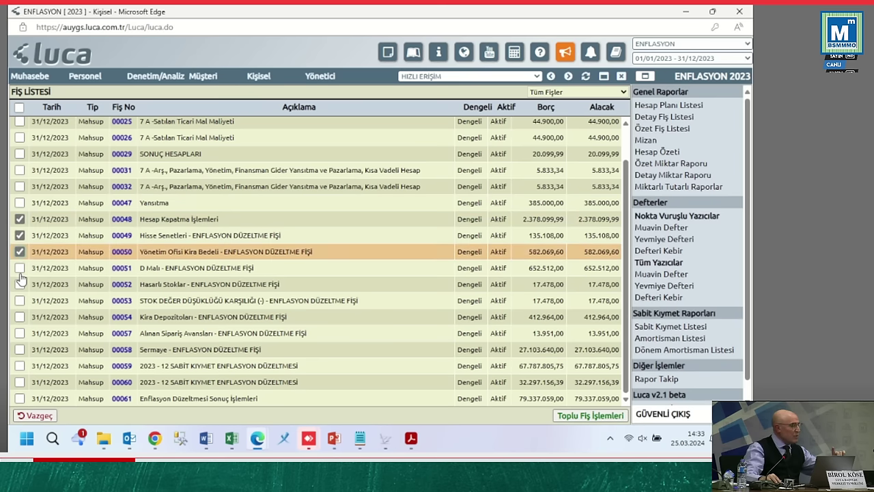
left_click(19, 268)
left_click(19, 285)
left_click(19, 300)
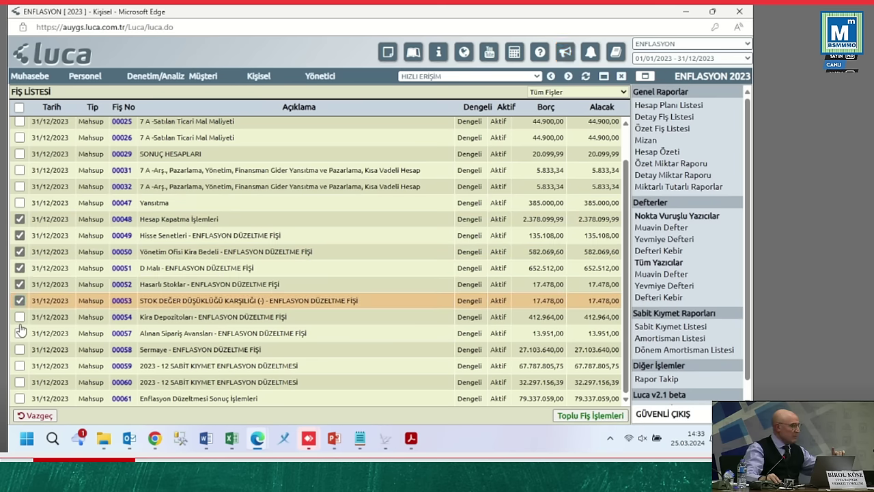
left_click(20, 317)
left_click(20, 333)
left_click(20, 350)
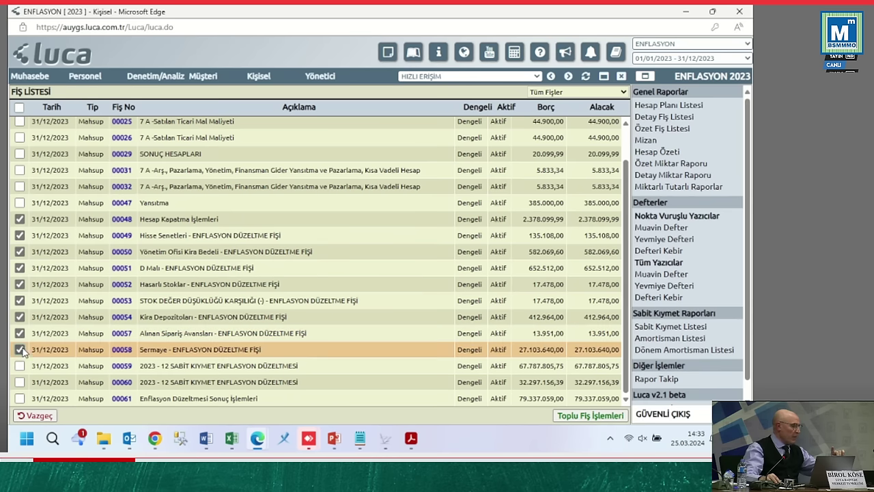
left_click(19, 366)
left_click(20, 383)
left_click(20, 366)
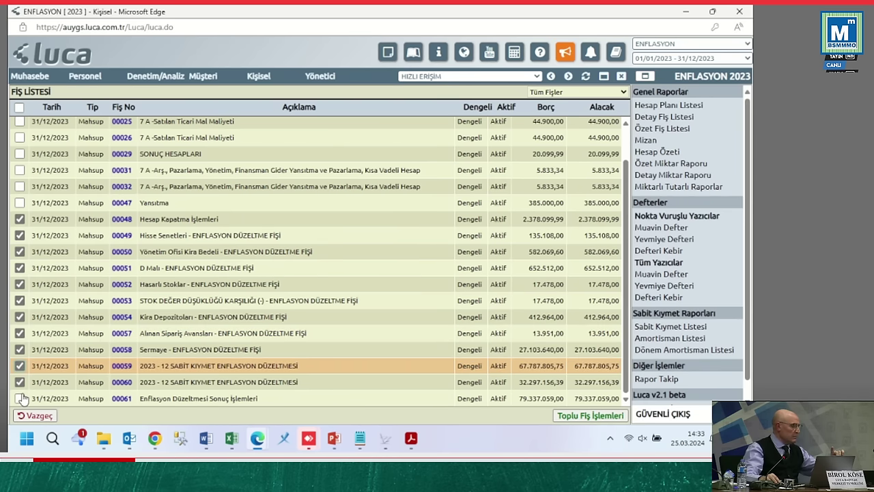
left_click(20, 399)
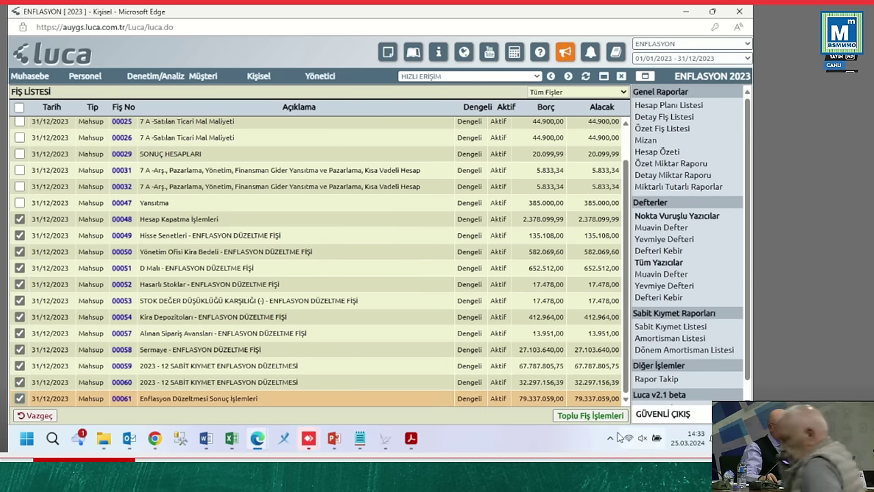
left_click(590, 415)
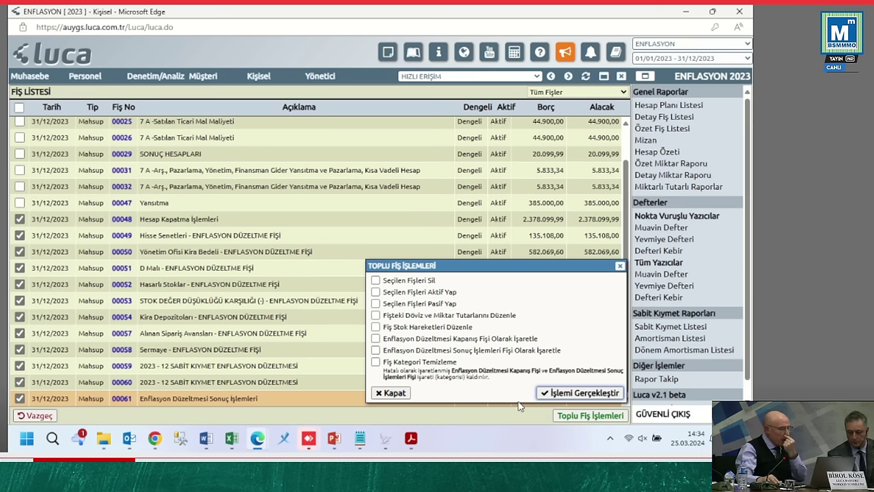
left_click(378, 281)
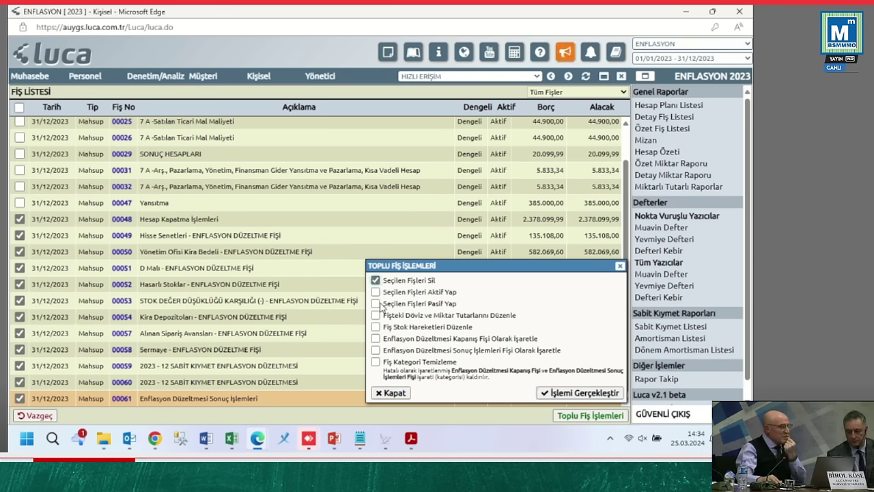
left_click(568, 398)
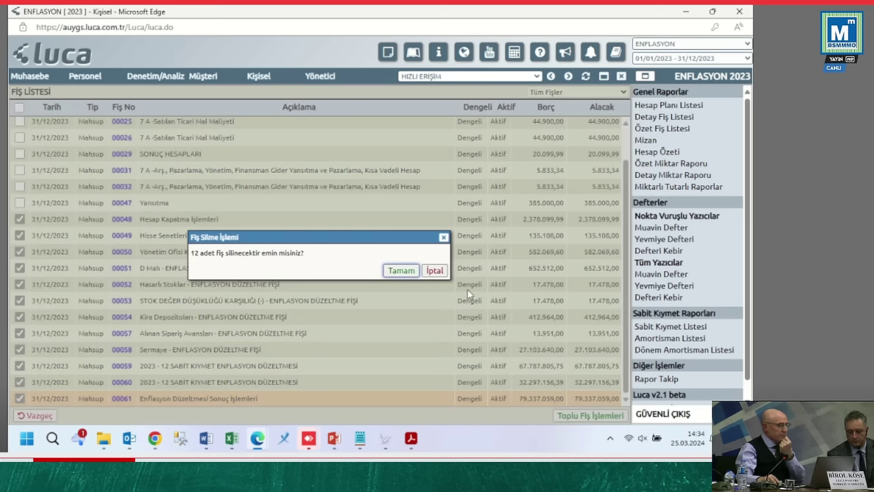
left_click(394, 276)
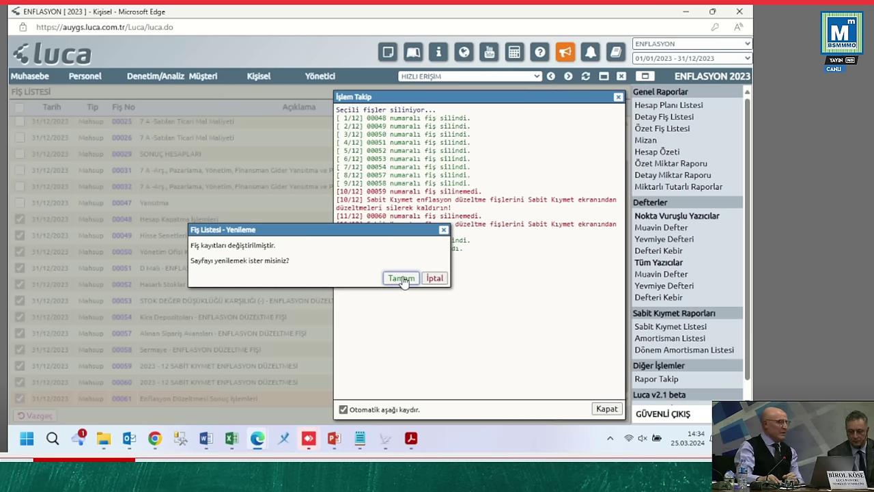
left_click(403, 279)
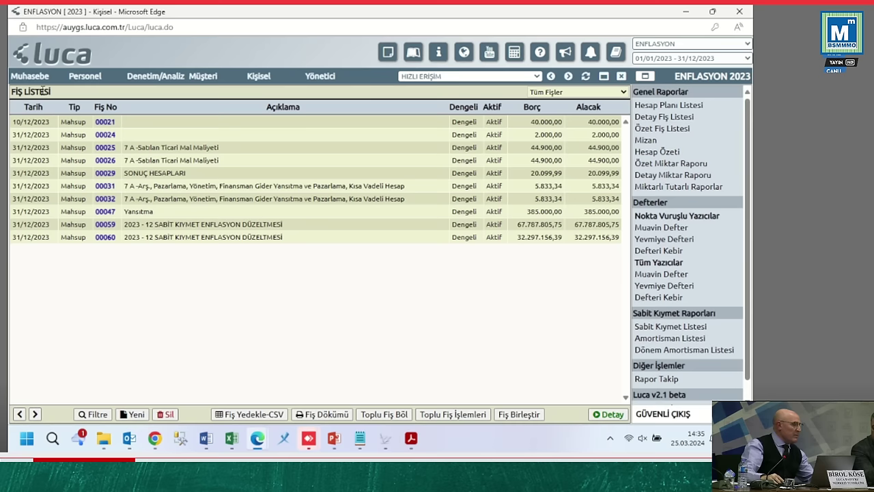
Step: List all fixed assets in Sabit Kıymet Enflasyon Düzeltmesi without filters and open their completed adjustments (Yapılmış Düzeltmeler)
left_click(30, 76)
mouse_move(22, 181)
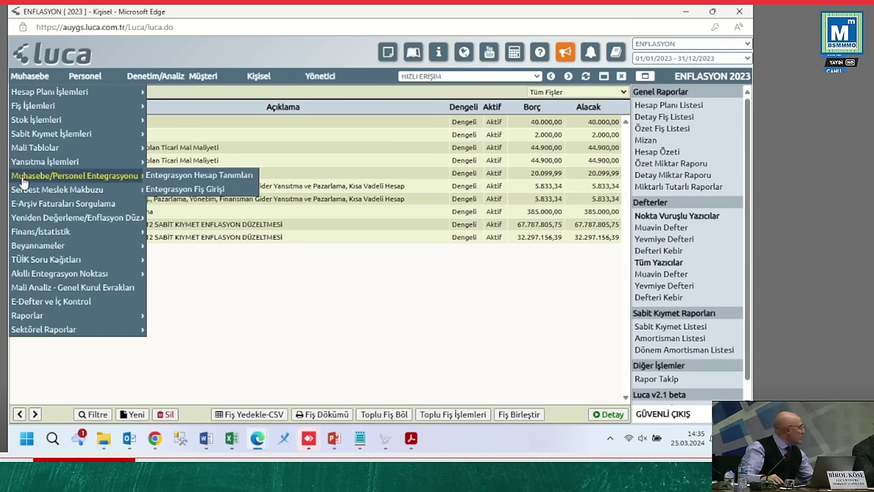
mouse_move(68, 224)
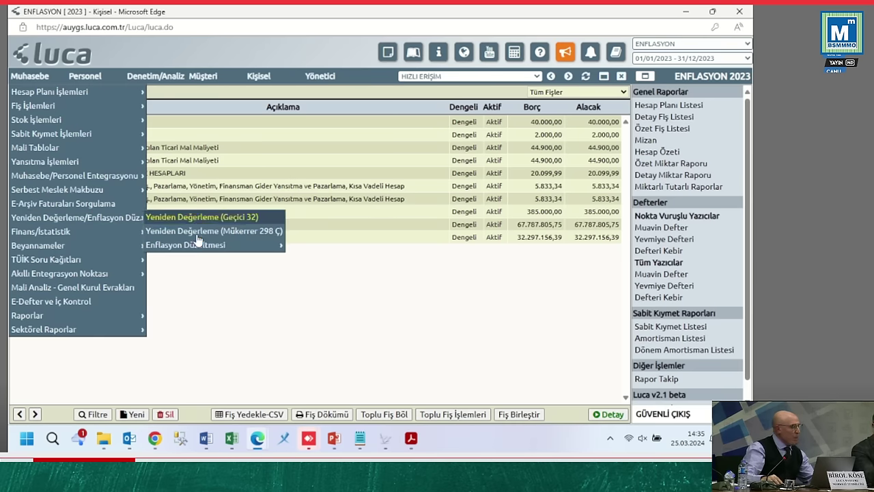
mouse_move(195, 244)
mouse_move(316, 273)
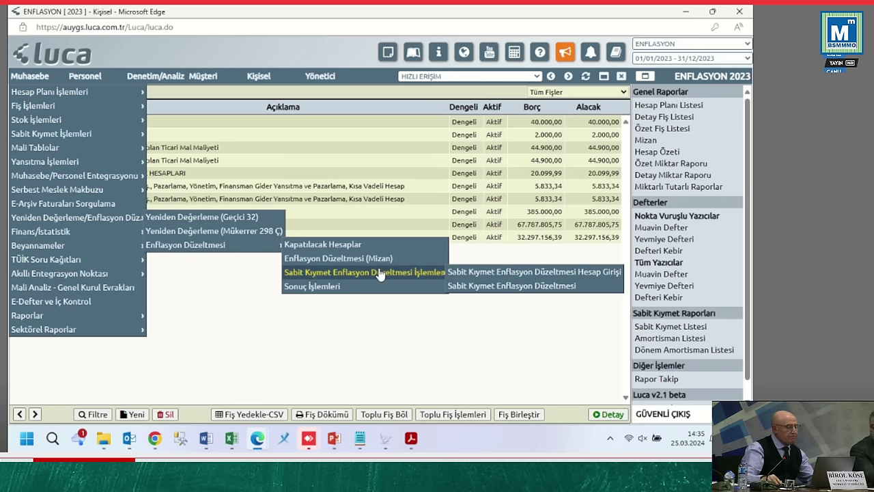
left_click(501, 285)
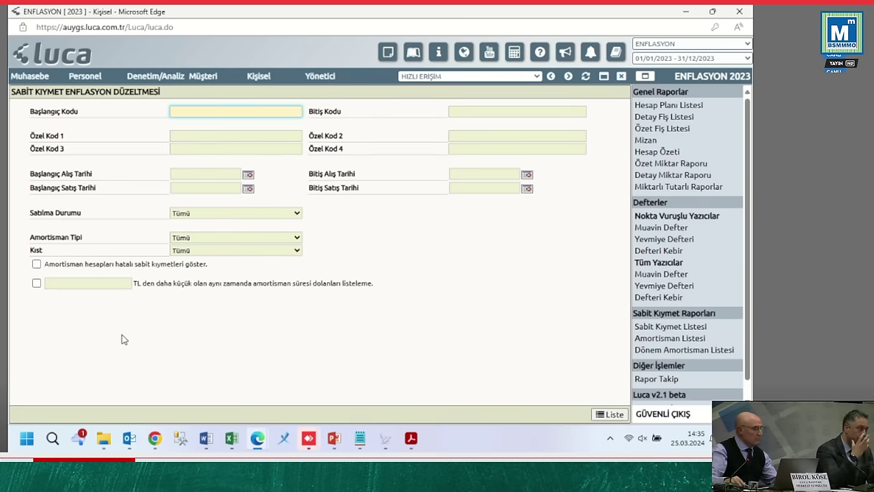
left_click(597, 414)
left_click(442, 294)
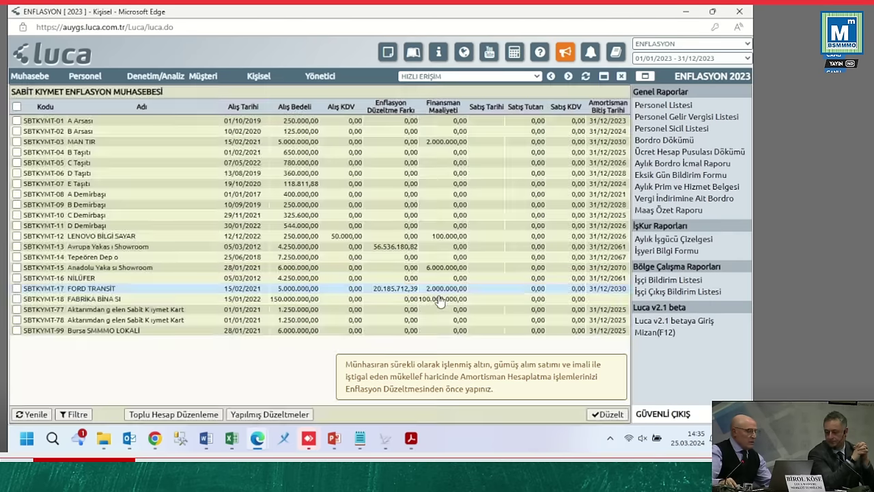
left_click(272, 415)
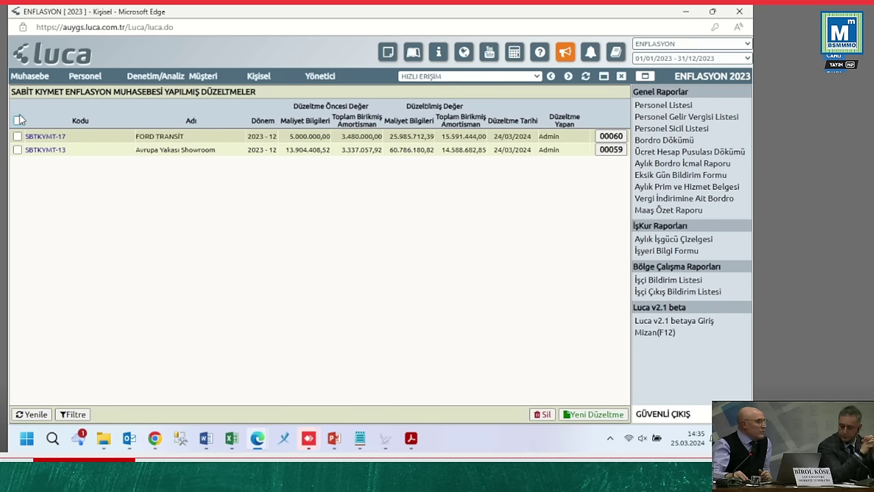
Step: Delete the completed adjustments of FORD TRANSİT (SBTKYMT-17) and Avrupa Yakası Showroom (SBTKYMT-13), and refresh the list
left_click(18, 121)
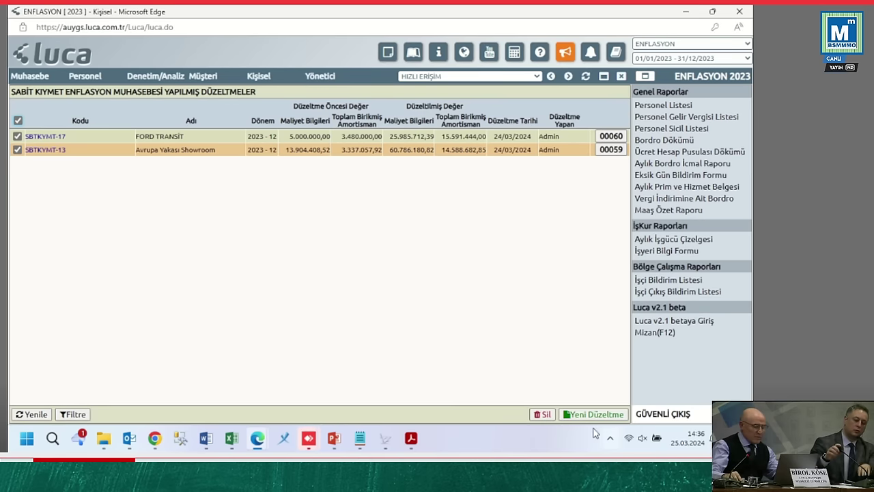
left_click(544, 414)
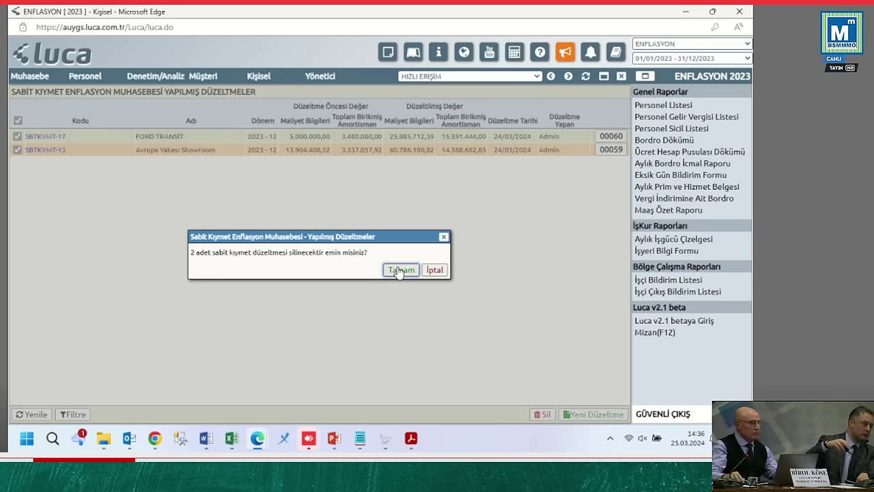
left_click(399, 272)
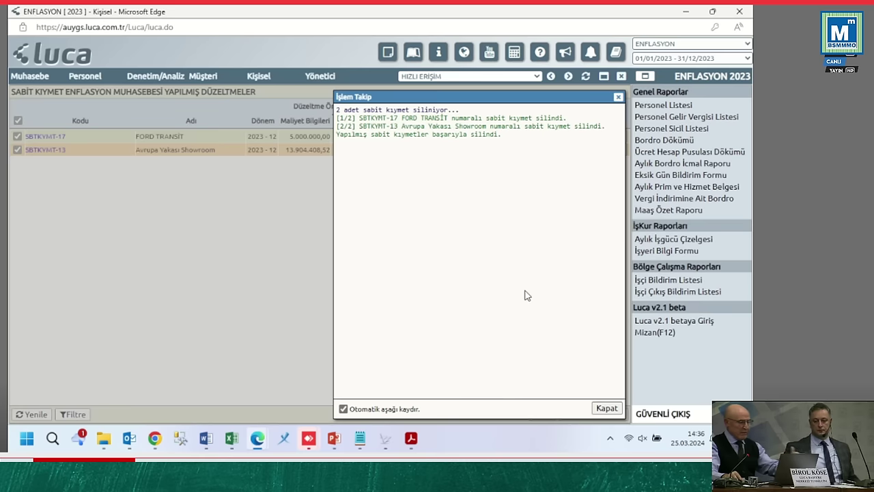
left_click(606, 408)
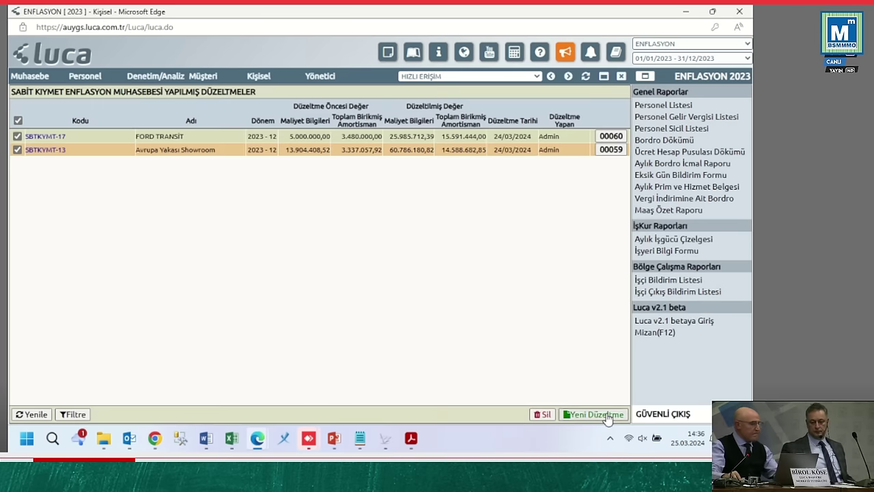
left_click(41, 415)
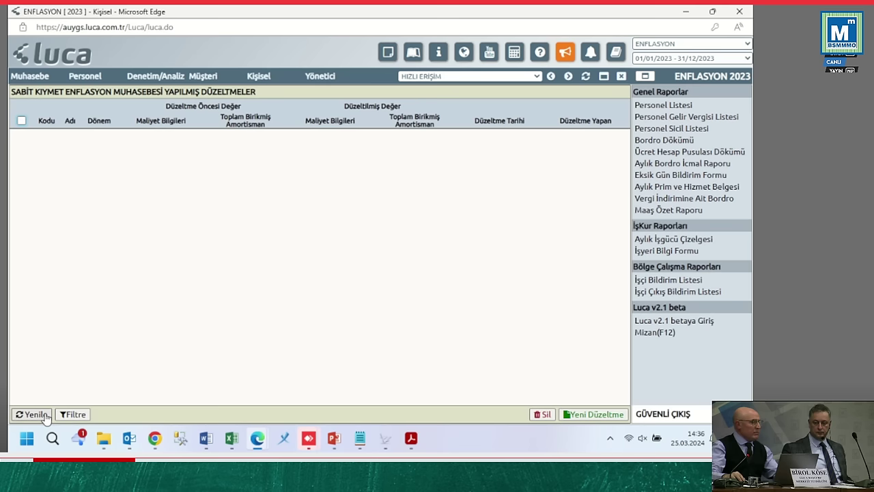
Step: List the accounting vouchers dated 01/12/2023 to 31/12/2023 in Fiş Listesi
left_click(31, 76)
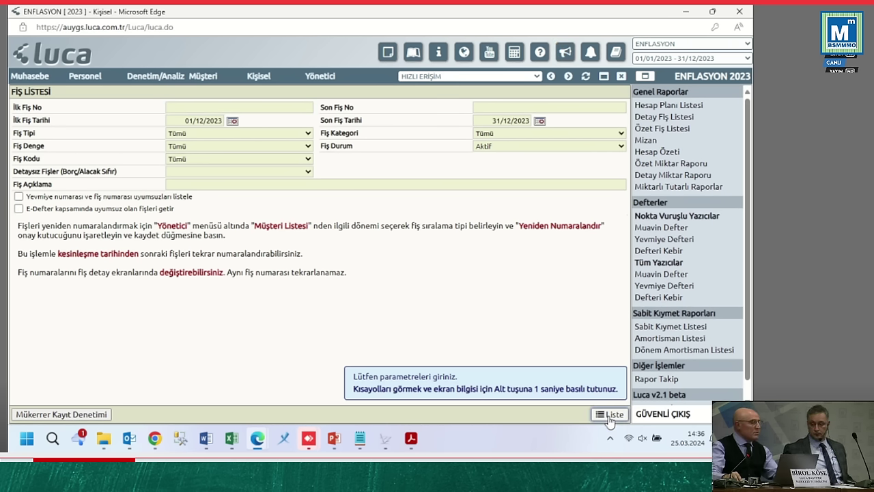
left_click(610, 418)
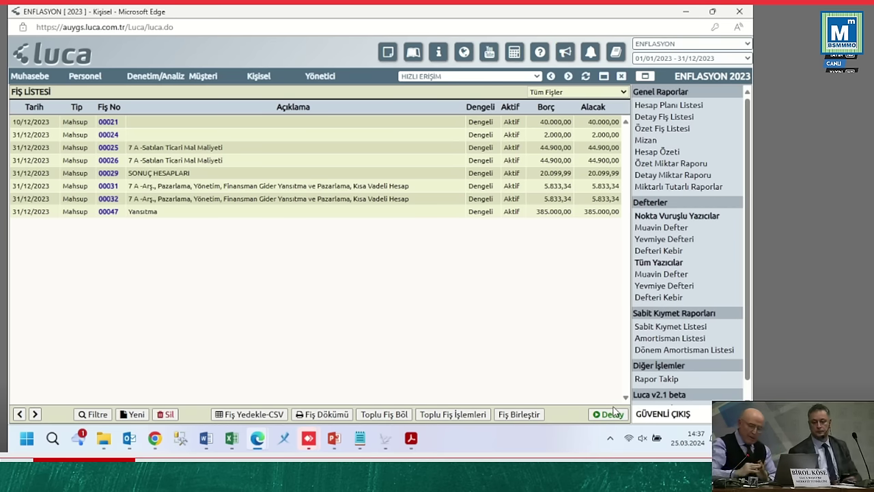
Step: Open Kapatılacak Hesaplar in the Enflasyon Düzeltmesi section of the accounting module
left_click(29, 76)
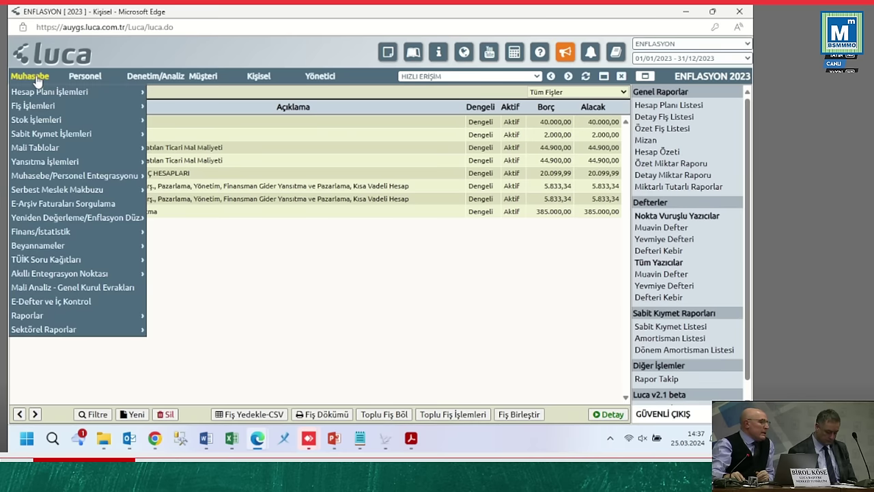
mouse_move(41, 97)
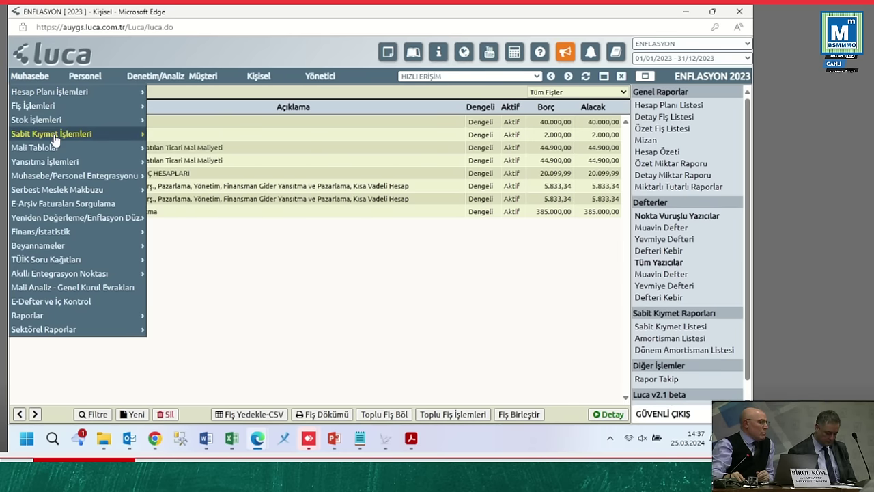
mouse_move(71, 217)
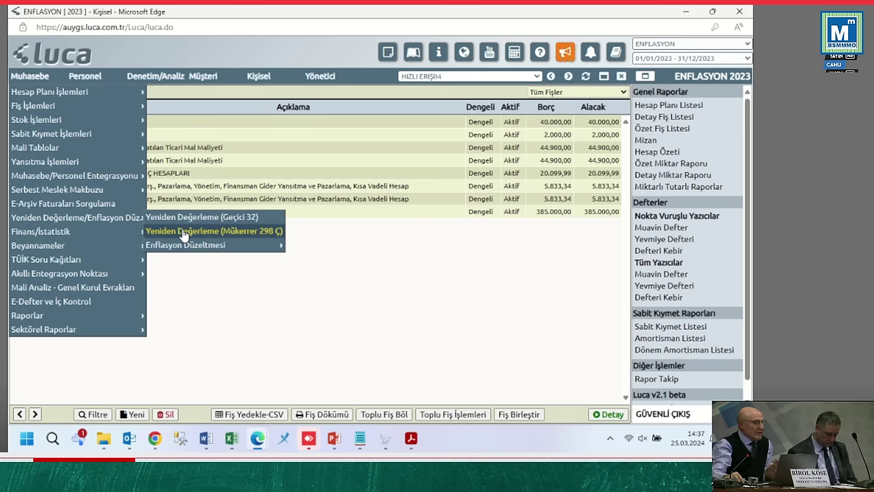
mouse_move(186, 245)
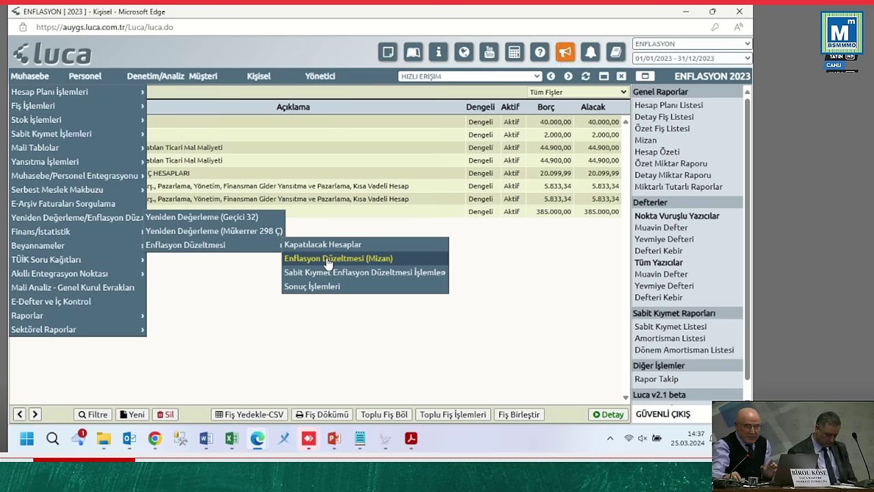
key("Down")
key("Down")
key("Up")
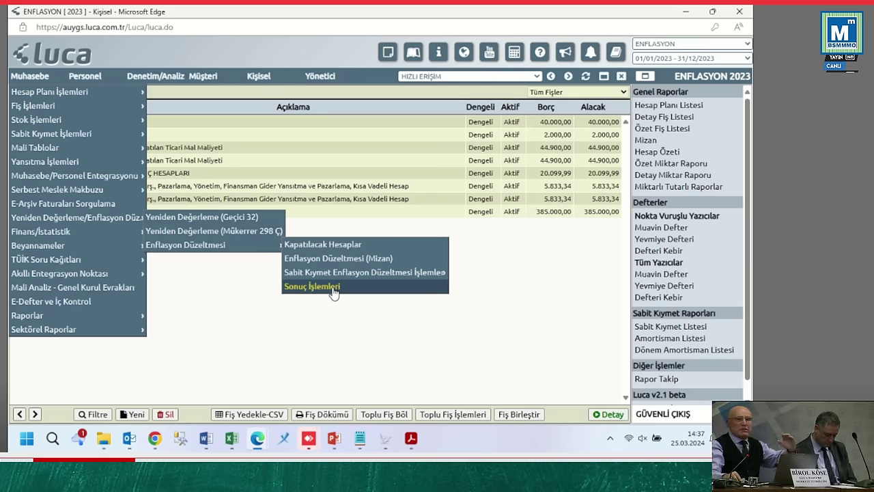
left_click(342, 249)
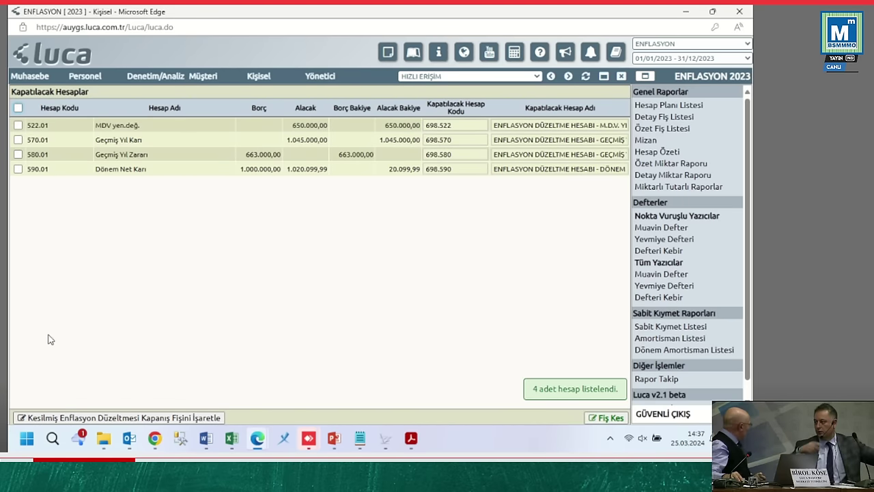
Step: Create a closing voucher for all four listed accounts with the description Hesap Kapatma İşlemleri, and open its details
left_click(29, 77)
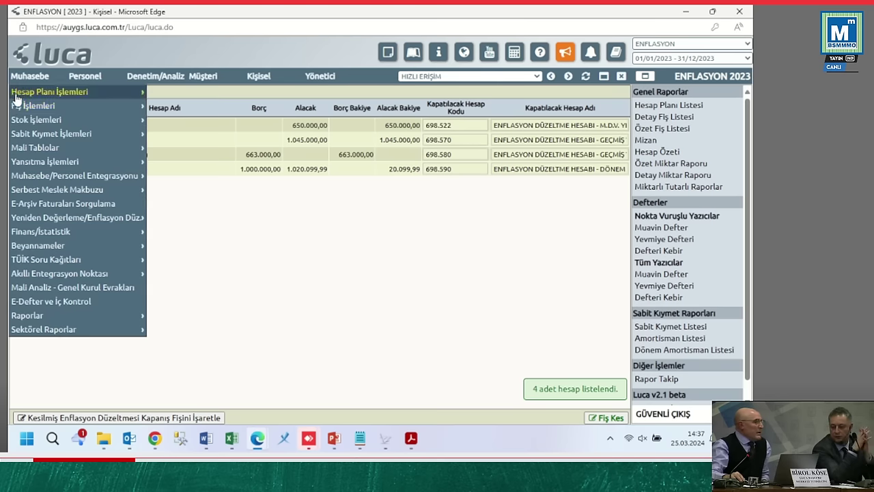
left_click(280, 257)
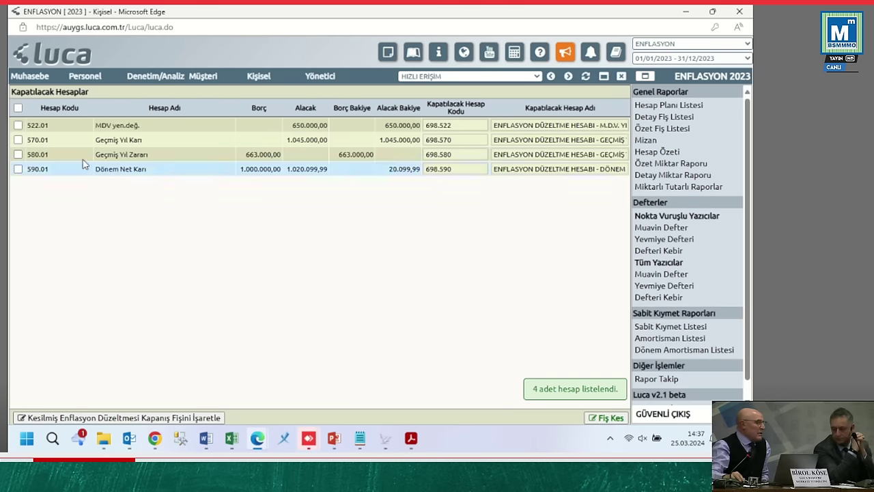
left_click(18, 107)
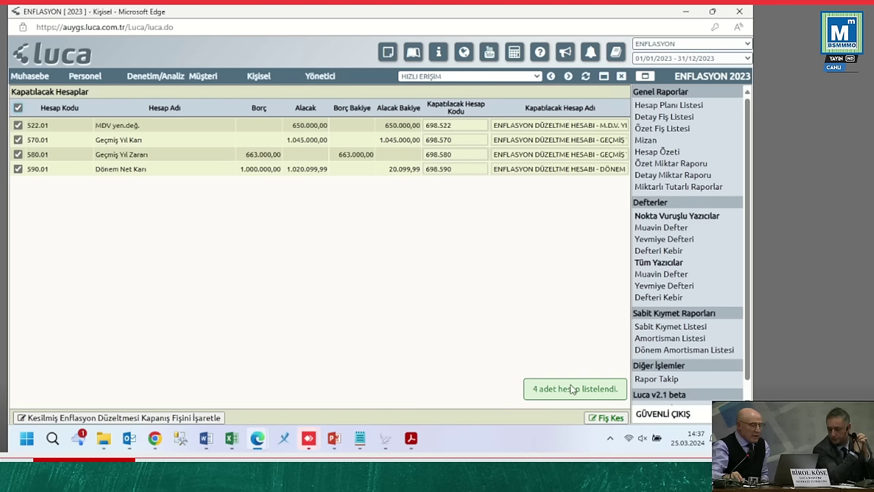
left_click(604, 419)
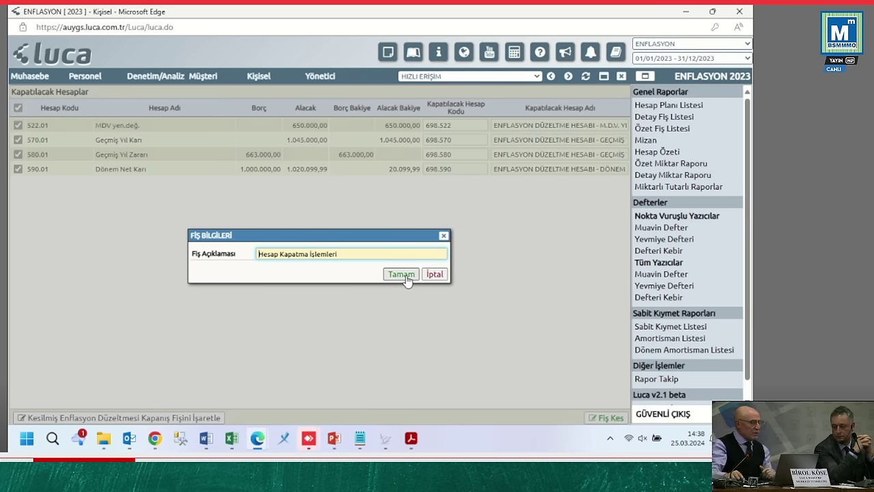
left_click(405, 277)
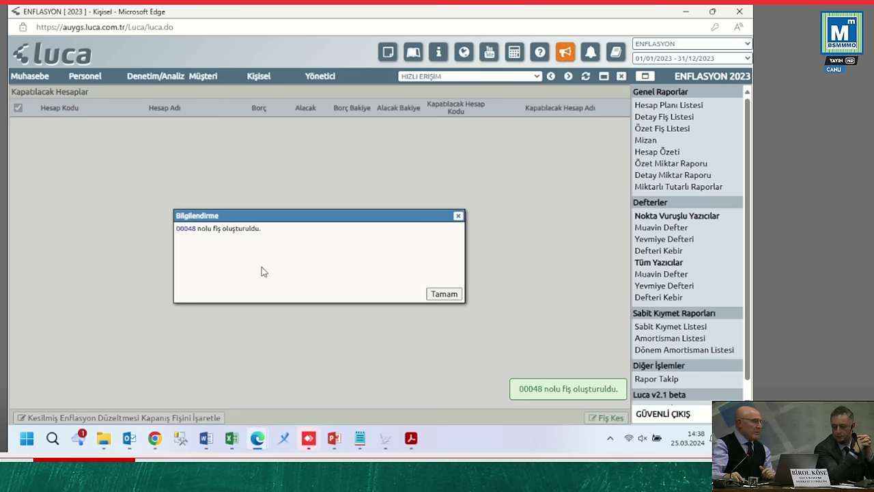
left_click(189, 231)
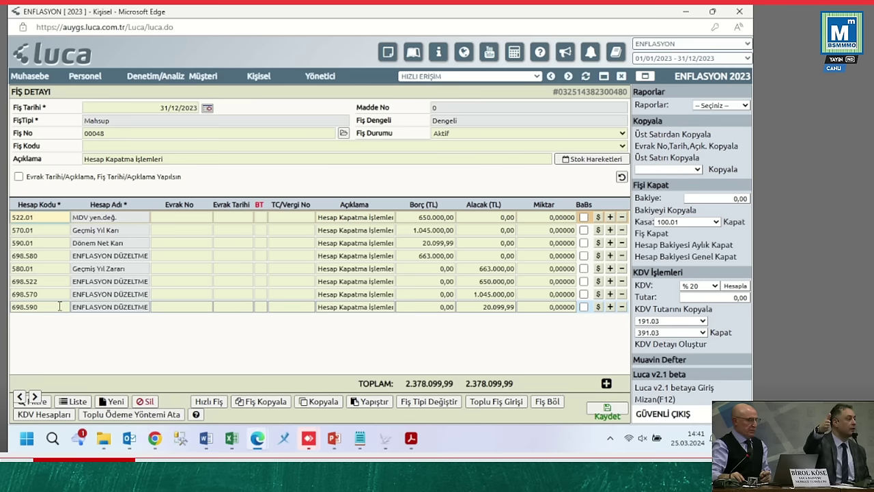
Step: Open Enflasyon Düzeltmesi (Mizan) in the Enflasyon Düzeltmesi section
left_click(31, 76)
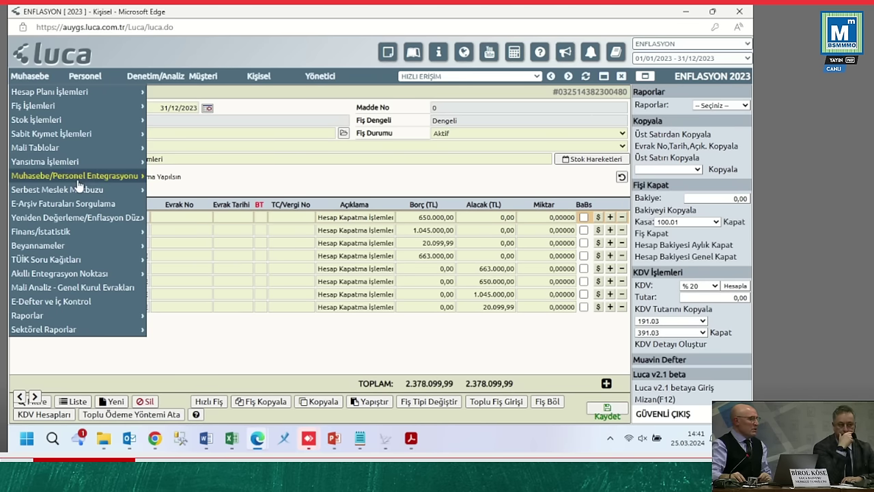
mouse_move(87, 219)
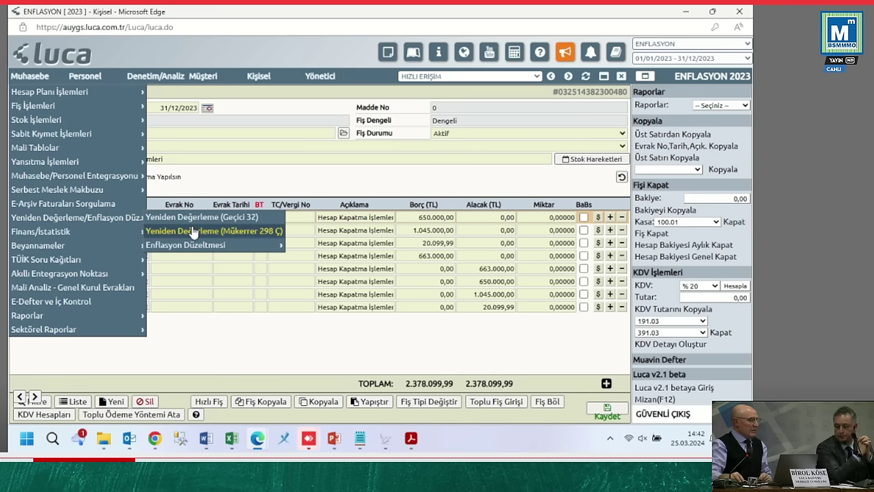
mouse_move(212, 248)
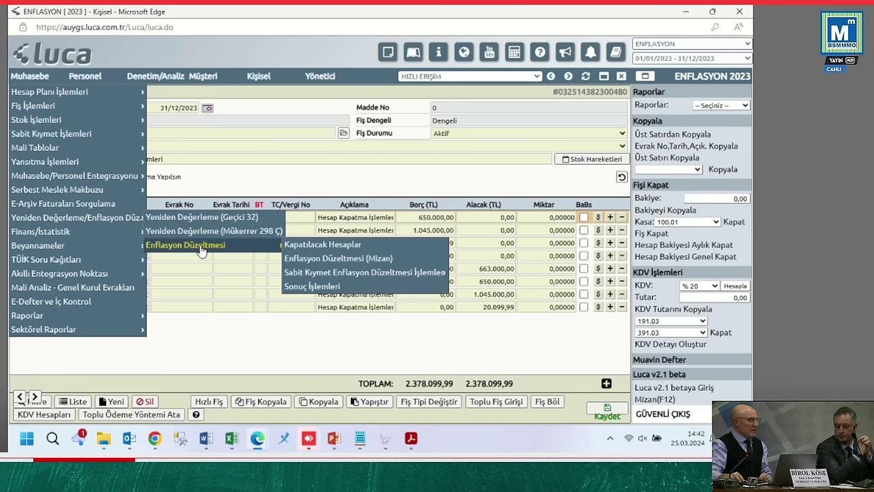
left_click(321, 259)
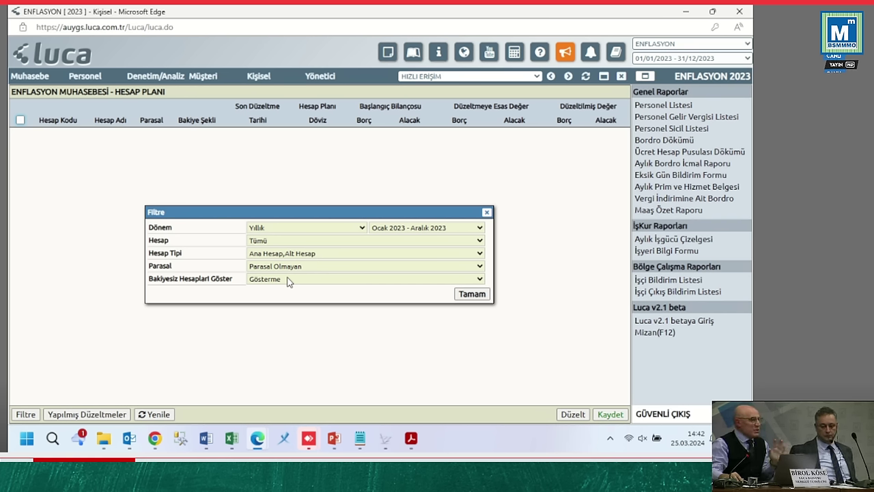
Step: List the Parasal accounts for Ocak 2023 - Aralık 2023 and check the classification options of account 100.02 Şube Kasa
key("alt+Down")
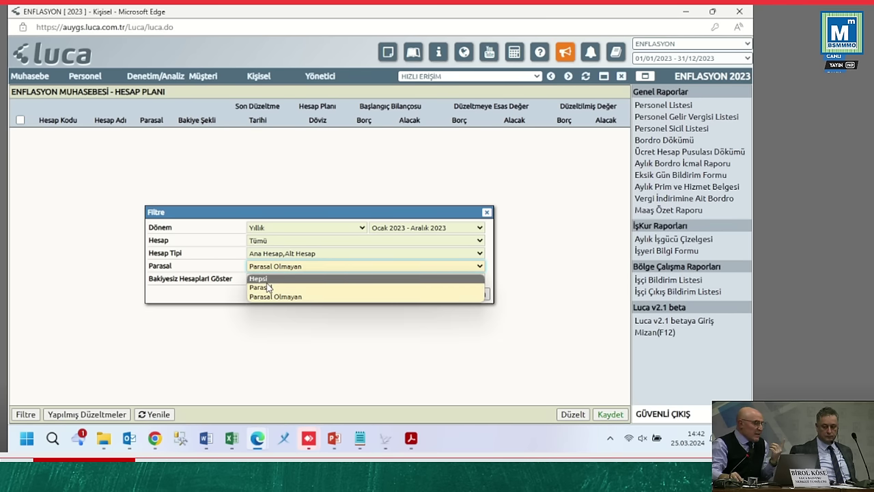
left_click(266, 288)
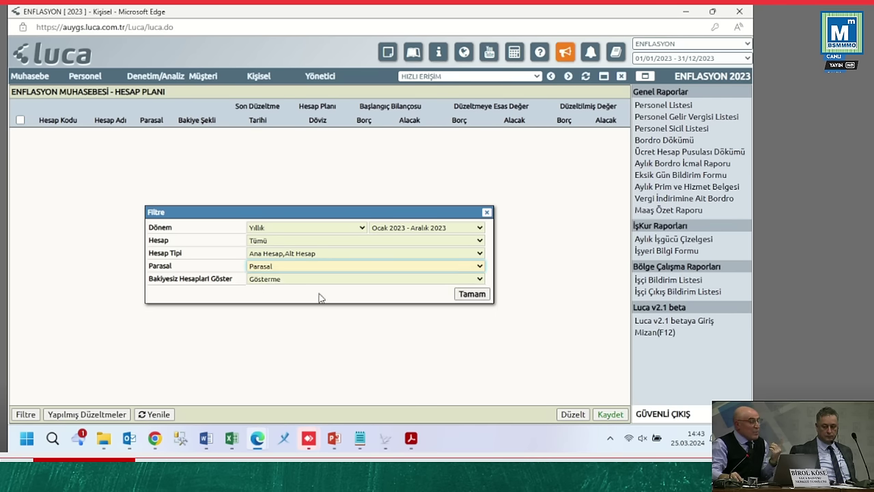
left_click(466, 301)
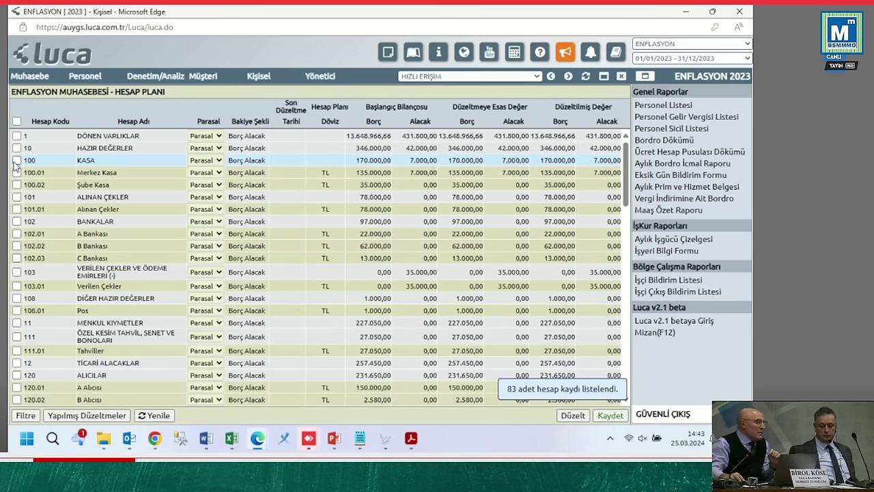
left_click(17, 185)
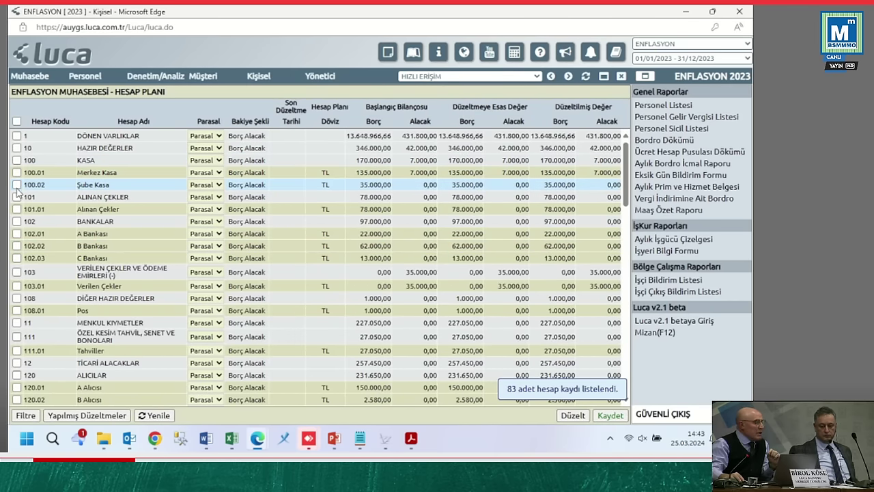
left_click(206, 184)
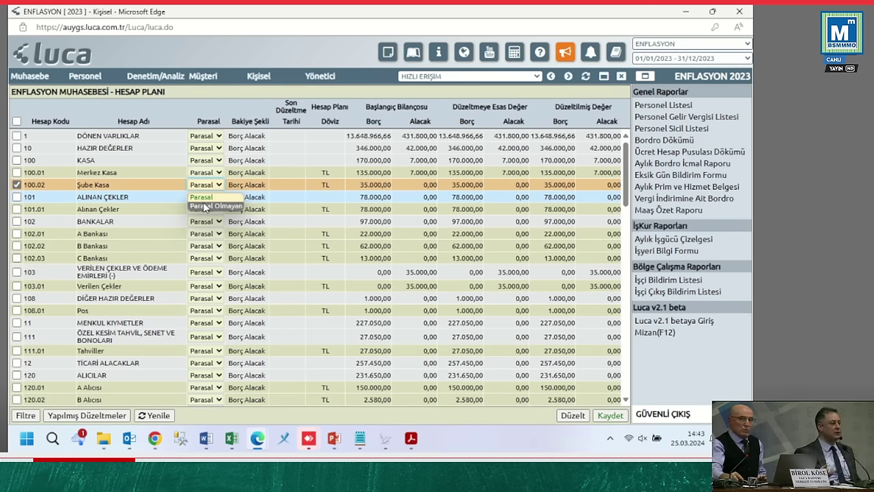
Step: Filter the account list to Parasal Olmayan accounts for the yearly period Ocak 2023 - Aralık 2023
left_click(27, 416)
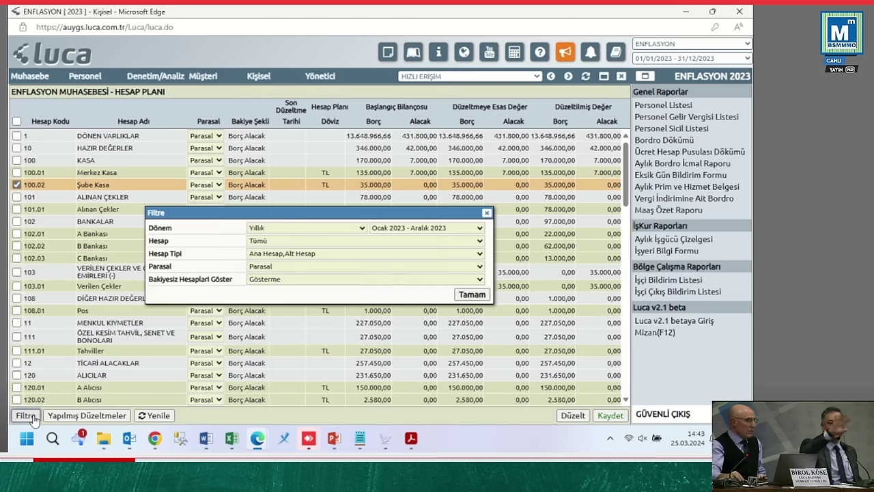
left_click(266, 267)
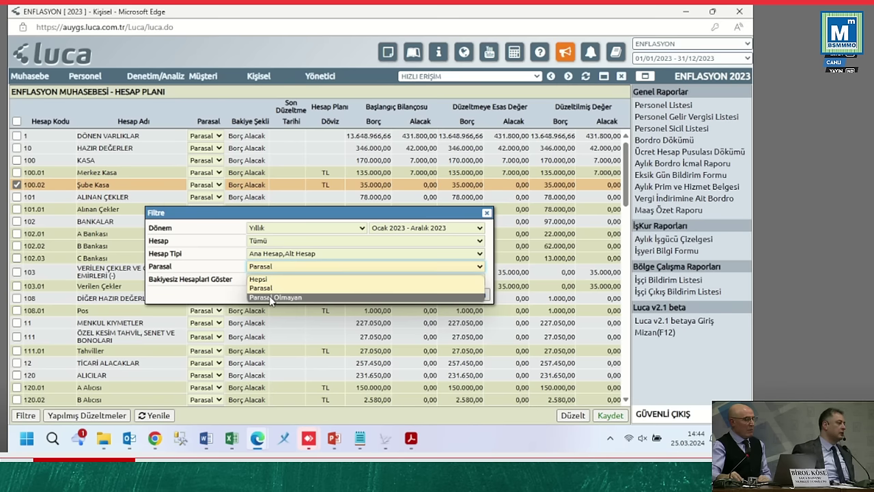
left_click(270, 299)
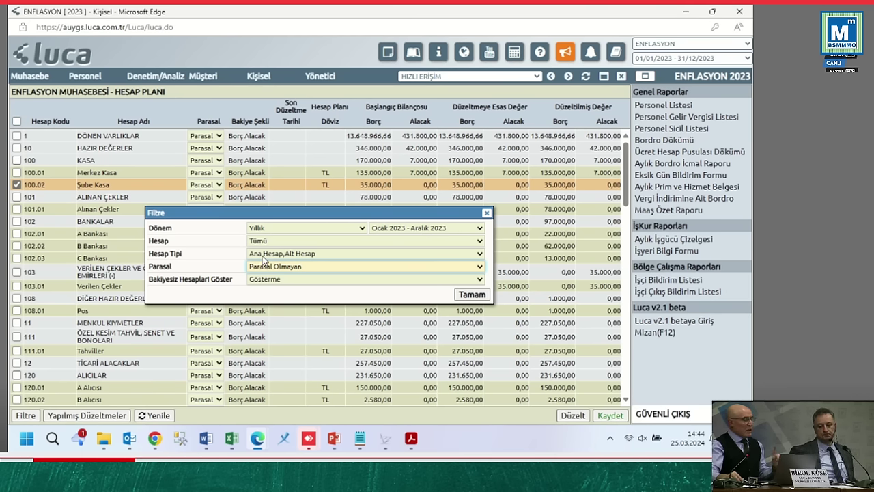
left_click(316, 254)
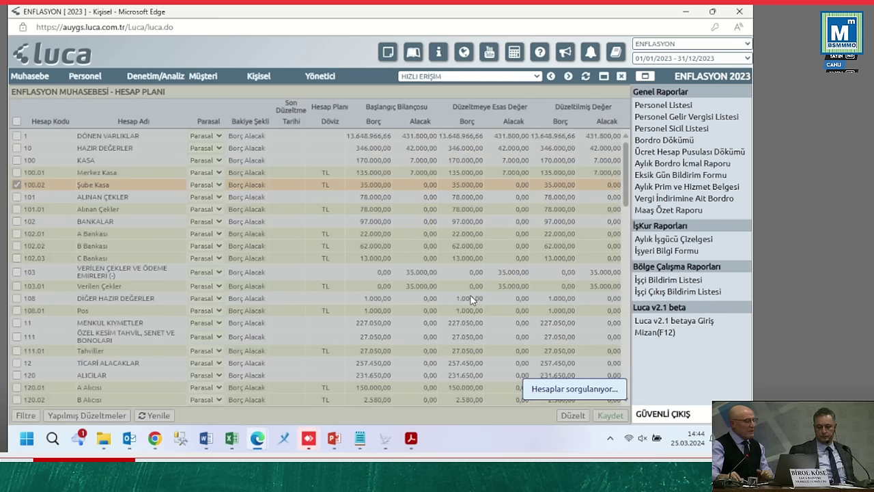
left_click(472, 297)
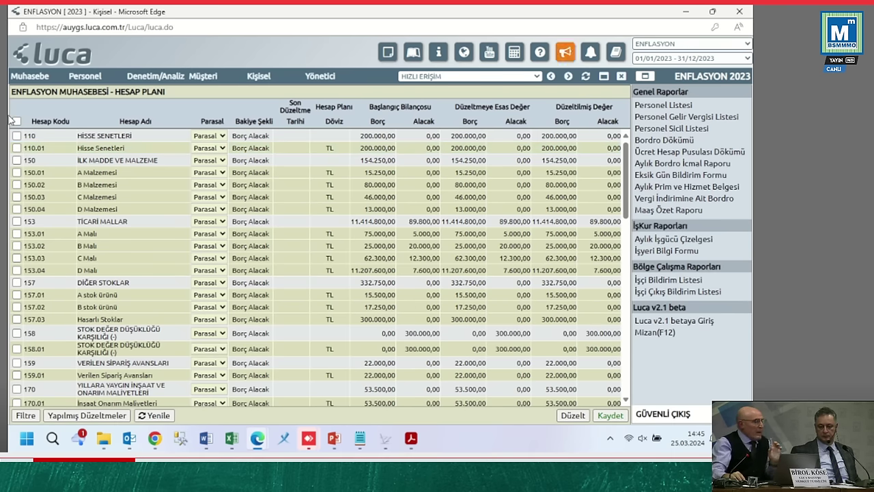
Step: Start the inflation adjustment of account 110.01 Hisse Senetleri, accepting the transfer voucher from the inflation difference accounts to the adjusted account
left_click(16, 148)
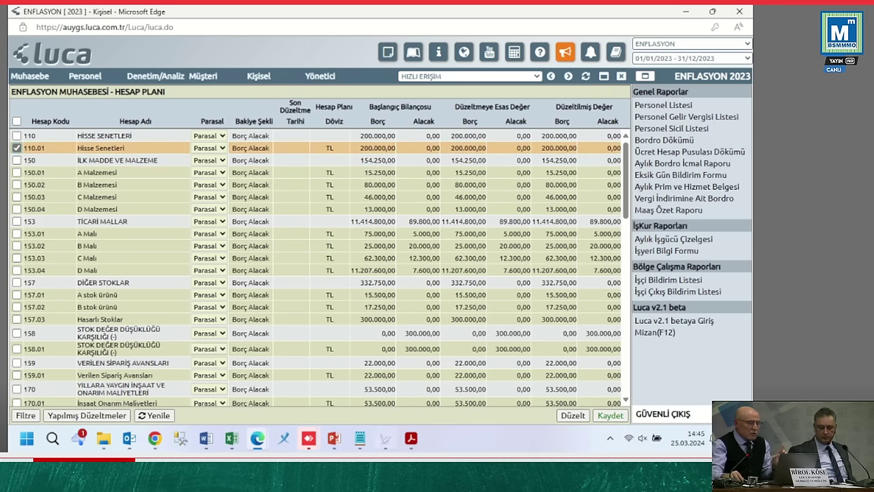
left_click(572, 415)
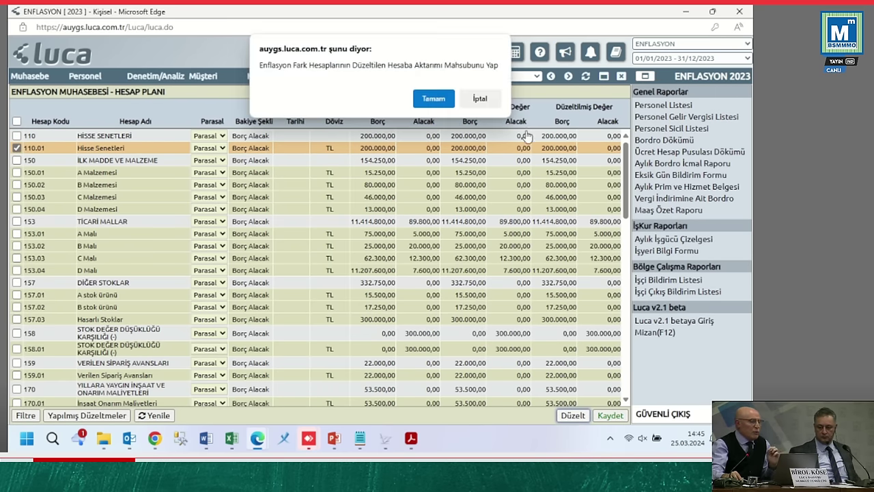
left_click(433, 100)
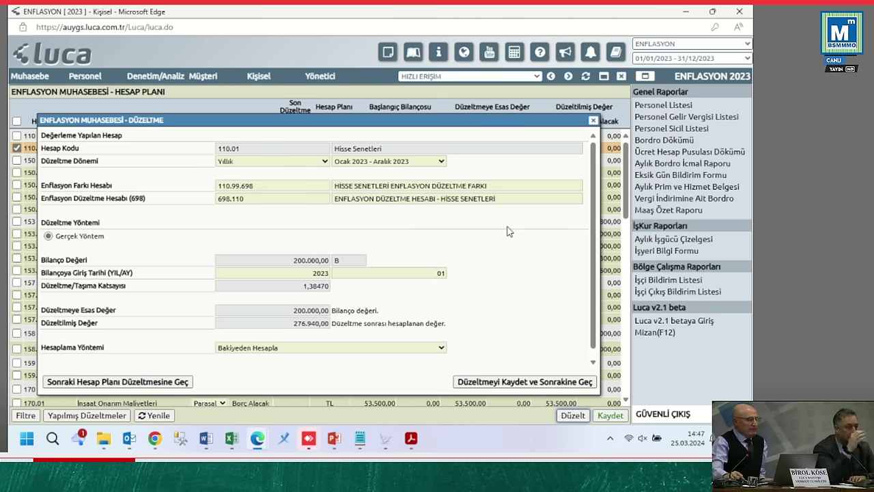
Step: Set the month of the Bilançoya Giriş Tarihi to 05 for account 110.01 and recalculate its adjustment coefficient
scroll(489, 248, "down", 1)
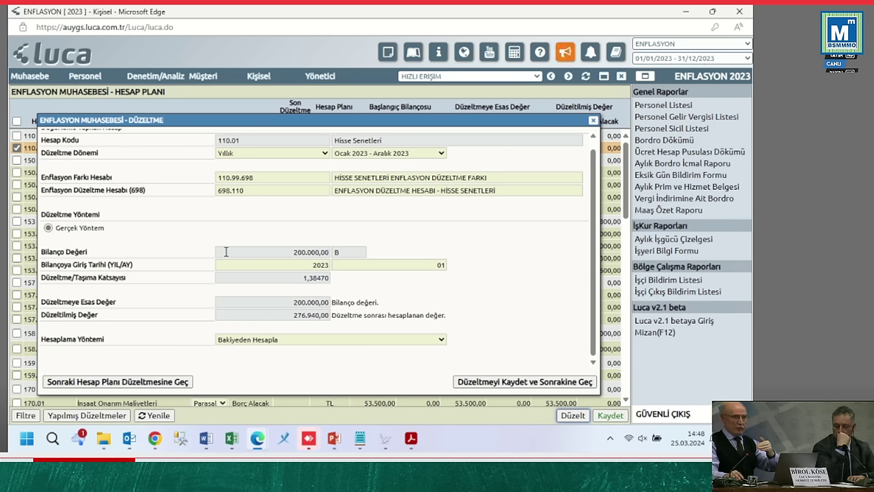
left_click(439, 265)
double_click(439, 265)
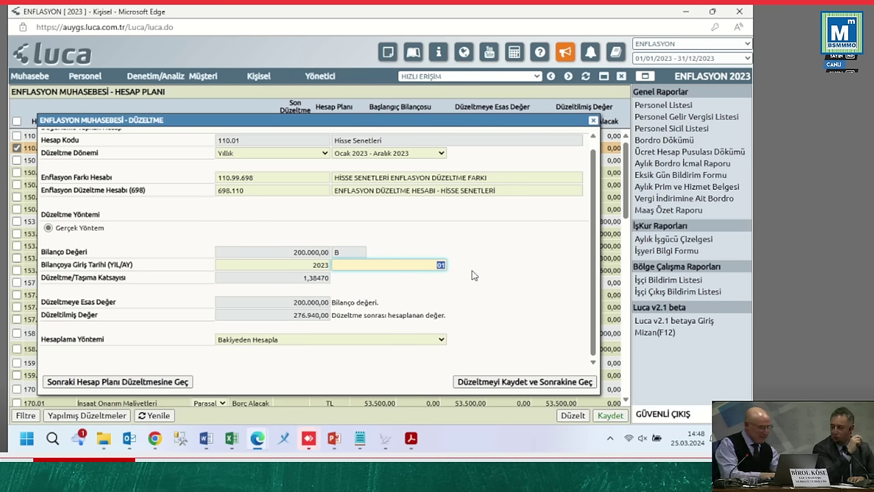
type("05")
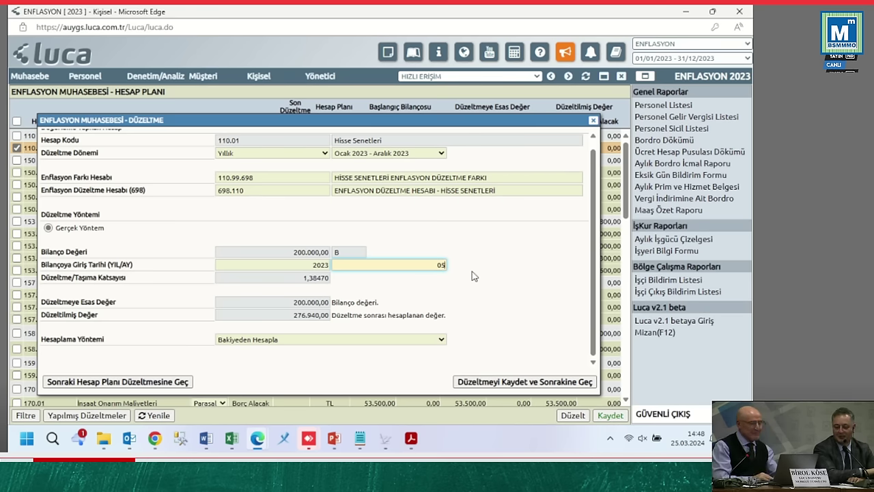
key("Tab")
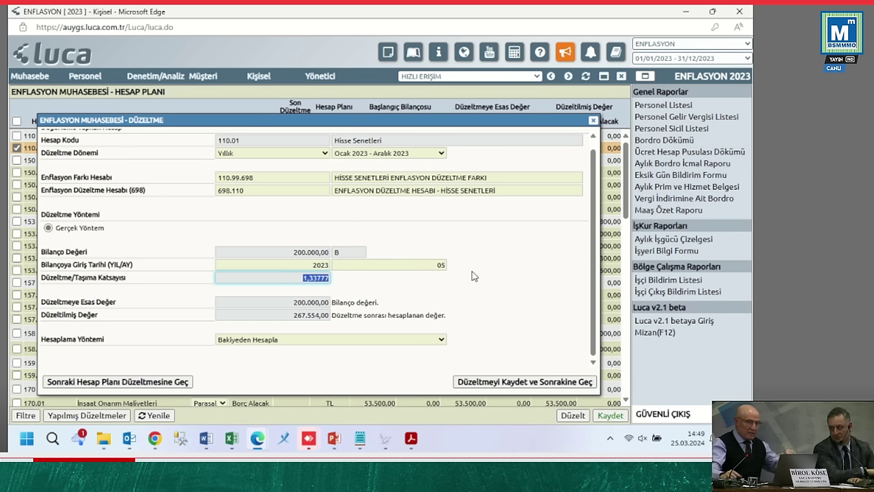
Step: Switch the Hesaplama Yöntemi of account 110.01 to Hareketlerden Hesapla and view its movement rows
left_click(413, 344)
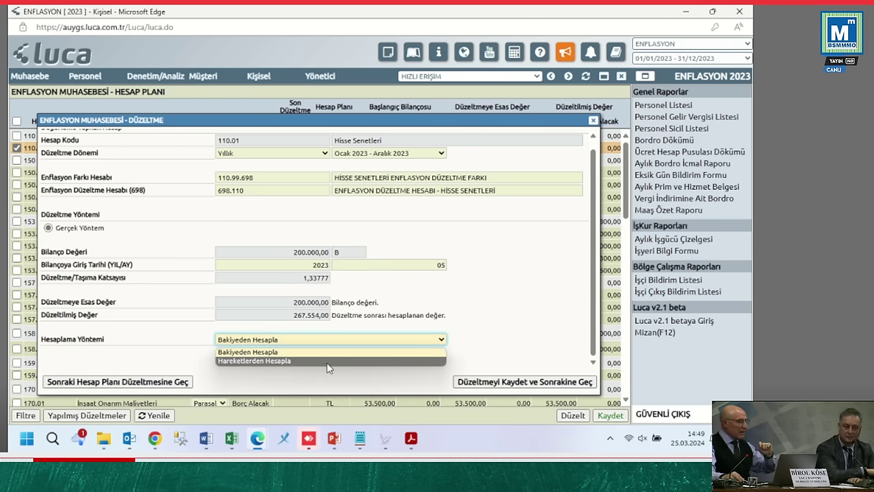
key("Escape")
key("Down")
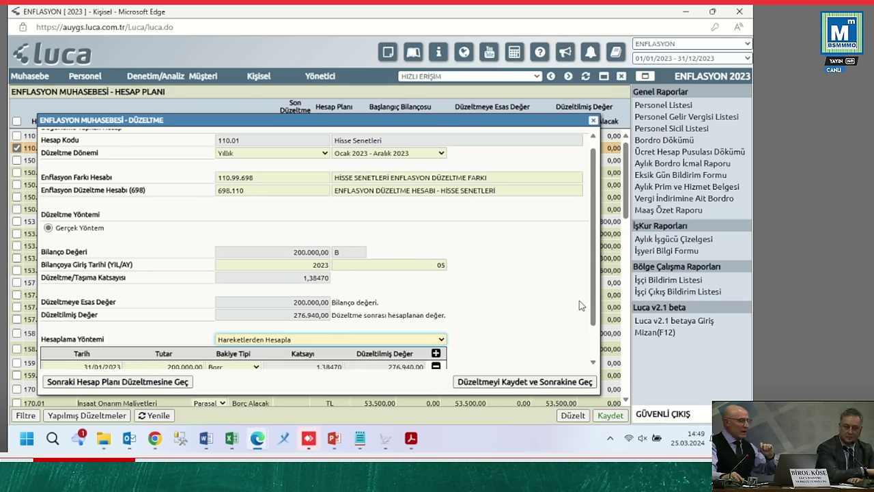
scroll(579, 306, "down", 1)
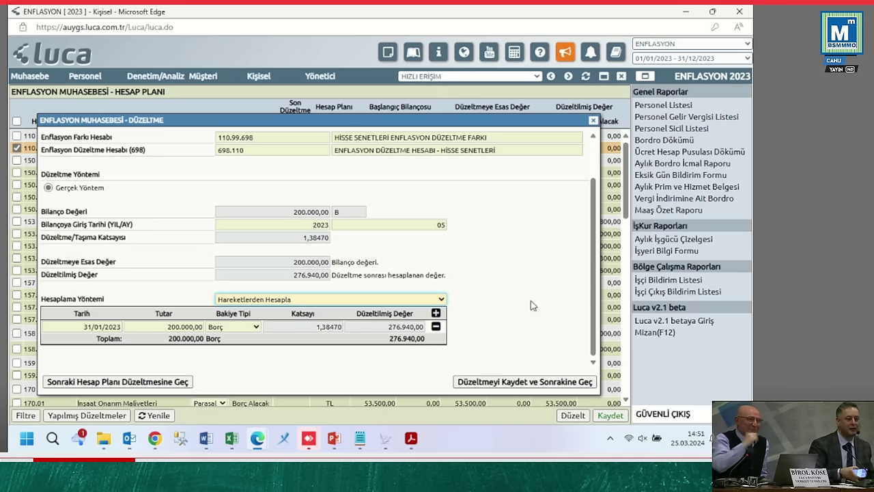
left_click(522, 292)
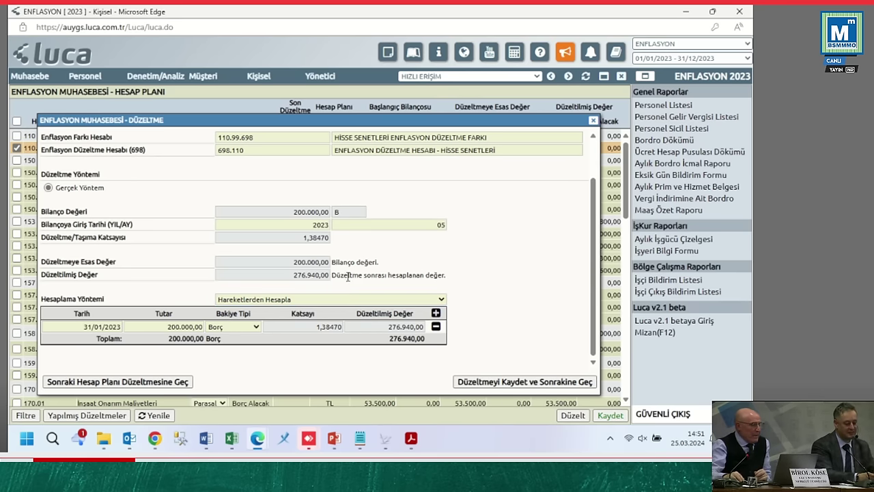
Step: Save the adjustment of account 110.01 using the Bakiyeden Hesapla method and refresh the account list
left_click(318, 300)
left_click(282, 308)
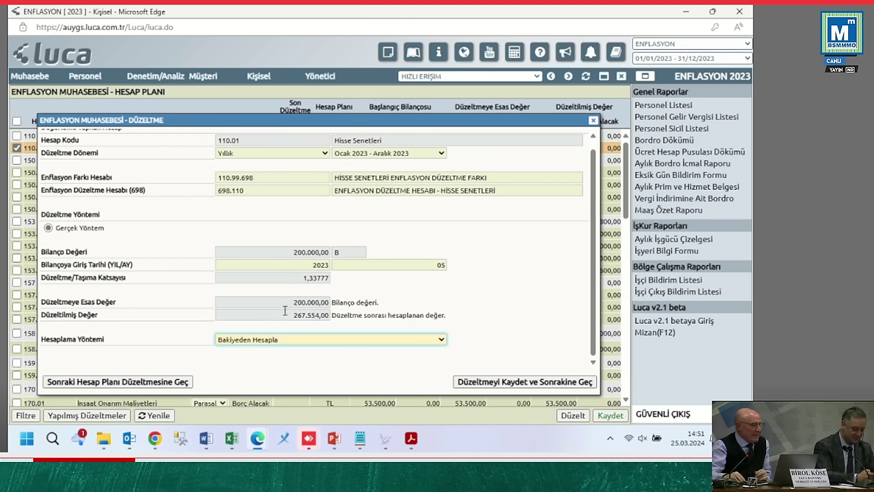
left_click(536, 387)
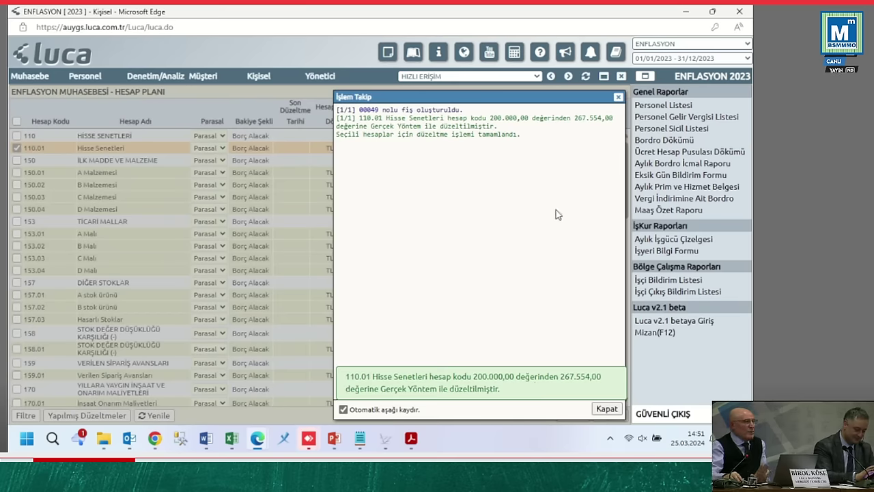
left_click(605, 410)
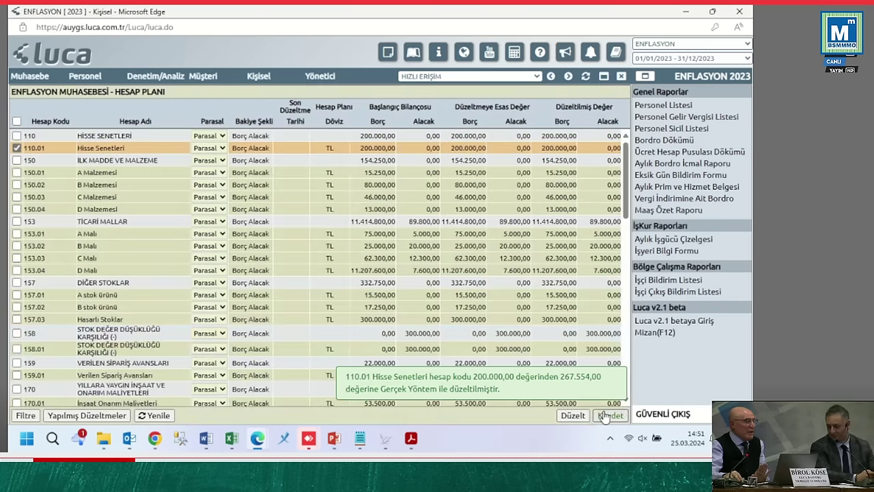
left_click(156, 416)
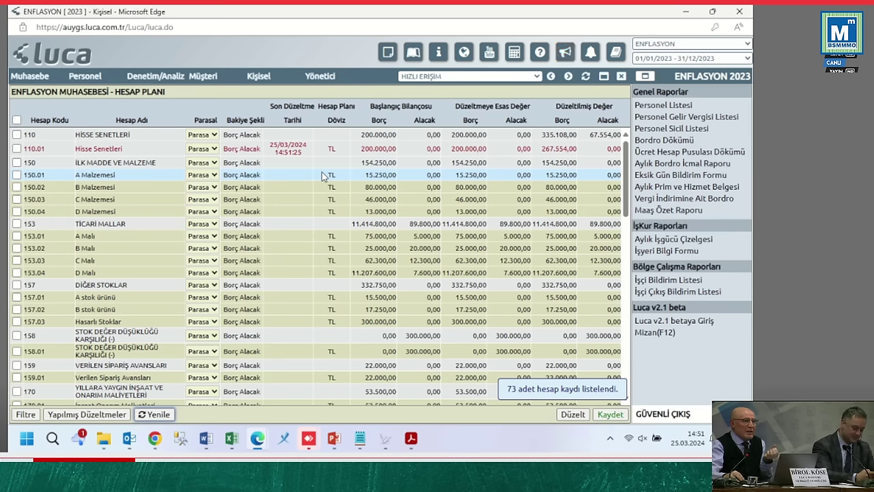
Step: List the vouchers dated 01/12/2023 to 31/12/2023 and open the details of inflation adjustment voucher 00049
left_click(27, 76)
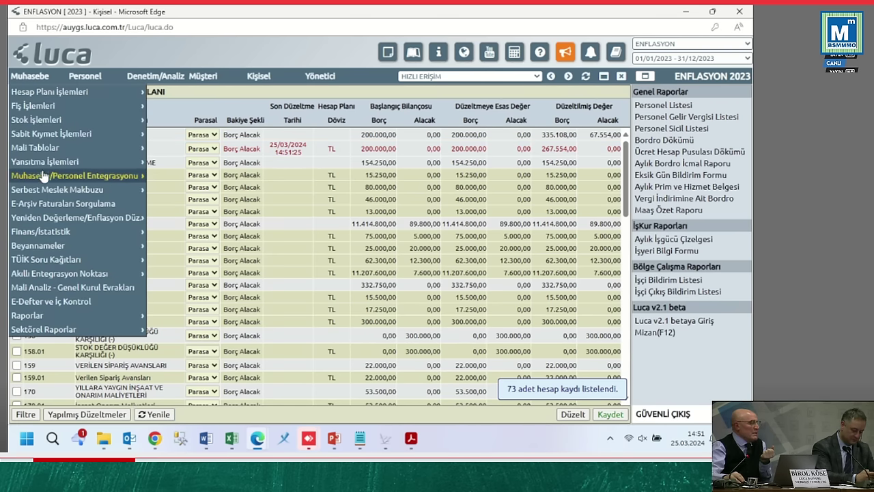
mouse_move(47, 107)
left_click(156, 121)
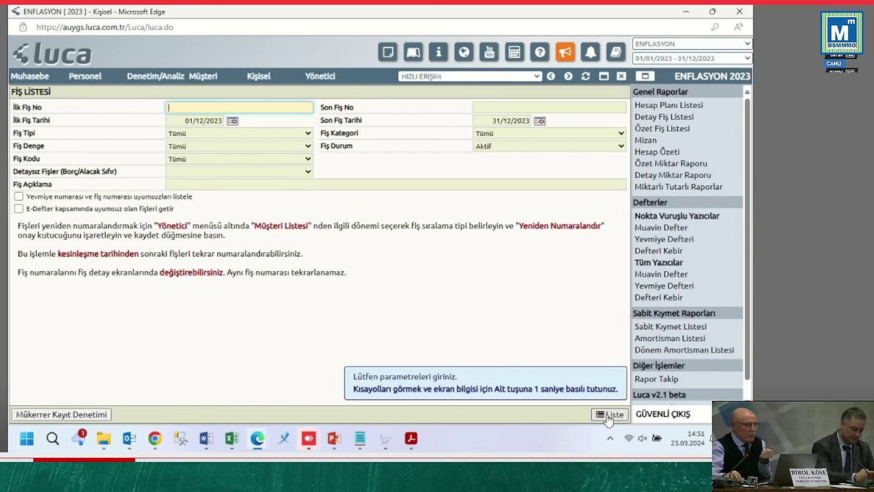
left_click(611, 415)
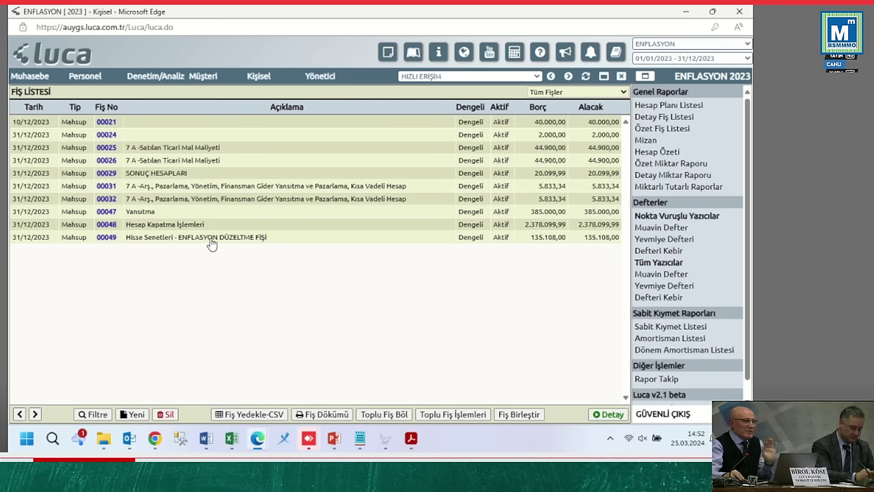
left_click(107, 239)
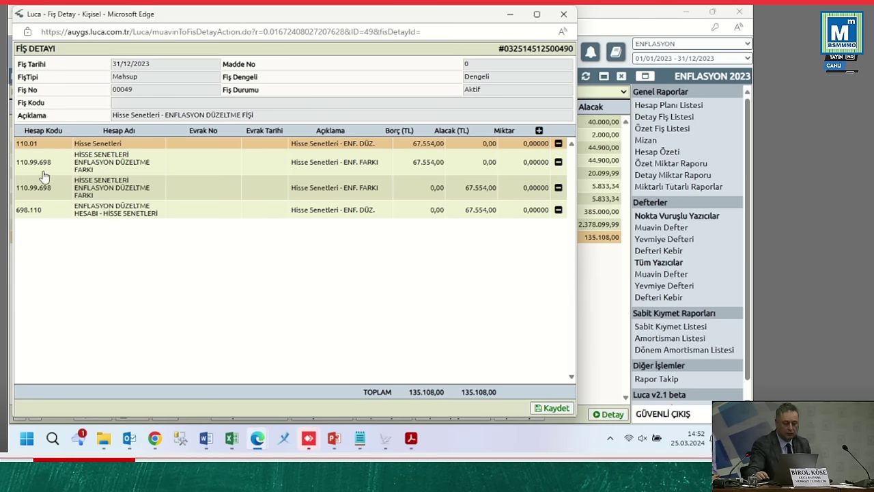
Step: Examine the account codes on the voucher's lines: 110.01, 110.99.698 and 698.110
left_click_drag(15, 144, 42, 147)
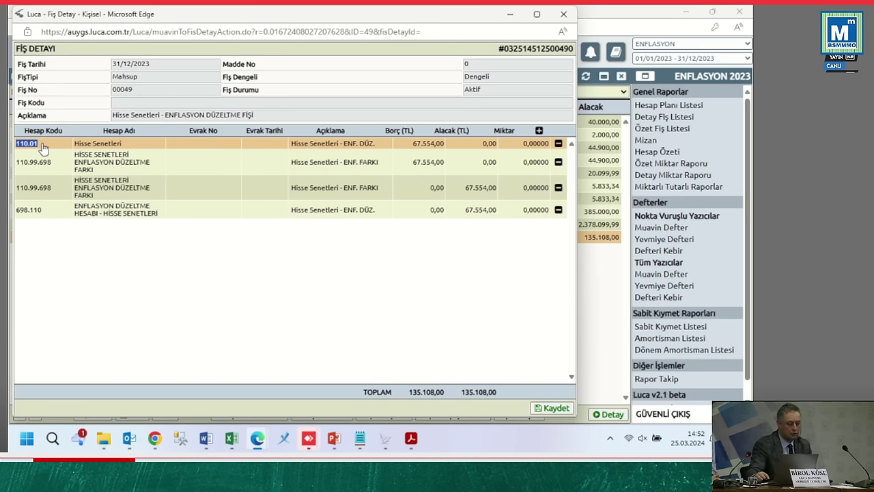
key("Down")
left_click_drag(16, 162, 43, 167)
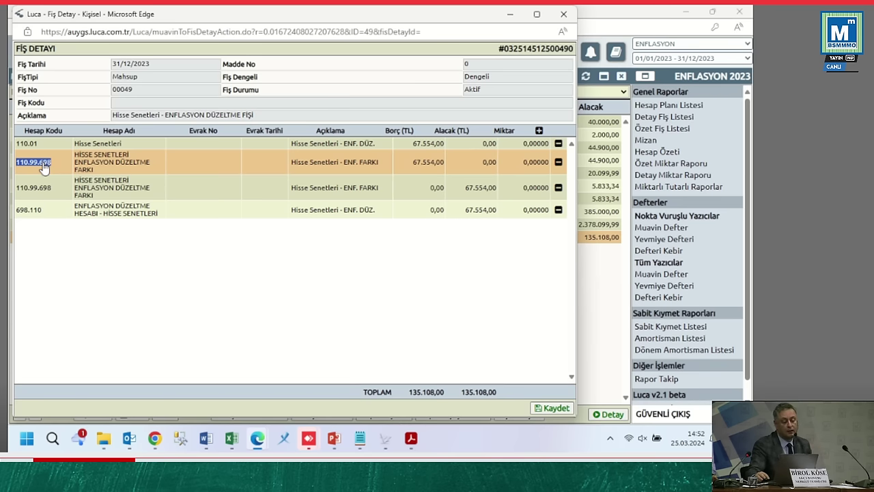
left_click_drag(45, 166, 42, 169)
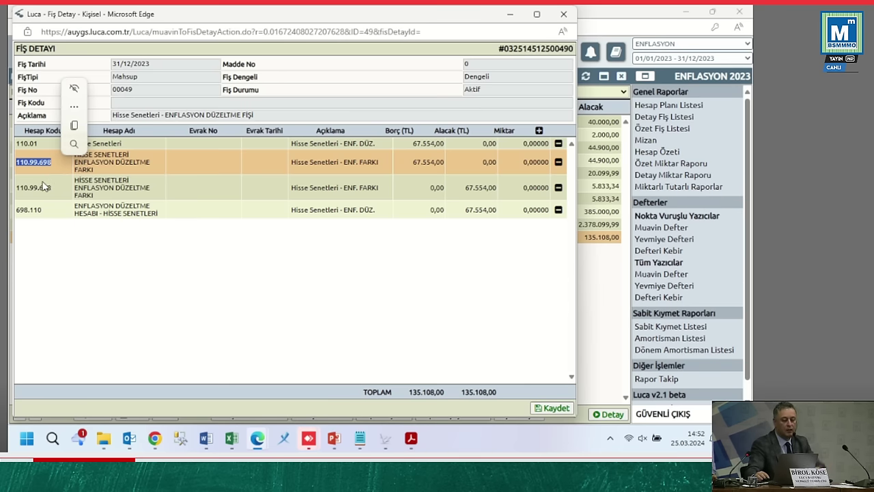
left_click(43, 178)
left_click(23, 145)
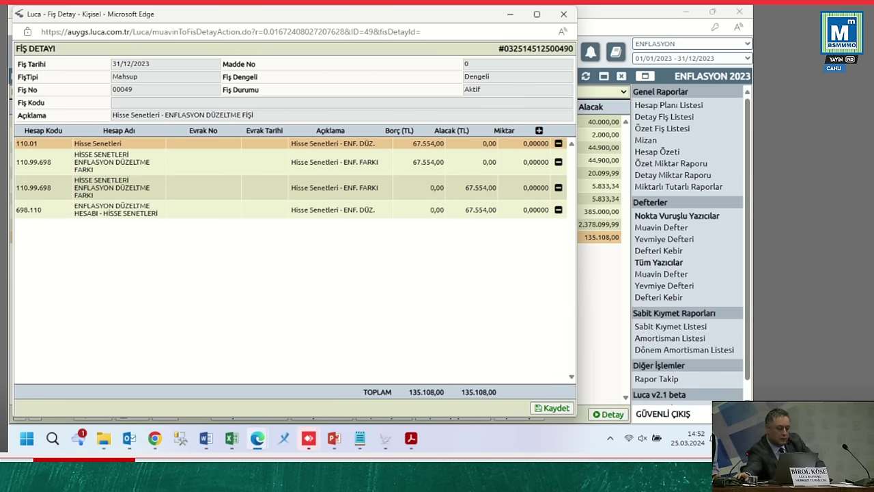
left_click_drag(16, 166, 53, 173)
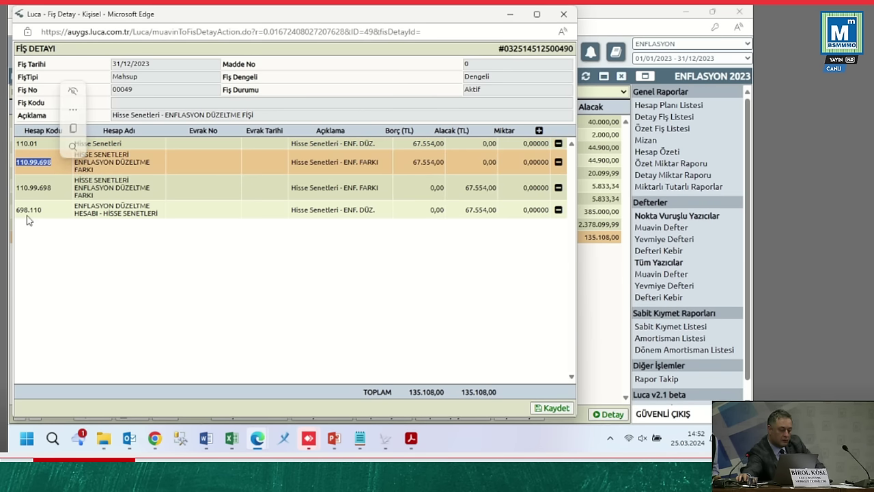
left_click_drag(16, 211, 32, 218)
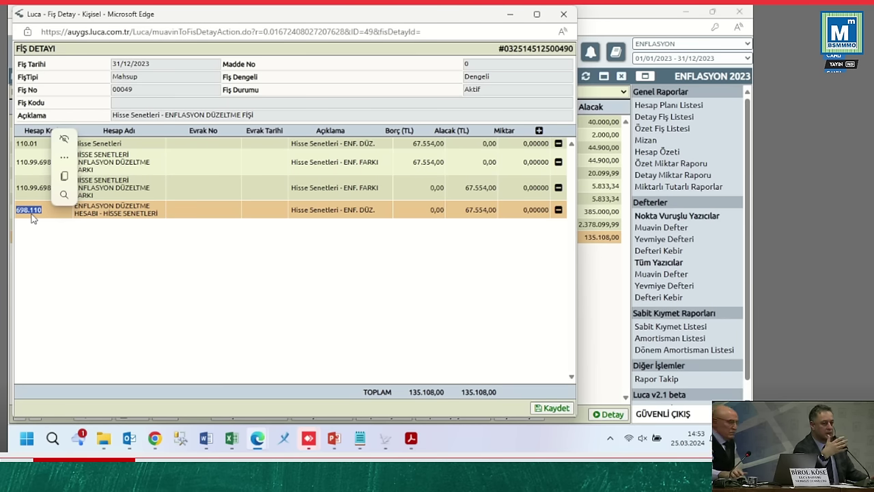
key("ctrl+c")
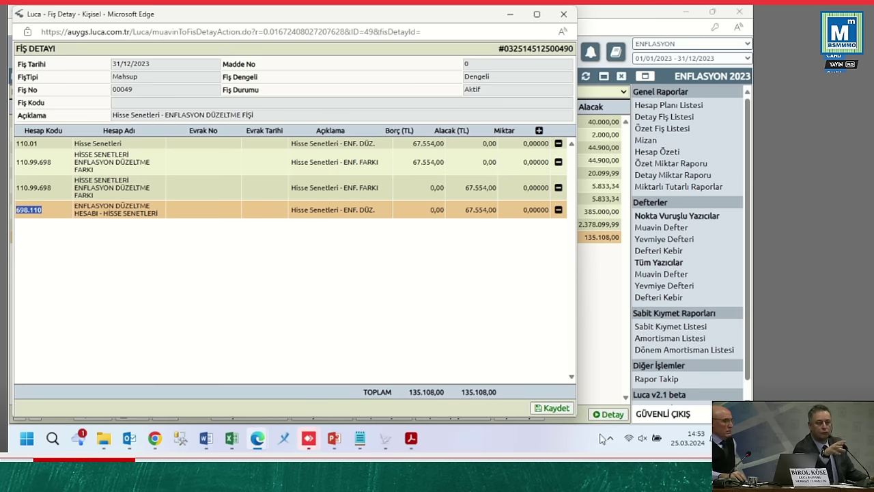
Step: Bring up the Enflasyon folder in File Explorer and return to the Fiş Detayı window
mouse_move(232, 438)
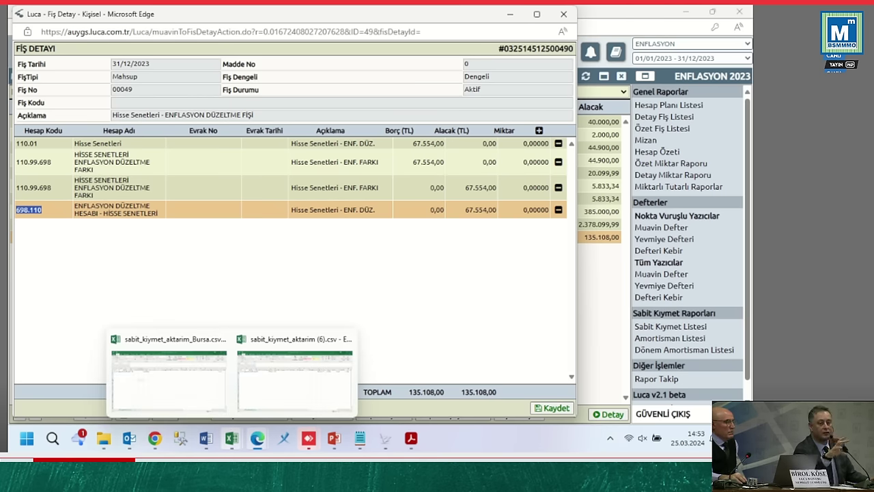
left_click(103, 439)
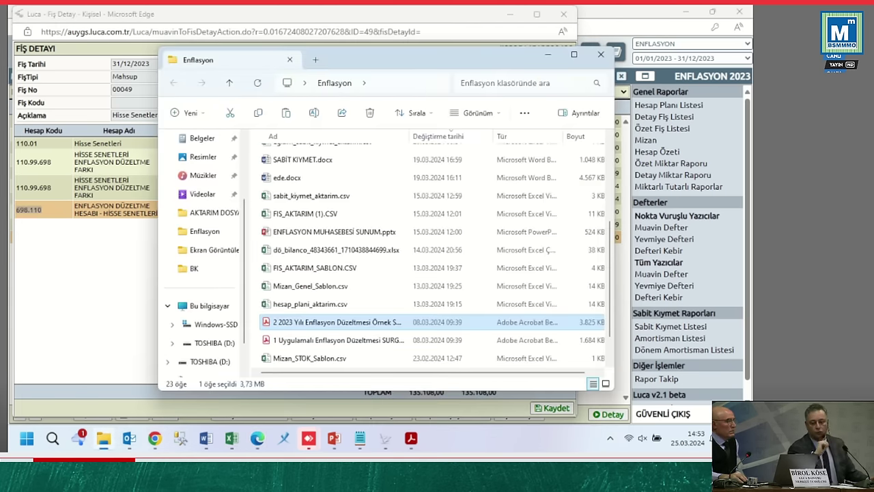
left_click(92, 328)
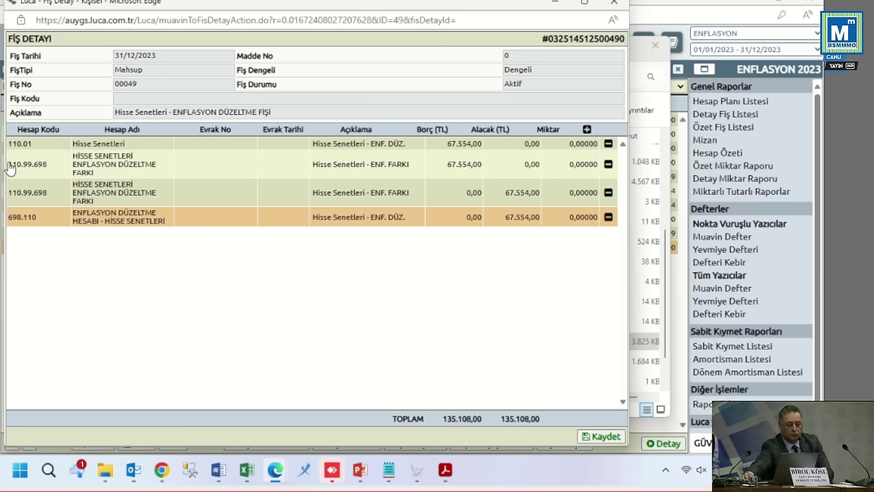
Step: Review the voucher's entries again, checking the debit amount of 110.01 and the offsetting 110.99.698 lines
left_click_drag(8, 164, 47, 167)
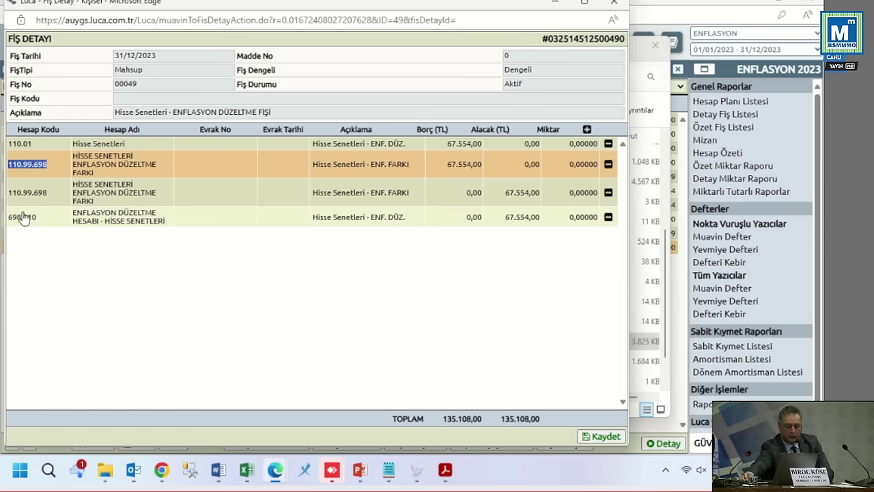
left_click_drag(6, 219, 51, 226)
left_click(24, 170)
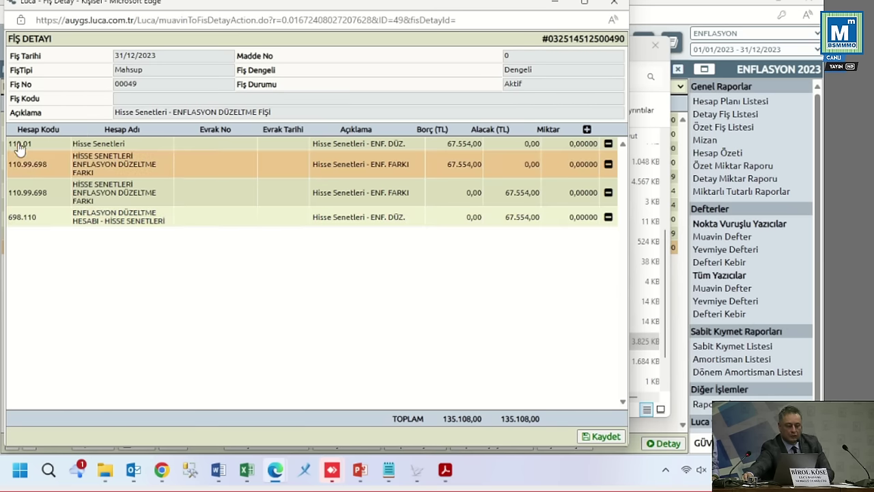
left_click(10, 147)
left_click_drag(8, 145, 34, 144)
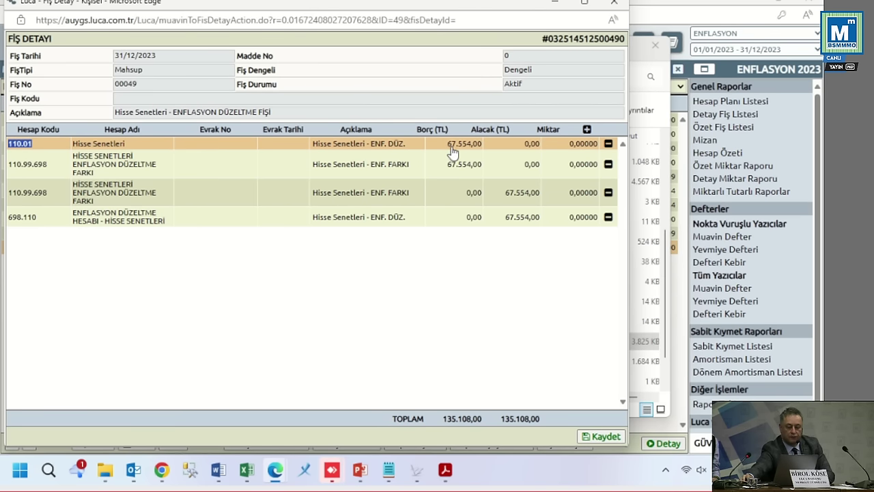
left_click_drag(445, 145, 483, 150)
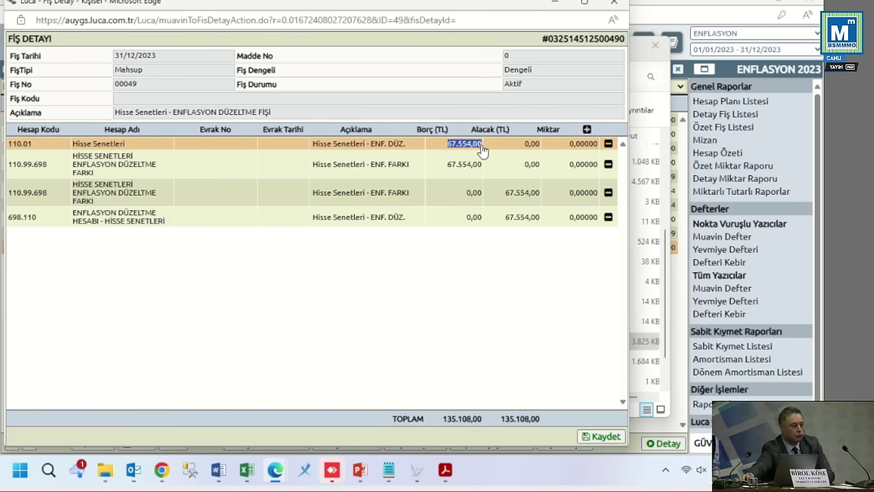
left_click(12, 197)
left_click_drag(11, 197, 54, 198)
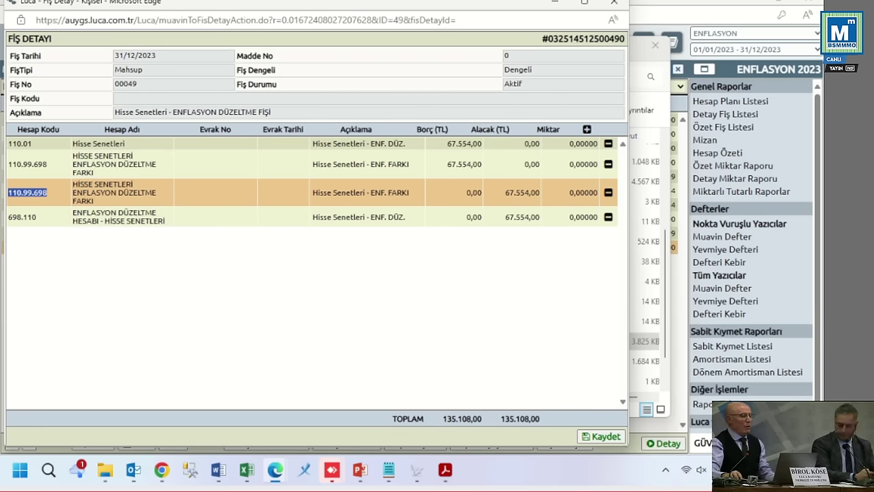
Step: Sort the Enflasyon folder by modification date, oldest first, and open yurticiureticifiyatendeksi.xls in Excel to consult the price index table
left_click(553, 4)
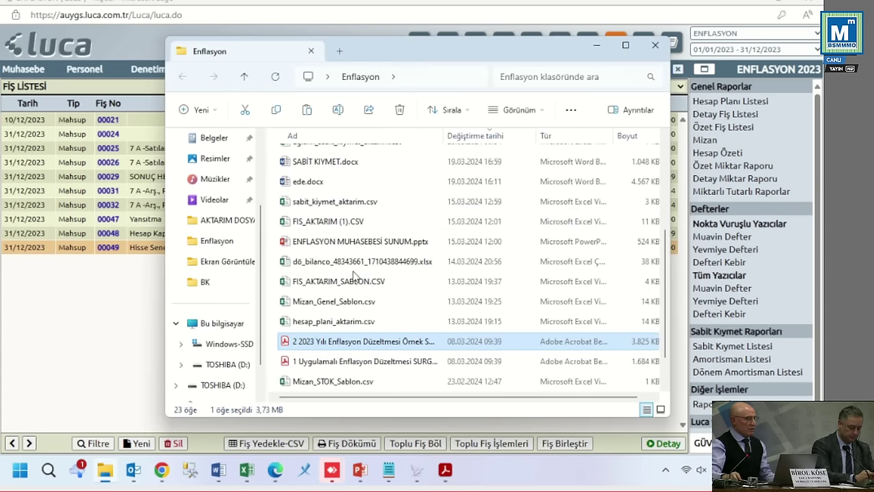
scroll(361, 279, "down", 1)
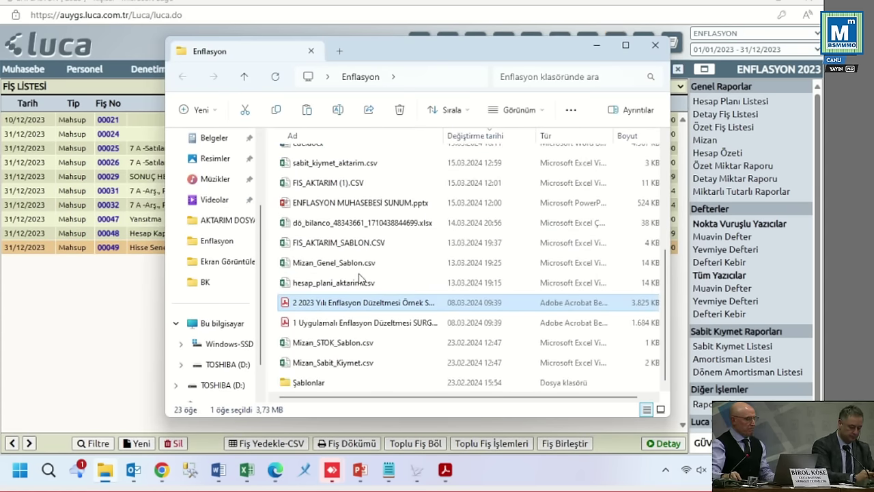
scroll(378, 237, "up", 3)
scroll(377, 235, "up", 1)
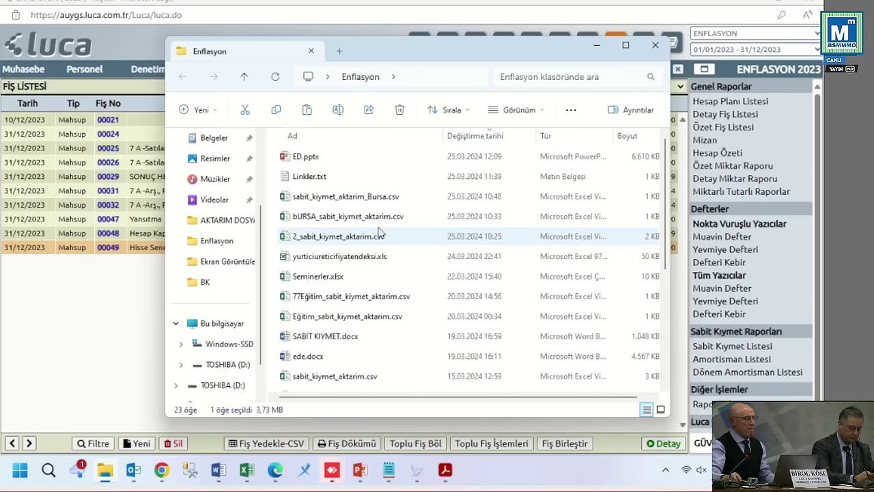
left_click(478, 136)
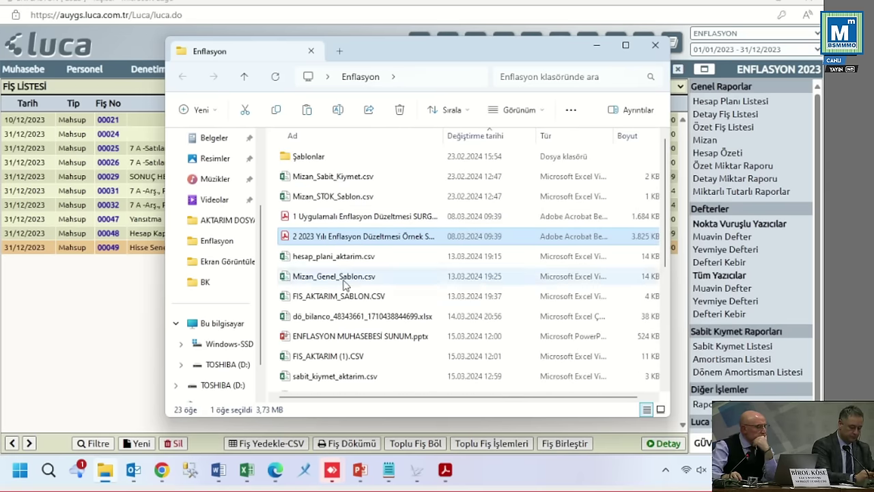
scroll(352, 318, "down", 1)
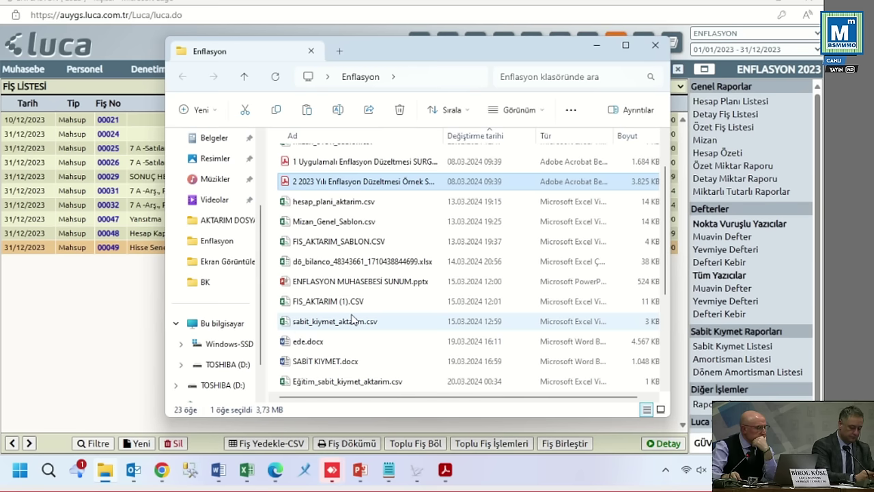
scroll(351, 319, "down", 1)
scroll(352, 318, "down", 1)
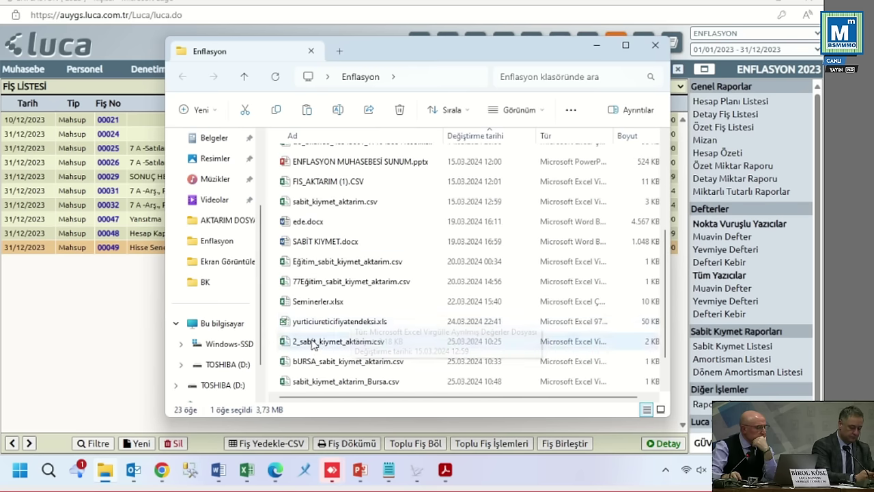
double_click(321, 324)
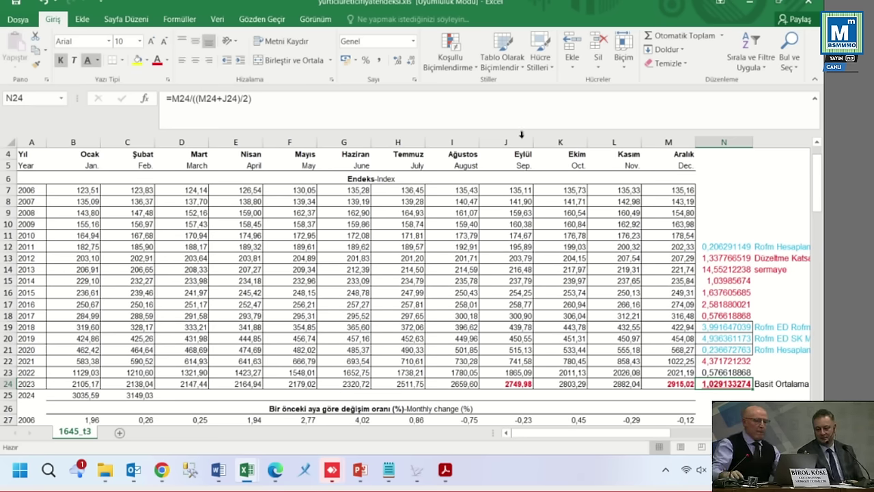
key("alt+Tab")
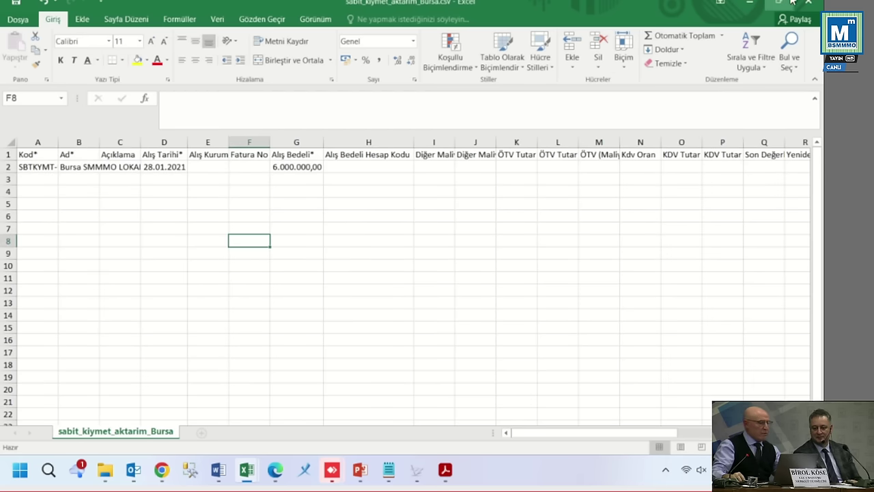
Step: Return to Luca and list the non-monetary accounts for Enflasyon Düzeltmesi (Mizan), with the yearly period Ocak 2023 - Aralık 2023
left_click(750, 3)
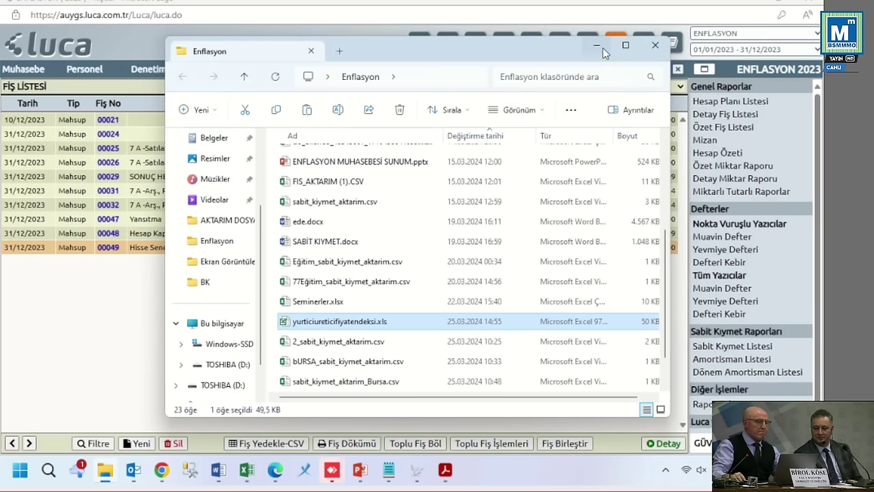
left_click(599, 46)
left_click(23, 70)
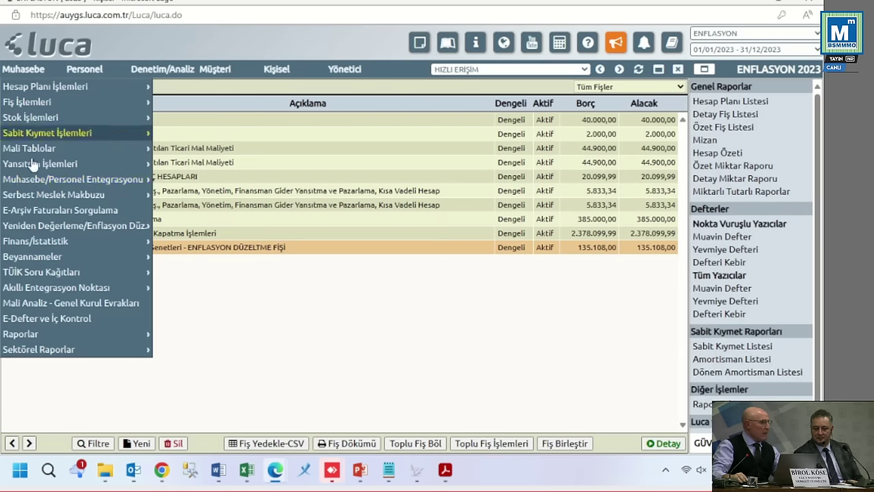
mouse_move(123, 225)
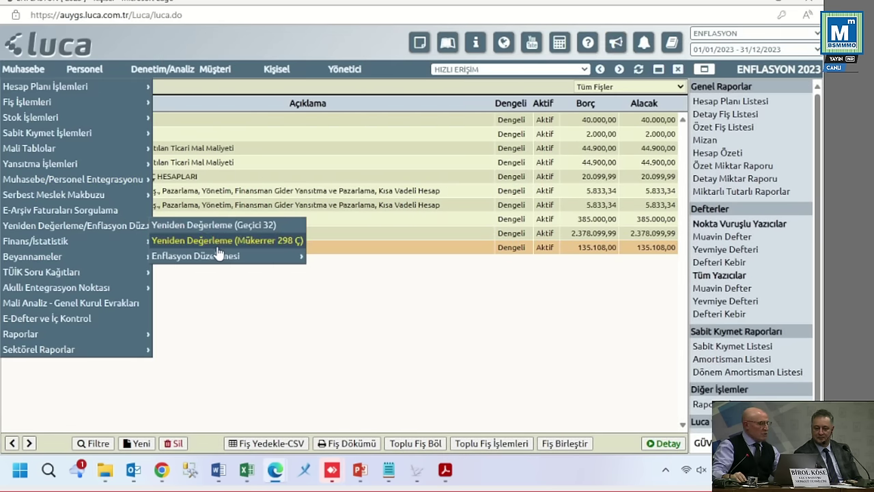
mouse_move(220, 255)
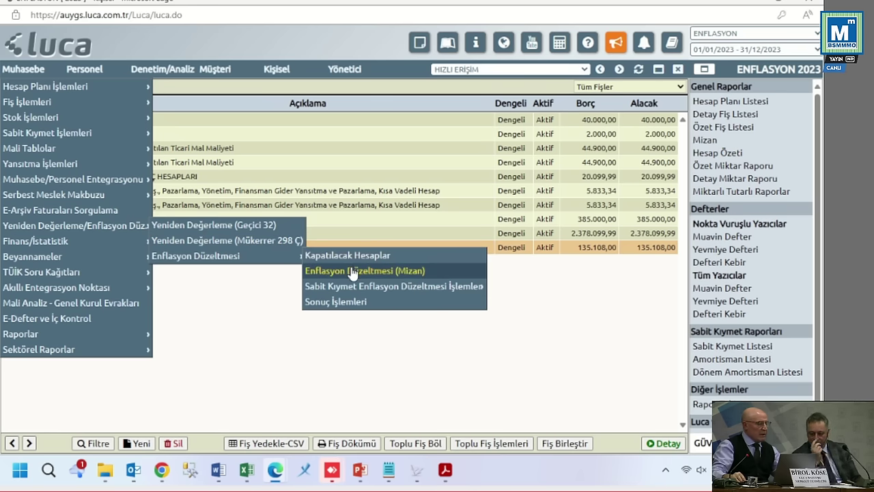
left_click(354, 271)
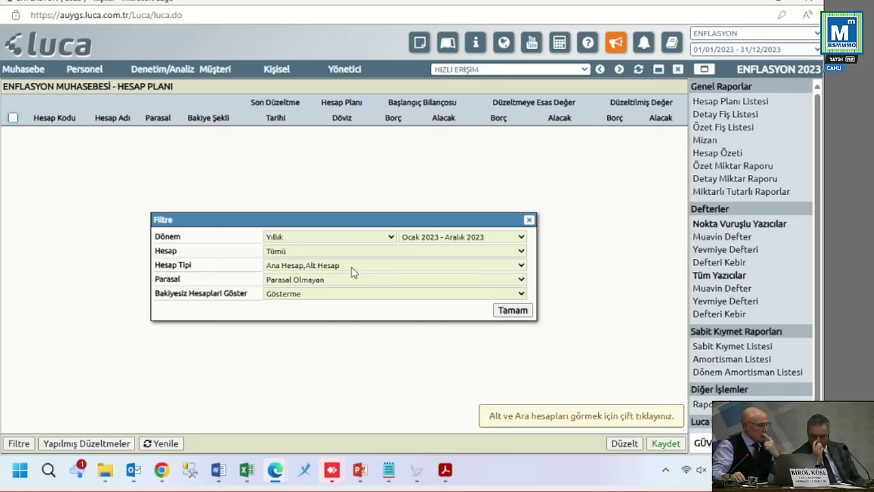
left_click(505, 315)
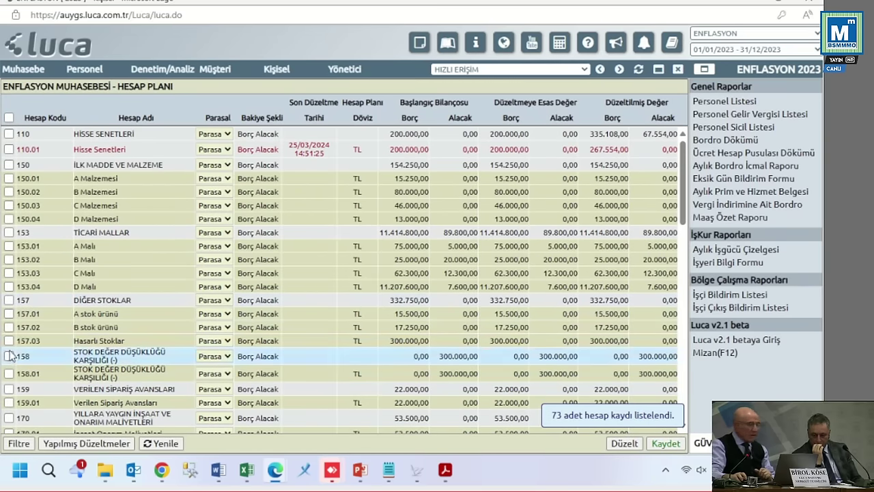
Step: Start the inflation correction of account 180.01 Yönetim Ofisi Kira Bedeli, agreeing to the transfer voucher for the inflation difference accounts
scroll(32, 295, "down", 1)
scroll(32, 295, "down", 2)
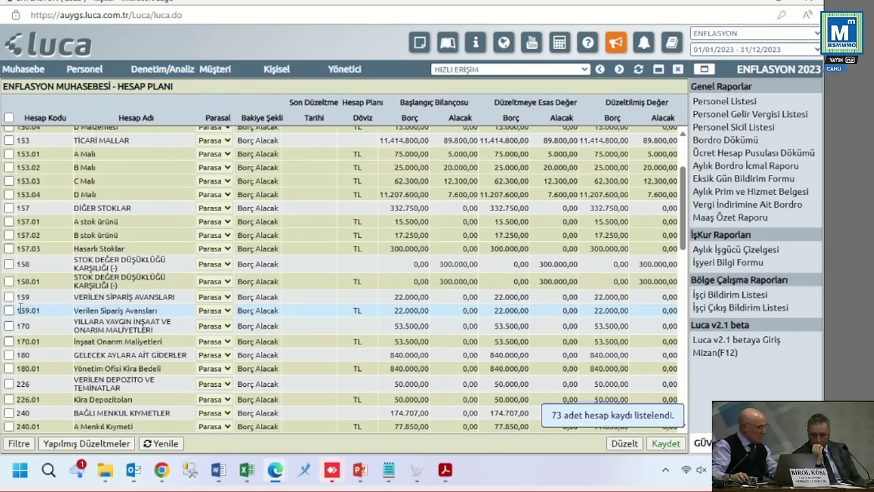
scroll(30, 324, "down", 1)
scroll(30, 324, "down", 2)
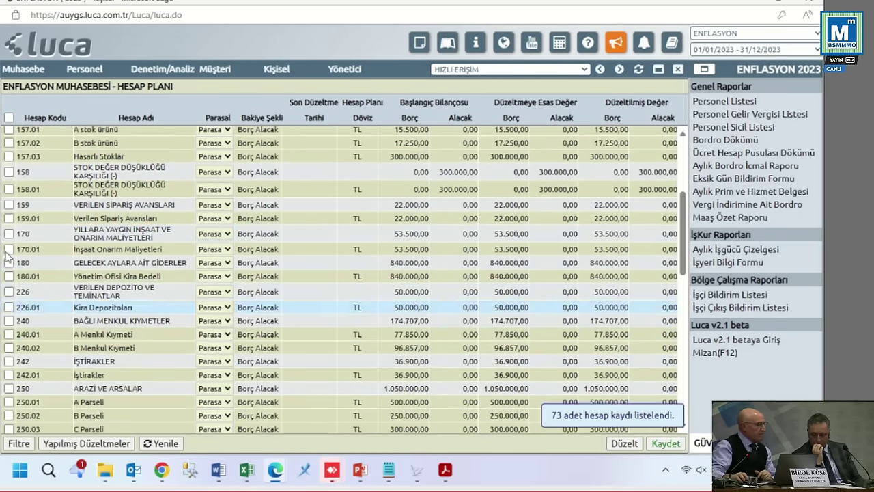
left_click(8, 276)
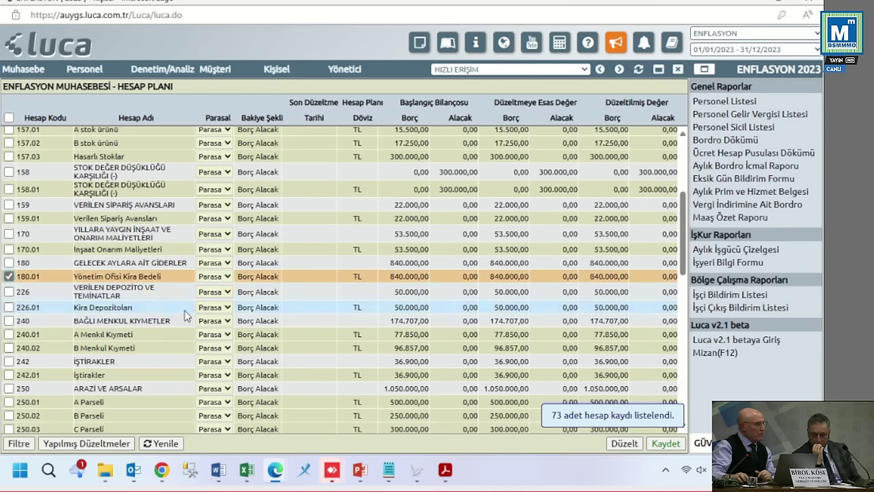
left_click(166, 279)
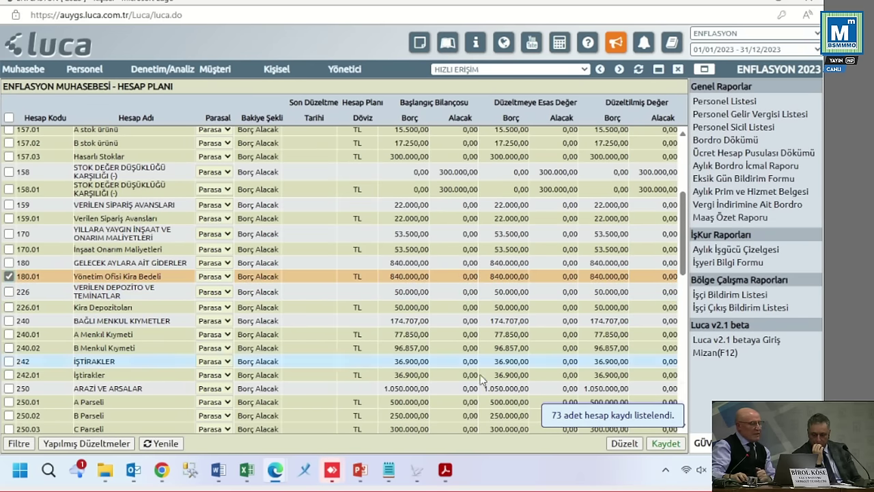
left_click(624, 443)
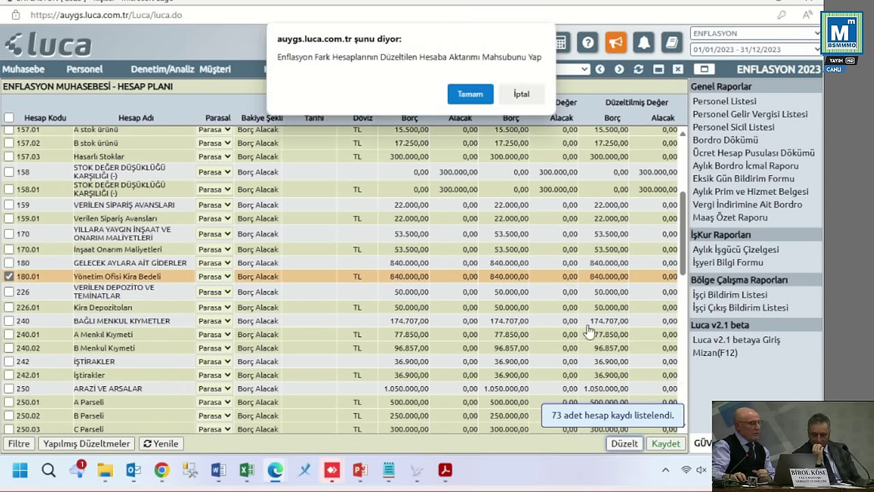
left_click(471, 94)
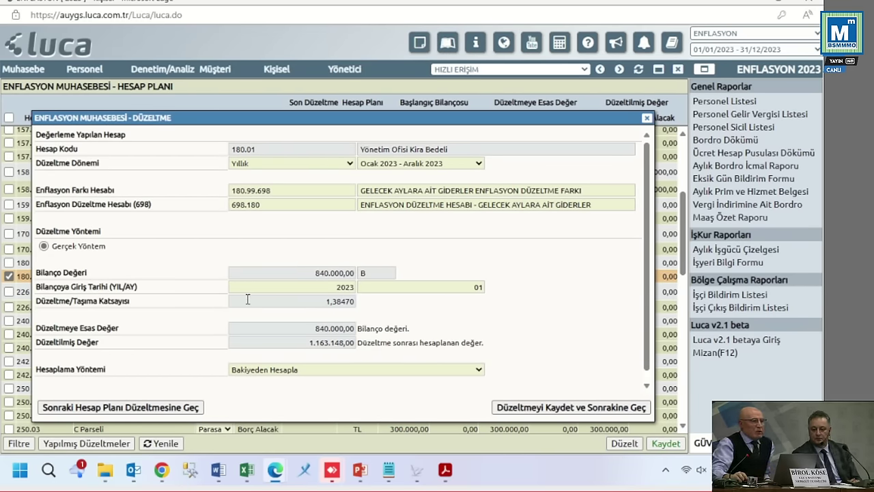
Step: Set the balance sheet entry date of 180.01 to 2023/04, save the correction and close the process log
left_click(445, 285)
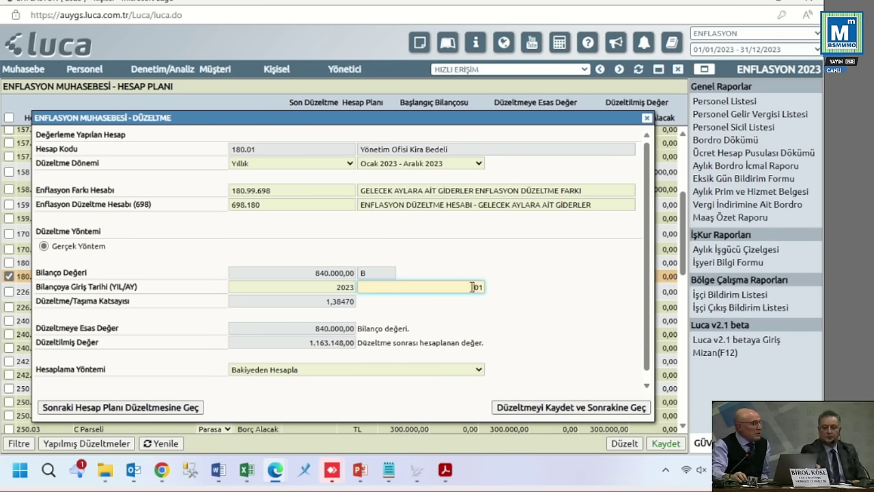
left_click(276, 193)
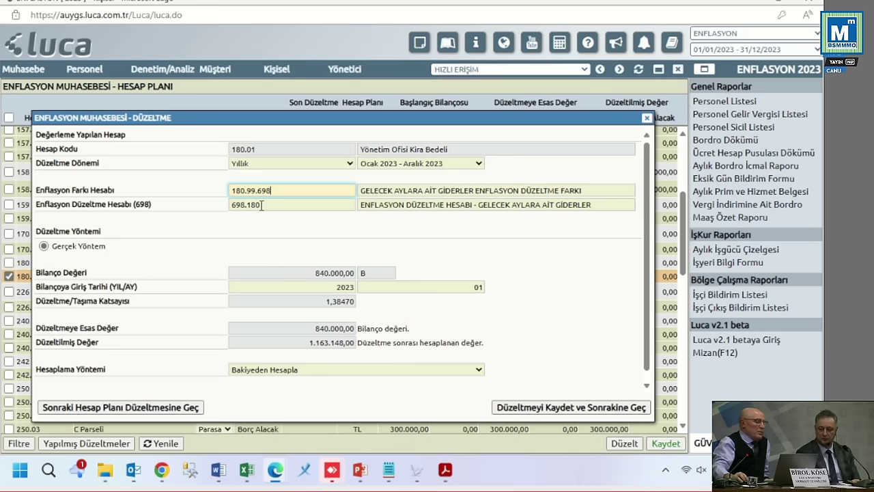
left_click(463, 289)
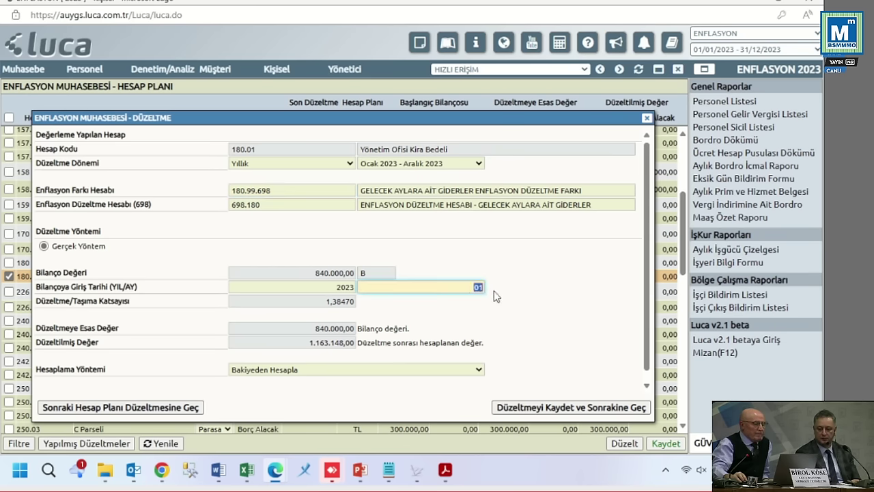
type("04")
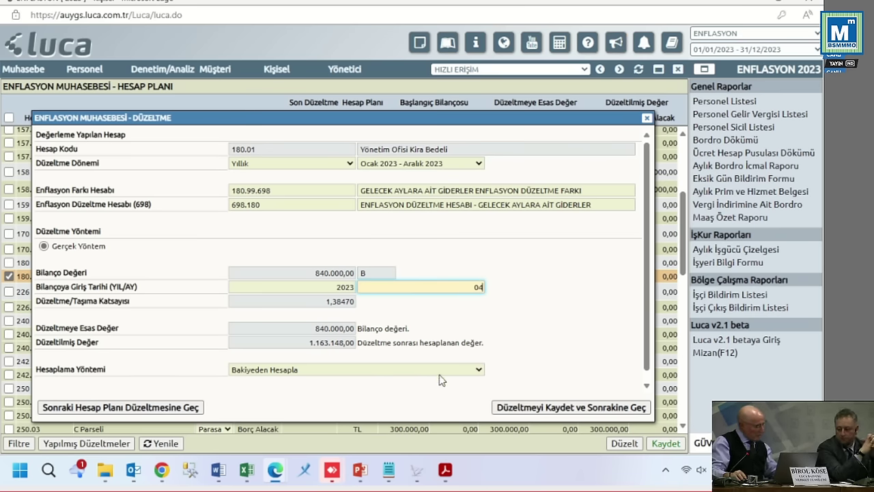
key("Tab")
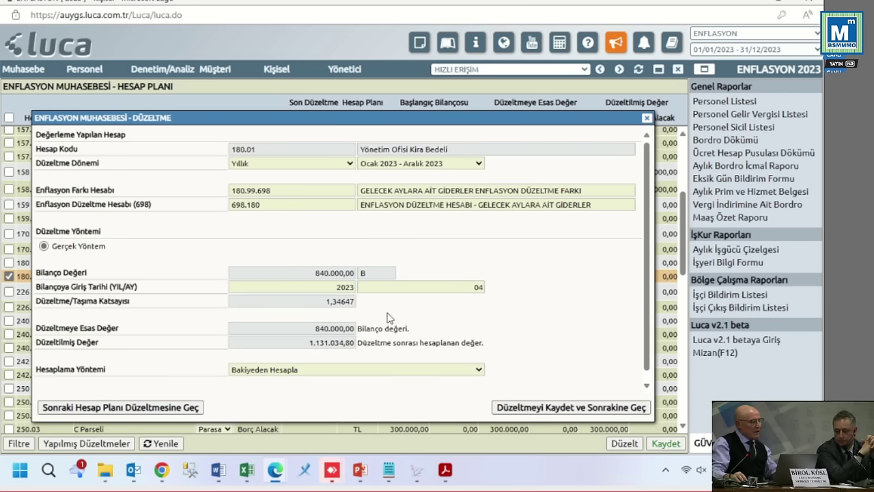
left_click(544, 410)
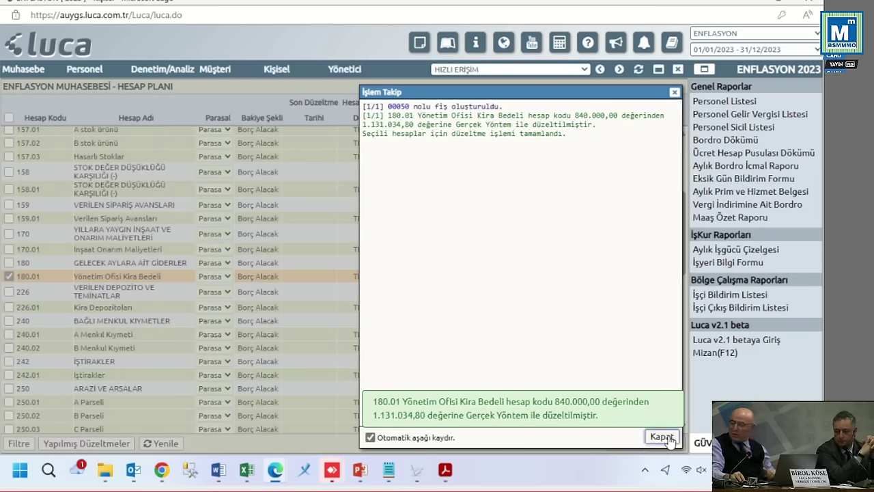
left_click(663, 438)
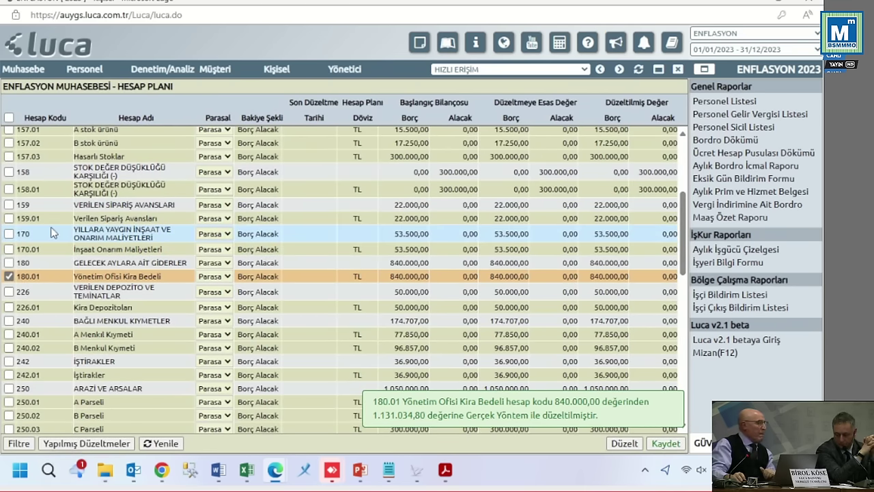
Step: Refresh the account list and check the correction date and adjusted value of 180.01
scroll(53, 234, "up", 3)
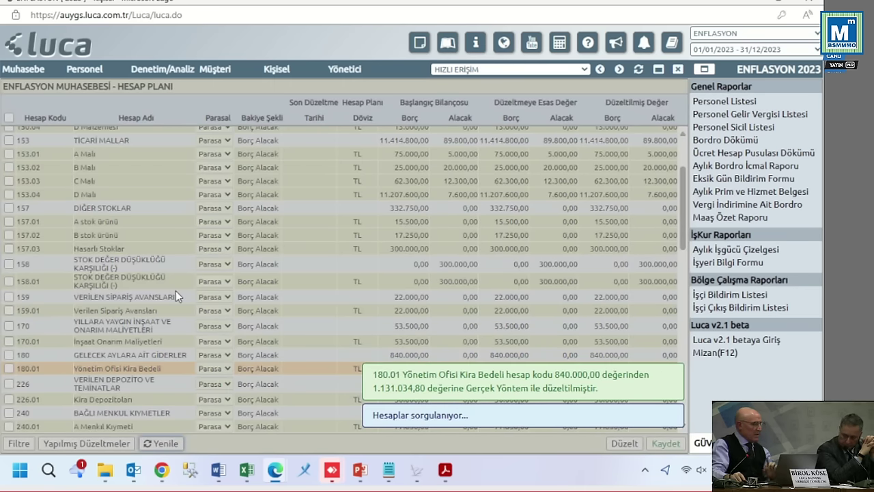
scroll(176, 293, "down", 3)
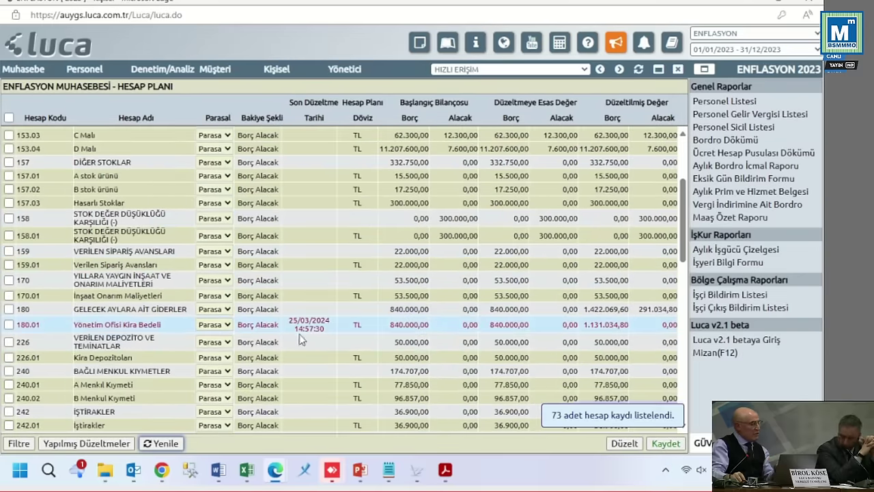
scroll(103, 270, "up", 2)
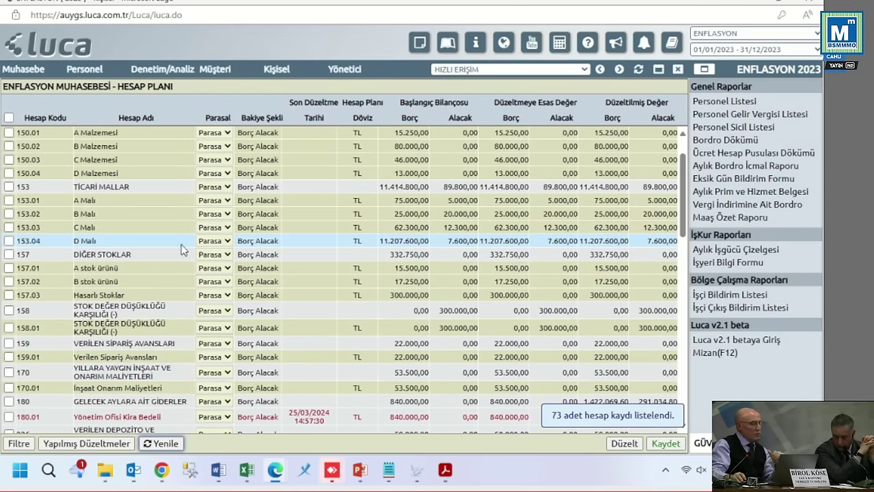
Step: Start the inflation correction of account 153.04 D Malı, agreeing to the transfer voucher
left_click(9, 240)
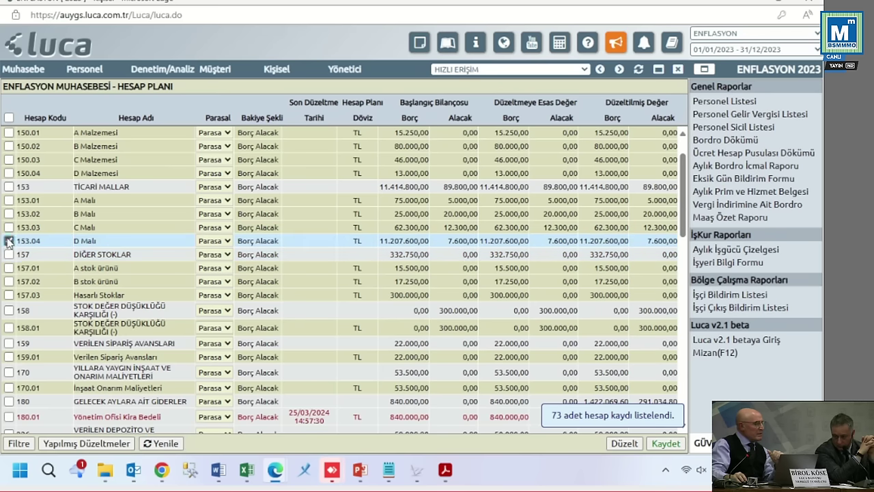
left_click(621, 446)
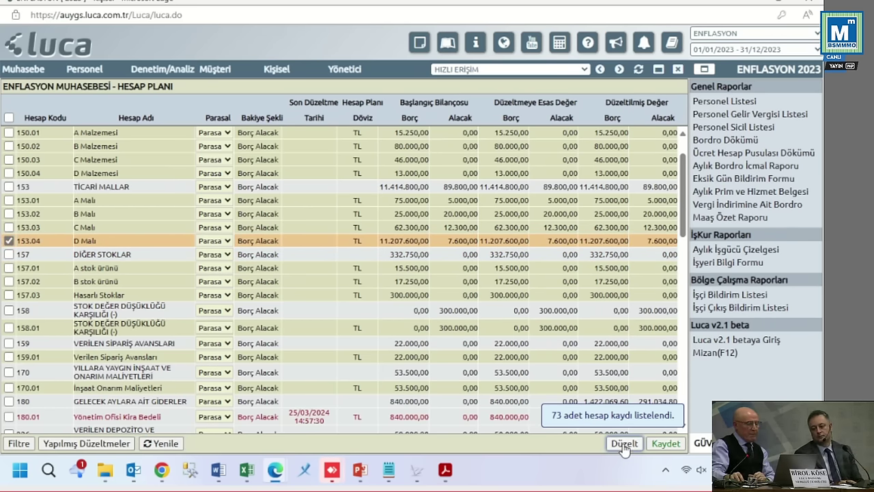
key("Return")
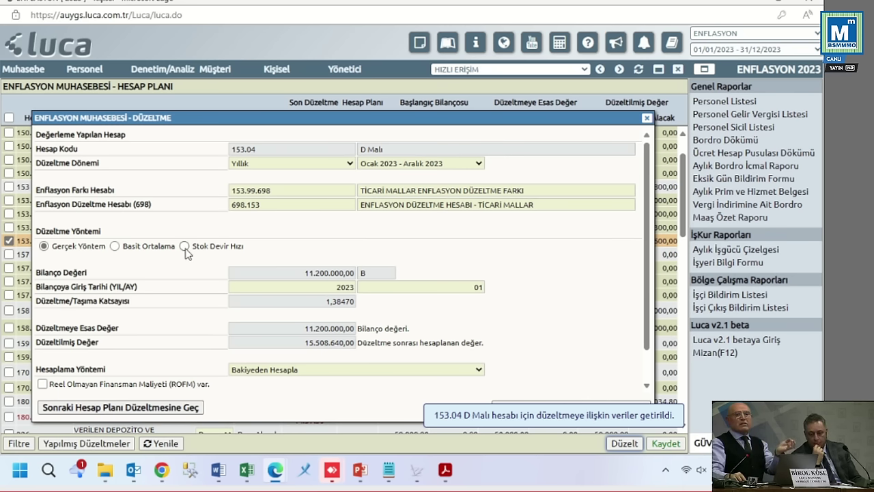
Step: Try the Basit Ortalama method for 153.04 with 2023/09 as the previous provisional tax period
left_click(115, 246)
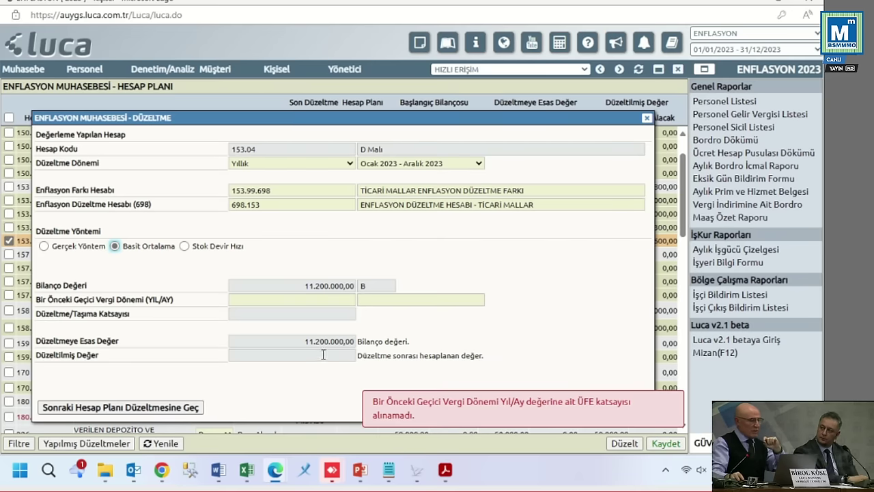
left_click(294, 300)
type("2")
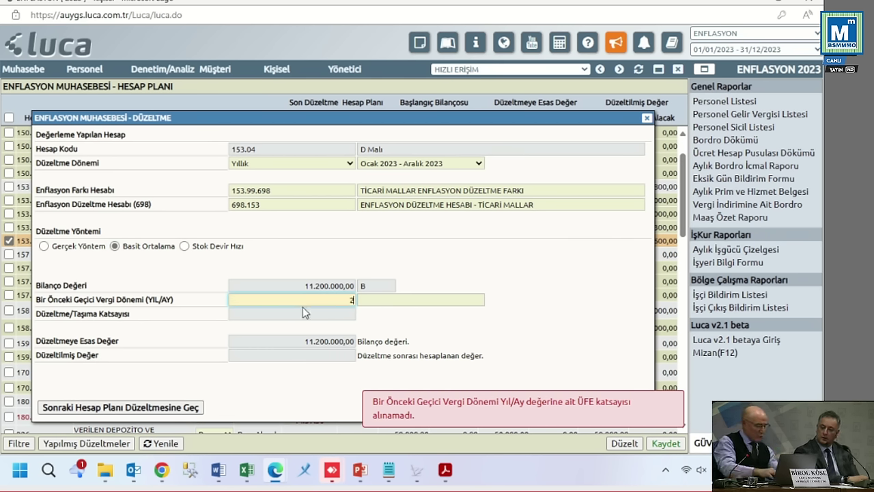
type("023")
key("Tab")
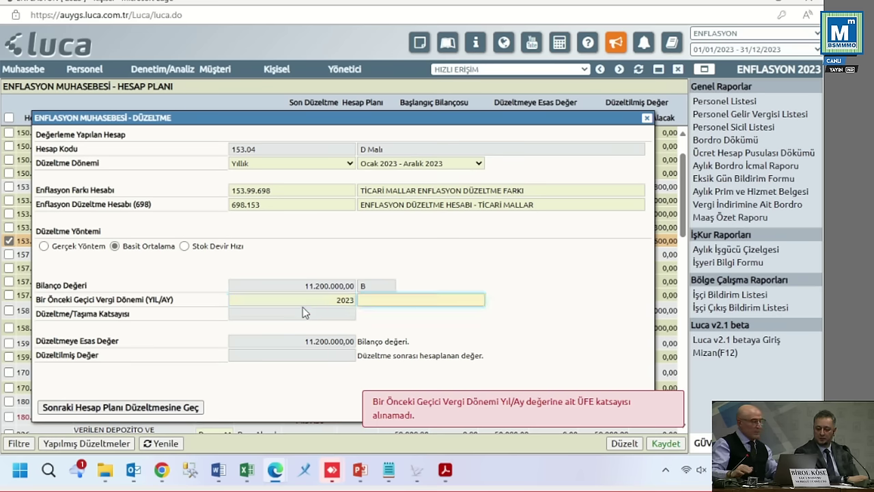
type("09")
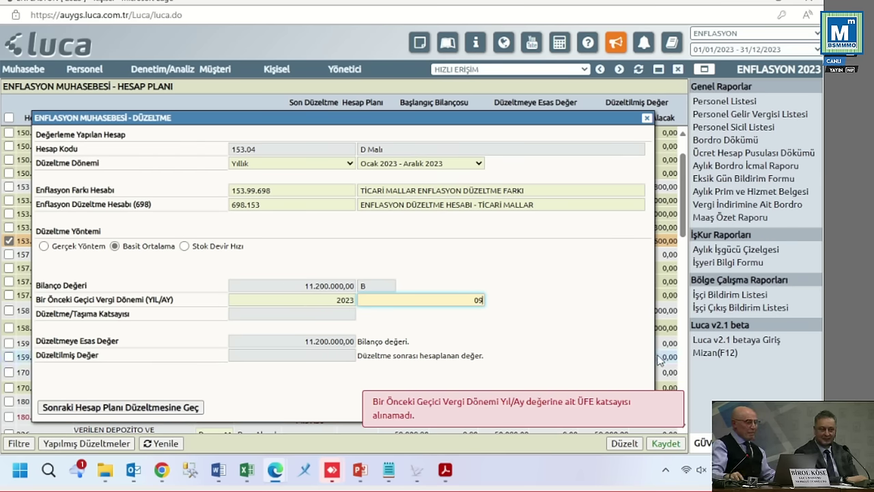
key("Tab")
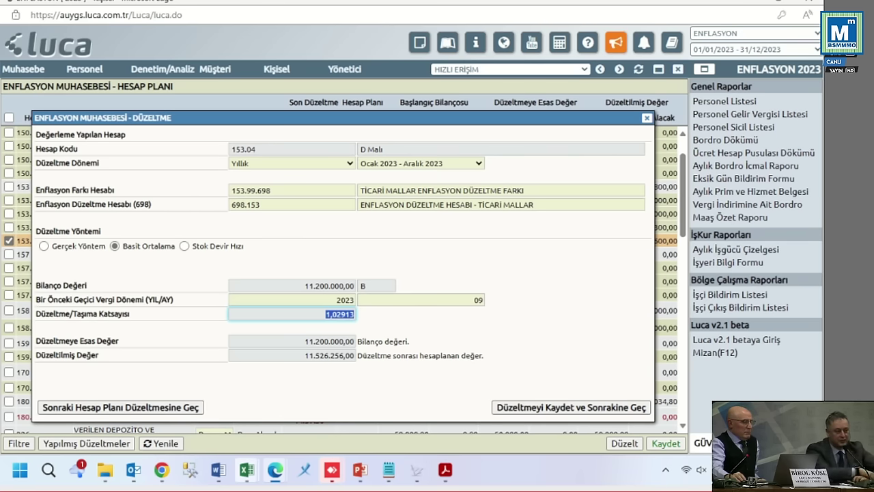
Step: Switch to yurticiureticifiyatendeksi.xls in Excel and check the Basit Ortalama coefficient formula in cell N24
left_click(247, 470)
mouse_move(393, 428)
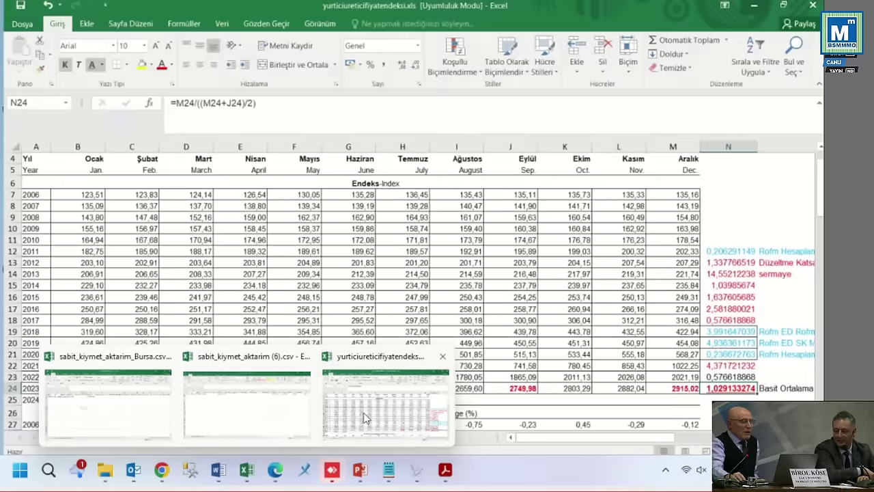
left_click(393, 428)
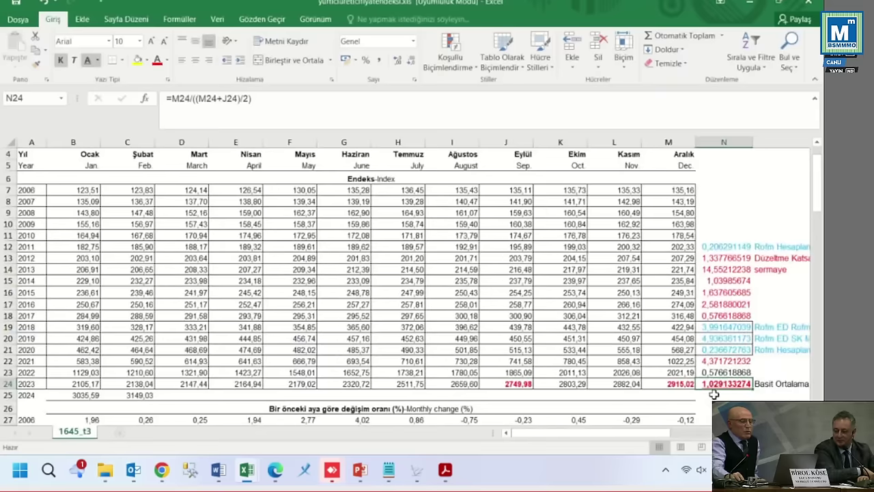
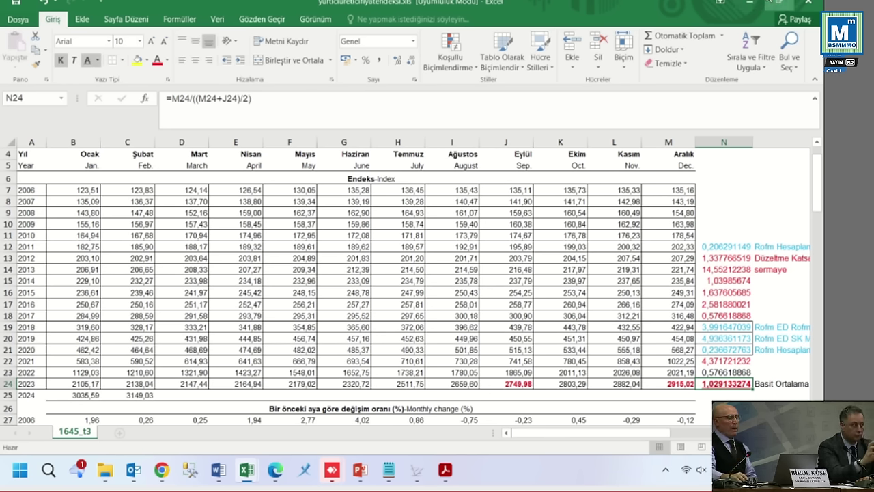
Step: Return to the correction form in Luca and set the correction method of 153.04 to Gerçek Yöntem
left_click(750, 4)
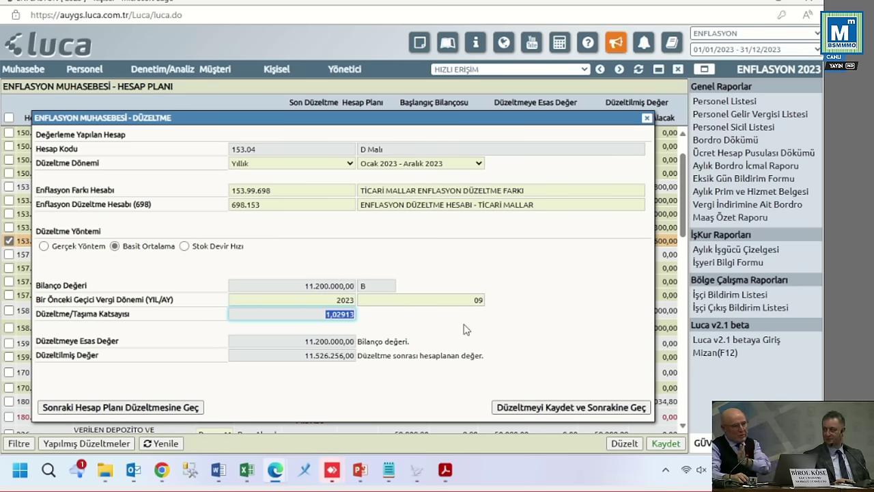
left_click(43, 246)
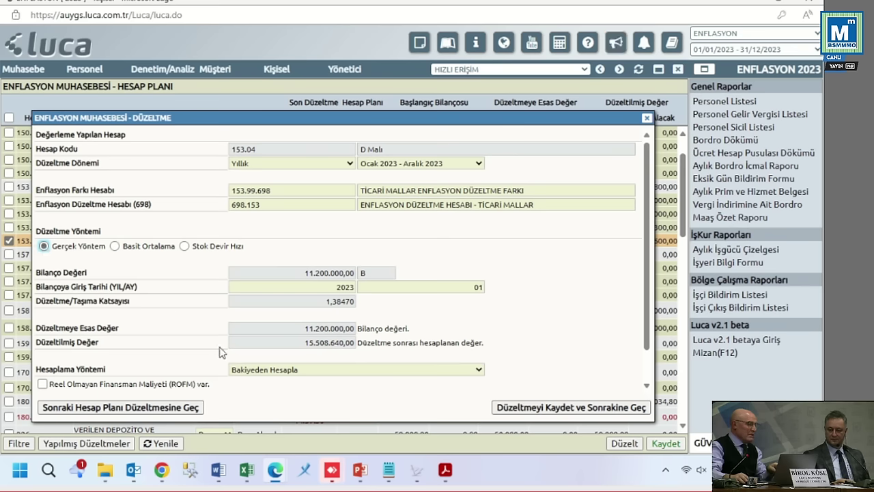
Step: Save the correction of 153.04 with the Basit Ortalama method and refresh the account list
left_click(250, 372)
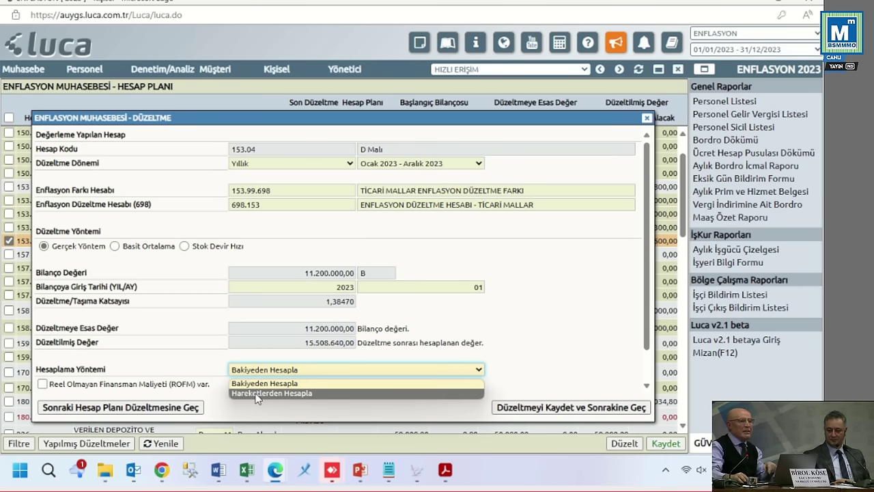
left_click(116, 246)
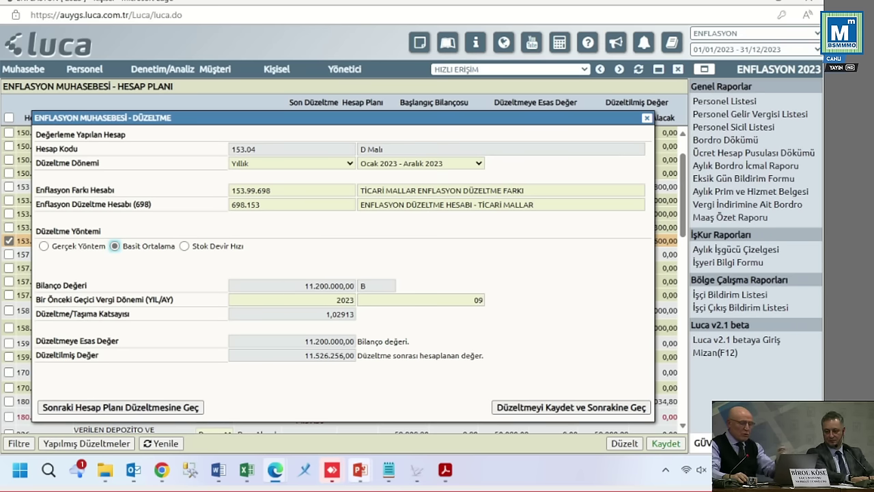
left_click(526, 409)
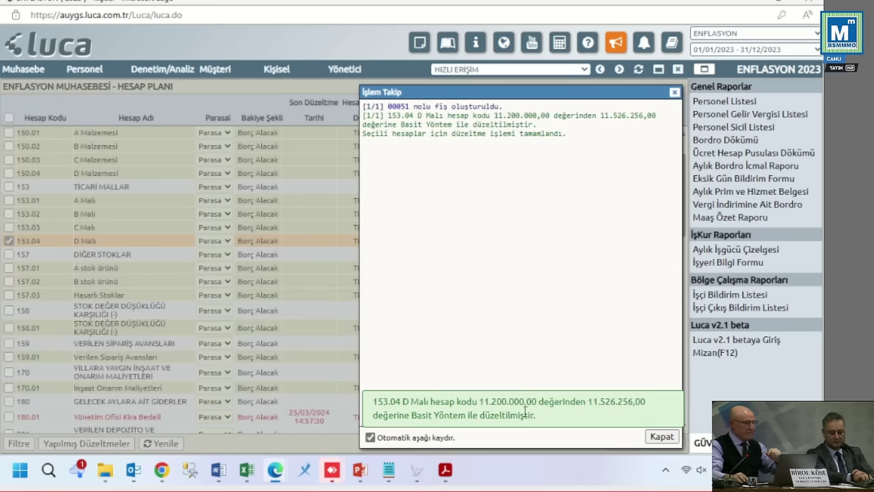
left_click(660, 437)
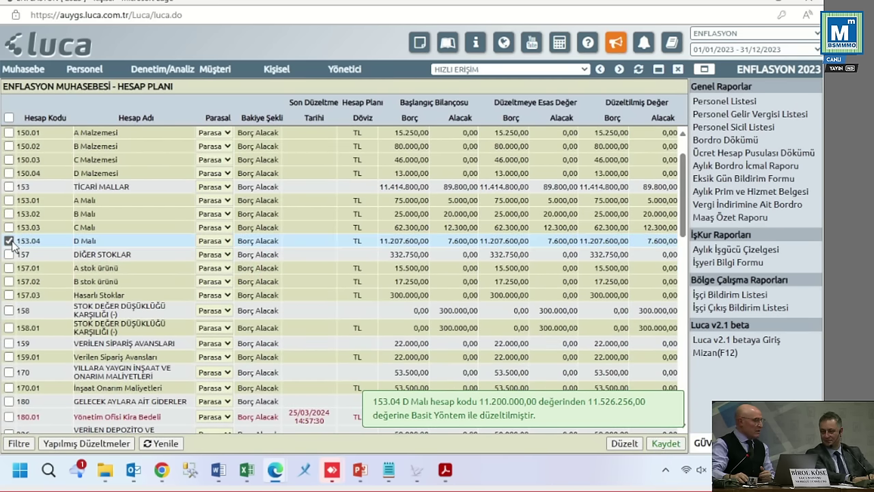
left_click(9, 241)
left_click(169, 445)
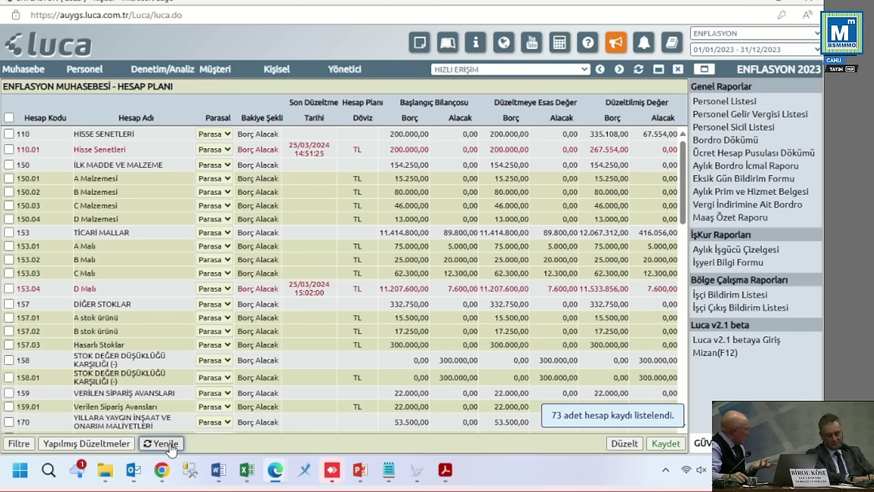
scroll(23, 308, "down", 3)
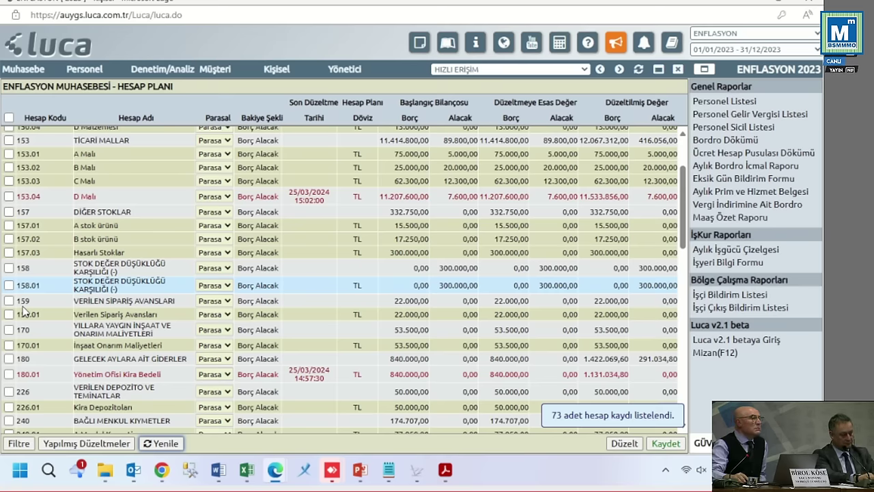
key("Down")
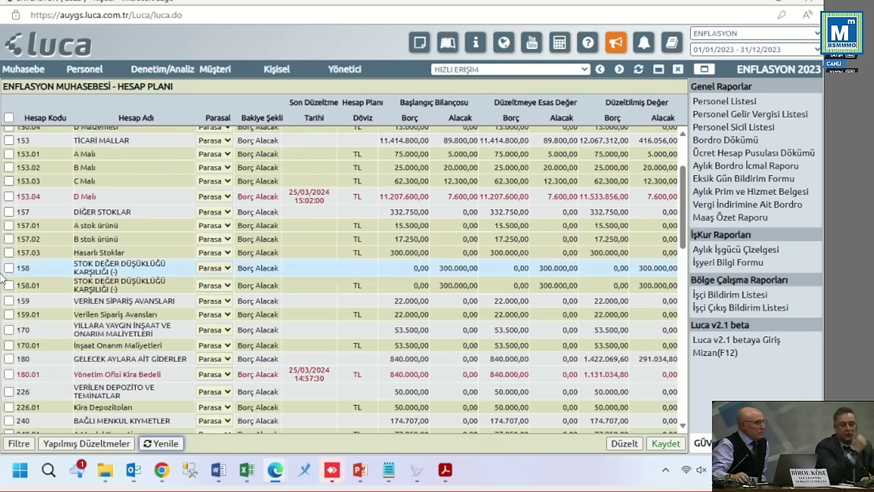
left_click(9, 225)
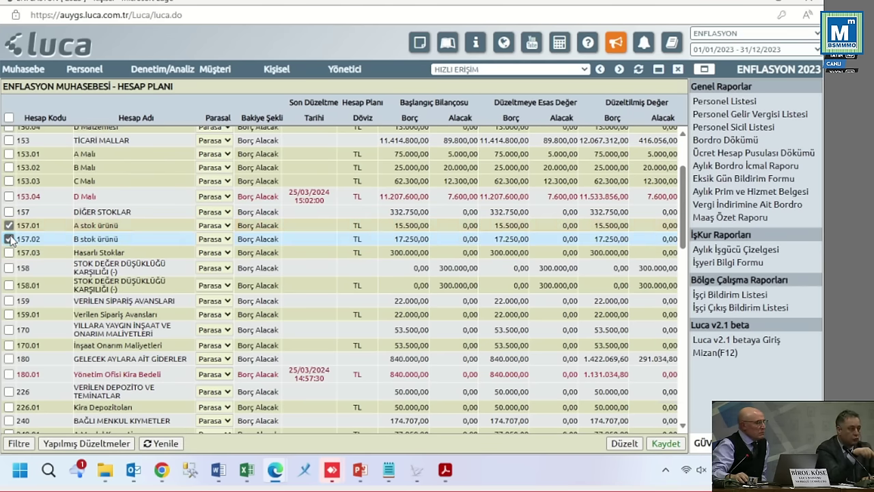
left_click(9, 239)
left_click(9, 252)
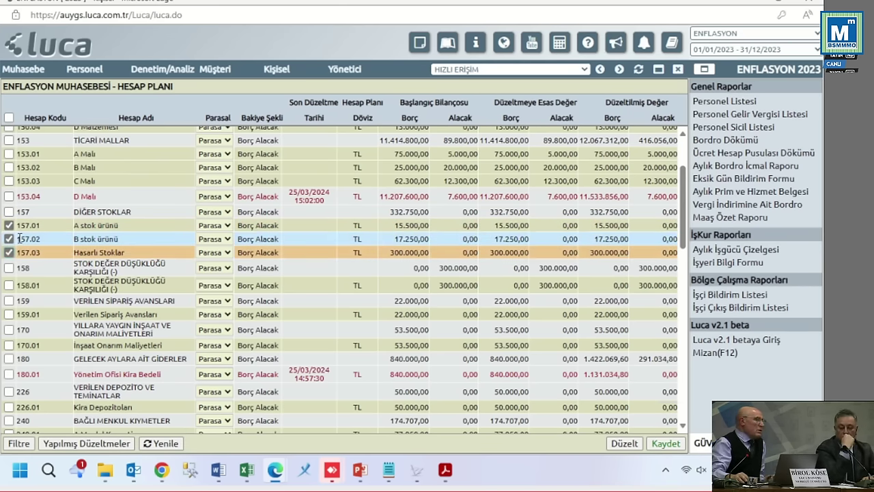
left_click(8, 252)
left_click(8, 252)
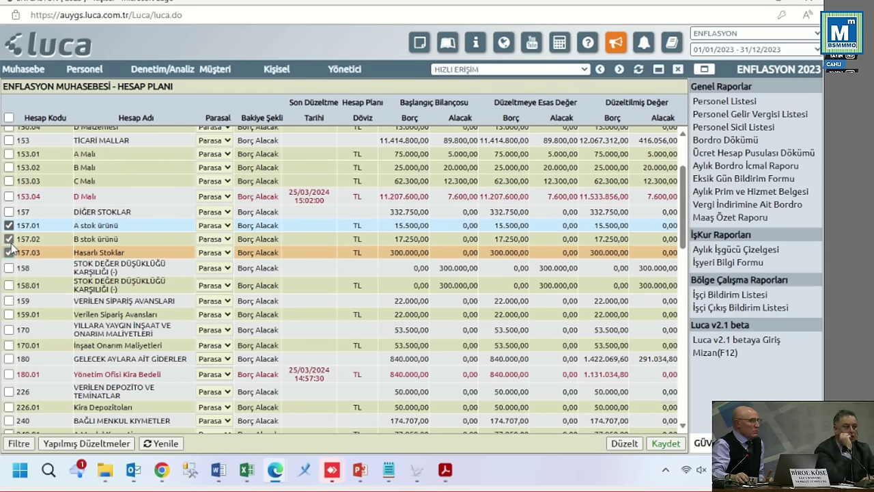
left_click(8, 225)
left_click(8, 238)
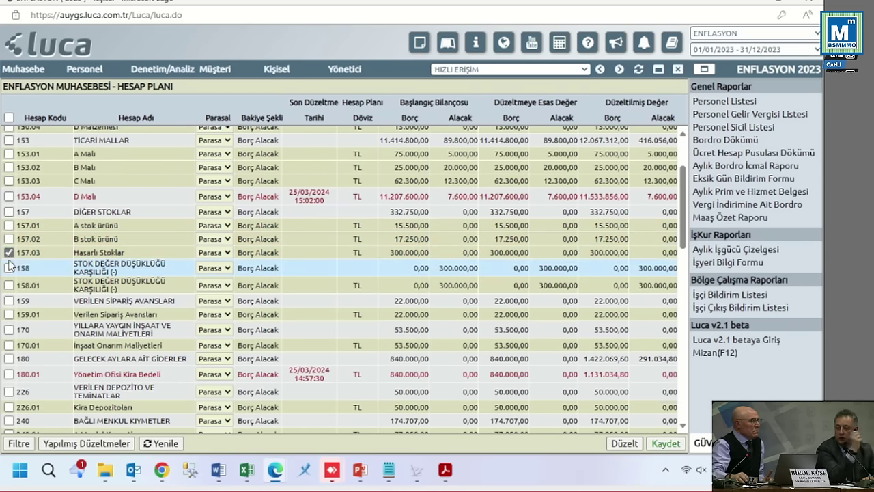
left_click(9, 266)
scroll(116, 328, "down", 3)
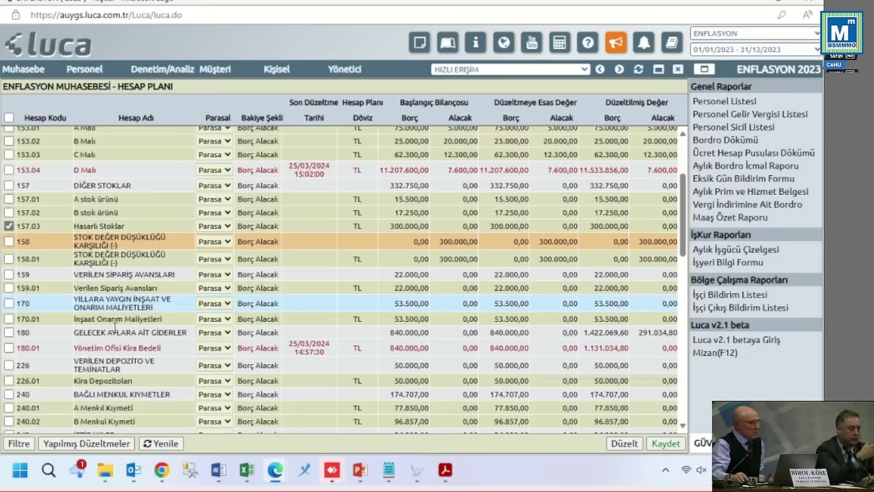
scroll(126, 292, "up", 5)
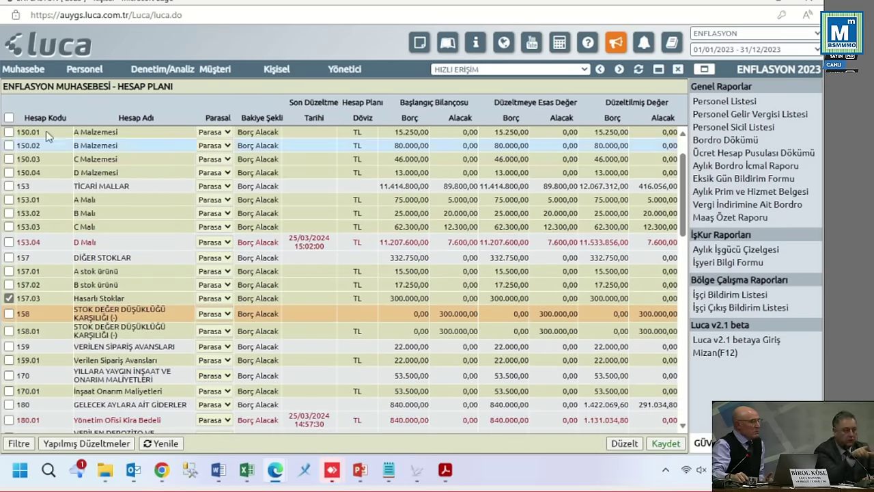
Step: List the December 2023 vouchers and open the one described as D Malı - ENFLASYON DÜZELTME FİŞİ
left_click(20, 69)
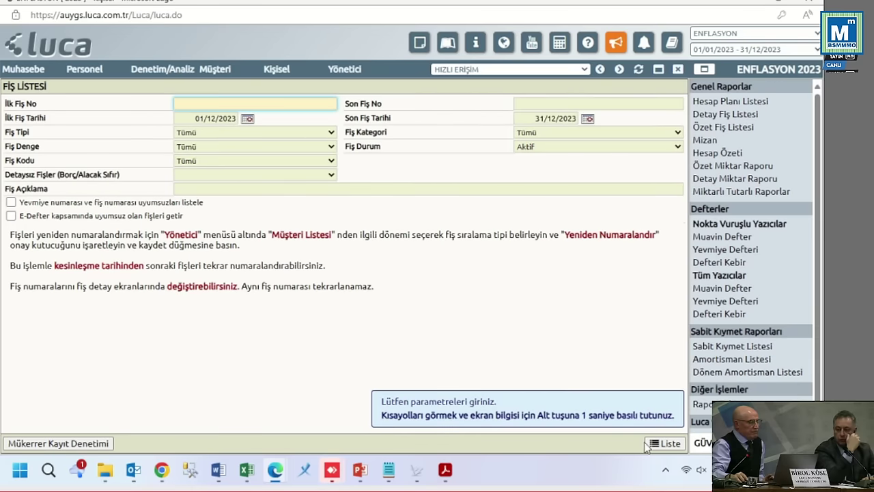
key("Return")
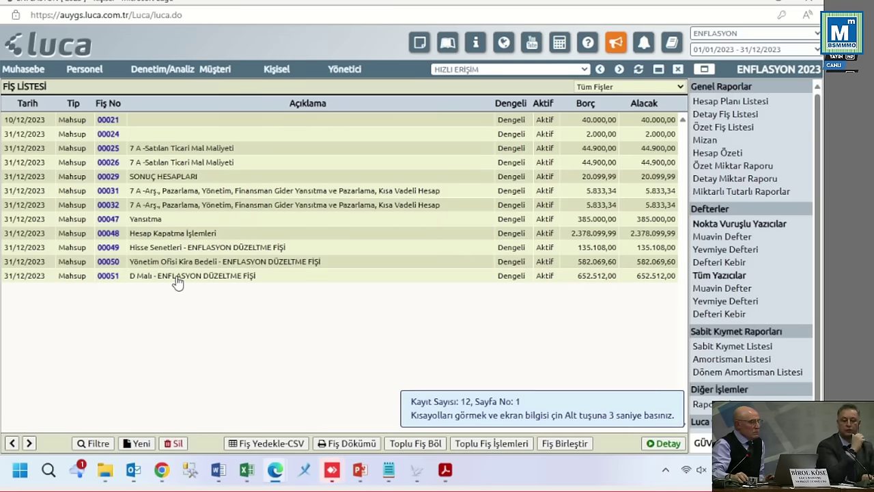
double_click(217, 277)
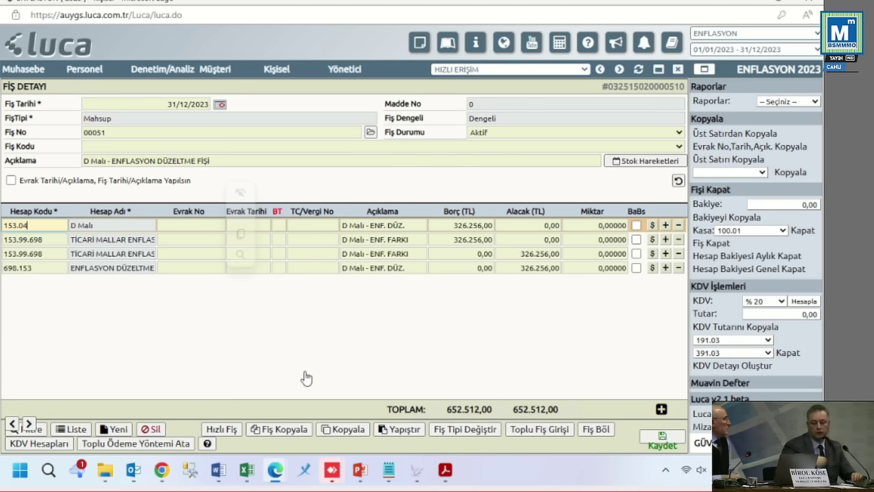
Step: Examine the account codes and the debit and credit amounts on the voucher's 153.04, 153.99.698 and 698.153 lines
double_click(27, 226)
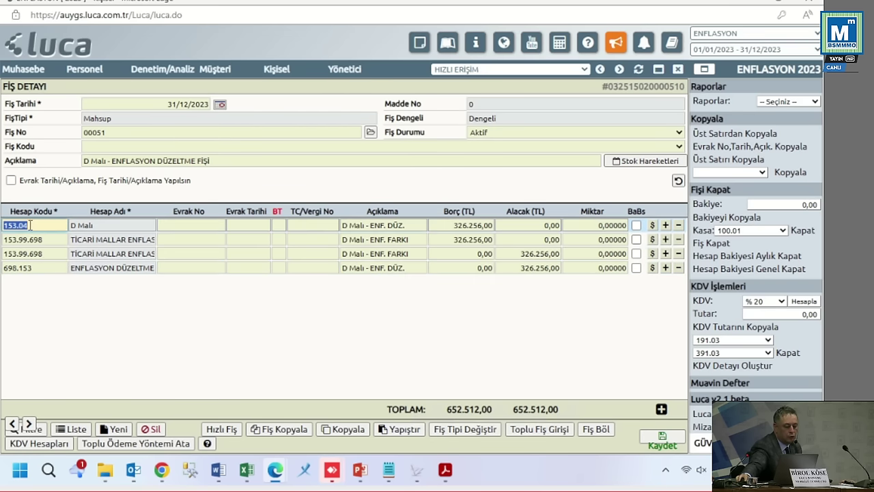
double_click(31, 240)
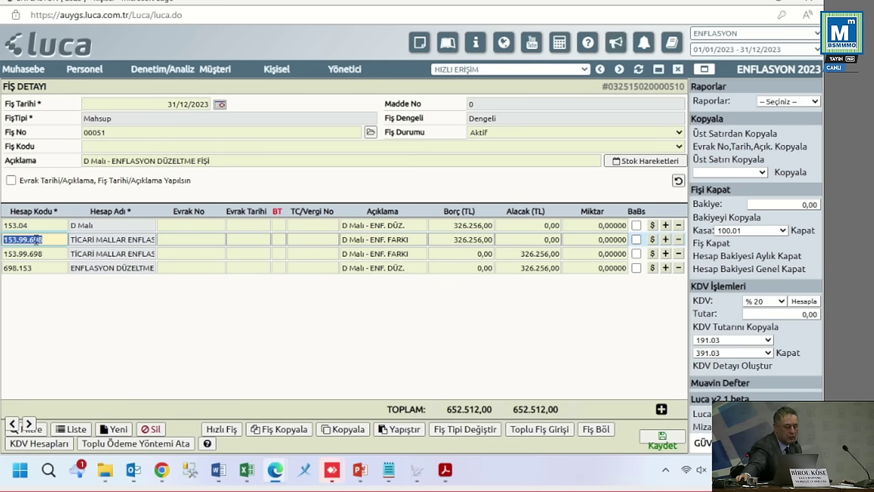
key("Down")
key("Down")
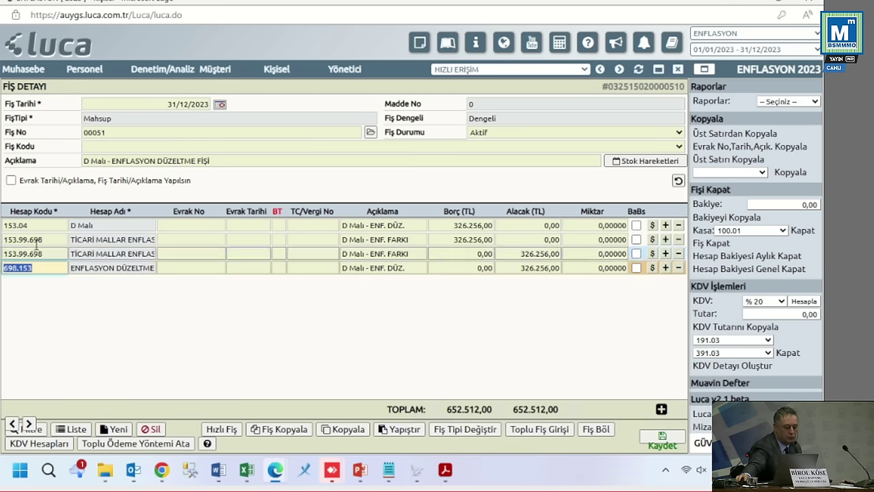
double_click(27, 239)
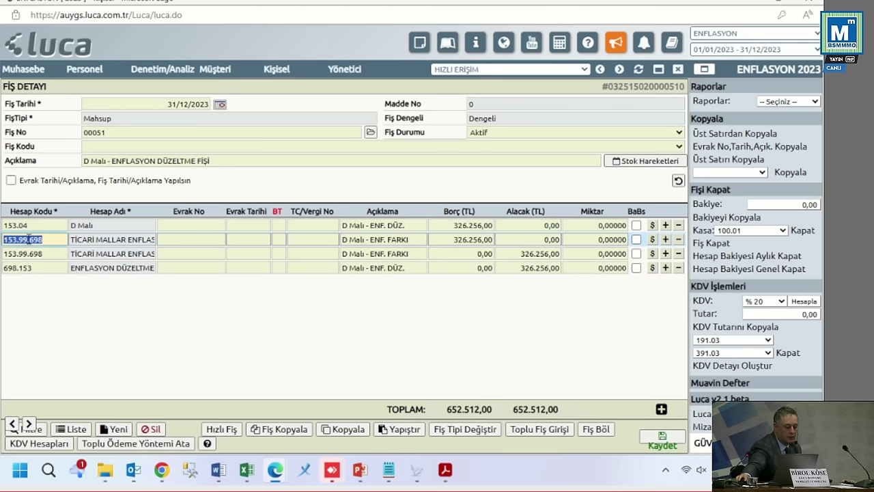
key("Up")
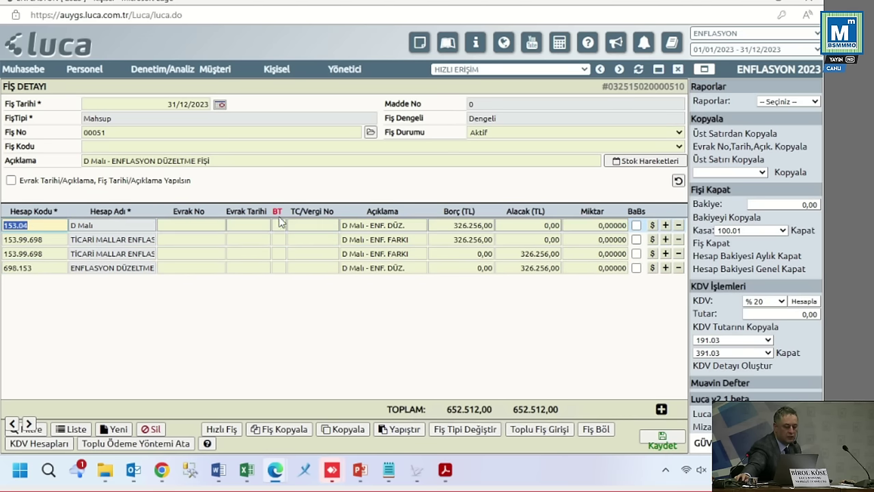
left_click(469, 244)
left_click(512, 255)
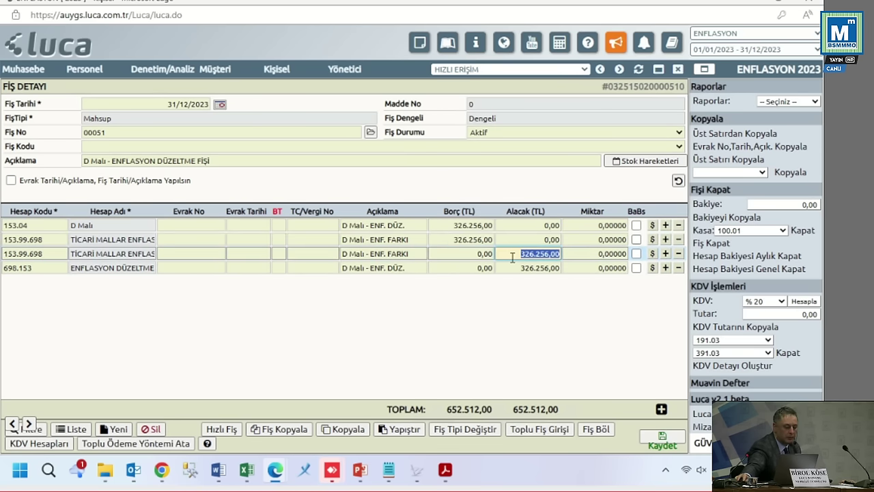
left_click(20, 268)
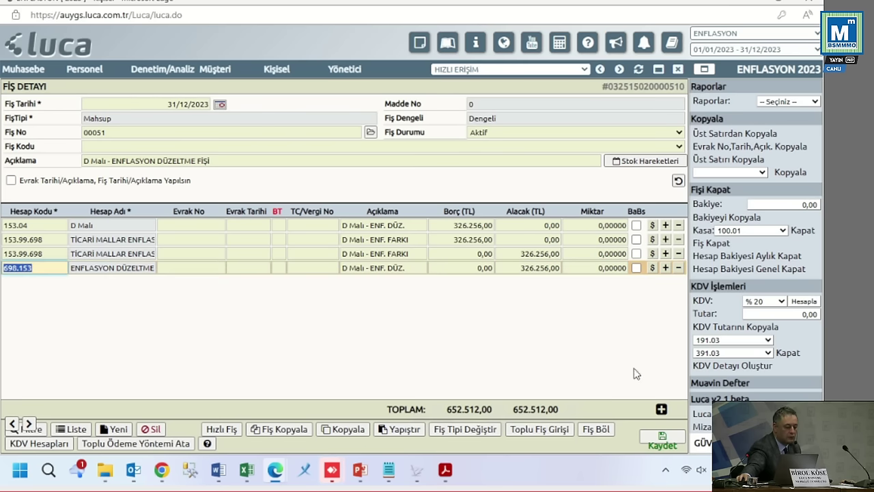
left_click(532, 267)
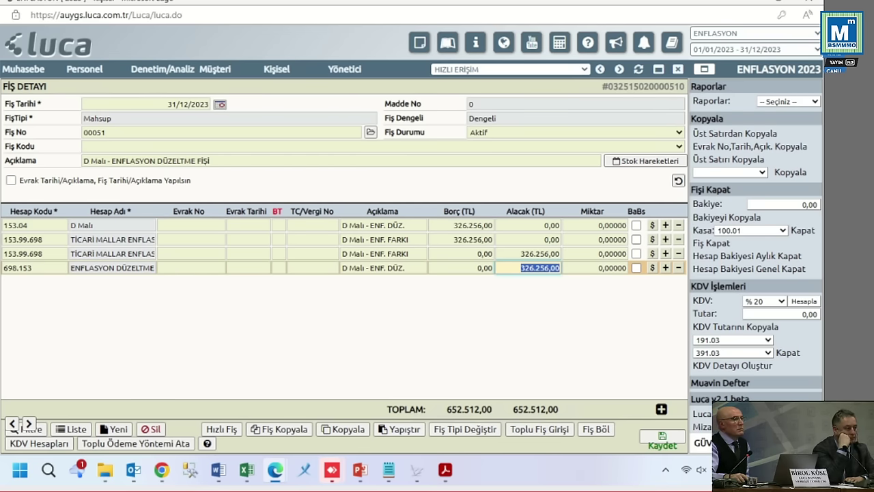
left_click(43, 270)
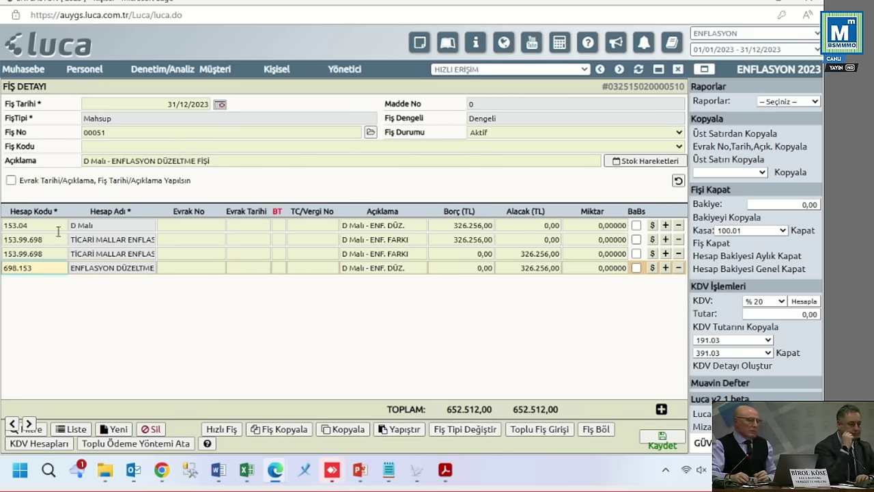
Step: Return to Enflasyon Düzeltmesi (Mizan) and list the Parasal Olmayan accounts for the yearly period Ocak 2023 - Aralık 2023
left_click(41, 70)
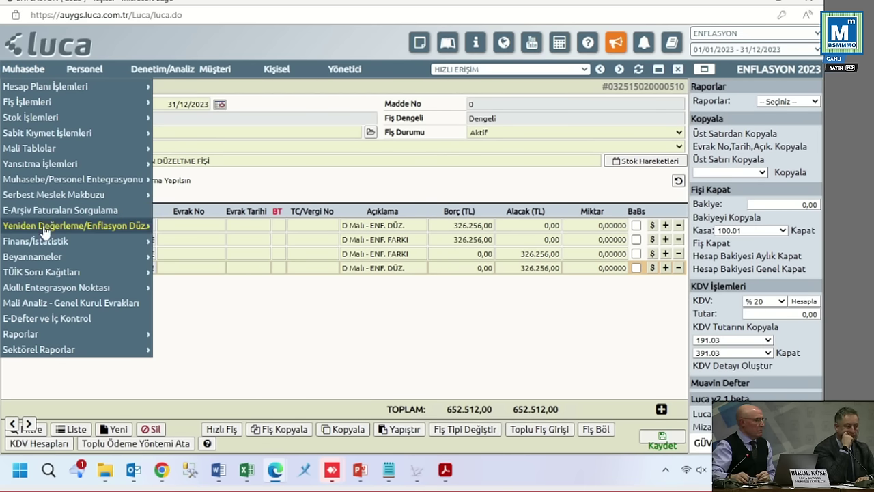
mouse_move(123, 233)
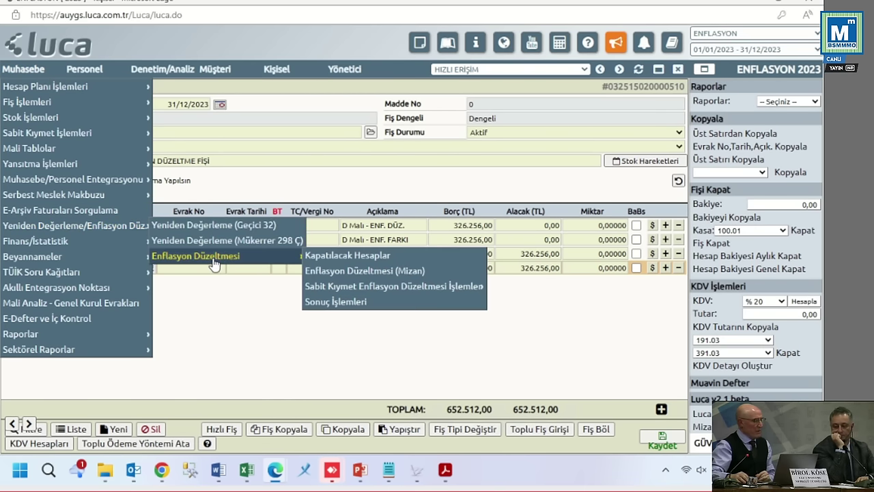
mouse_move(239, 263)
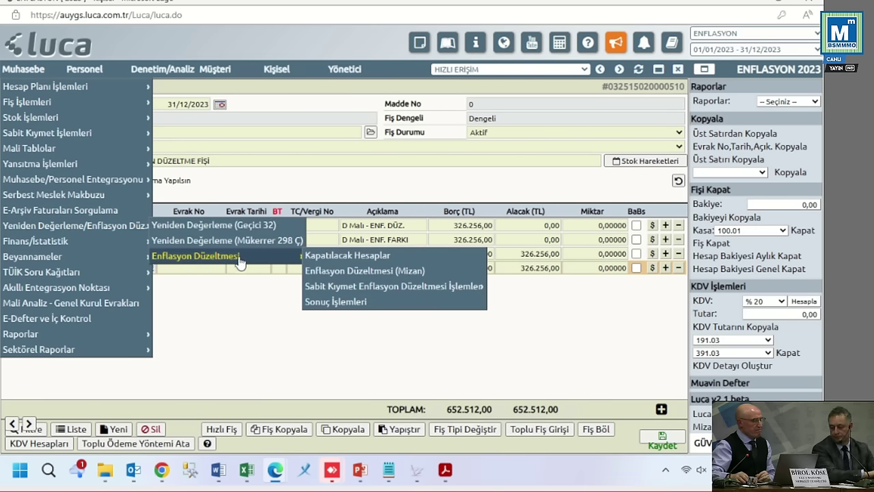
left_click(369, 271)
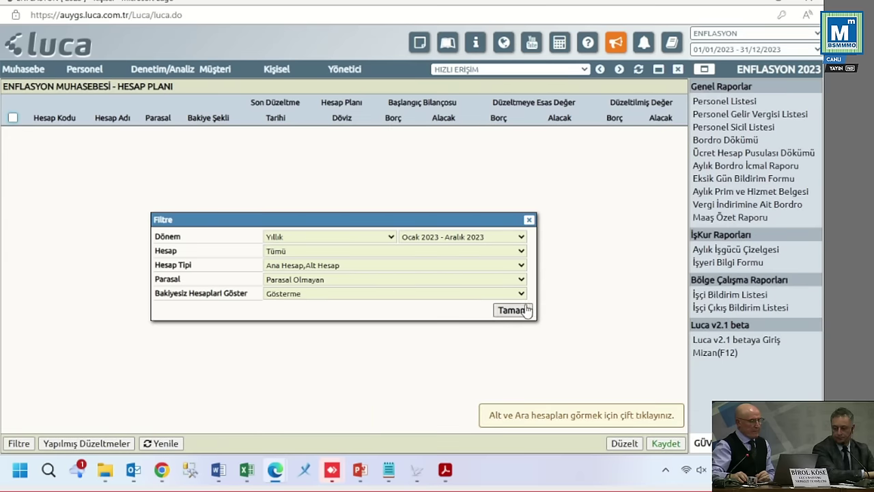
left_click(522, 308)
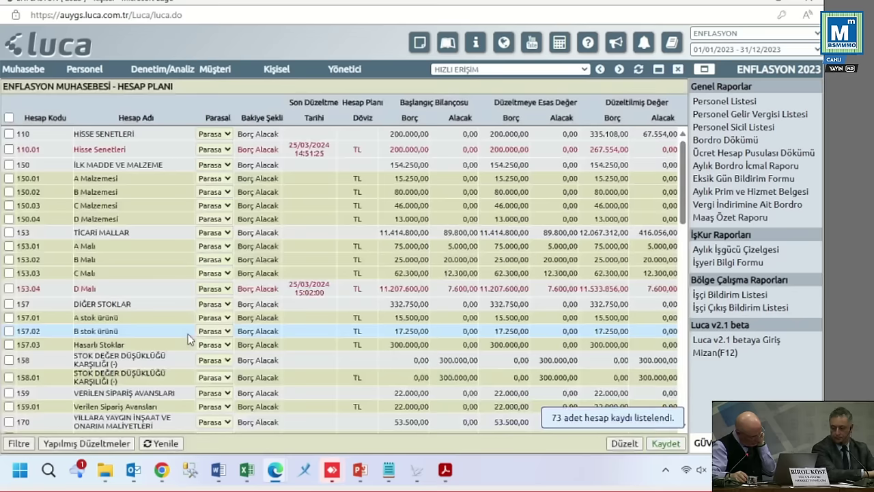
Step: Start the correction of accounts 157.03 Hasarlı Stoklar and 158.01 Stok Değer Düşüklüğü Karşılığı (-), accepting the transfer of the inflation difference accounts
scroll(190, 339, "down", 6)
scroll(190, 339, "up", 6)
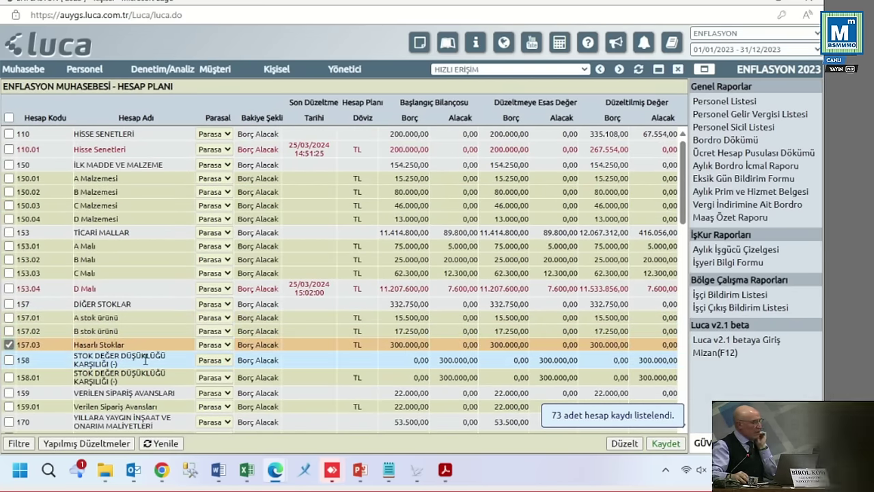
scroll(164, 350, "down", 1)
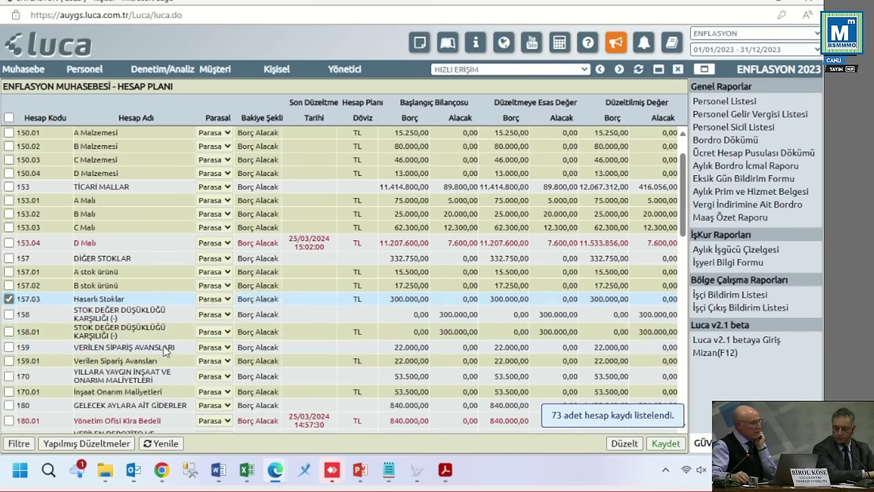
left_click(9, 333)
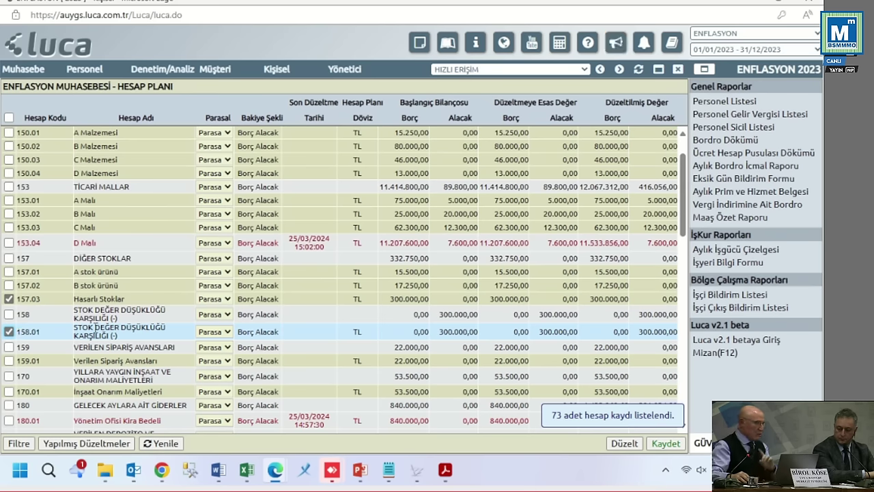
left_click(223, 337)
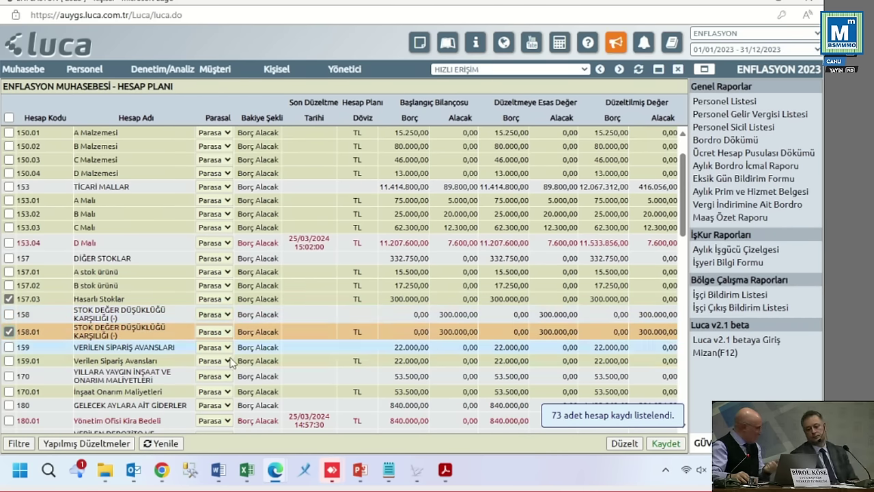
left_click(624, 444)
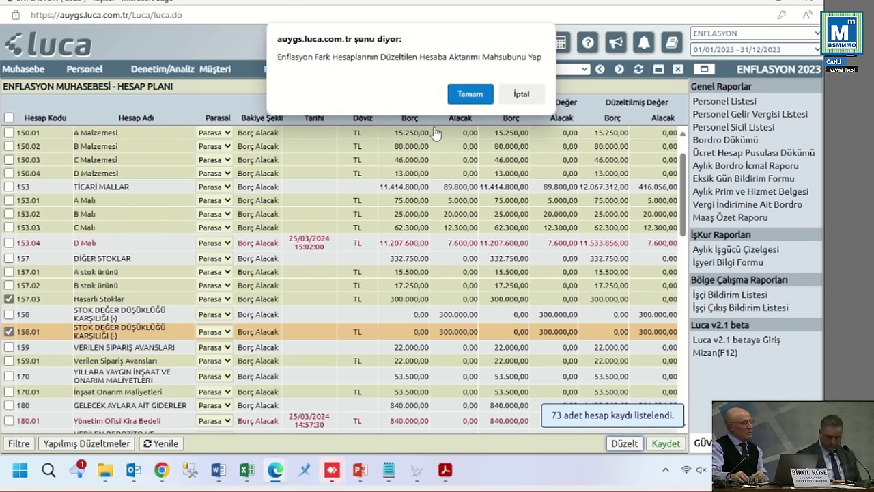
left_click(470, 93)
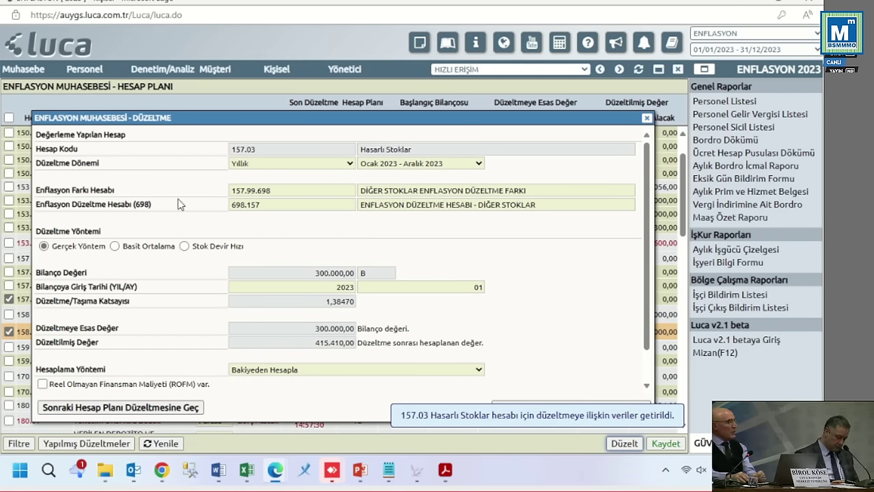
Step: Save the correction of 157.03 with the Basit Ortalama method and previous provisional tax period 2023/09, accepting the difference transfer for the next account
left_click(114, 246)
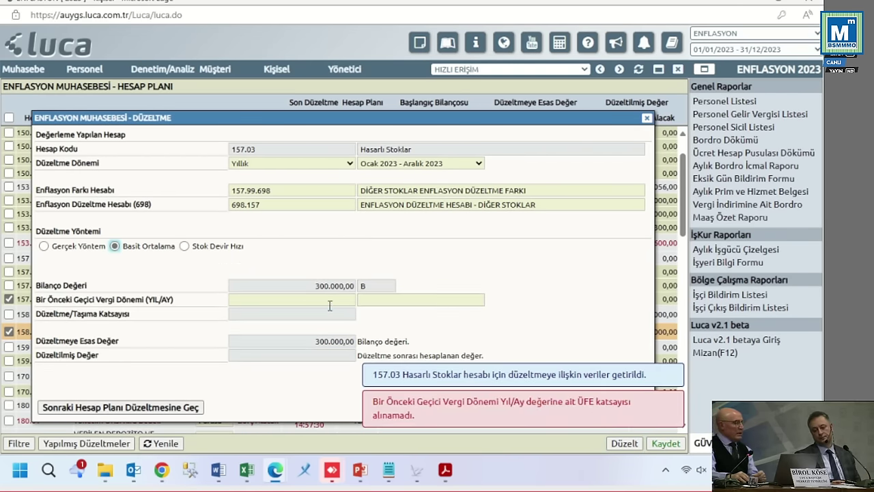
left_click(330, 303)
type("20")
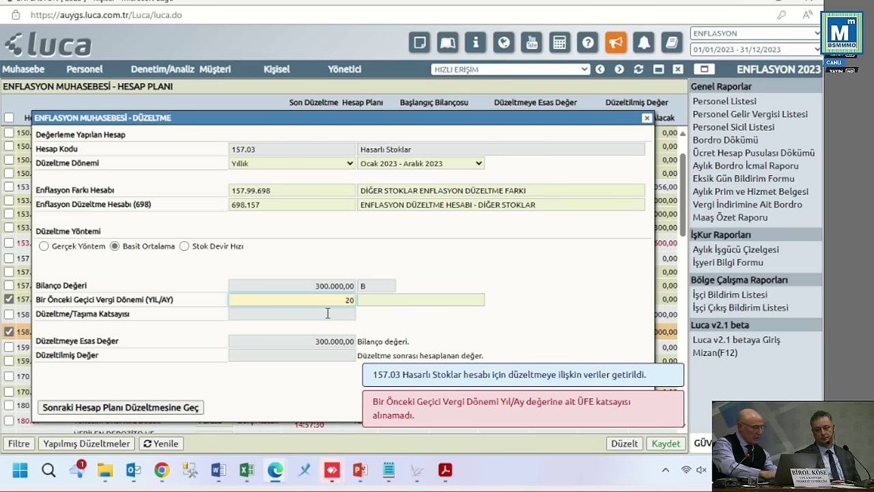
type("23")
key("Tab")
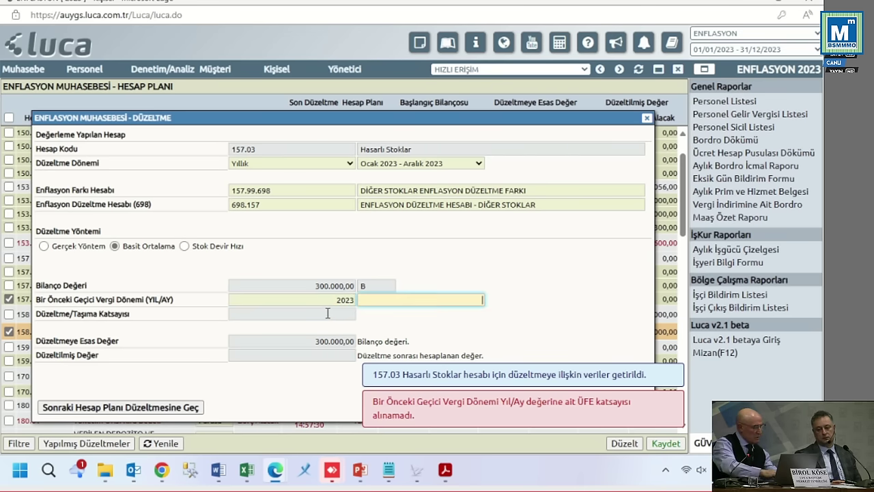
type("09")
key("Tab")
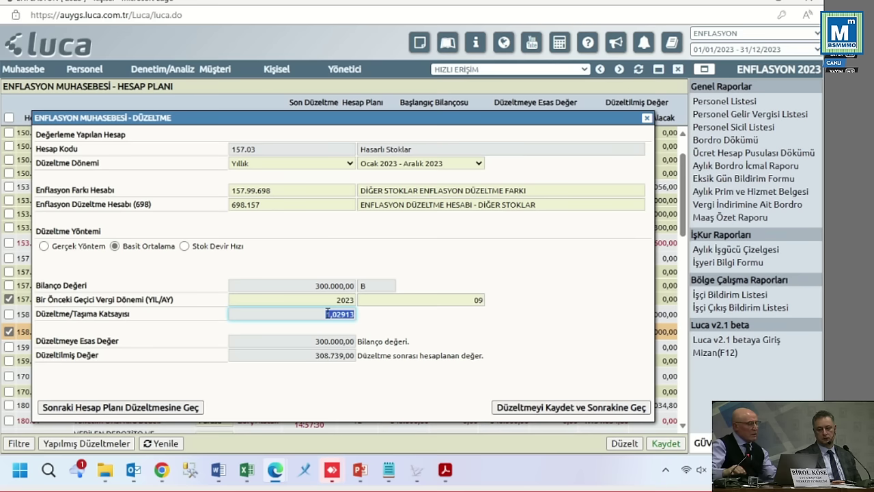
left_click(582, 408)
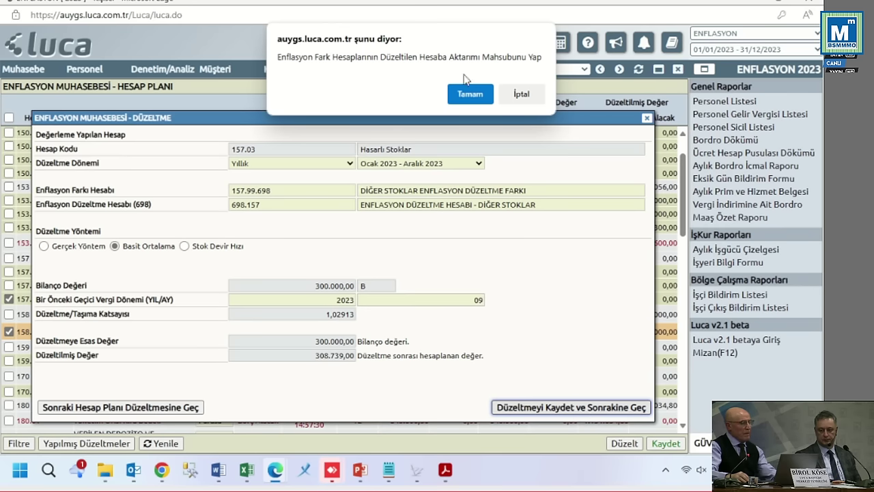
left_click(464, 90)
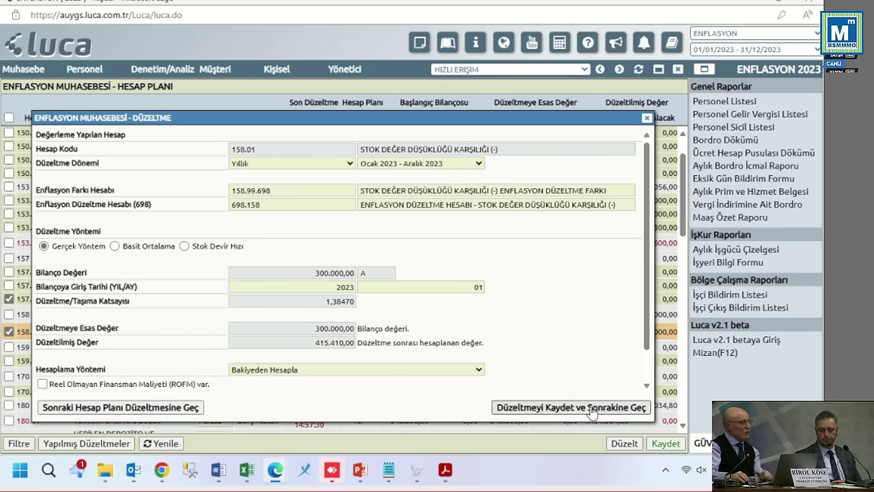
Step: Save the correction of 158.01 with the Basit Ortalama method for previous provisional tax period 2023/09 and close the process log
left_click(115, 247)
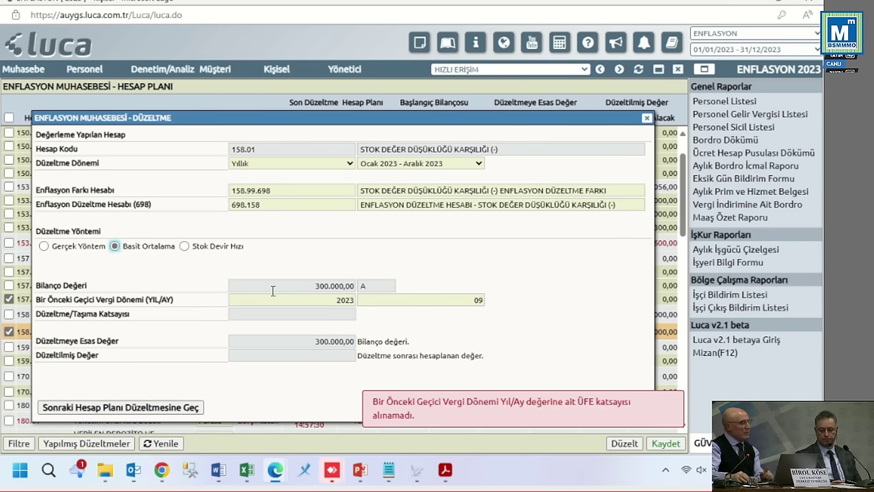
left_click(390, 304)
key("Tab")
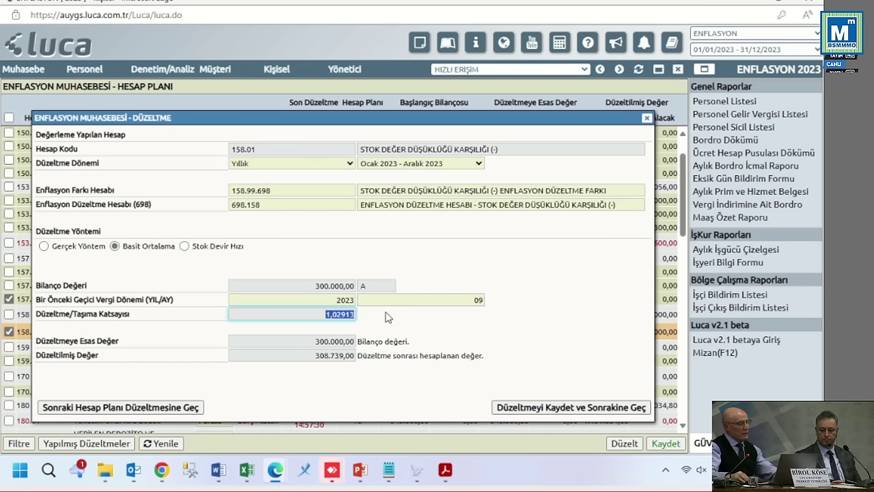
left_click(559, 410)
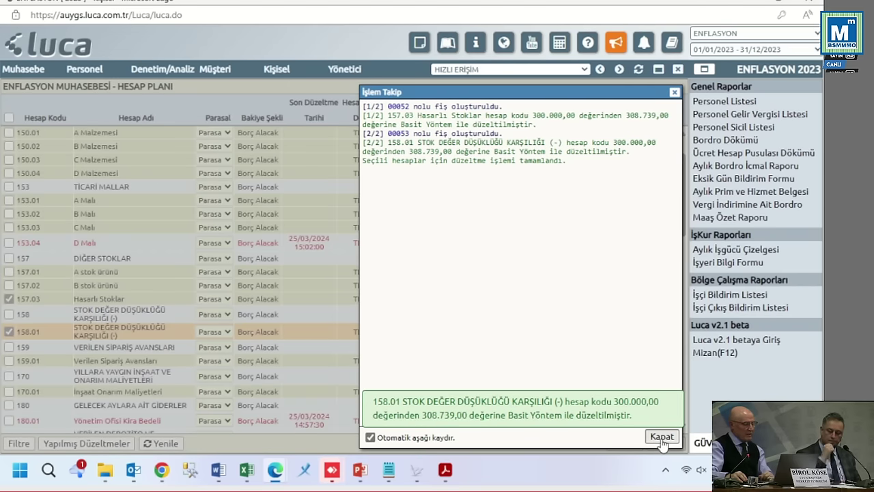
left_click(662, 441)
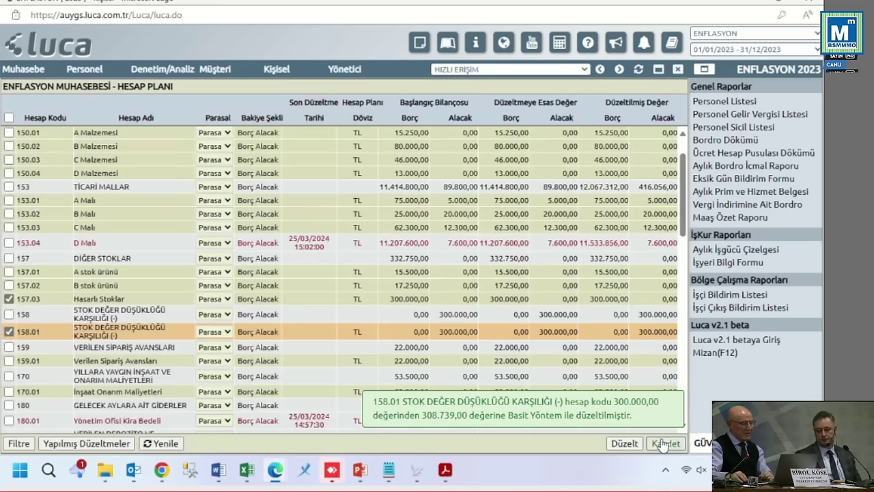
Step: List the December 2023 vouchers and examine the entries of the Hasarlı Stoklar and Stok Değer Düşüklüğü Karşılığı (-) adjustment vouchers
left_click(24, 70)
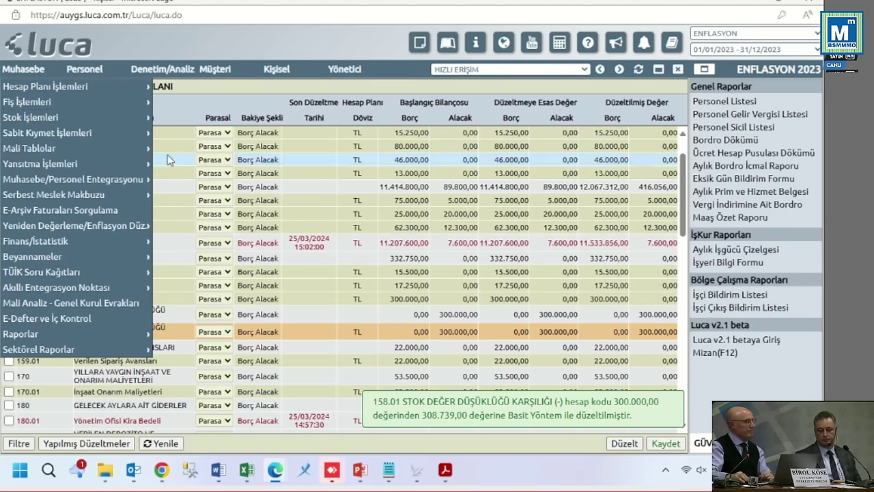
mouse_move(143, 102)
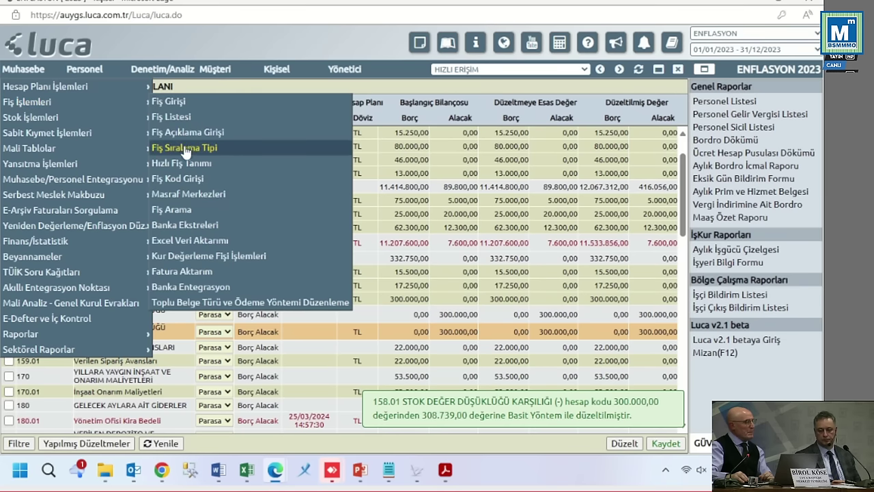
left_click(183, 117)
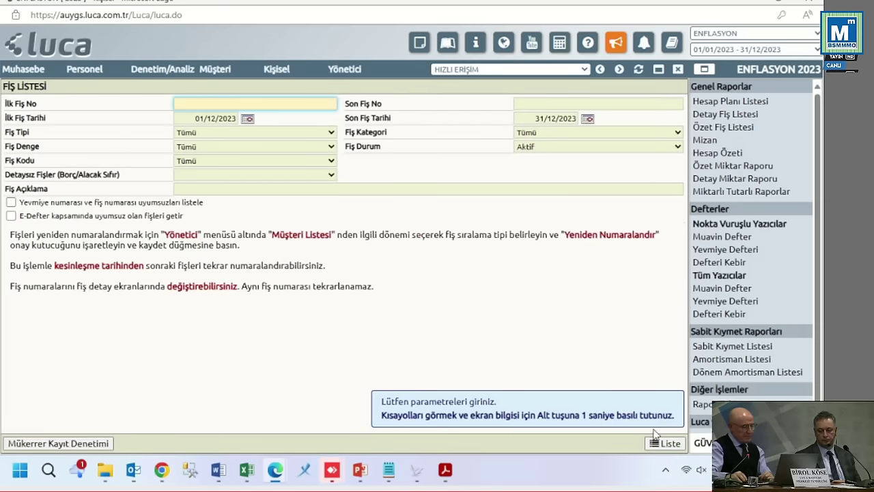
left_click(663, 443)
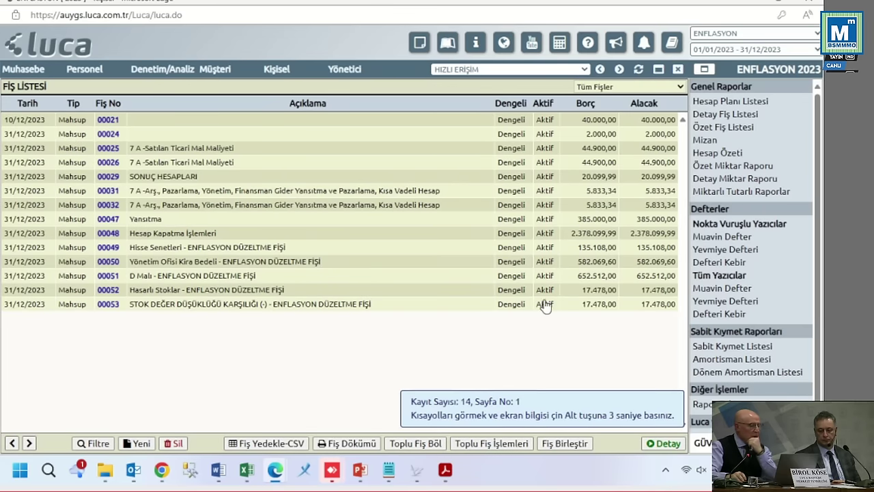
left_click(597, 304)
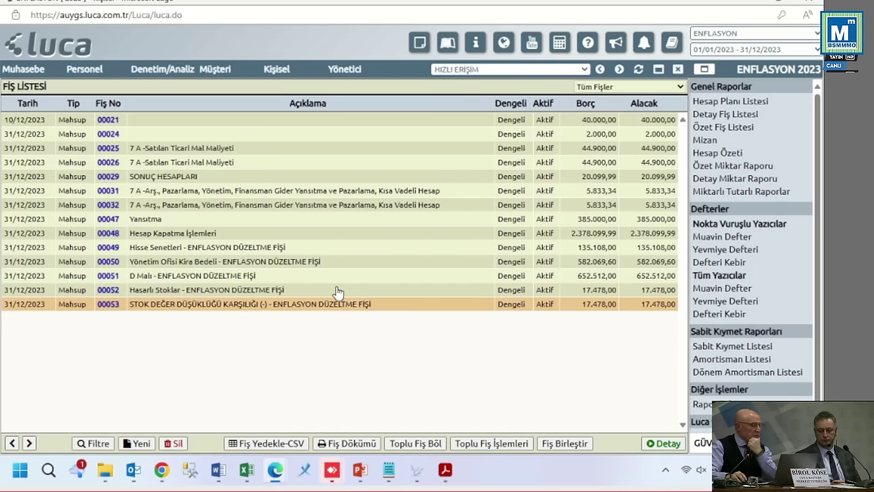
double_click(238, 292)
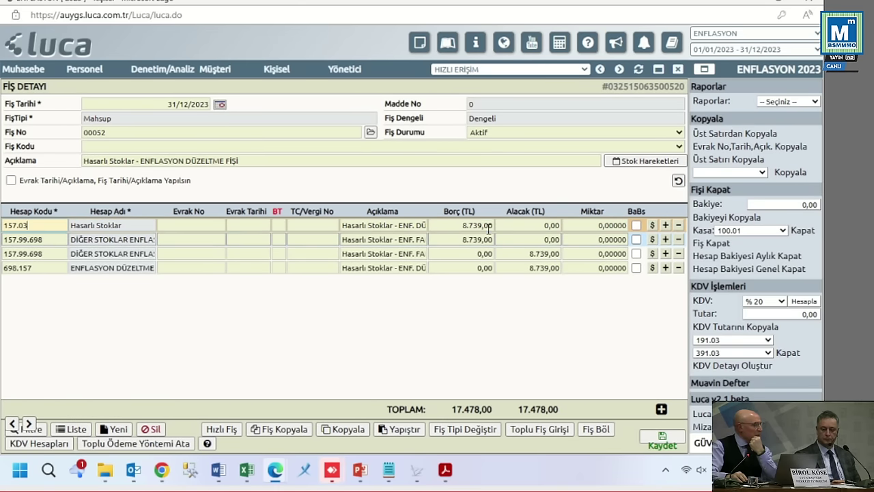
left_click(28, 424)
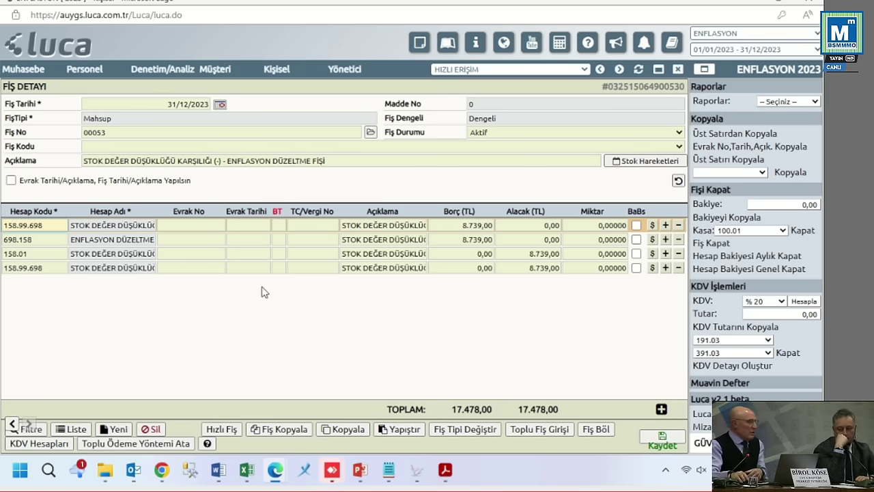
Step: Reopen Enflasyon Düzeltmesi (Mizan) and list the Parasal Olmayan accounts for the yearly period Ocak 2023 - Aralık 2023
left_click(31, 75)
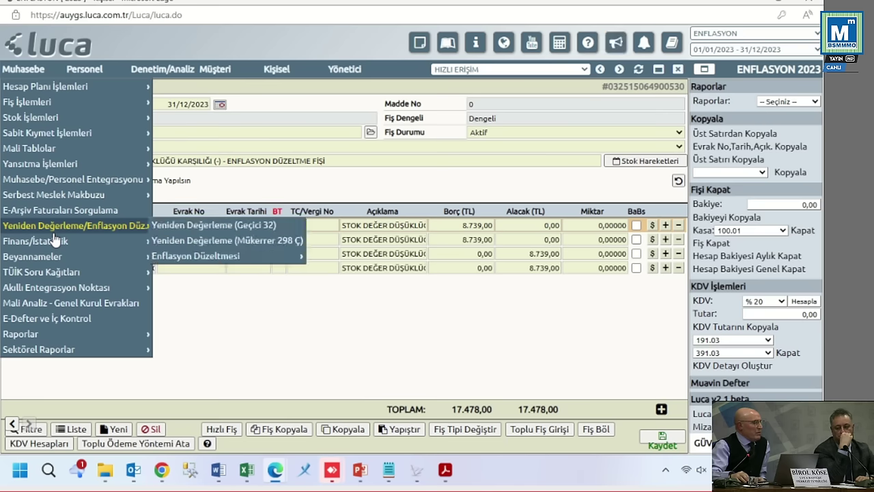
mouse_move(198, 257)
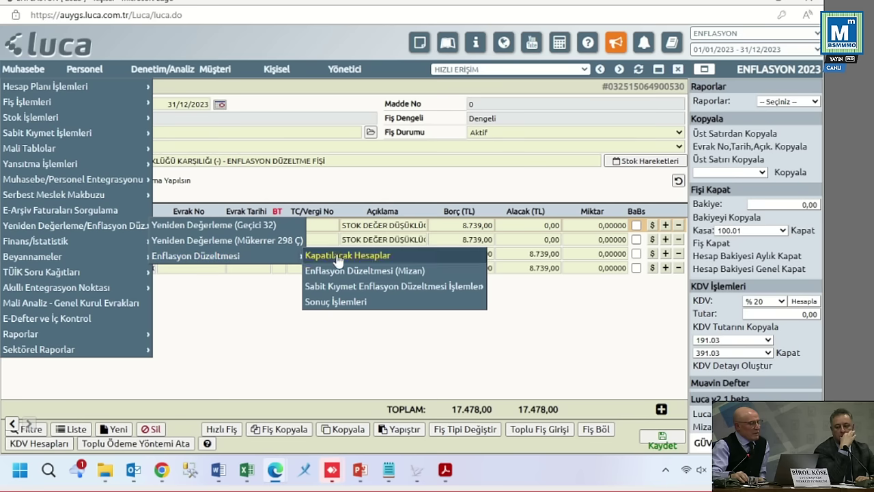
mouse_move(358, 288)
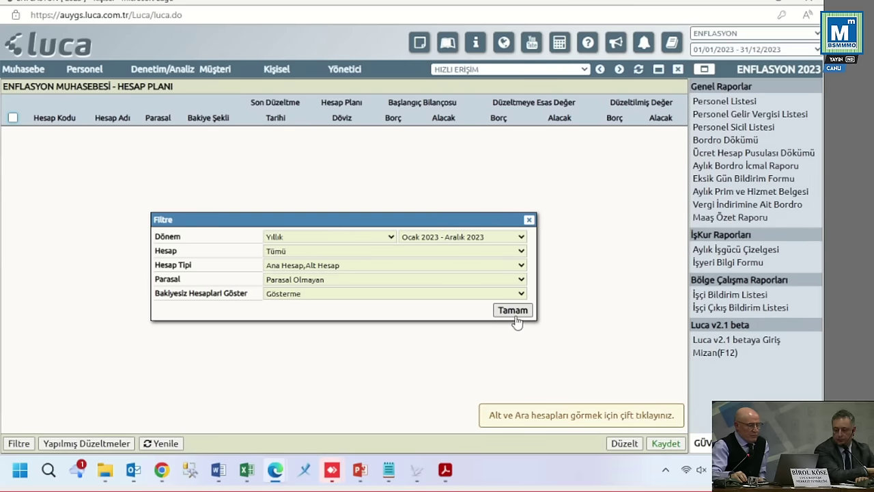
left_click(516, 313)
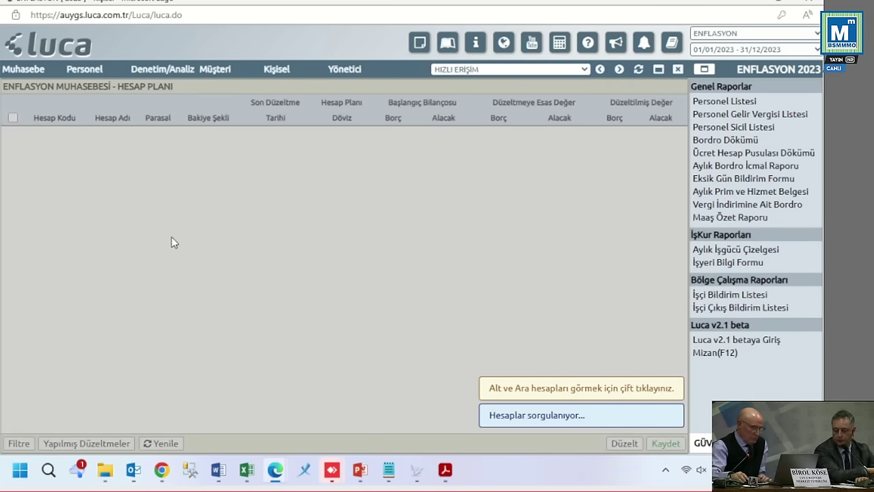
Step: Start the correction of account 226.01 Kira Depozitoları, accepting the transfer of the inflation difference accounts to the corrected account
scroll(125, 277, "down", 5)
scroll(125, 276, "down", 3)
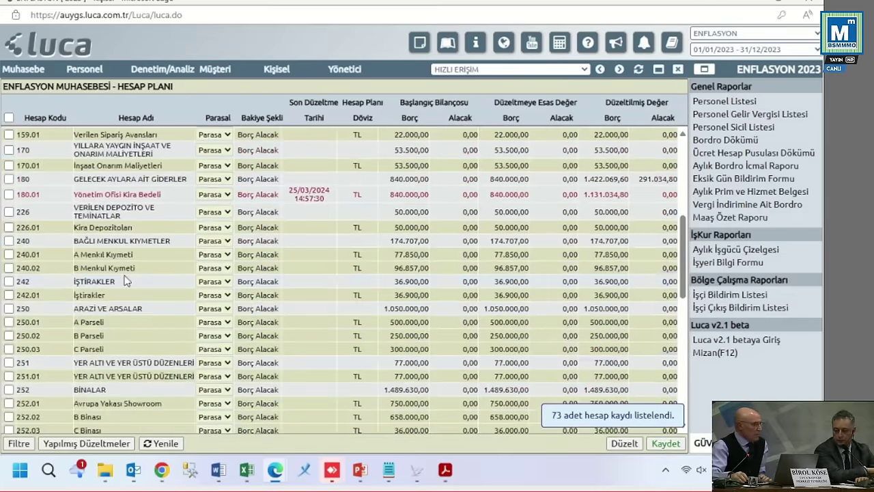
left_click(9, 227)
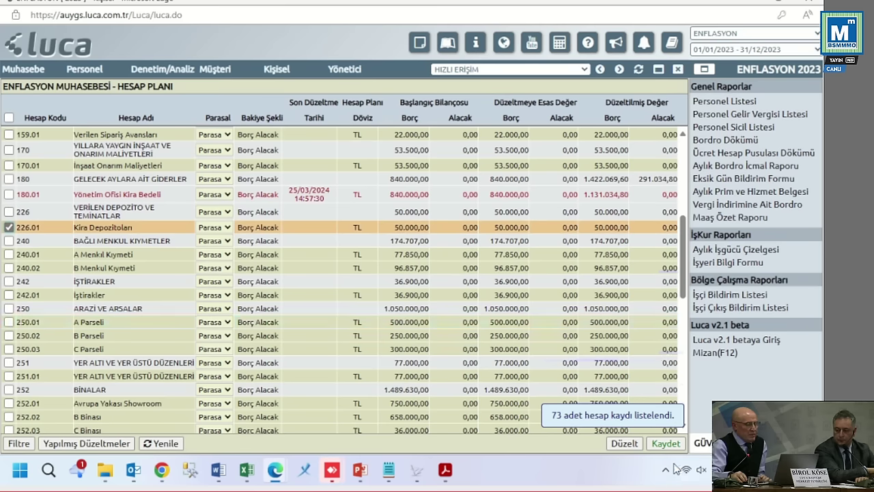
left_click(627, 443)
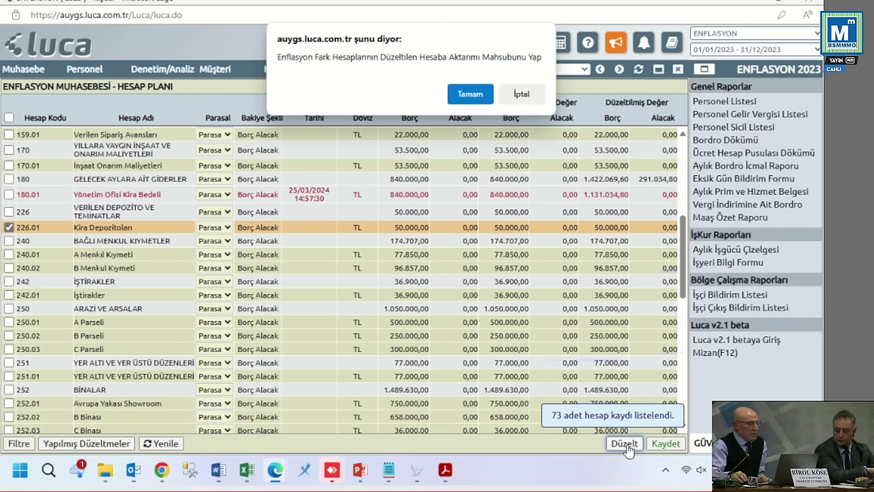
left_click(470, 89)
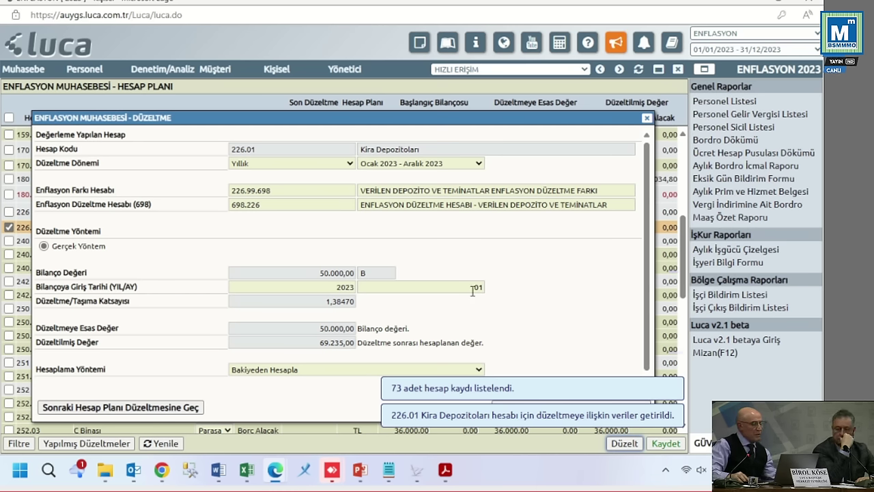
Step: Set the balance sheet entry date of 226.01 Kira Depozitoları to 2020/01 and recalculate its correction coefficient
left_click(352, 286)
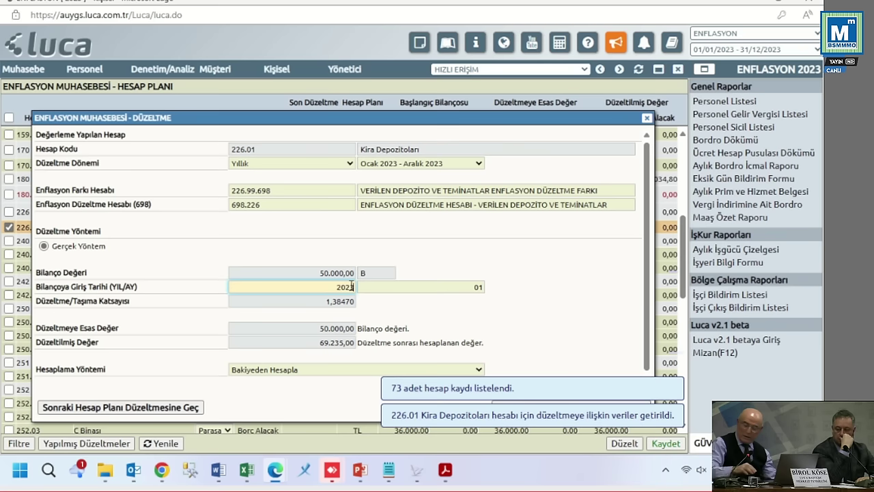
key("BackSpace")
key("BackSpace")
key("BackSpace")
key("BackSpace")
type("20")
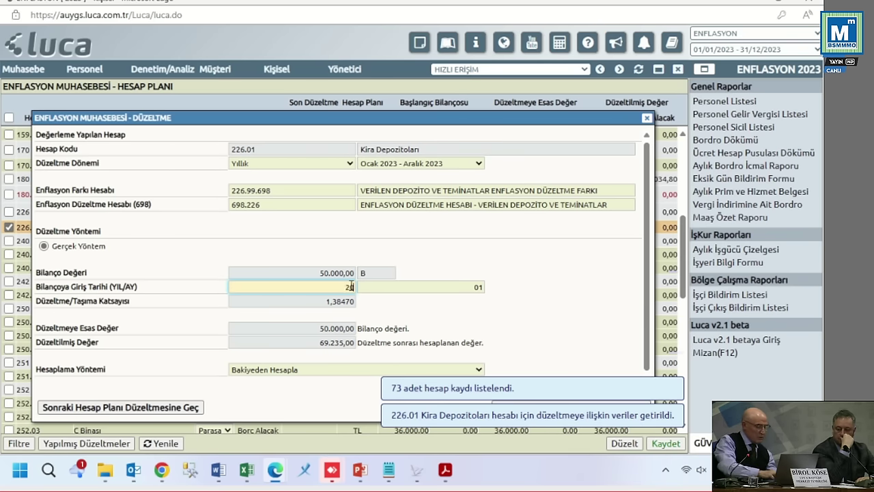
type("20")
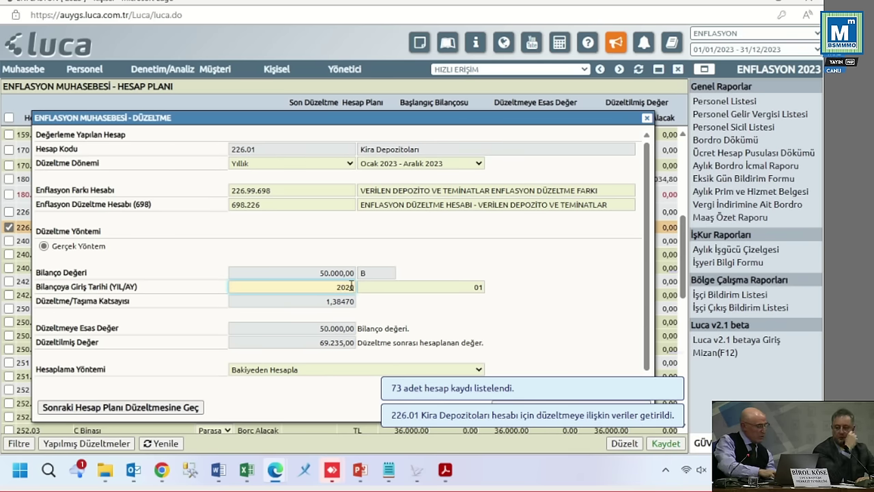
key("Tab")
key("Tab")
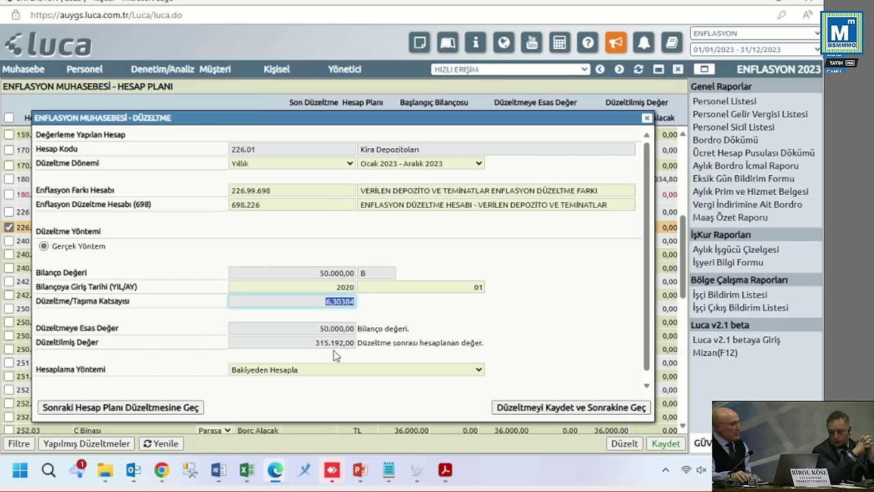
Step: Save the inflation correction of account 226.01 Kira Depozitoları and close the processing log
scroll(558, 347, "down", 1)
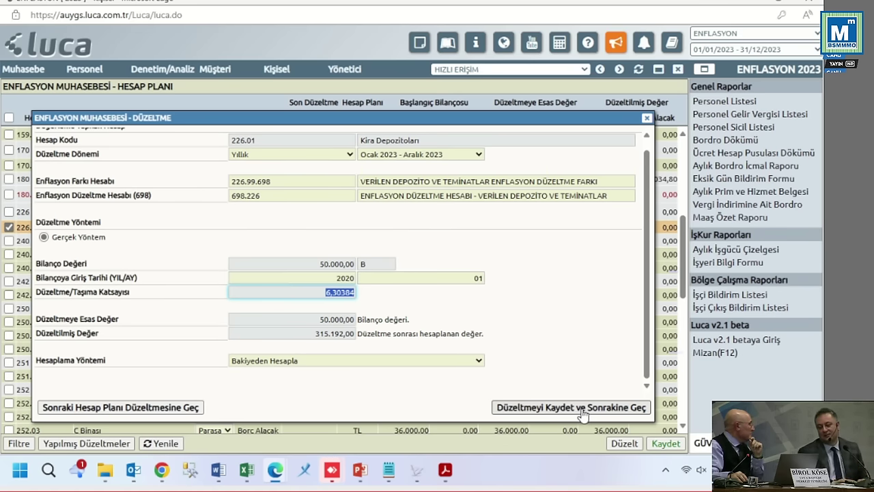
left_click(583, 410)
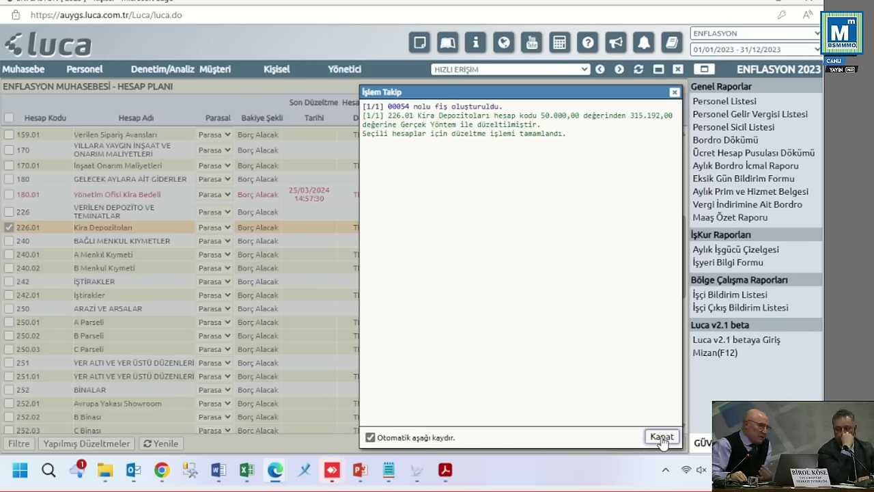
left_click(662, 437)
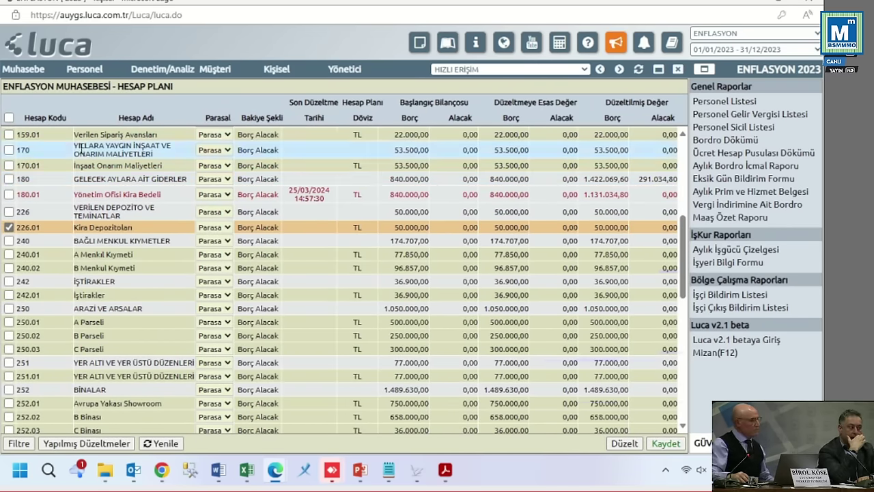
Step: Open the Sabit Kıymet Aktarım screen of the fixed asset operations
left_click(17, 73)
mouse_move(20, 102)
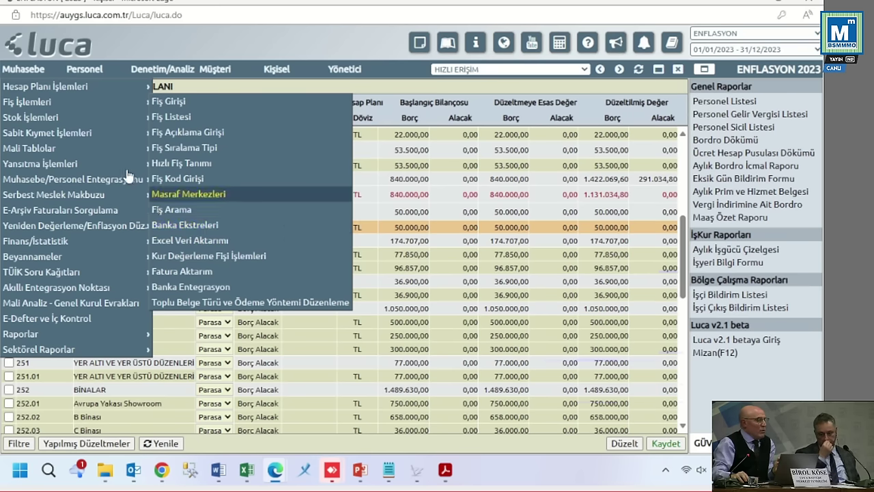
mouse_move(132, 89)
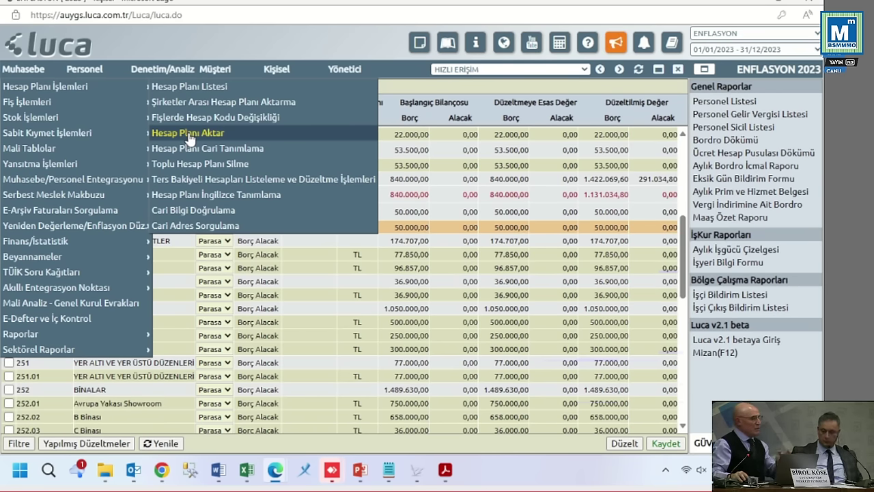
mouse_move(121, 108)
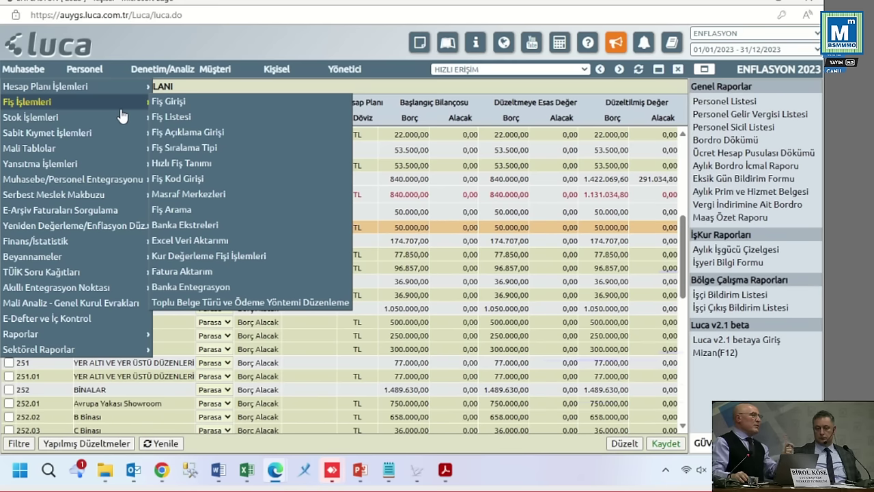
mouse_move(58, 139)
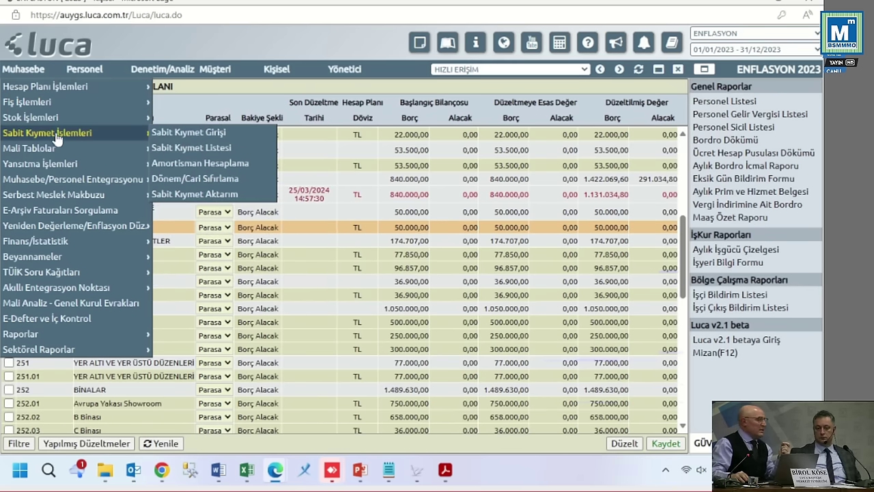
left_click(183, 196)
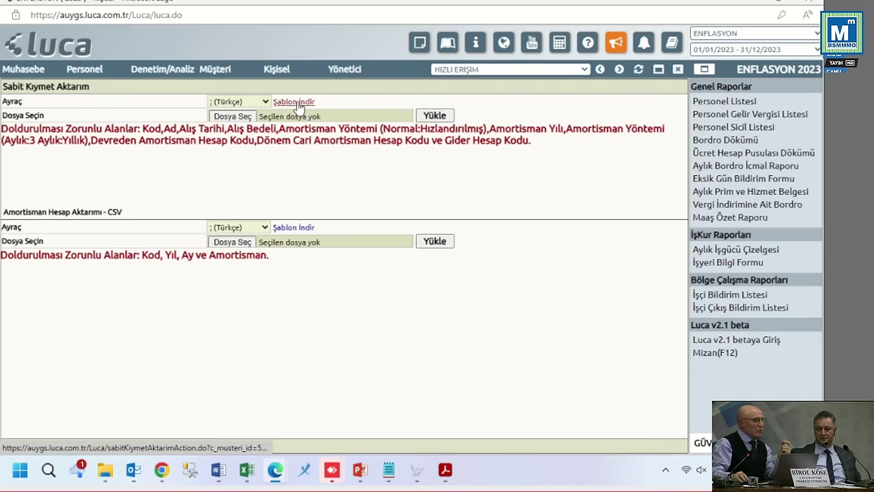
Step: Download the fixed asset transfer template, open sabit_kiymet_aktarim (8).csv in Excel and examine its column headings
key("alt+Tab")
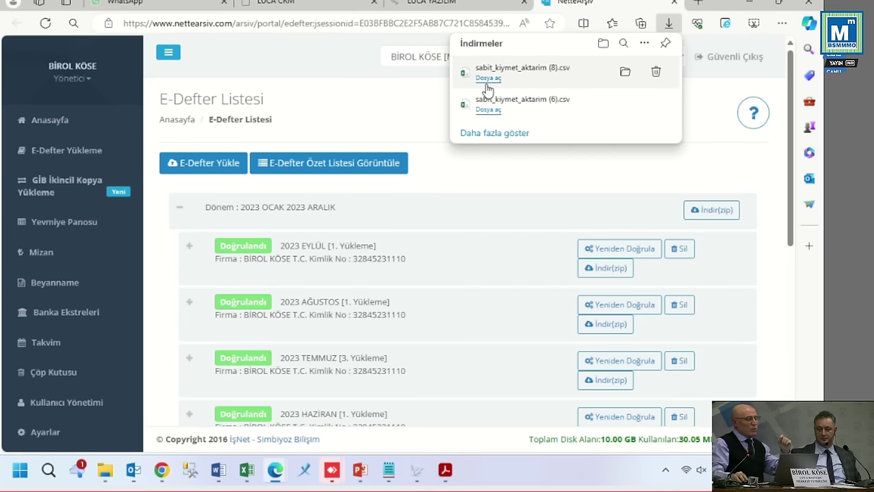
left_click(489, 79)
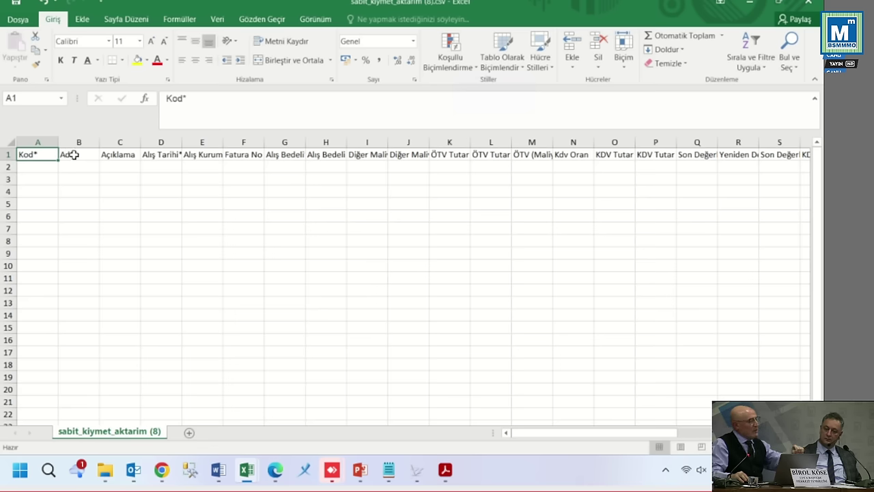
left_click(175, 154)
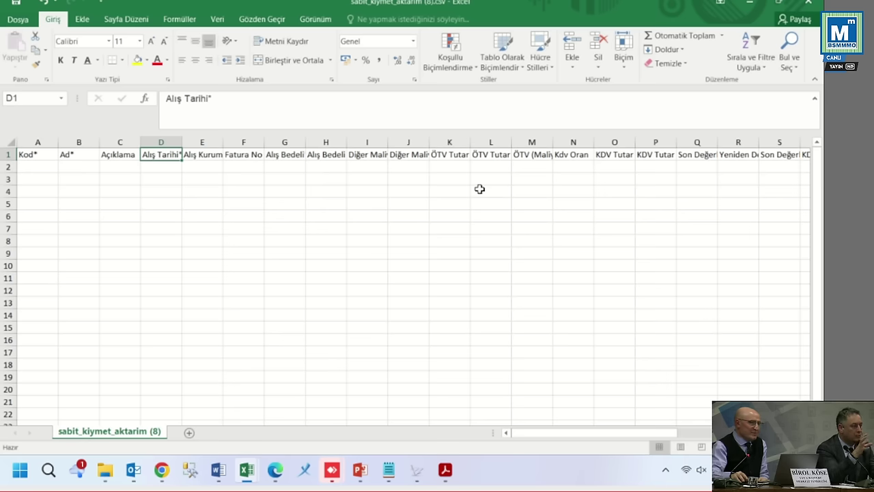
Step: Minimise both sabit_kiymet_aktarim files in Excel and switch back to the ENFLASYON 2023 window in Luca
left_click(749, 5)
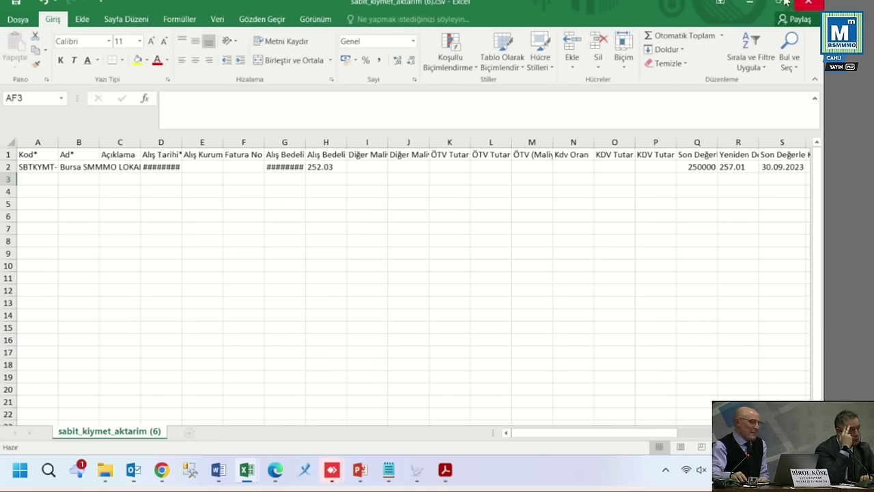
left_click(750, 6)
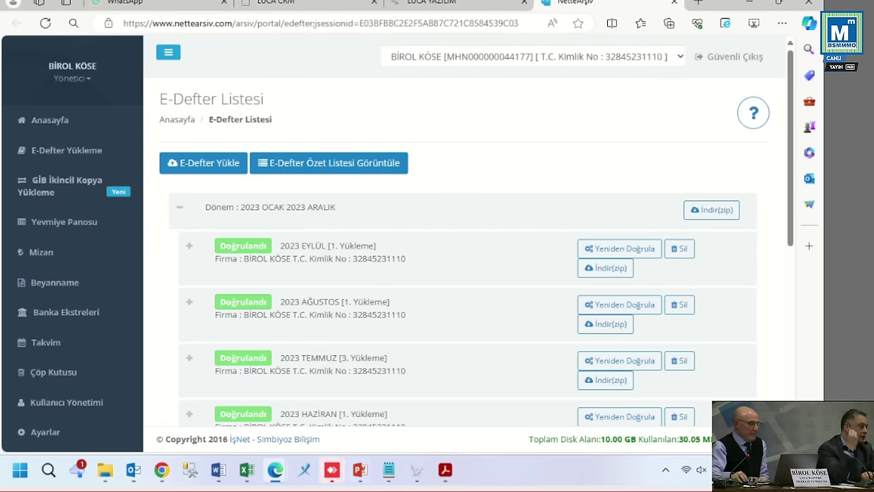
mouse_move(276, 469)
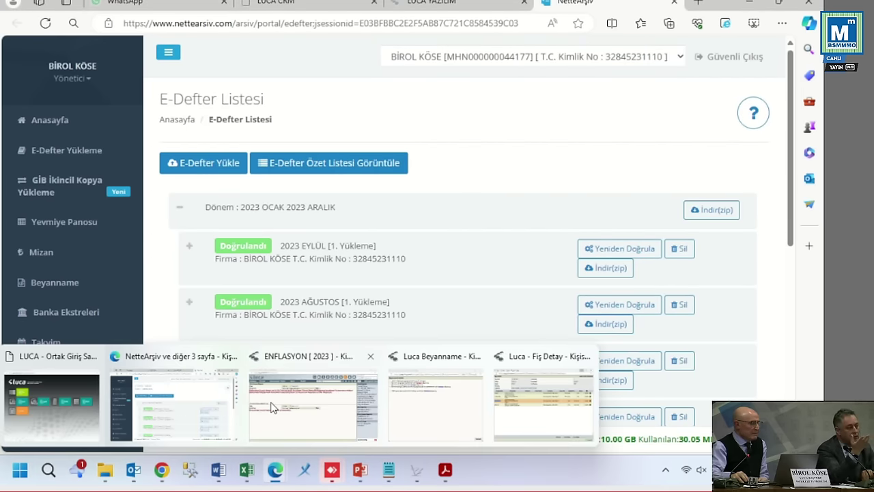
left_click(291, 403)
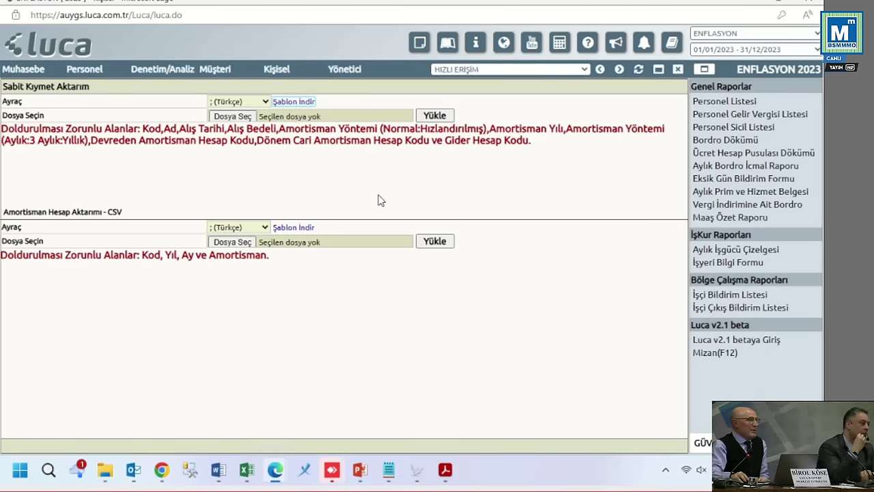
Step: List the December 2023 vouchers in Fiş Listesi to check the Kira Depozitoları adjustment voucher
left_click(24, 69)
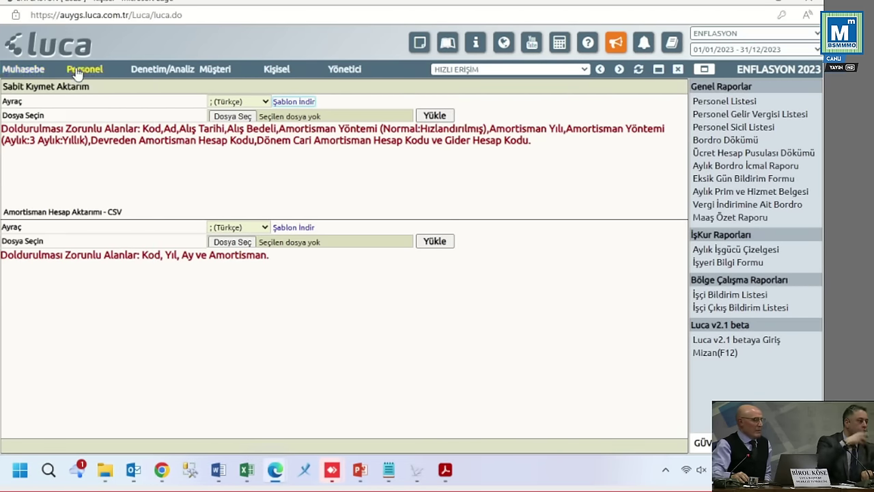
left_click(24, 69)
mouse_move(26, 104)
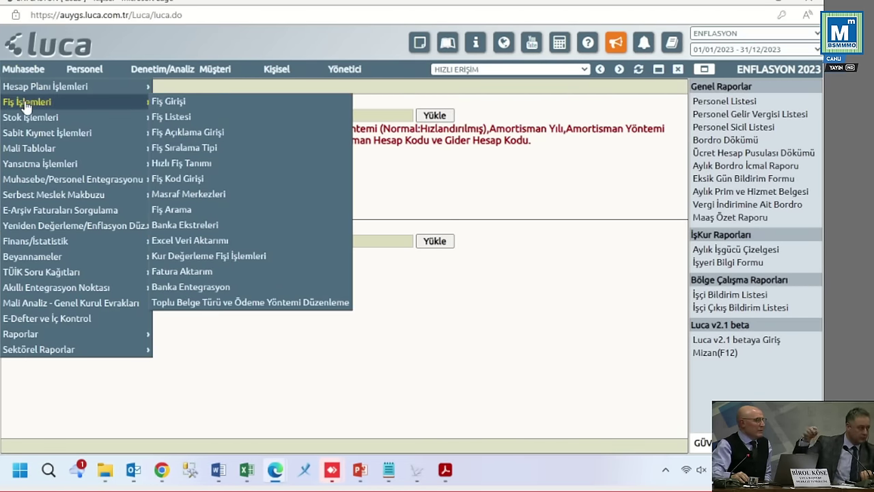
left_click(175, 117)
left_click(665, 442)
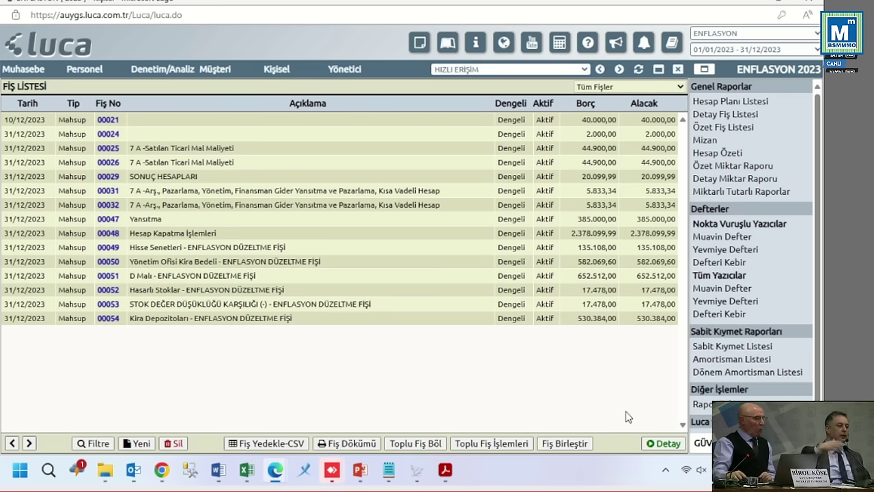
Step: List all fixed assets in Sabit Kıymet Listesi without any filter criteria
left_click(30, 70)
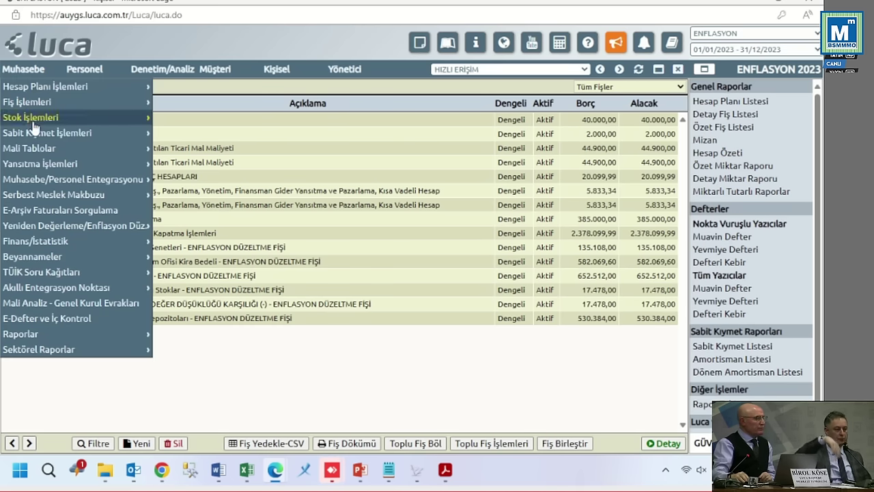
mouse_move(59, 133)
left_click(192, 149)
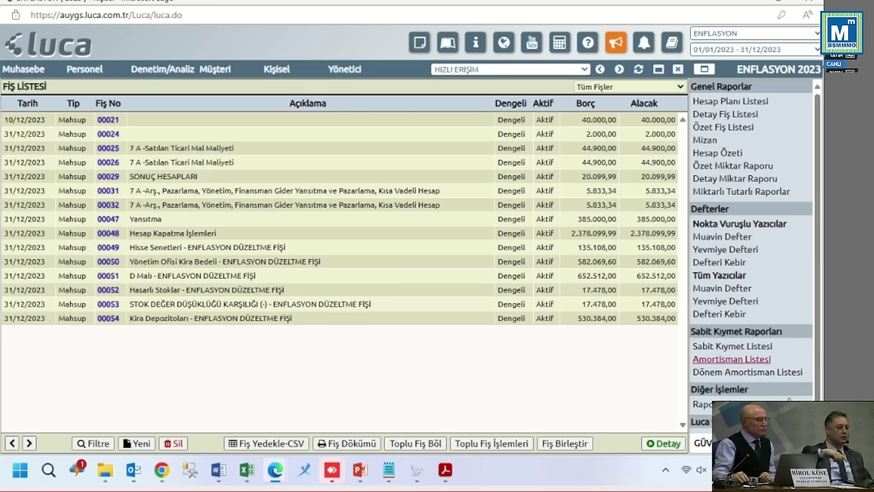
left_click(668, 444)
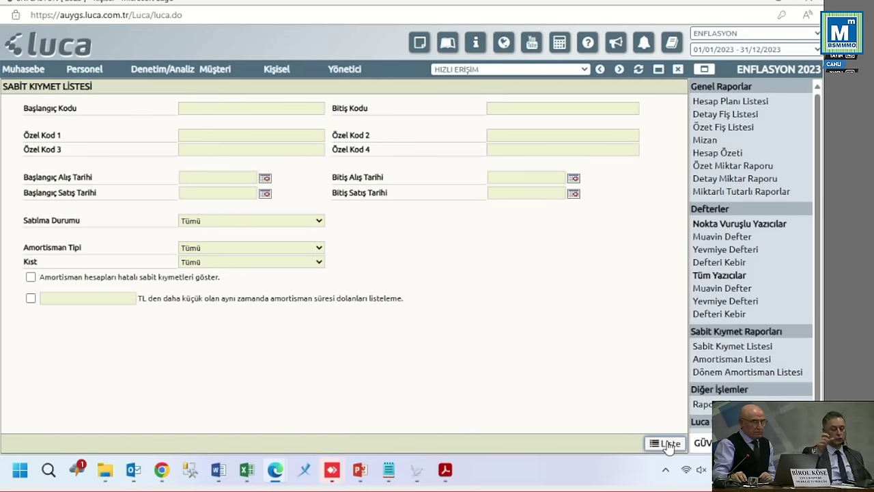
Step: Open the fixed asset card SBTKYMT-13 Avrupa Yakası Showroom and examine its cost, inflation adjustment and revaluation fields
scroll(185, 244, "down", 3)
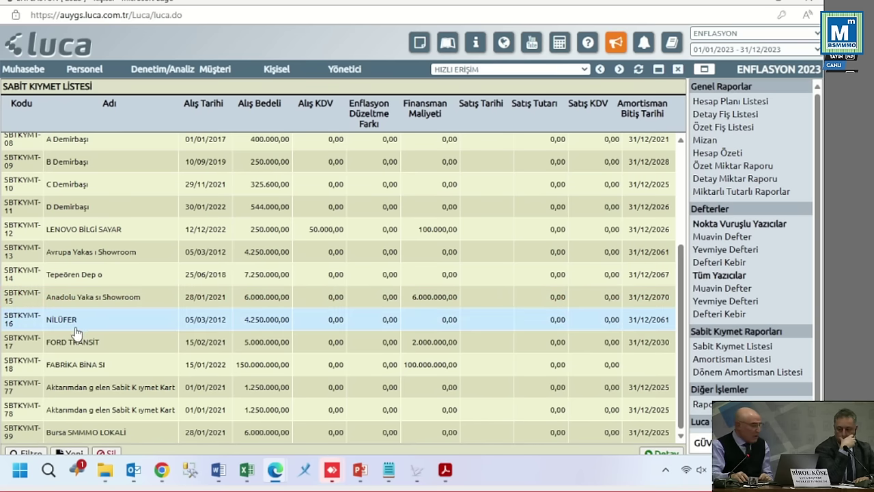
double_click(88, 252)
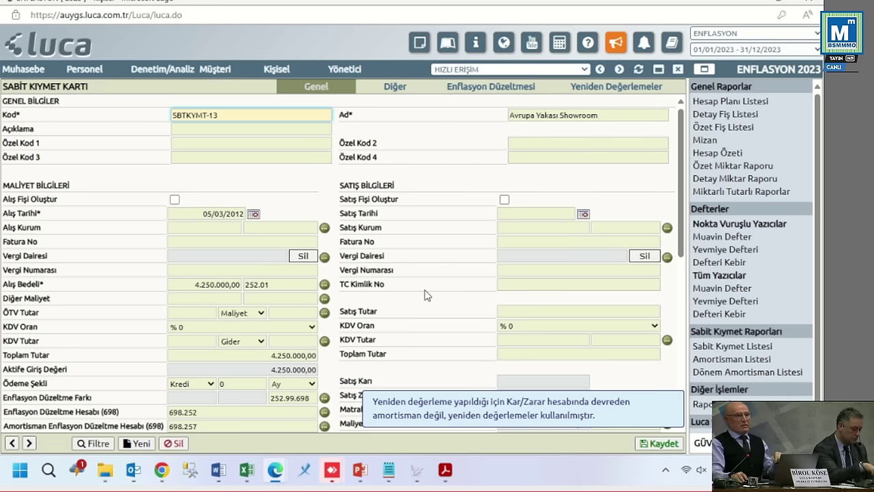
scroll(231, 299, "down", 3)
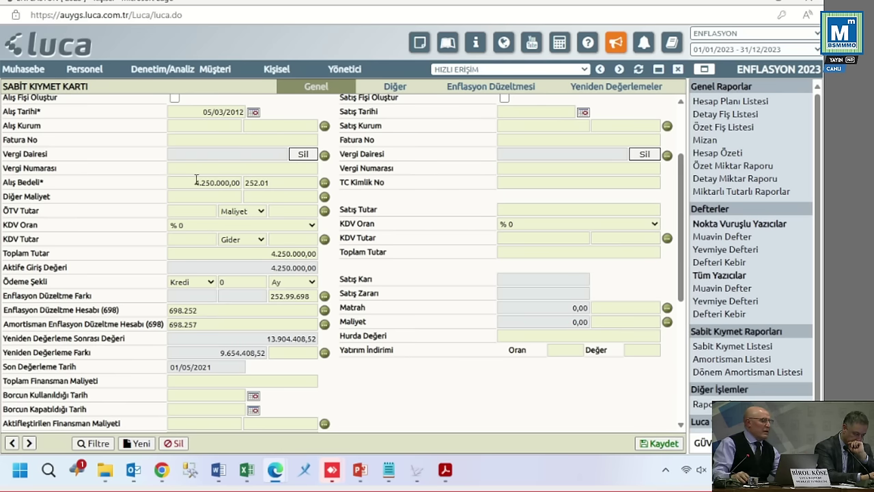
scroll(196, 179, "up", 2)
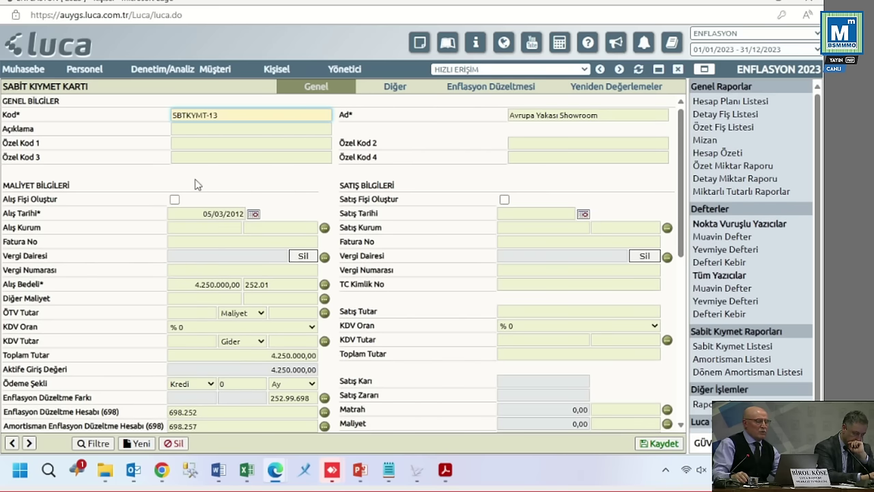
scroll(196, 183, "down", 2)
scroll(196, 179, "down", 1)
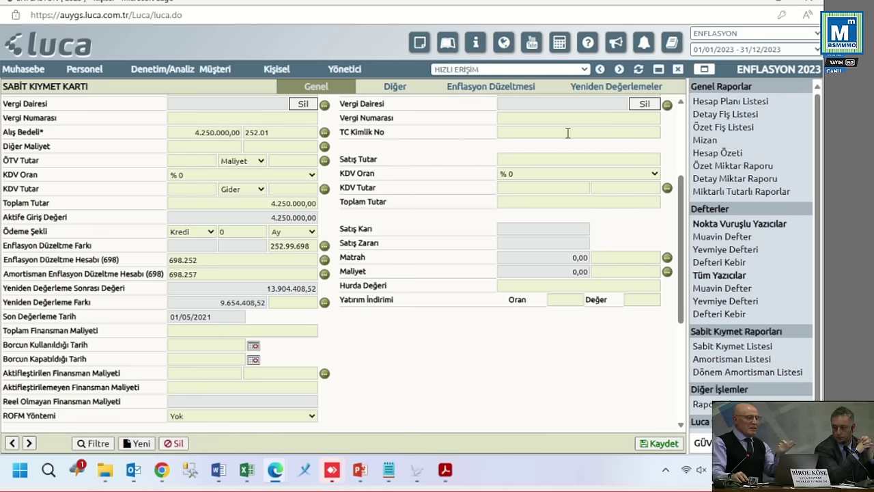
Step: View the Geçici 32 revaluation screen for Avrupa Yakası Showroom and its past revaluation entry form, closing the form without entering anything
left_click(587, 90)
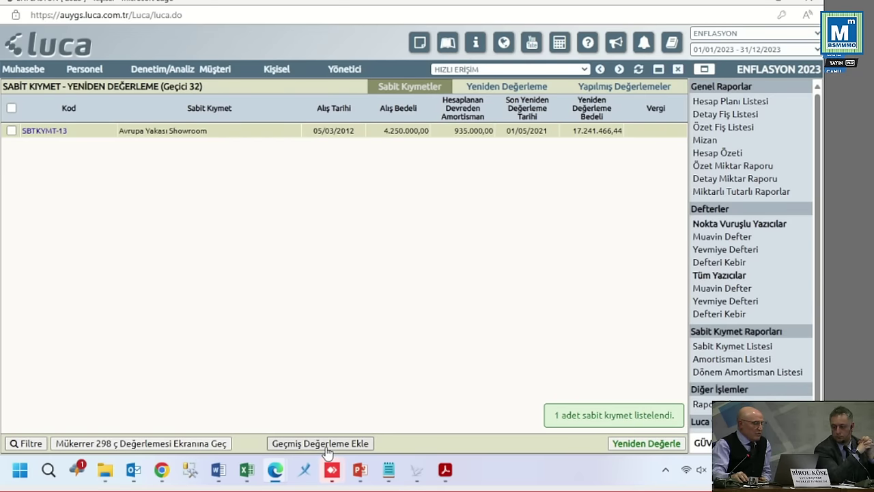
left_click(326, 445)
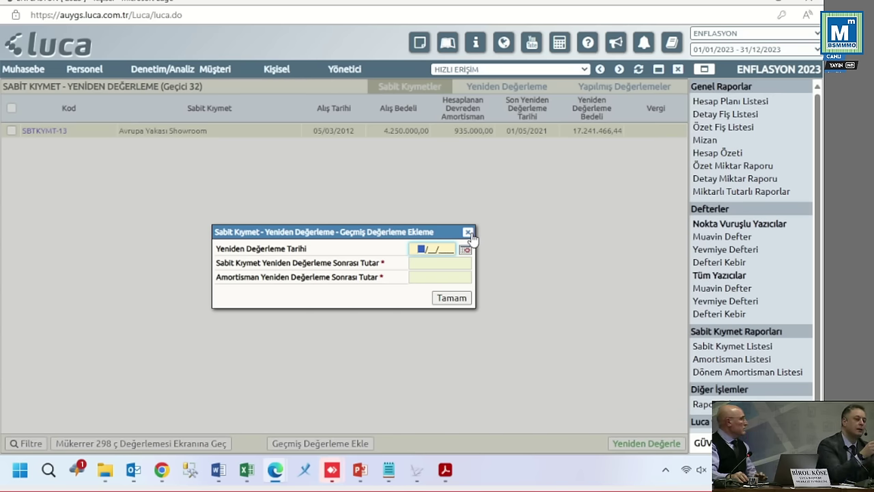
left_click(468, 233)
Step: Go to the Yeniden Değerleme/Enflasyon Düzeltmesi operations in the accounting module
left_click(19, 72)
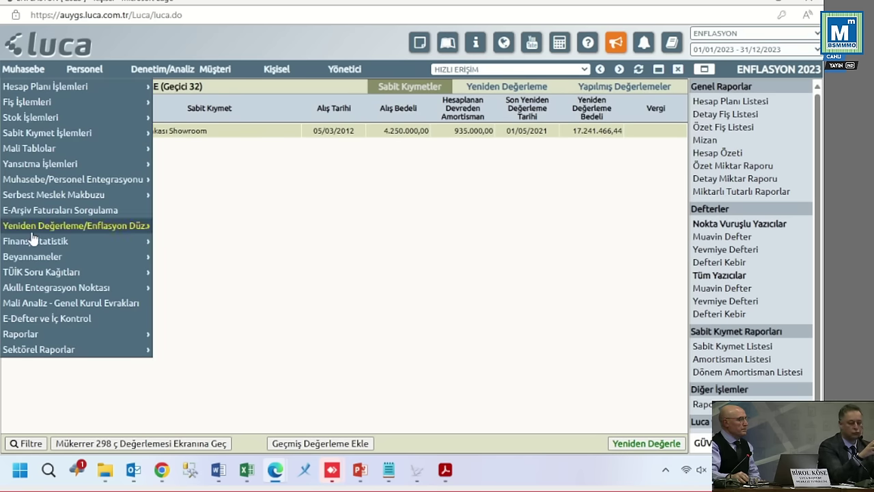
Step: List all fixed assets under Sabit Kıymet Enflasyon Düzeltmesi, dismiss the information notice and select SBTKYMT-13 Avrupa Yakası Showroom
mouse_move(142, 229)
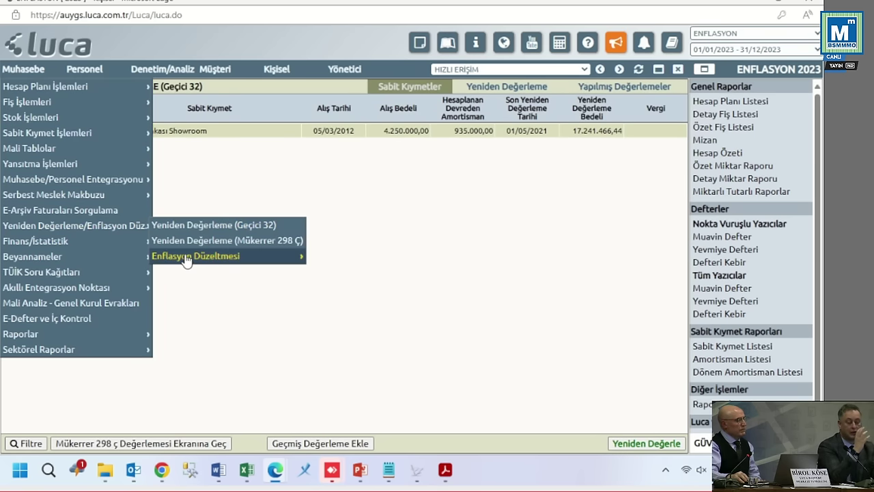
mouse_move(205, 256)
mouse_move(444, 287)
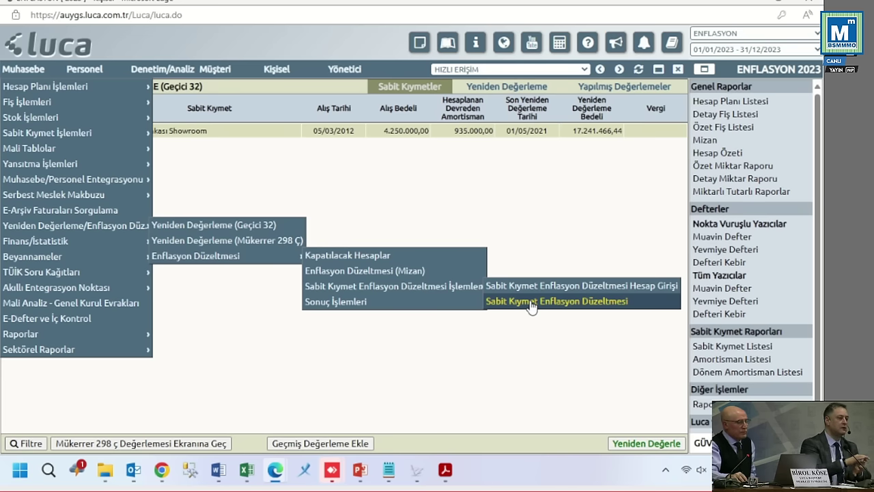
left_click(532, 305)
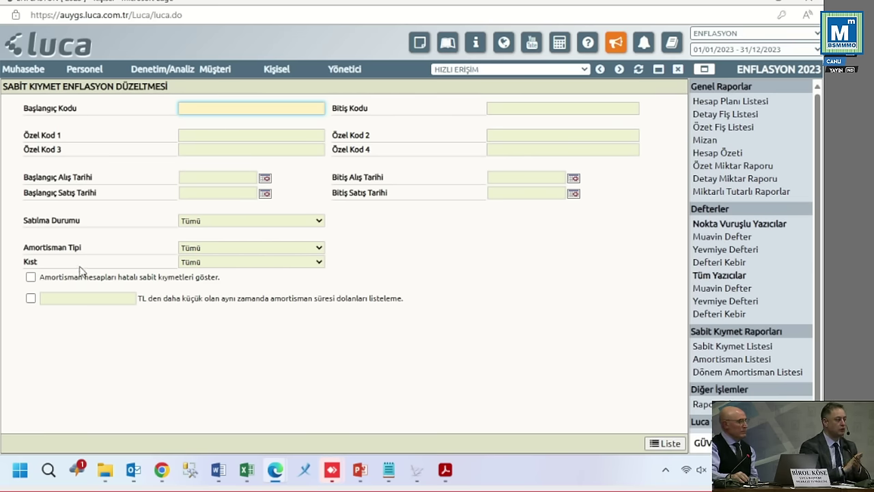
left_click(663, 445)
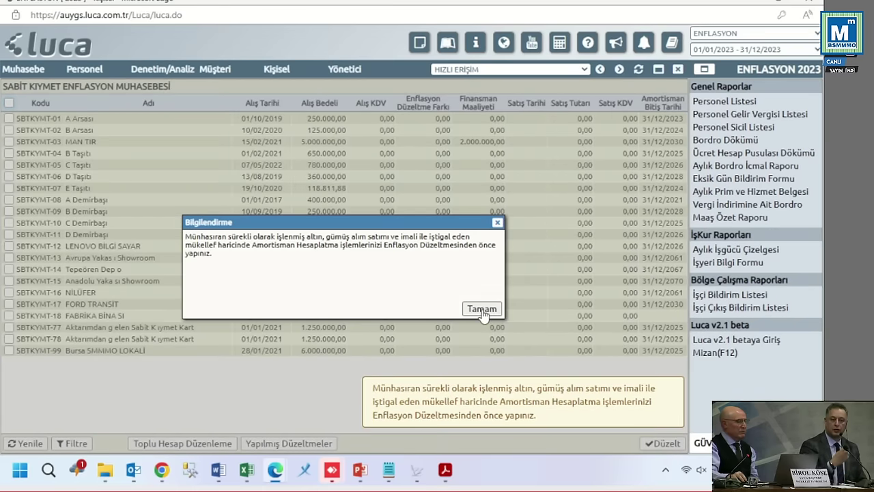
left_click(481, 310)
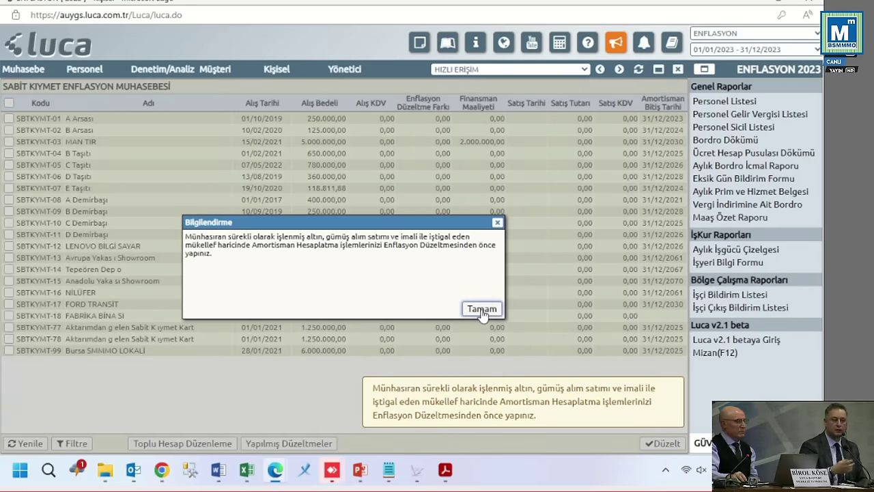
left_click(9, 258)
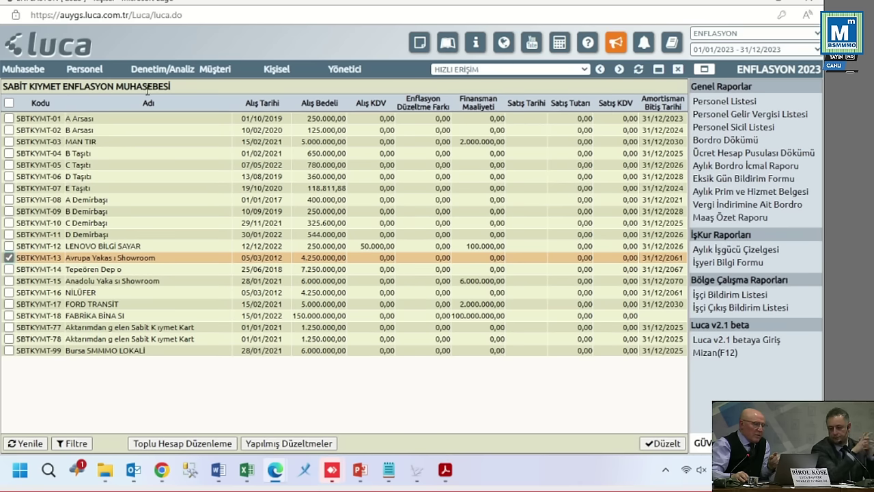
Step: Reload the unfiltered Sabit Kıymet Enflasyon Düzeltmesi asset list and start the correction of SBTKYMT-13 Avrupa Yakası Showroom
left_click(28, 70)
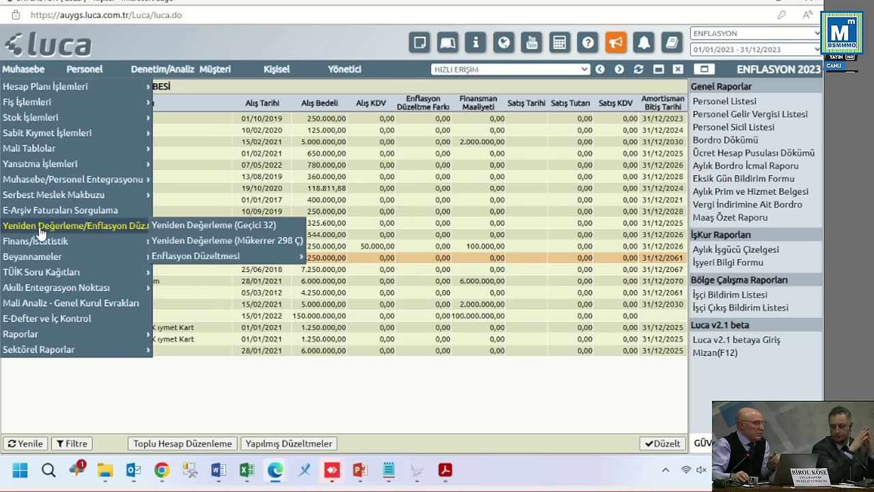
mouse_move(118, 227)
mouse_move(225, 256)
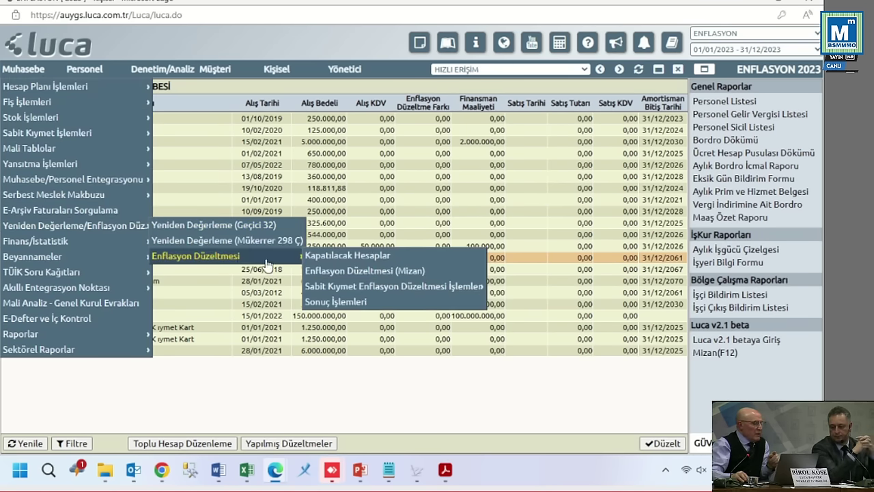
mouse_move(350, 290)
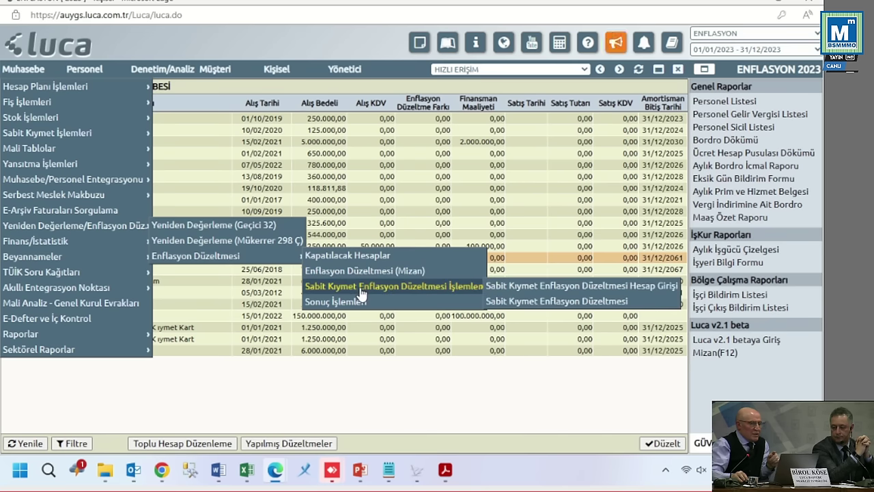
left_click(514, 301)
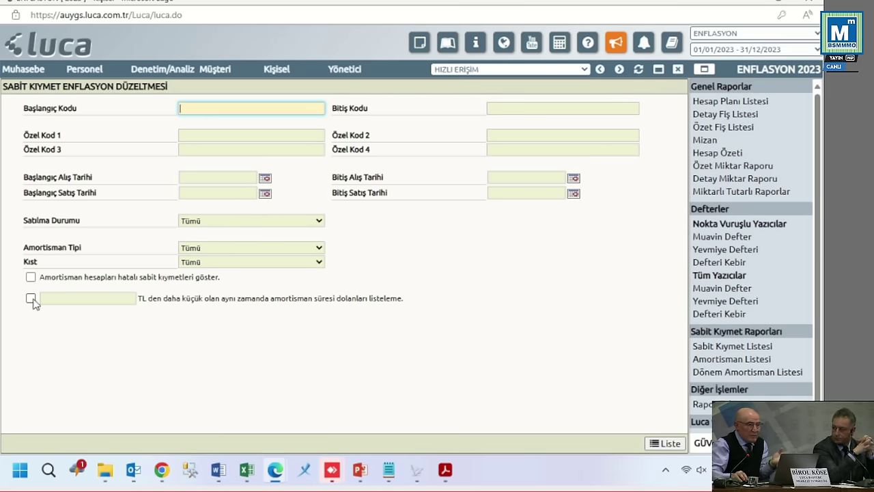
left_click(665, 444)
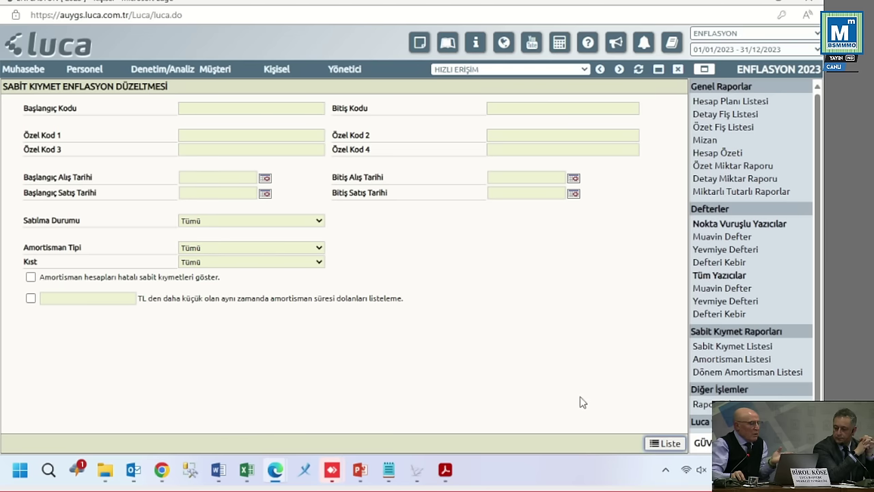
left_click(494, 361)
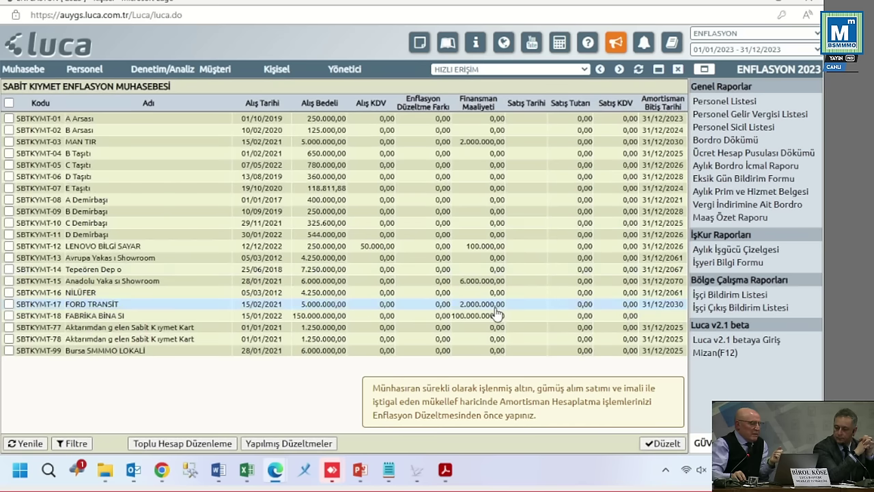
left_click(9, 258)
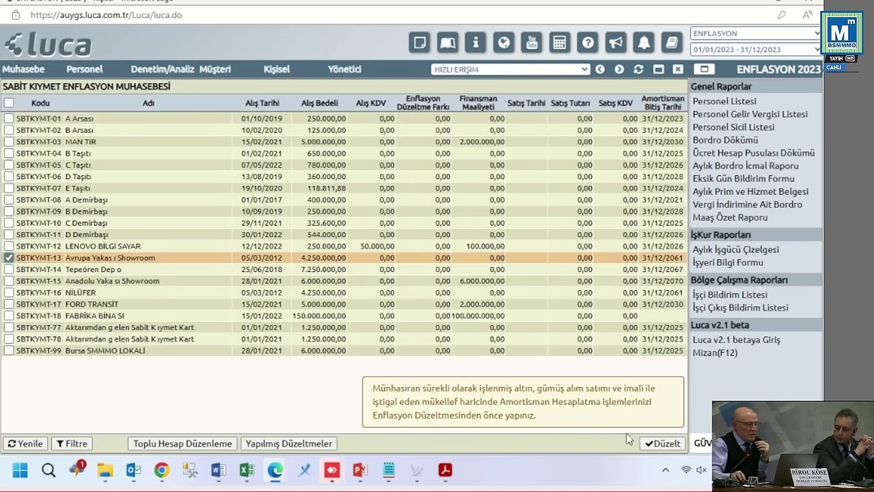
left_click(661, 443)
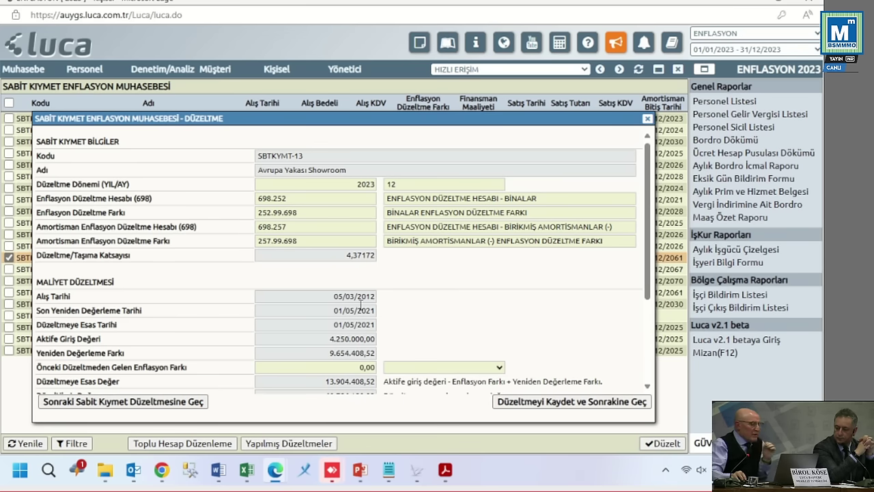
Step: Examine the showroom's cost correction and accumulated depreciation correction figures, including the Artış Oranı
scroll(361, 304, "down", 1)
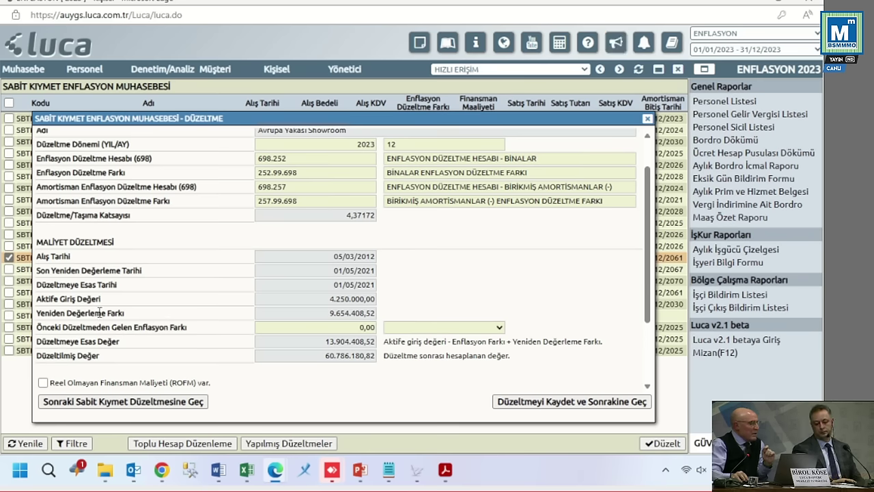
scroll(123, 312, "down", 1)
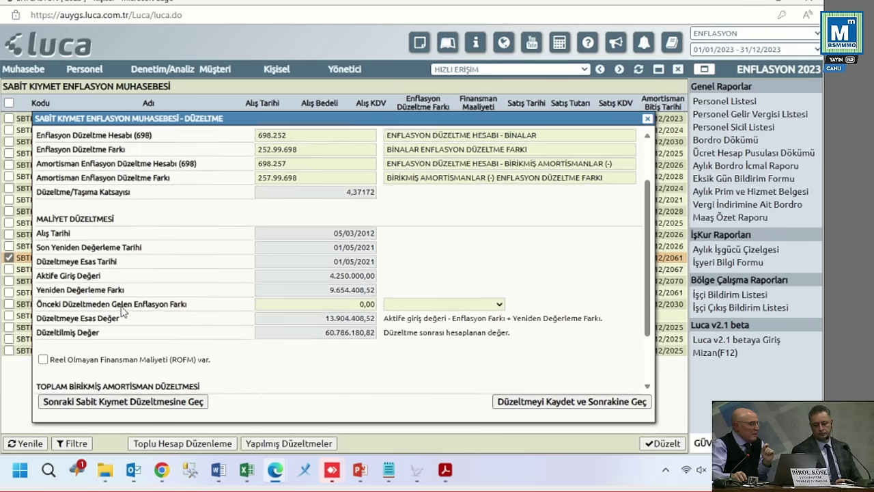
scroll(123, 312, "down", 1)
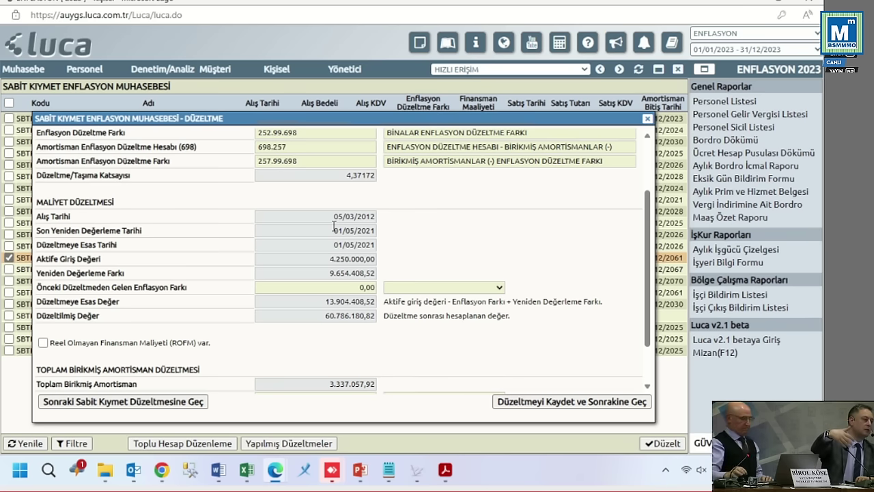
scroll(400, 259, "down", 2)
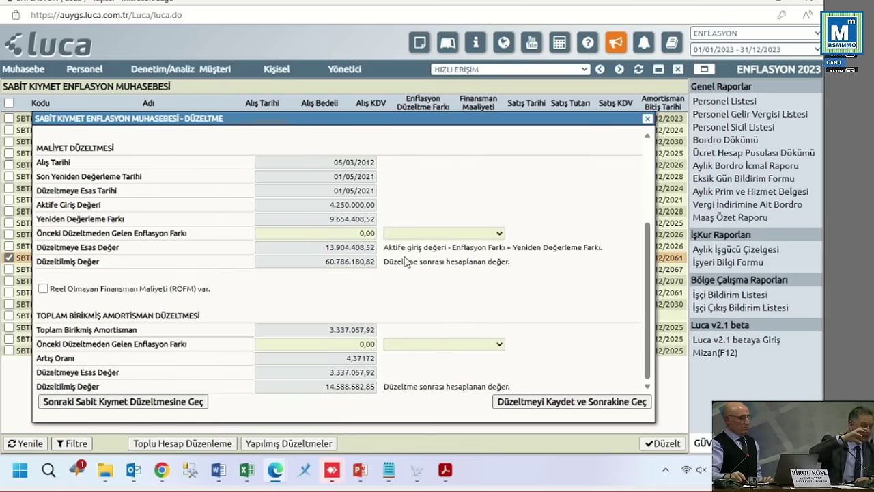
scroll(407, 260, "up", 2)
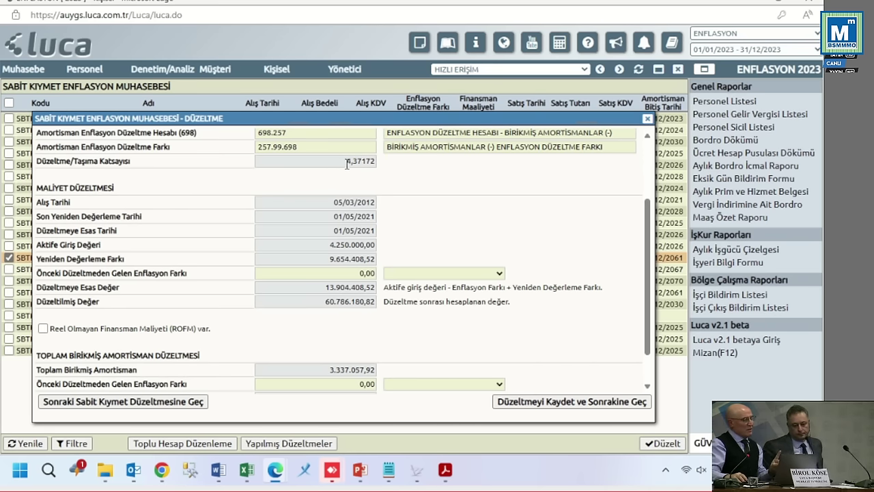
scroll(418, 185, "down", 2)
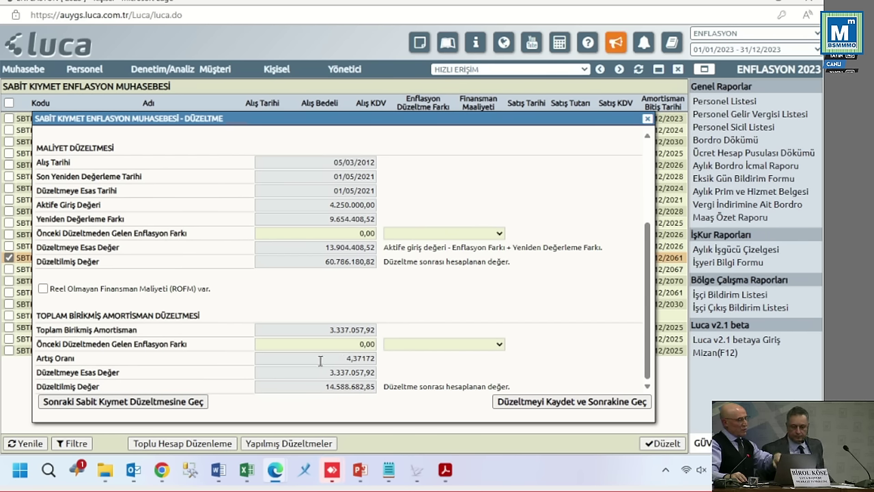
left_click(353, 360)
double_click(352, 359)
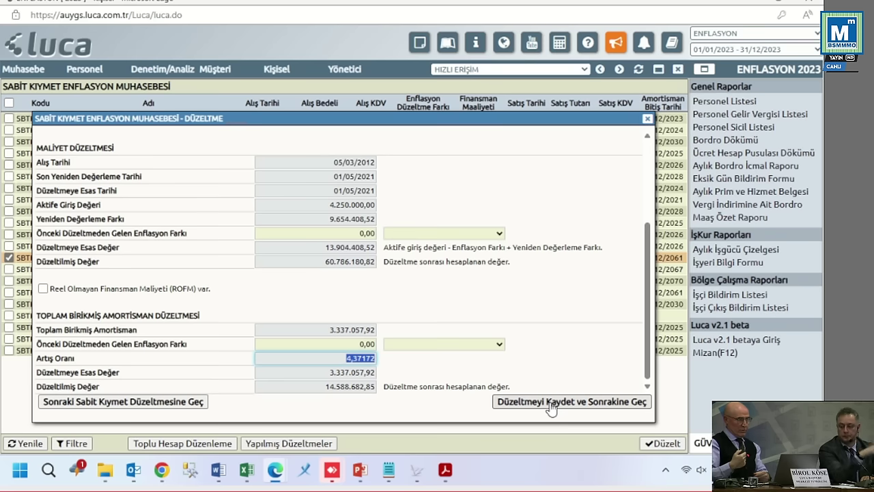
Step: Save the inflation correction for Avrupa Yakası Showroom and open the accounting voucher generated from it
left_click(552, 407)
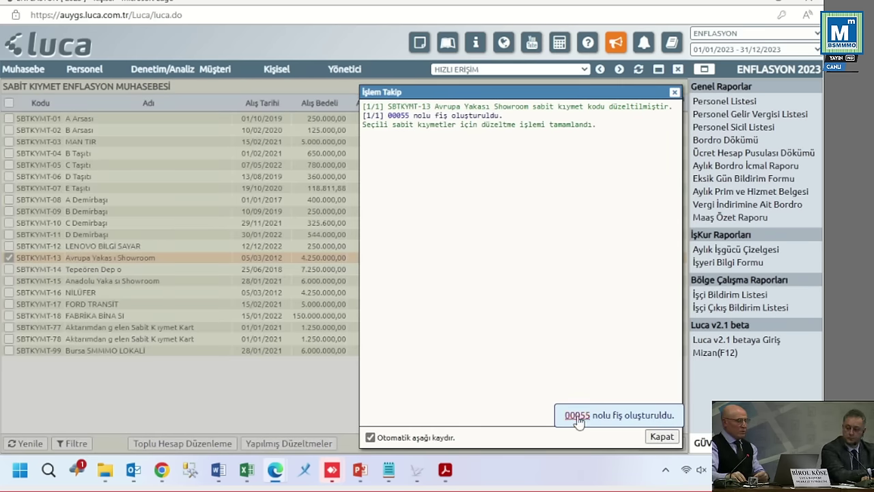
left_click(578, 416)
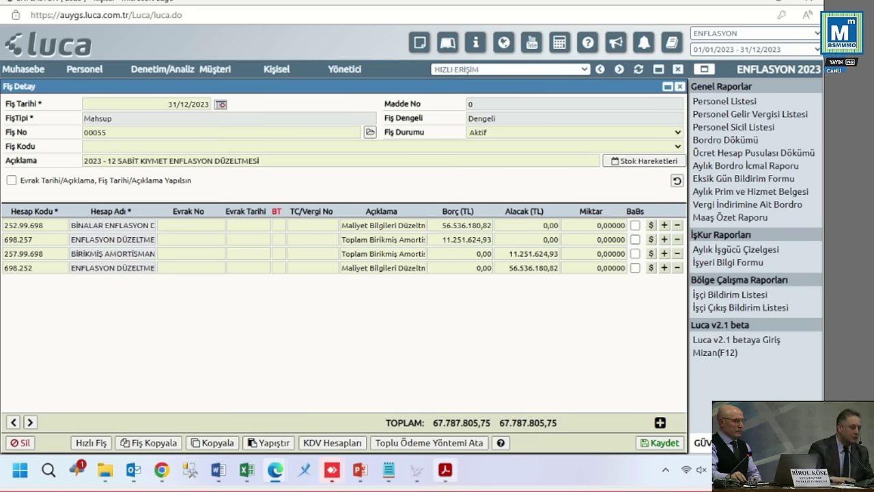
Step: Switch to Acrobat and examine the Duran Varlıklar correction table and Örnek 7's ROFM and corrected truck value calculations
mouse_move(446, 470)
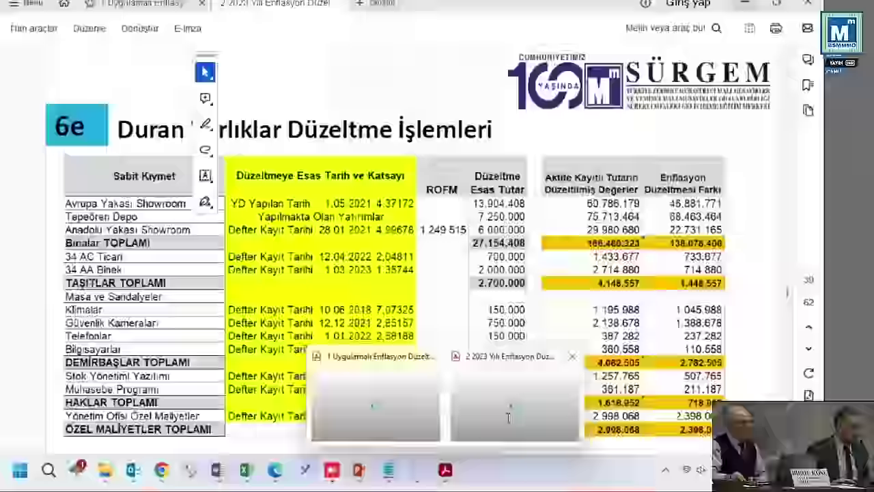
left_click(508, 418)
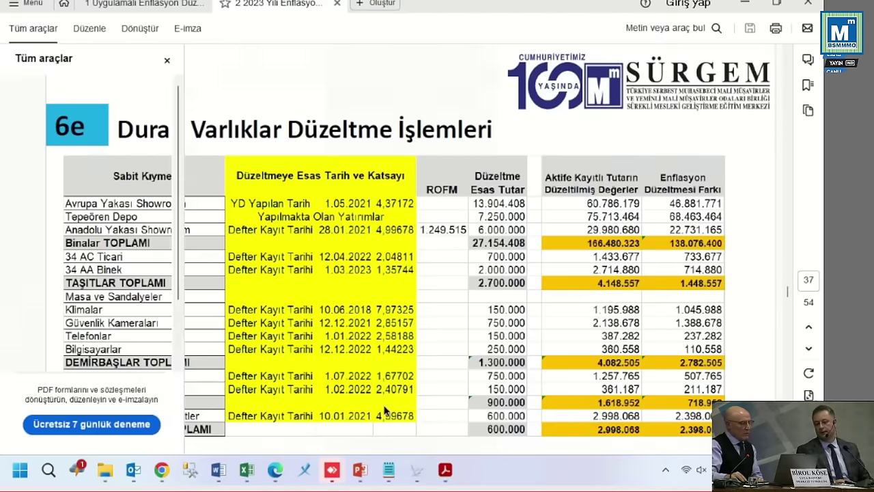
key("ctrl+Tab")
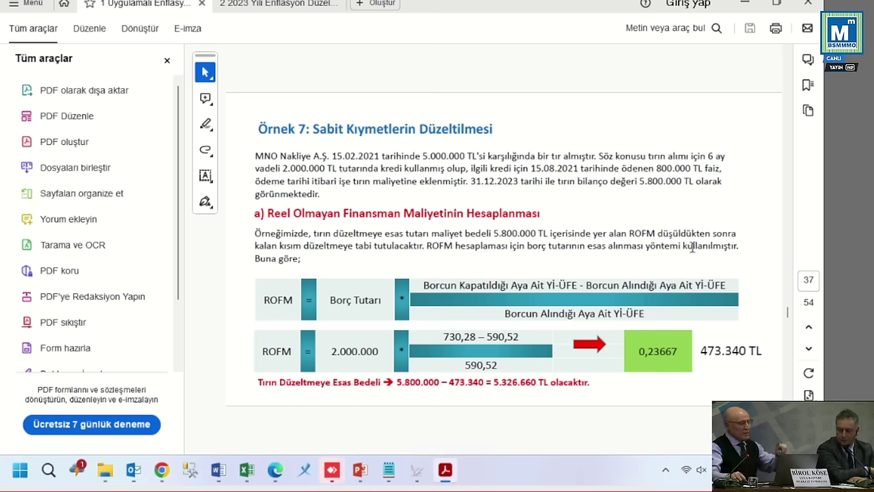
scroll(488, 256, "down", 1)
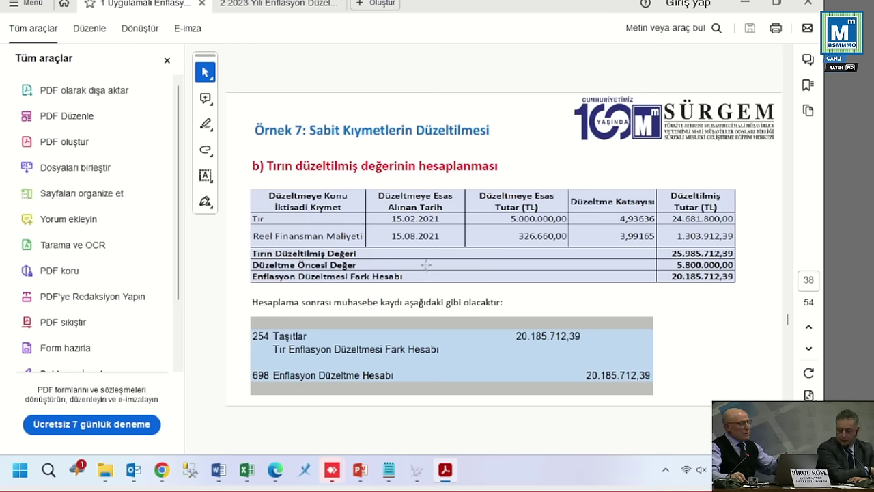
scroll(426, 264, "up", 1)
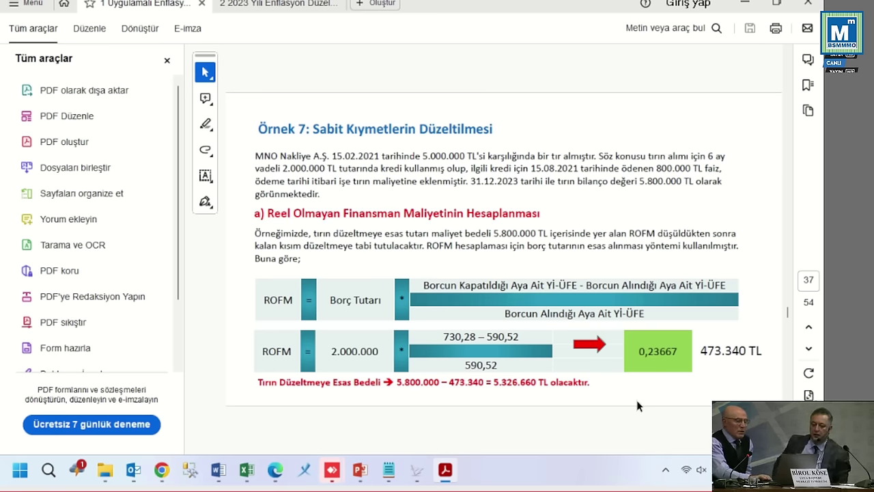
scroll(636, 406, "down", 2)
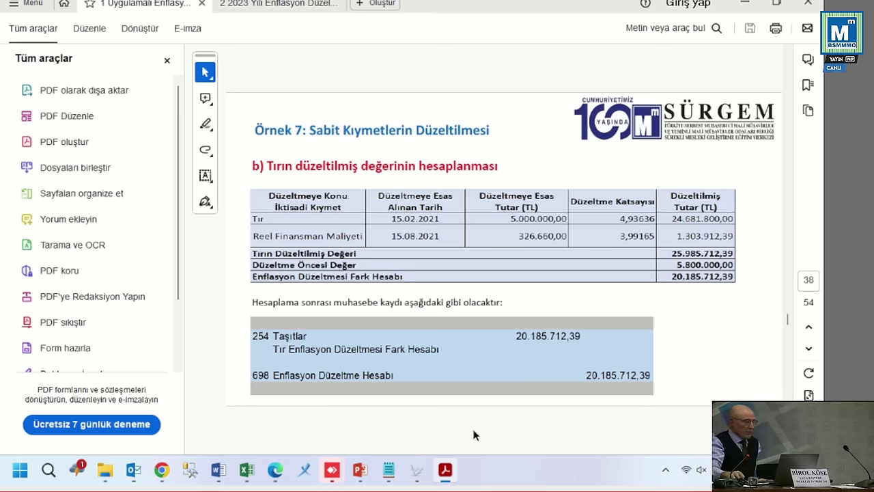
Step: Switch back to the ENFLASYON 2023 window in Luca and open the Sabit Kıymet Enflasyon Düzeltmesi filter form
mouse_move(275, 470)
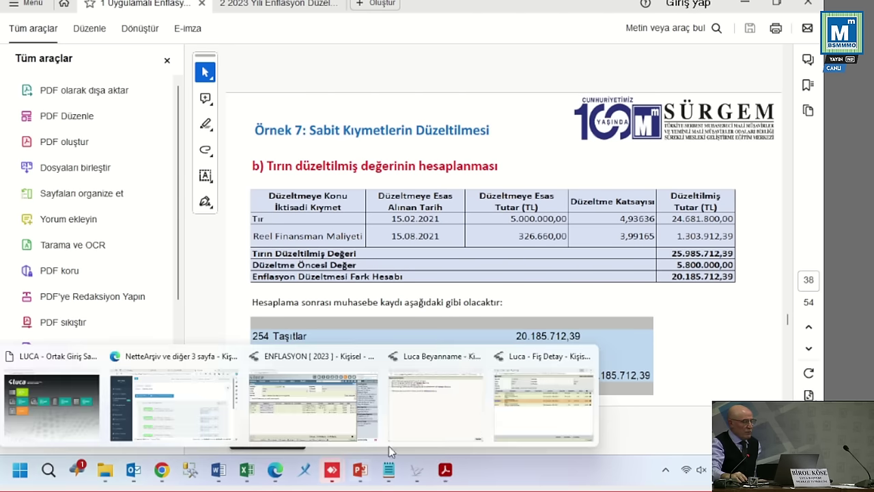
left_click(319, 420)
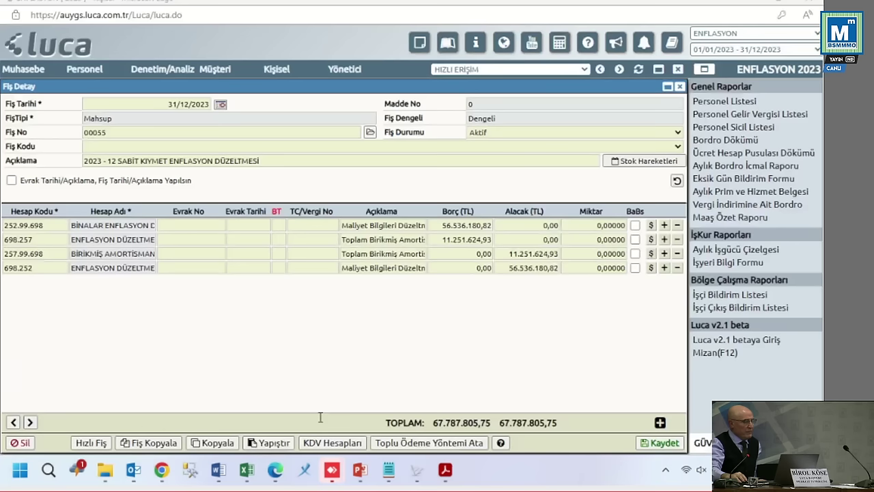
left_click(27, 69)
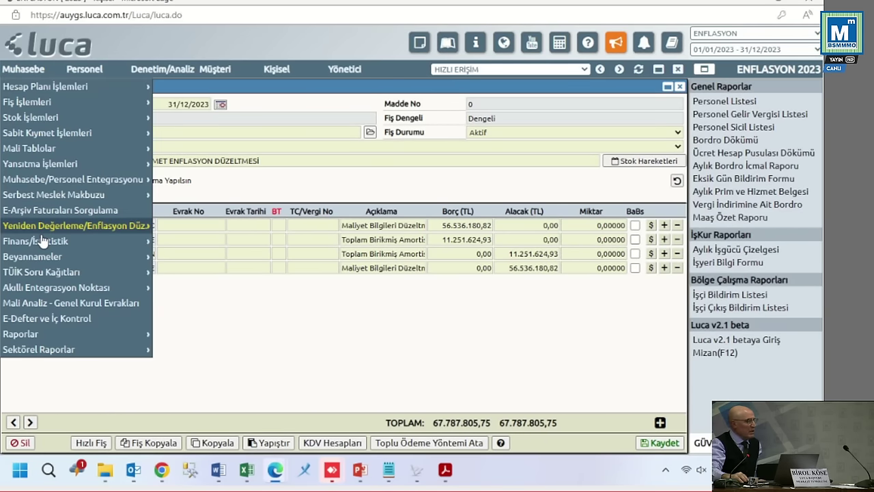
mouse_move(75, 226)
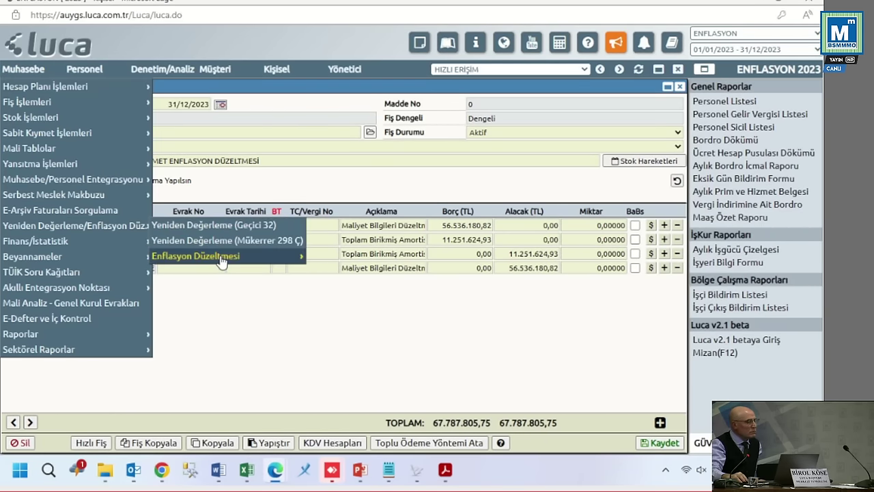
mouse_move(225, 256)
mouse_move(424, 289)
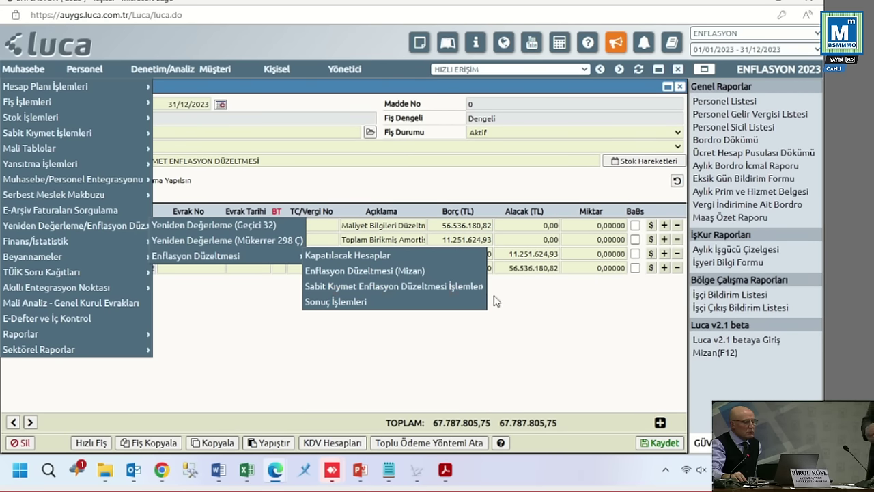
left_click(498, 304)
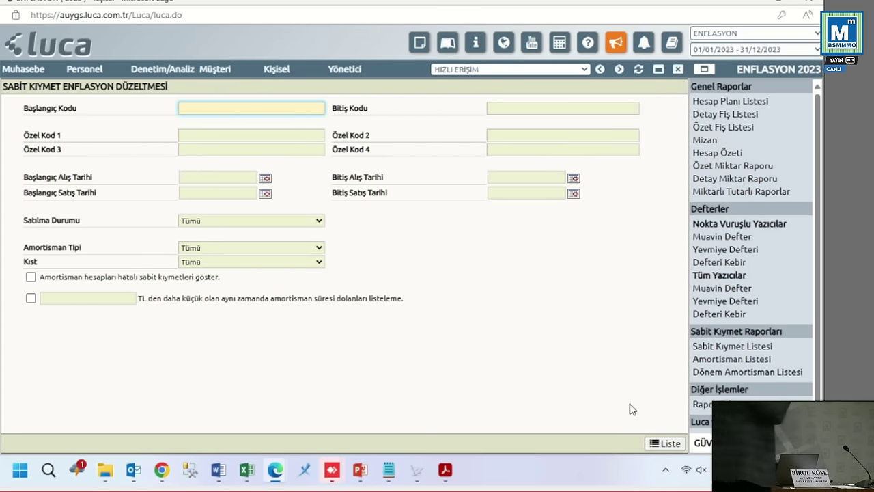
Step: List the fixed assets, dismiss the depreciation notice and open the inflation correction for SBTKYMT-17 FORD TRANSİT
left_click(664, 443)
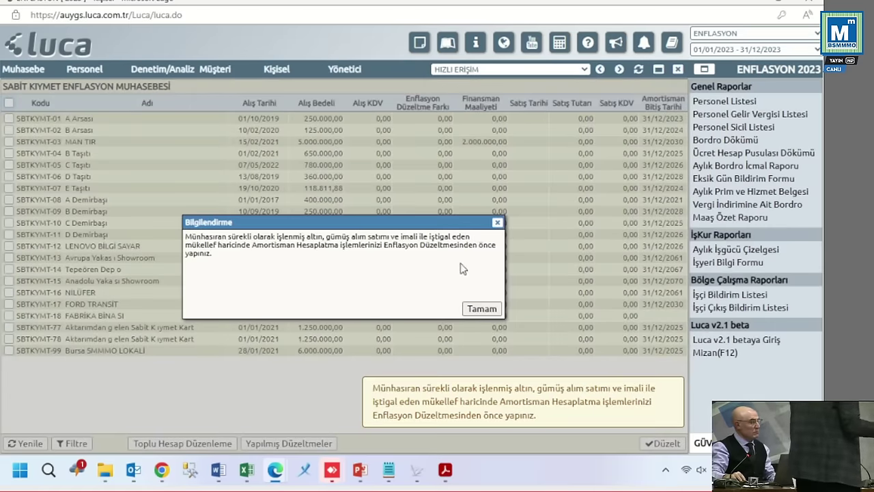
left_click(486, 308)
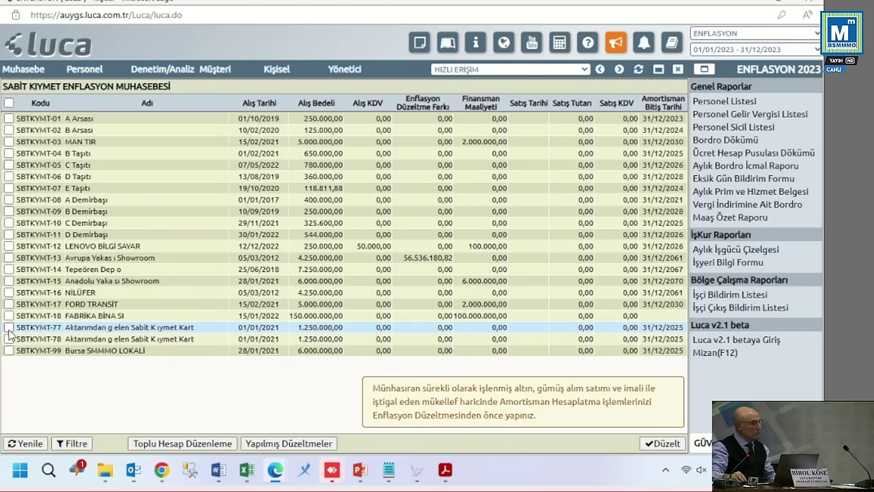
left_click(8, 303)
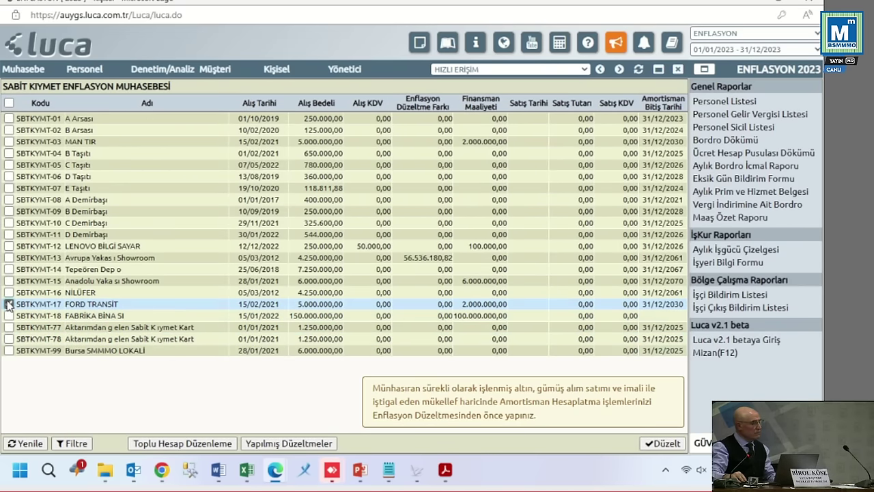
left_click(669, 444)
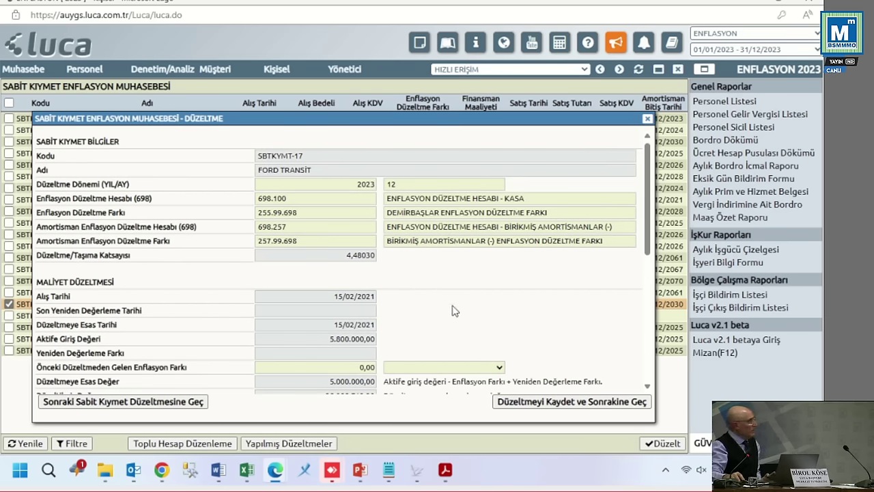
Step: Examine the Ford Transit's cost correction and ROFM calculation, keeping Borç Tutarının Esas Alınması as the ROFM Yöntemi
scroll(451, 311, "down", 1)
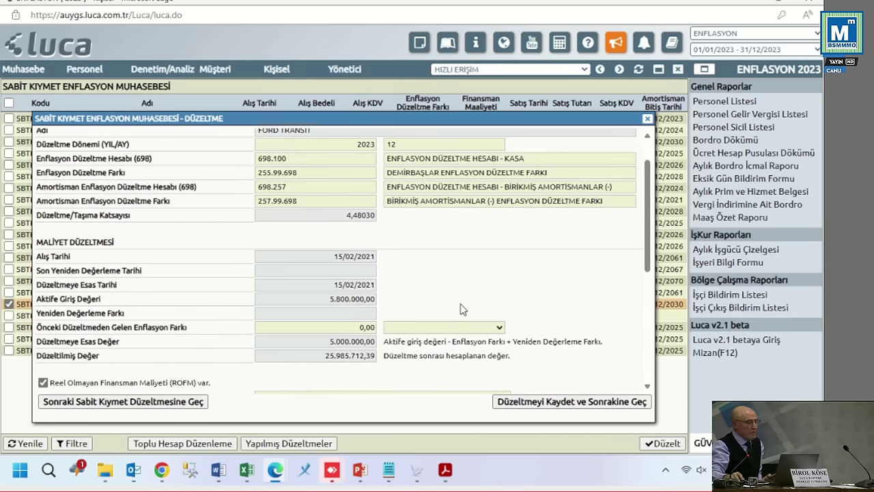
scroll(460, 309, "down", 4)
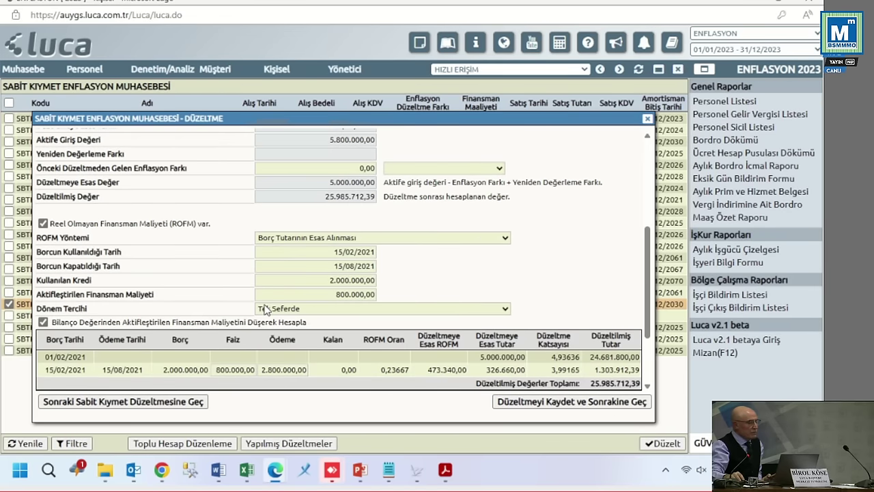
scroll(265, 309, "down", 1)
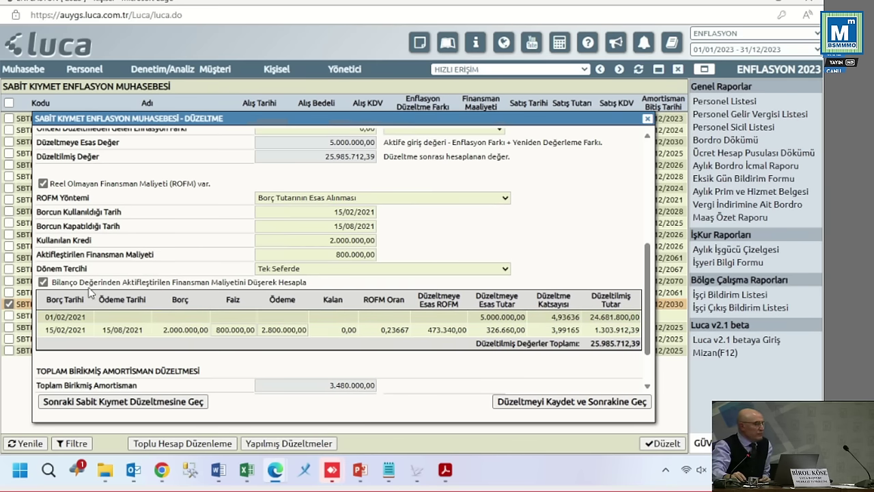
scroll(186, 279, "up", 1)
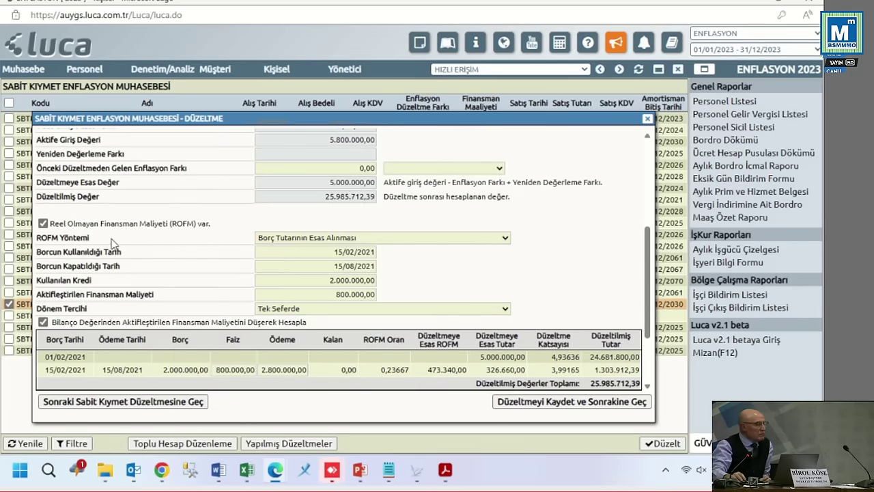
scroll(185, 279, "up", 1)
left_click(329, 280)
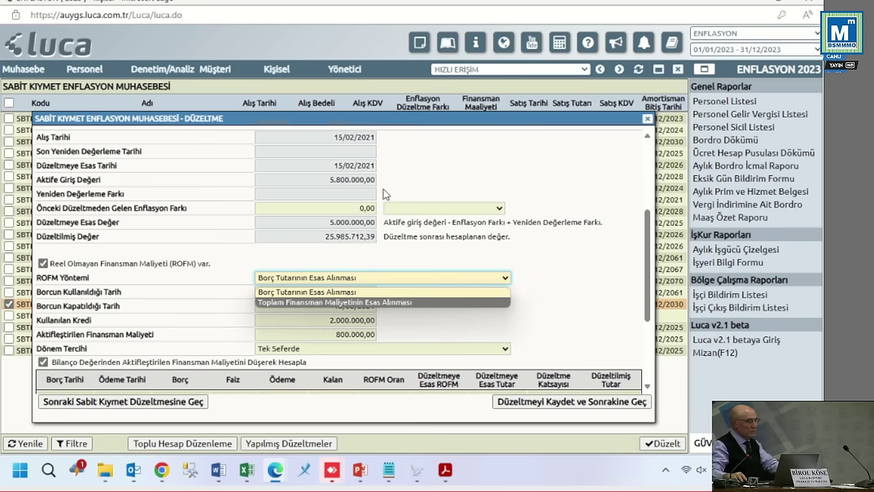
left_click(351, 291)
scroll(476, 290, "down", 1)
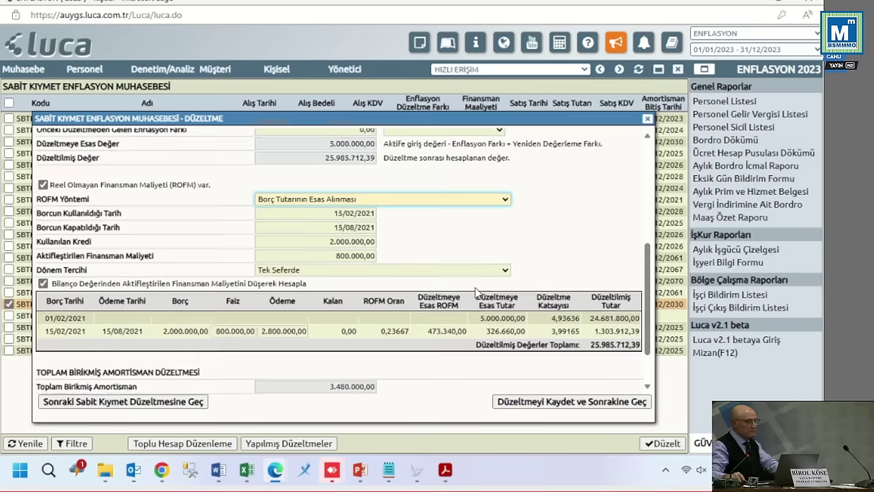
scroll(477, 290, "down", 1)
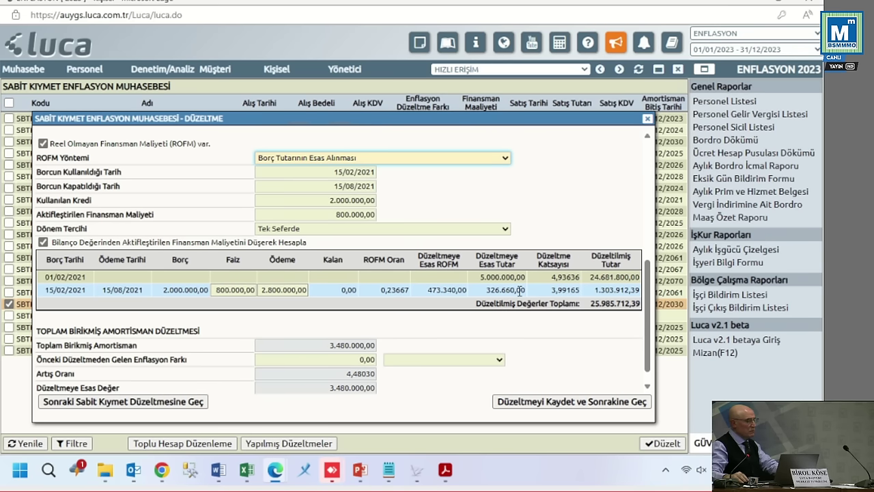
Step: Try Aylık Bazda as the Dönem Tercihi for the Ford Transit's ROFM calculation, and restore Tek Seferde
left_click(345, 231)
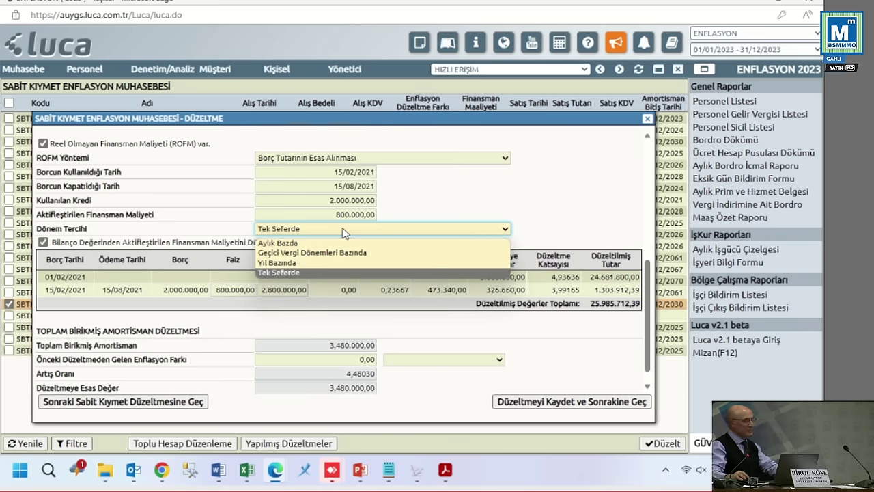
left_click(285, 244)
scroll(274, 280, "down", 1)
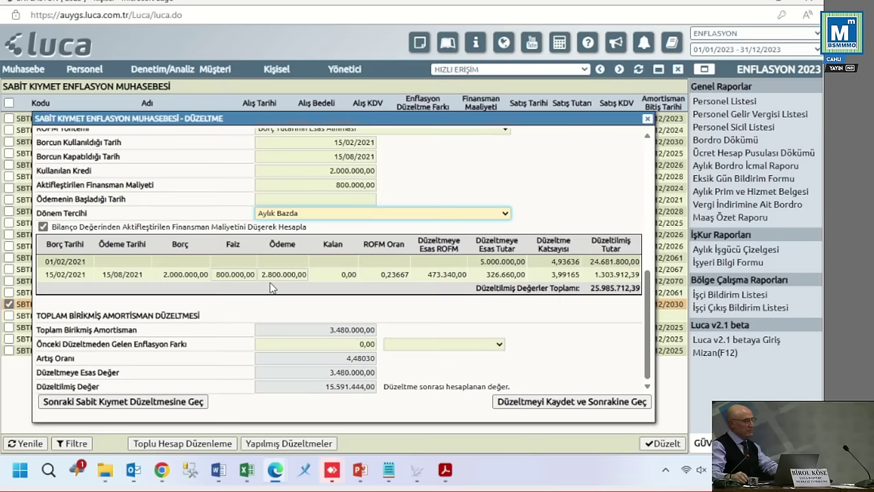
scroll(274, 284, "up", 1)
left_click(290, 252)
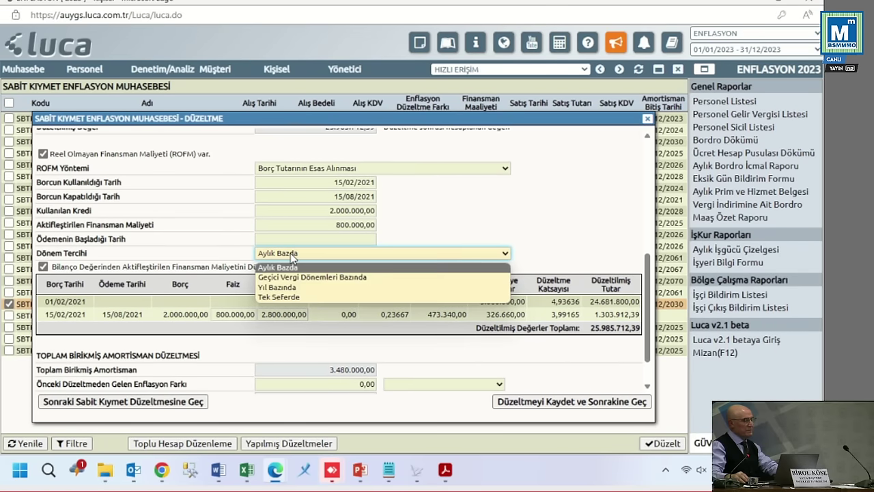
left_click(273, 297)
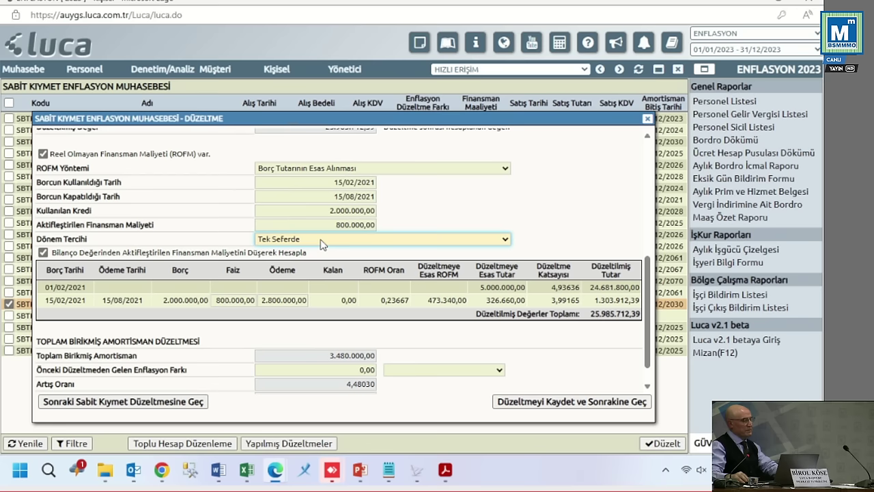
left_click(322, 240)
left_click(317, 239)
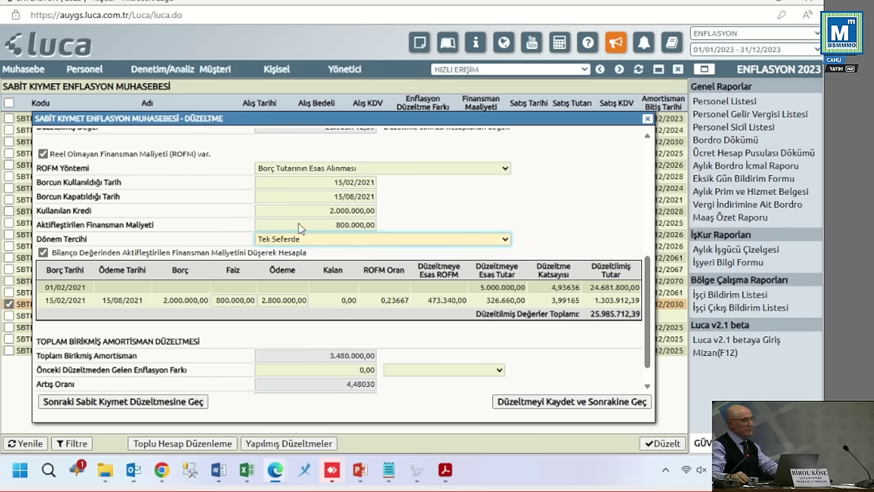
Step: Set the Dönem Tercihi to Geçici Vergi Dönemleri Bazında for the Ford Transit's ROFM calculation
scroll(272, 201, "up", 5)
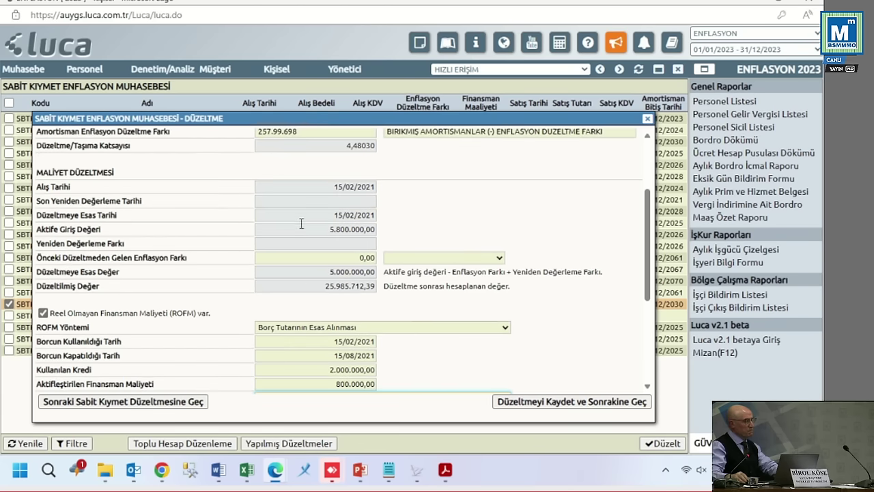
scroll(302, 224, "down", 3)
scroll(297, 293, "down", 4)
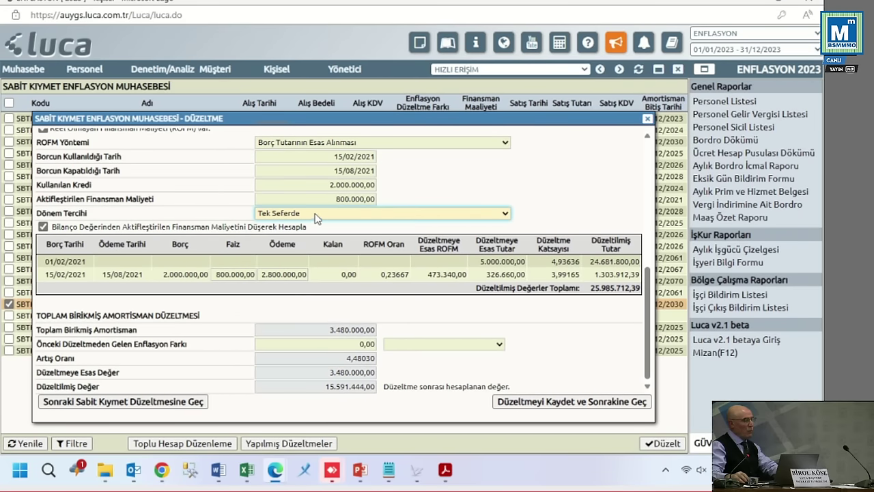
left_click(313, 220)
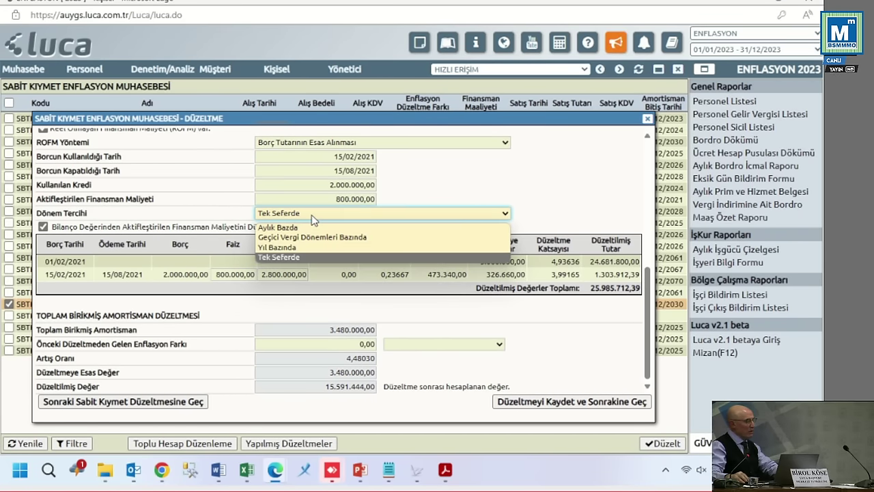
key("Up")
key("Up")
key("Up")
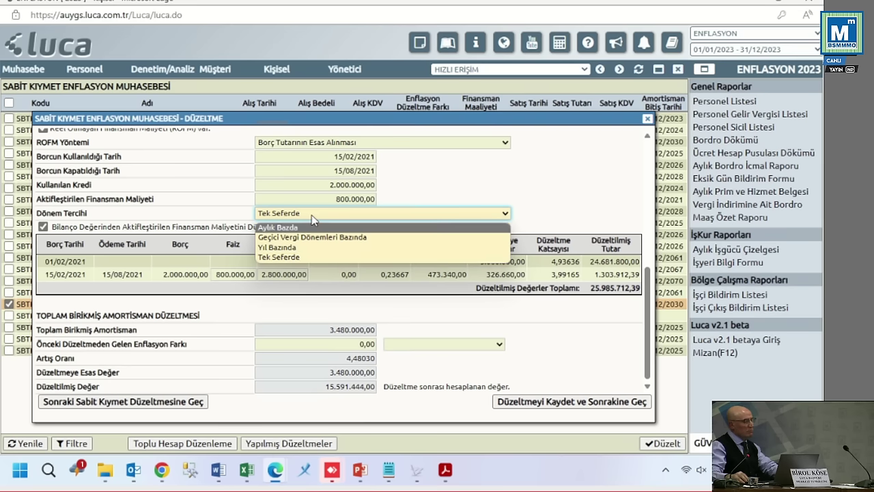
key("Down")
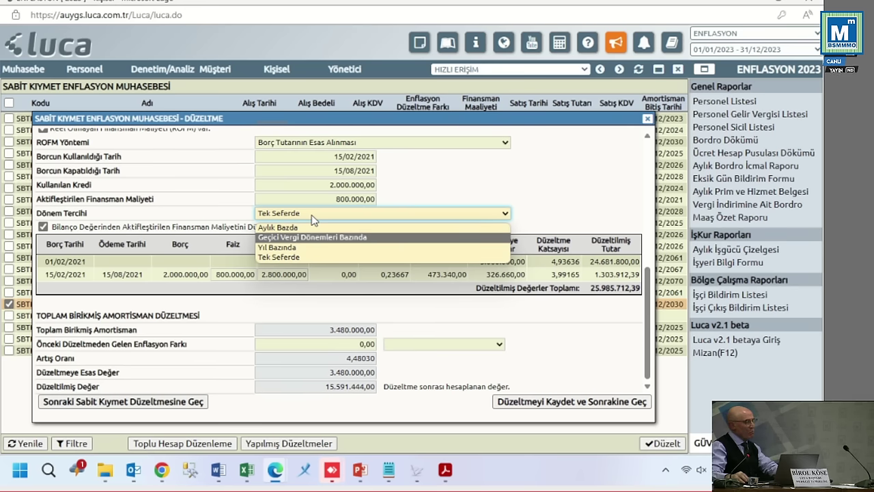
key("Return")
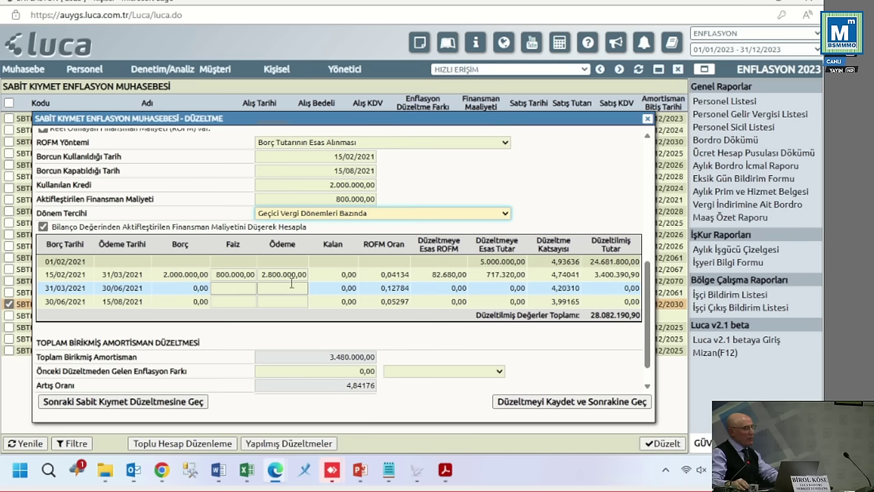
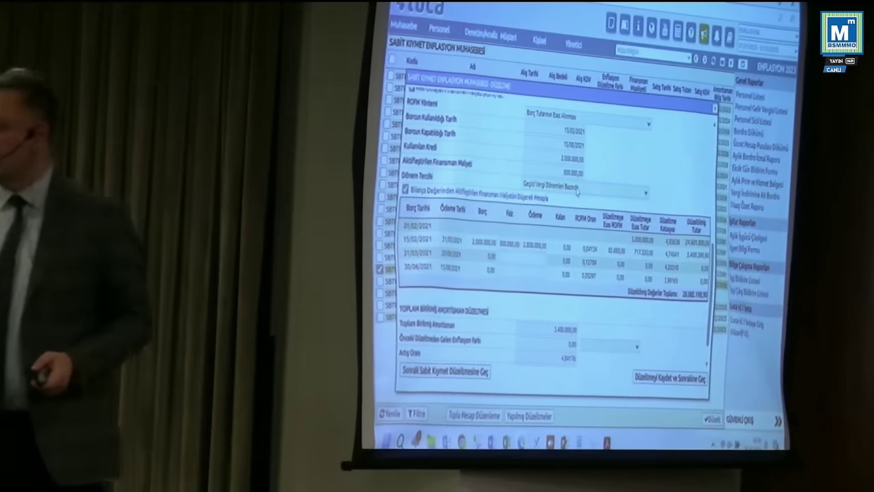
left_click(578, 190)
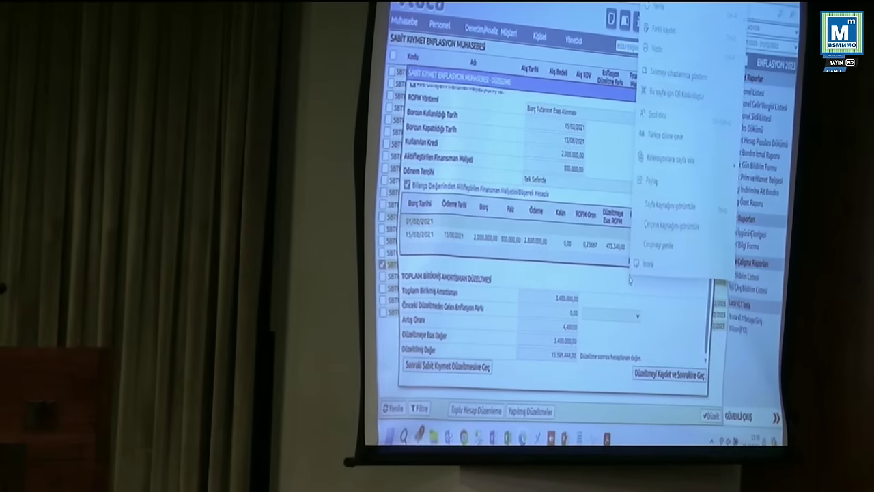
key("Escape")
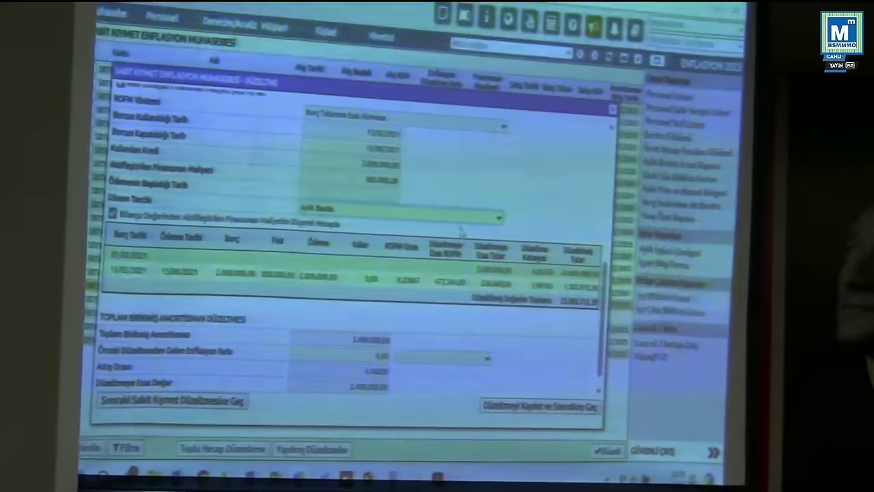
left_click(459, 217)
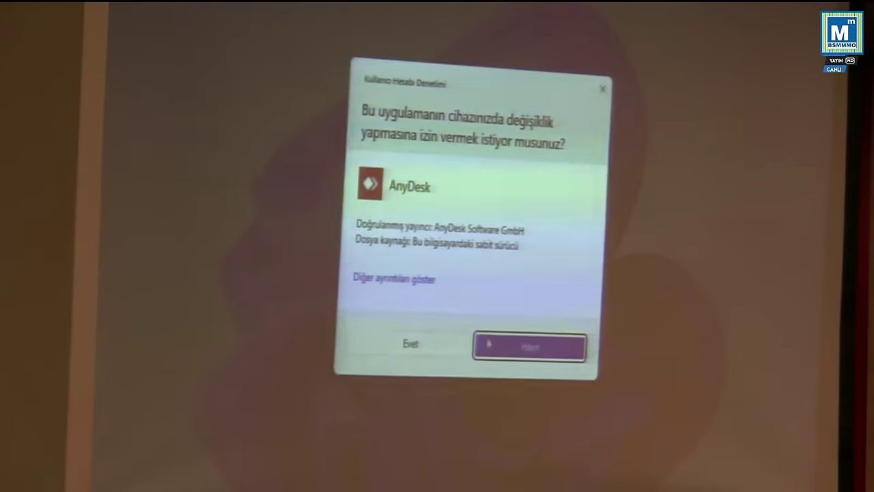
left_click(410, 344)
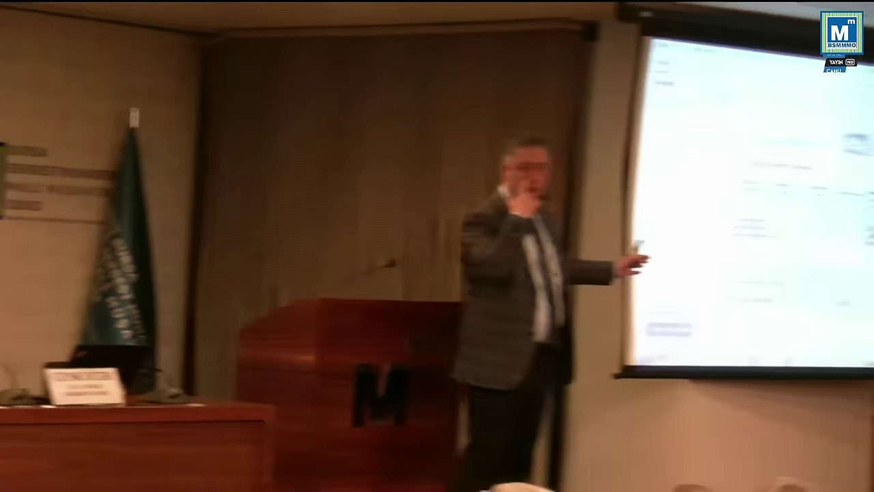
key("Page_Down")
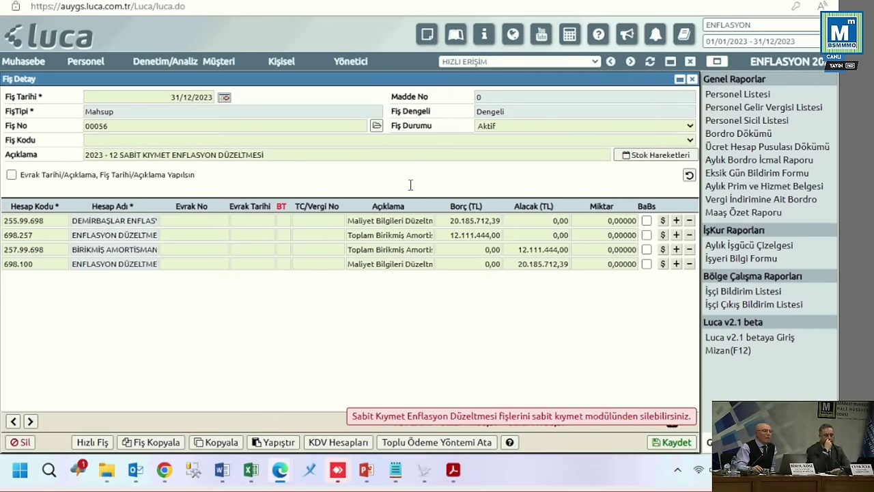
Step: Go to Sabit Kıymet Aktarım, download the fixed asset transfer template and open the downloaded sabit_kiymet_aktarim (9).csv in Excel
left_click(22, 61)
mouse_move(43, 126)
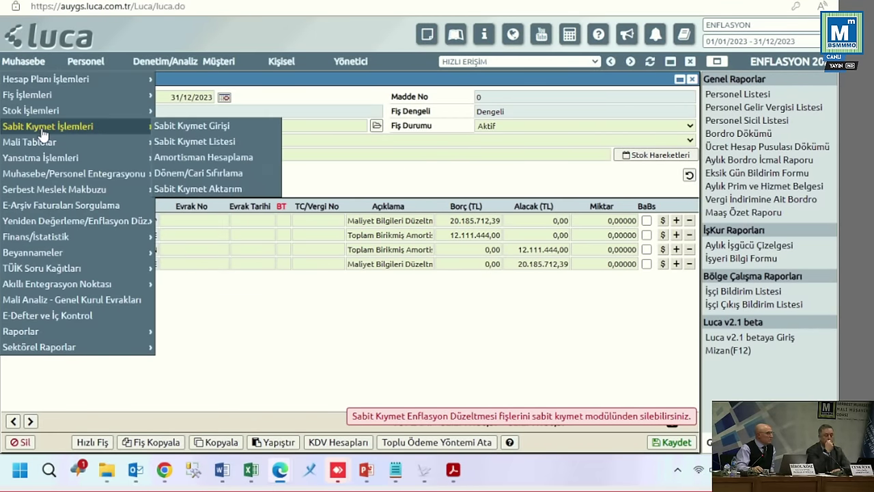
left_click(198, 189)
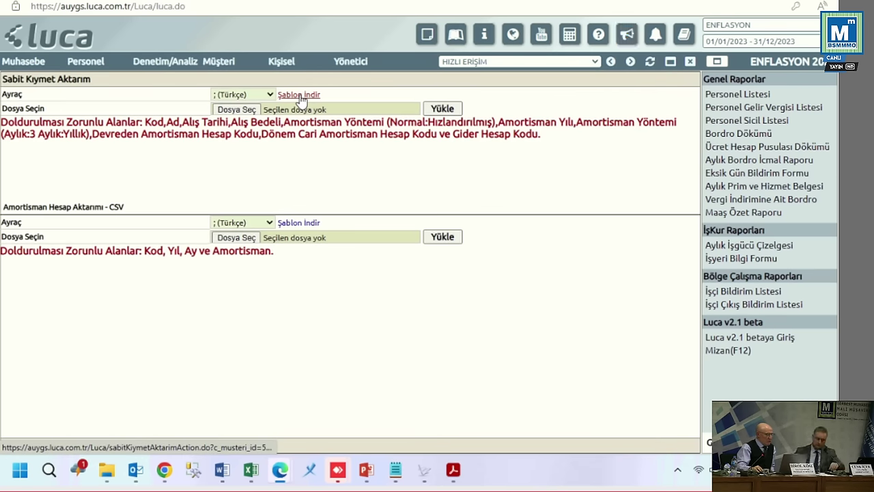
left_click(299, 95)
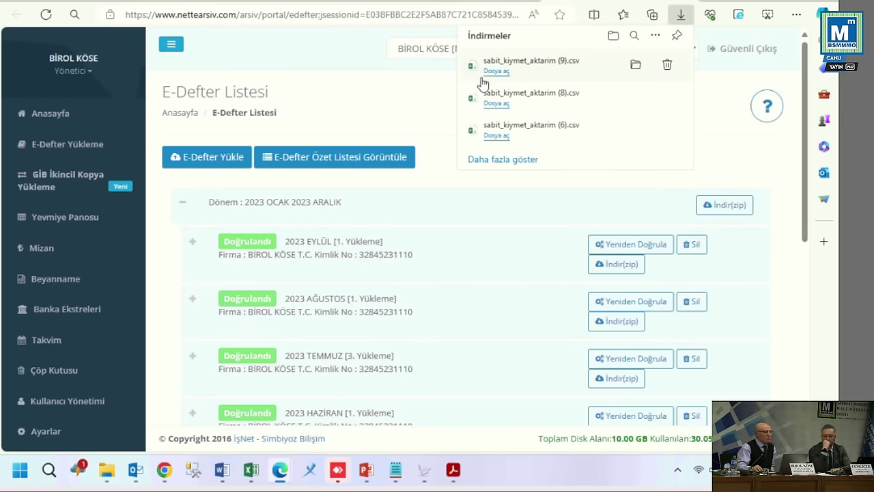
left_click(499, 74)
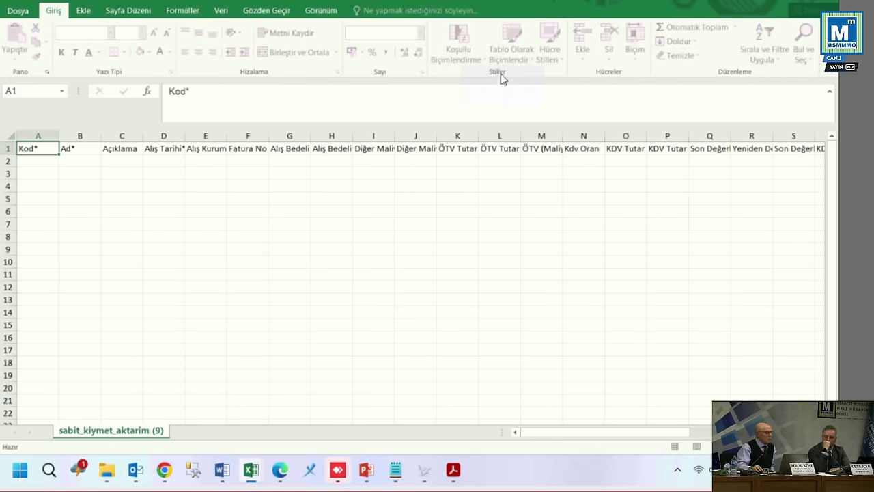
Step: Examine the transfer template's columns, put away the Excel workbooks and return to Luca's Sabit Kıymet Aktarım page
left_click(40, 159)
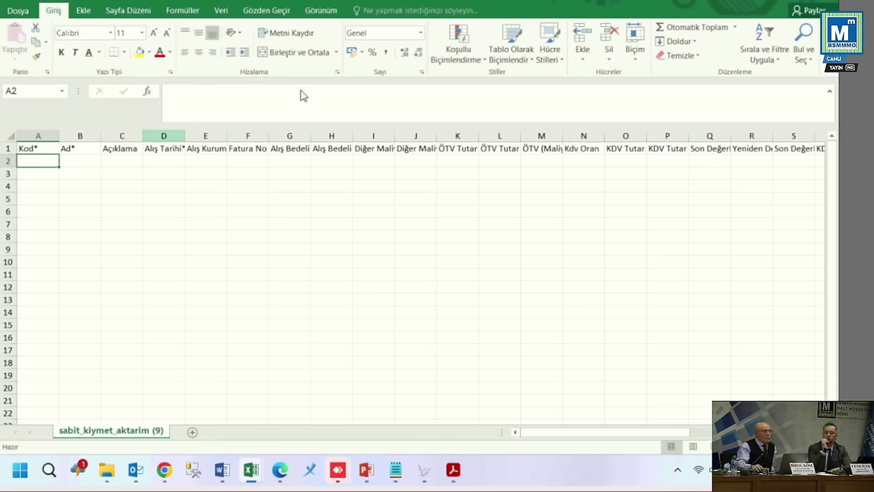
left_click(757, 1)
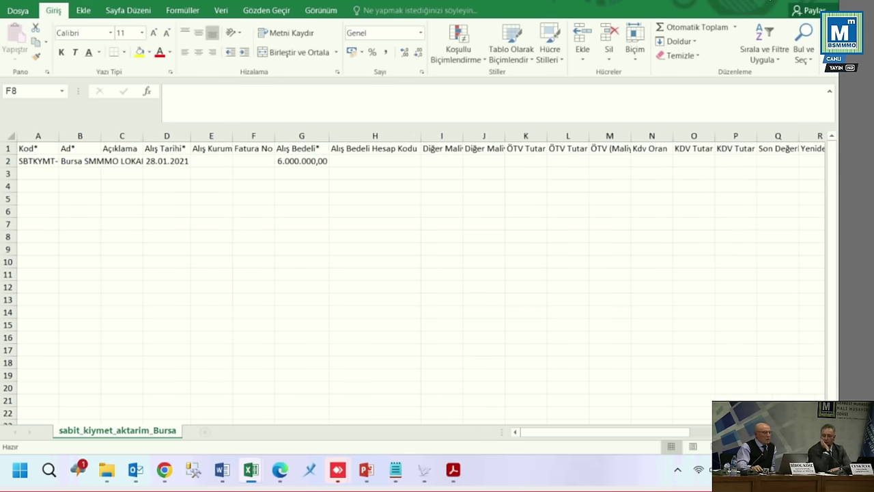
left_click(756, 2)
left_click(754, 2)
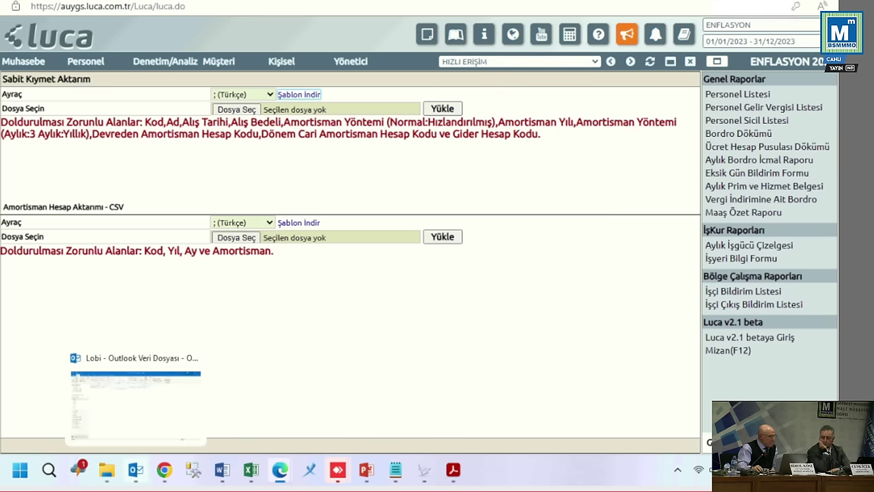
Step: Look through the transfer files in the Enflasyon folder in File Explorer and return to Luca's Sabit Kıymet Aktarım page
mouse_move(106, 470)
left_click(106, 399)
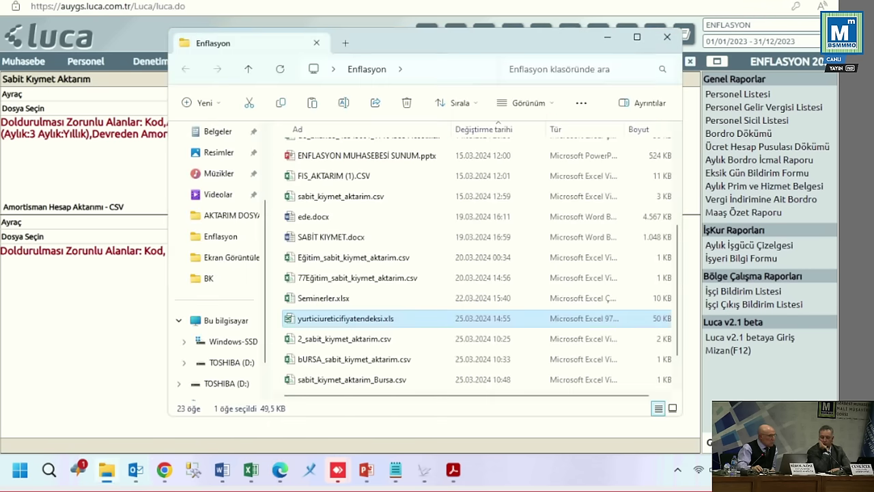
scroll(345, 197, "up", 3)
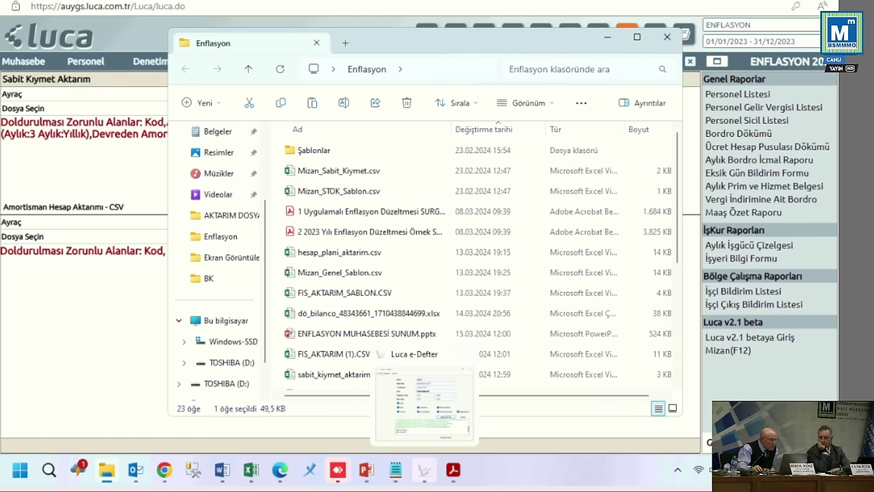
mouse_move(424, 470)
mouse_move(280, 470)
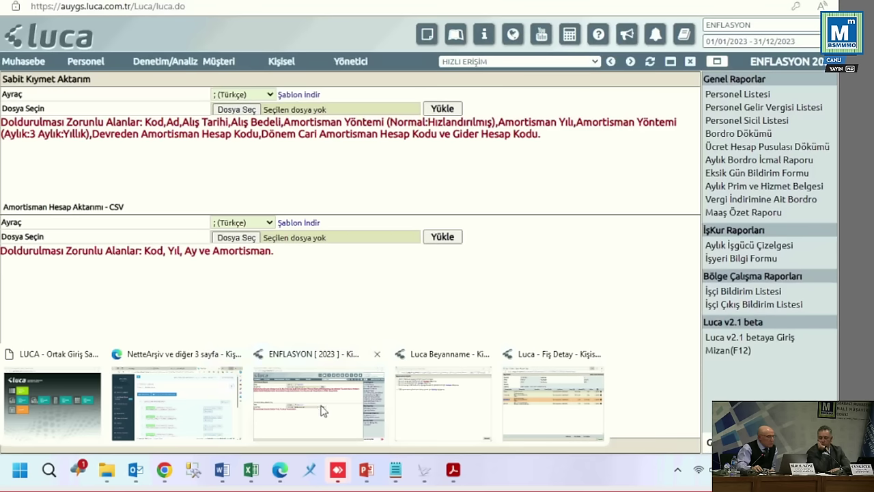
left_click(324, 410)
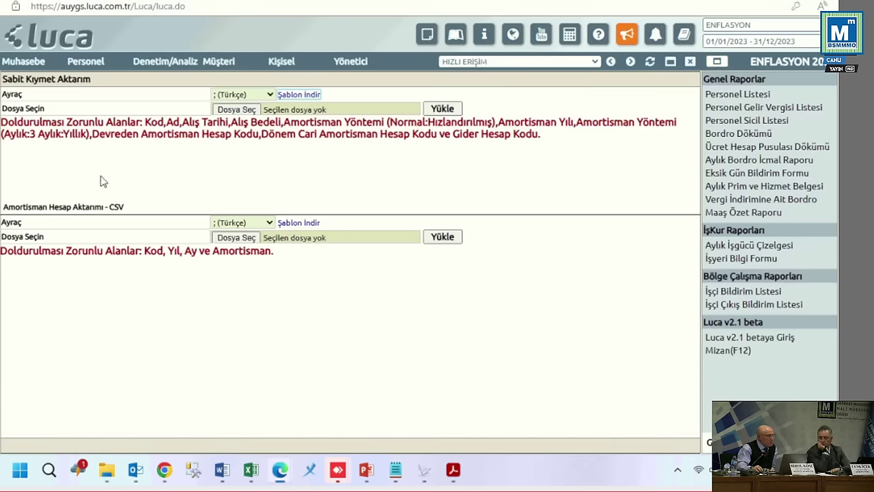
Step: Try to upload sabit_kiymet_aktarim_Bursa.csv as the fixed asset transfer file and check the upload response
left_click(234, 110)
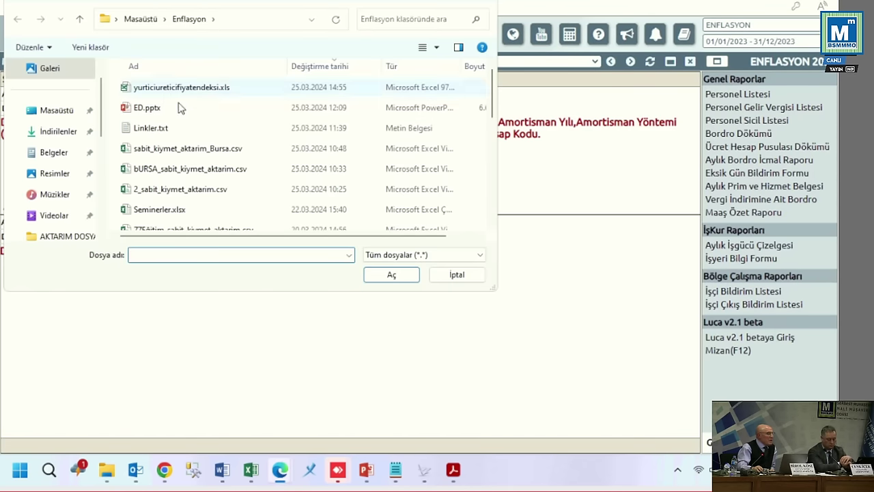
double_click(174, 155)
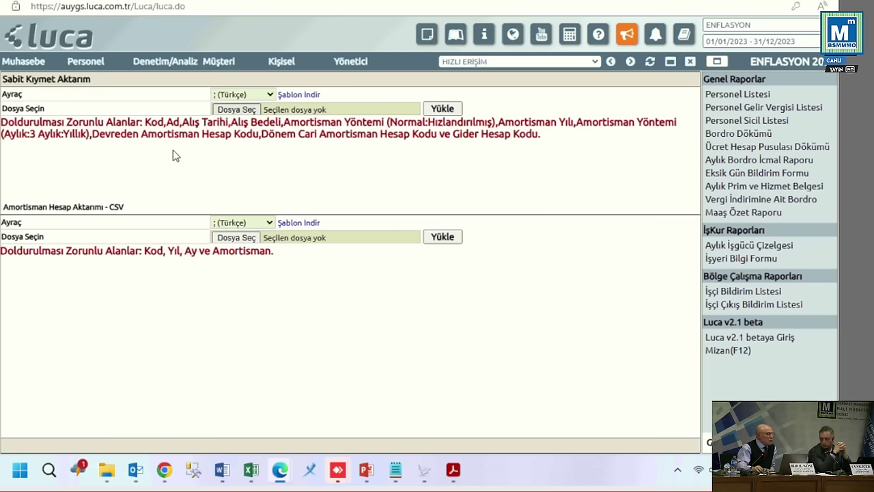
left_click(452, 112)
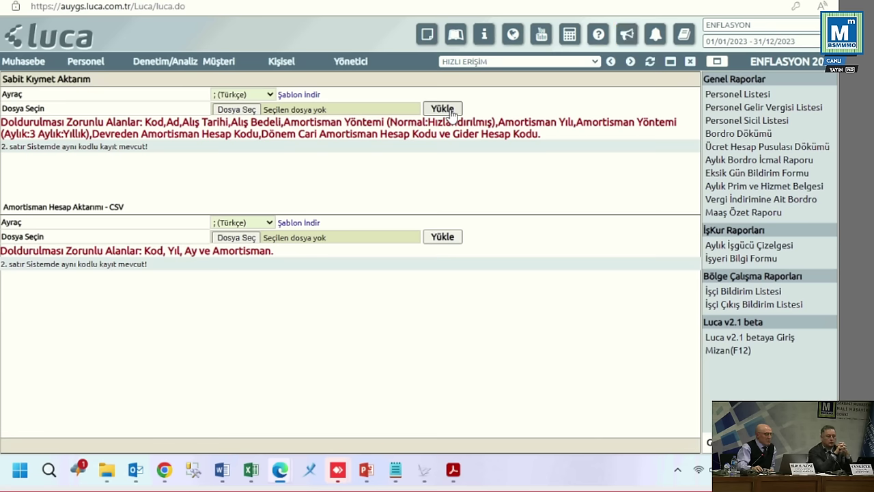
left_click_drag(36, 147, 81, 148)
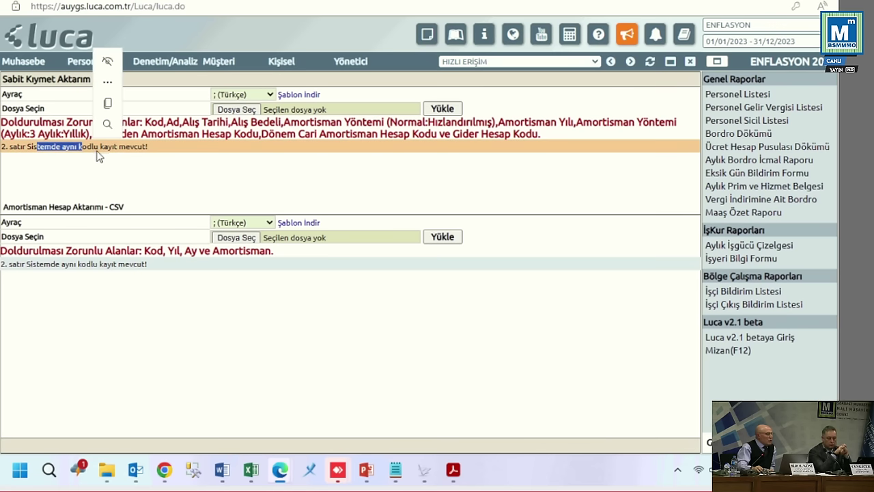
Step: List all fixed assets in Sabit Kıymet Listesi and delete the Bursa SMMMO LOKALİ record (SBTKYMT-99)
mouse_move(9, 67)
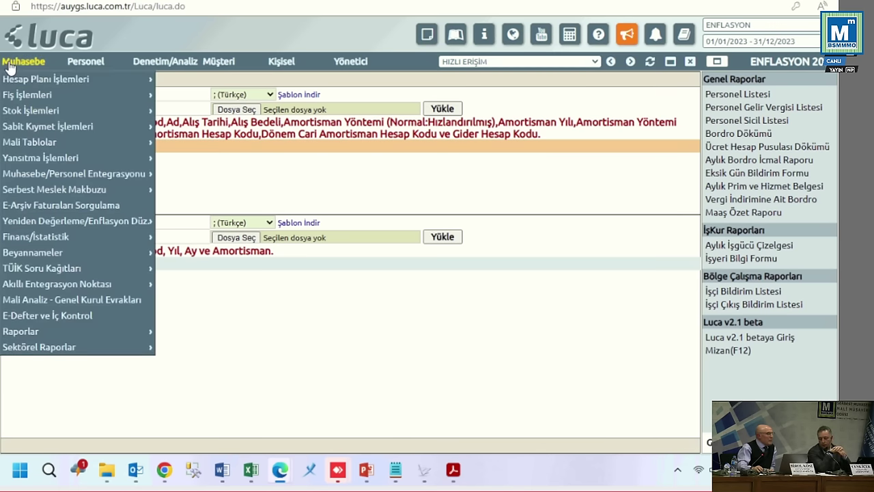
mouse_move(34, 130)
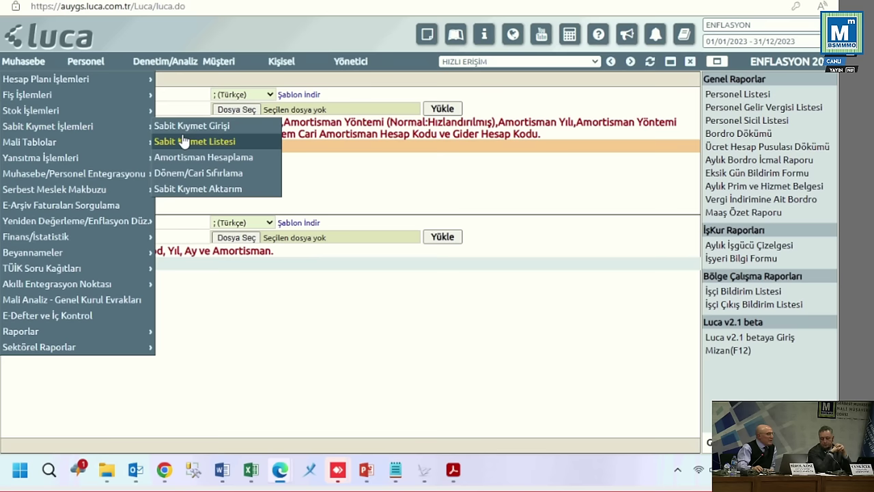
left_click(182, 141)
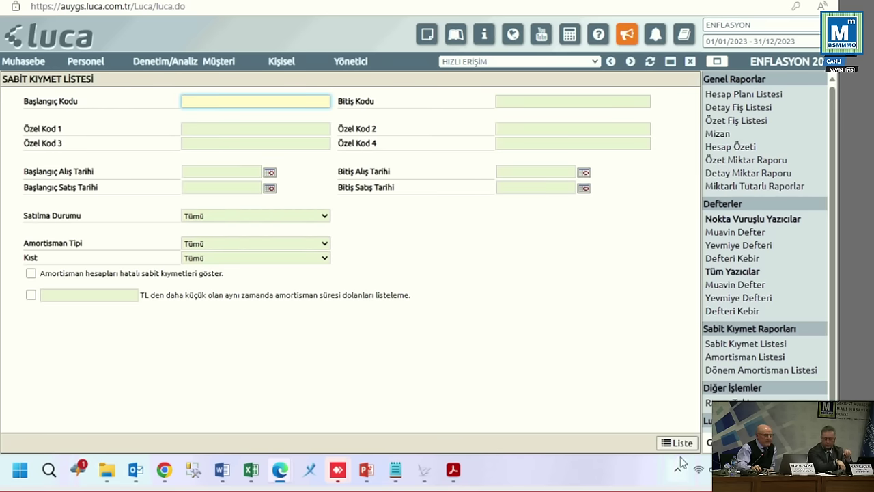
left_click(662, 443)
scroll(117, 357, "down", 3)
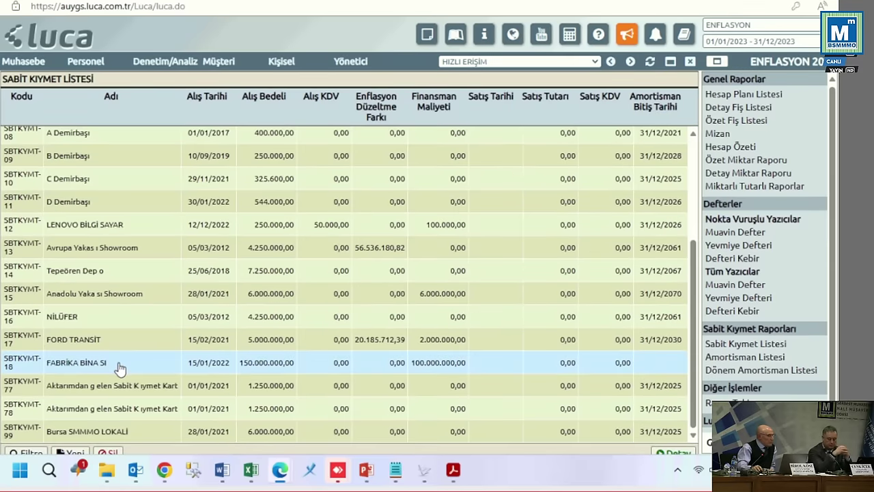
left_click(82, 432)
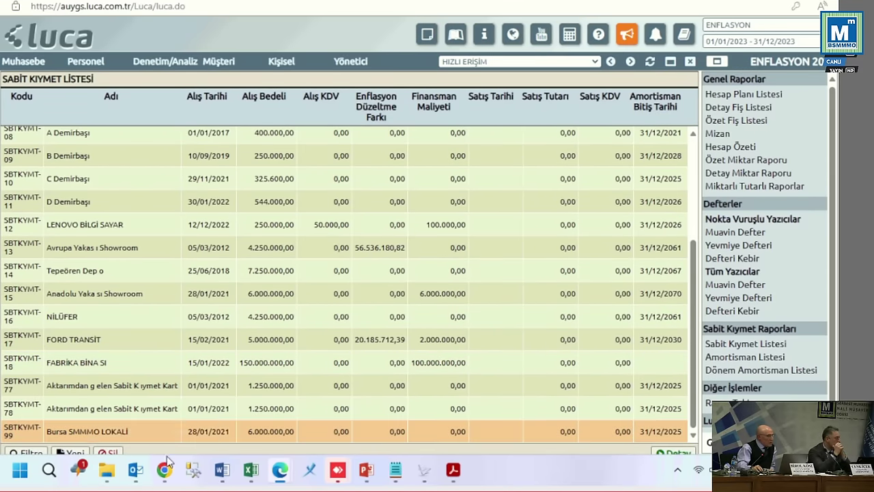
left_click(107, 452)
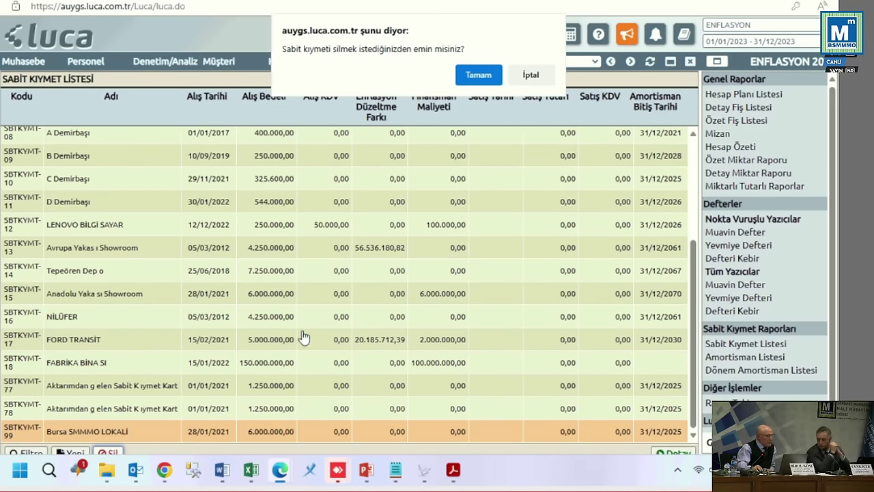
left_click(479, 75)
Step: Return to Sabit Kıymet Aktarım and upload sabit_kiymet_aktarim_Bursa.csv as the fixed asset transfer file
left_click(23, 61)
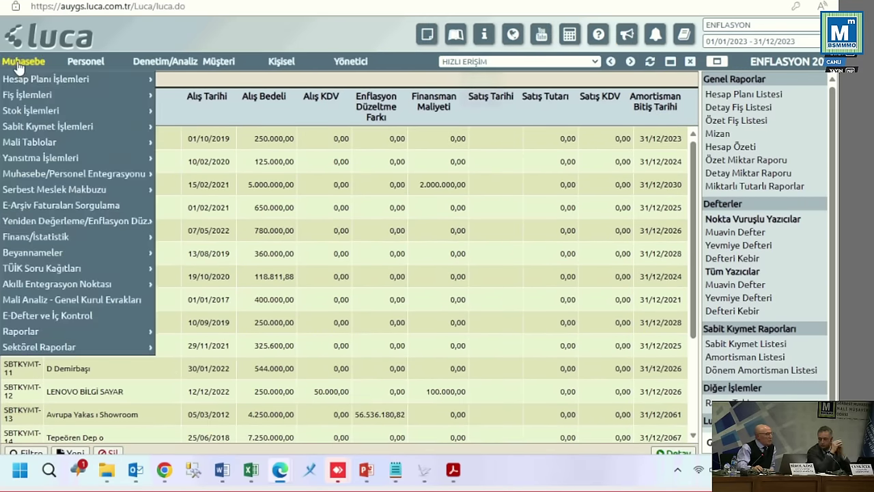
mouse_move(118, 131)
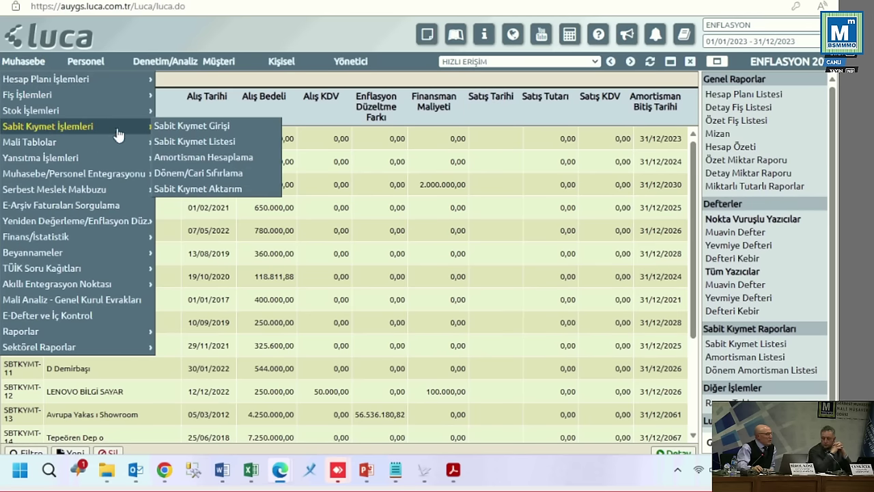
left_click(164, 188)
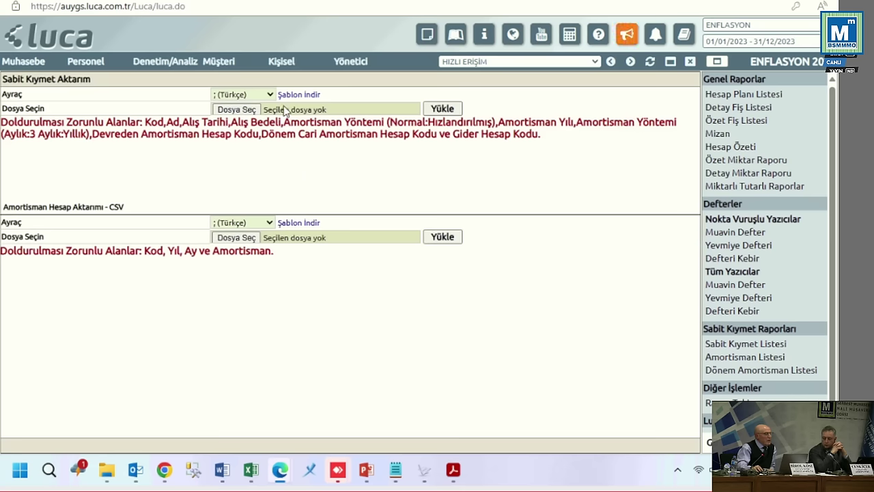
left_click(237, 111)
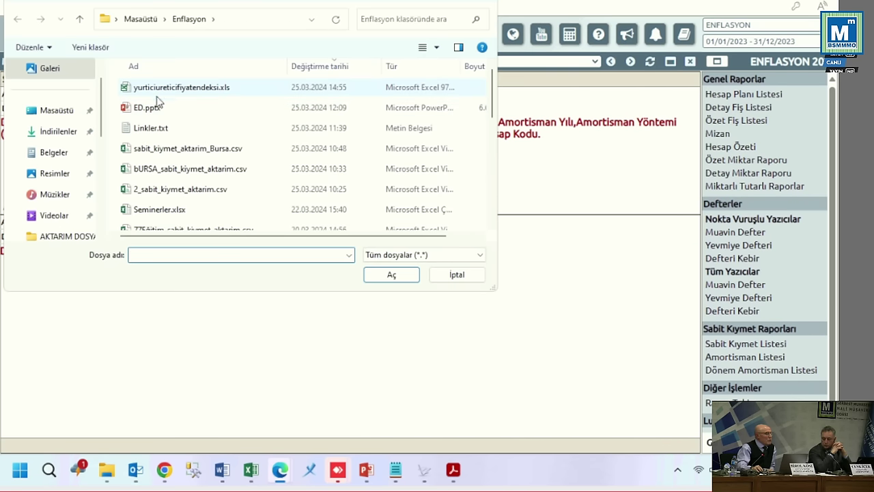
double_click(177, 150)
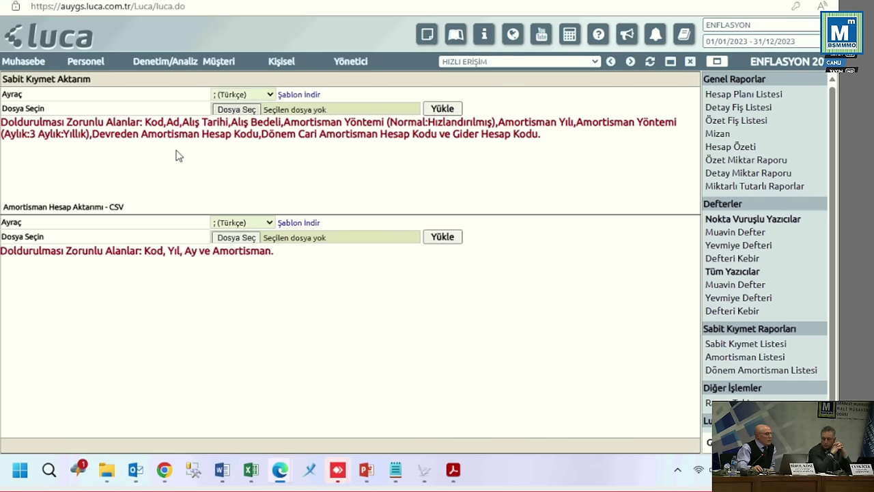
left_click(441, 109)
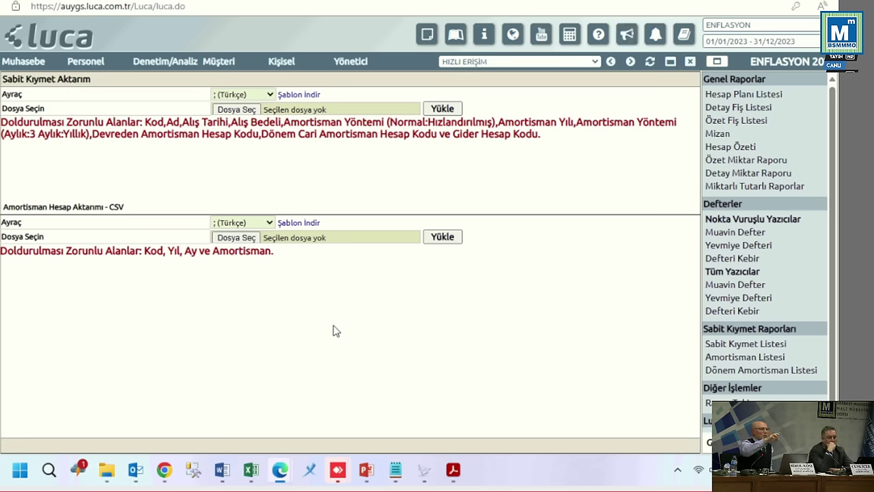
Step: Go to Sabit Kıymet Listesi and list all fixed assets down to the last records
left_click(28, 62)
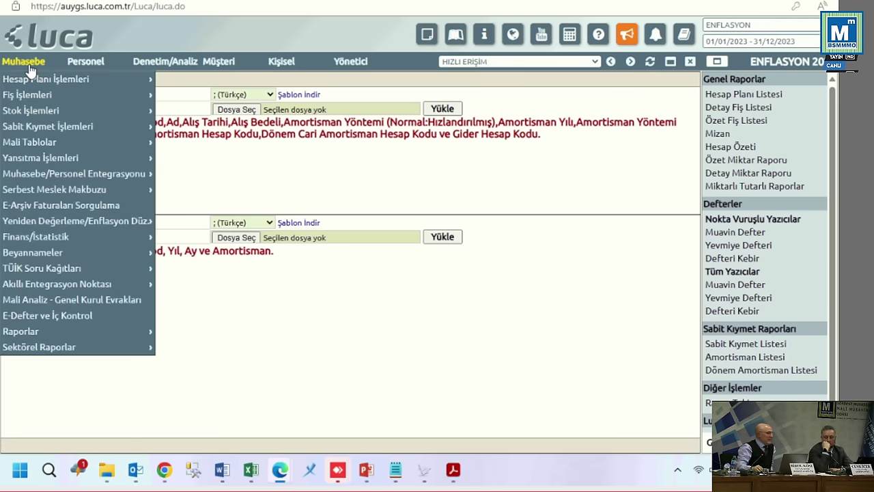
mouse_move(41, 119)
mouse_move(103, 128)
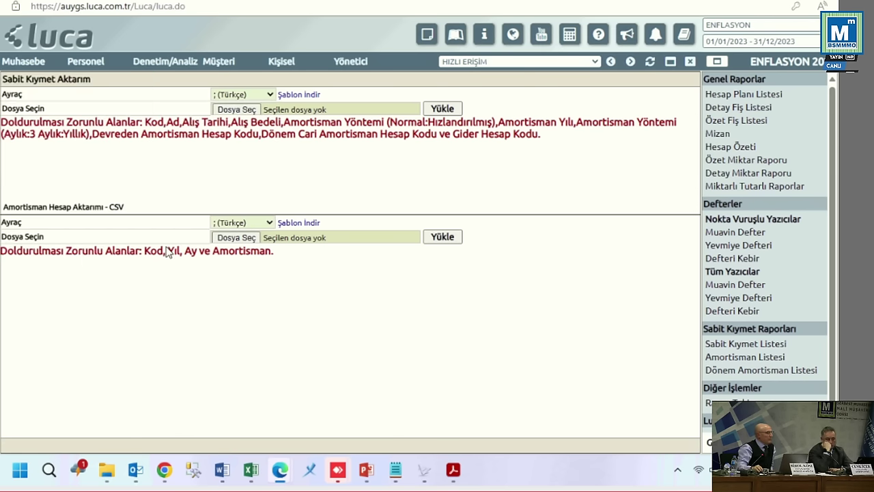
left_click(22, 63)
mouse_move(38, 132)
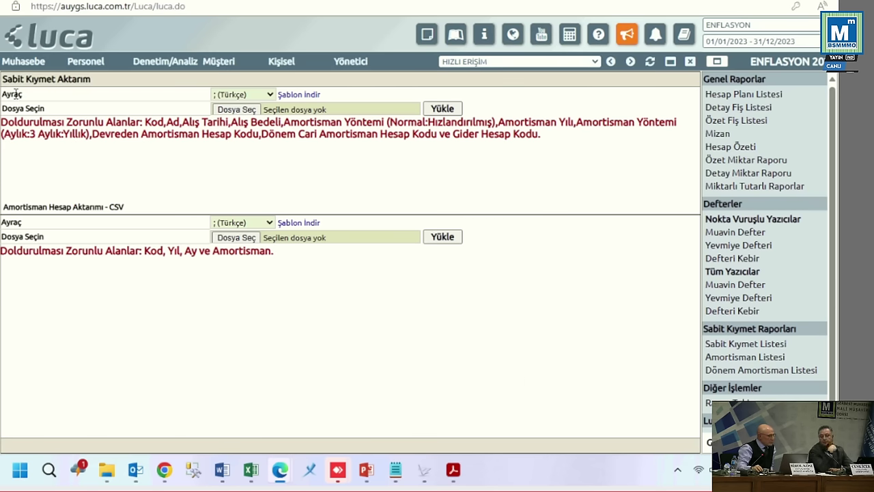
left_click(20, 61)
mouse_move(47, 125)
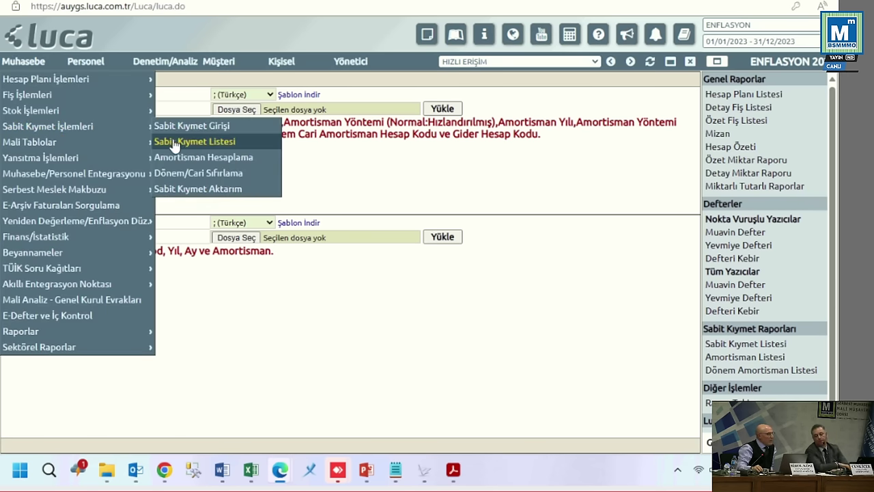
left_click(195, 140)
left_click(676, 443)
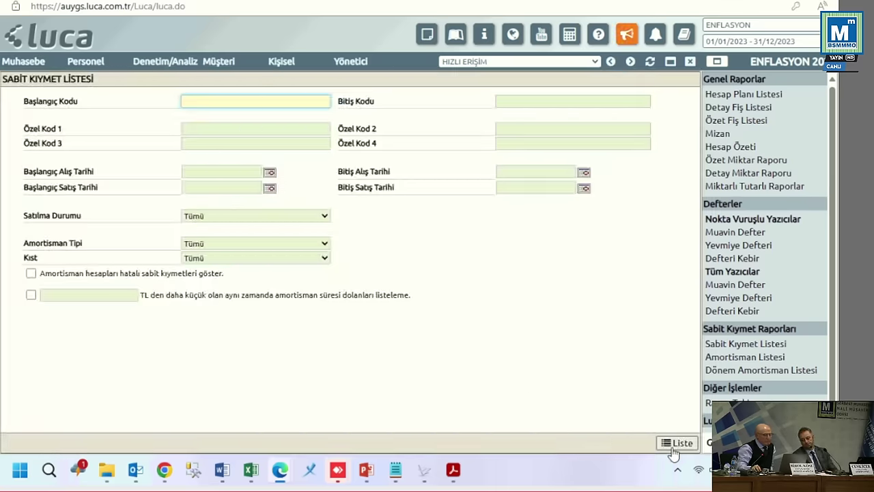
scroll(111, 421, "down", 3)
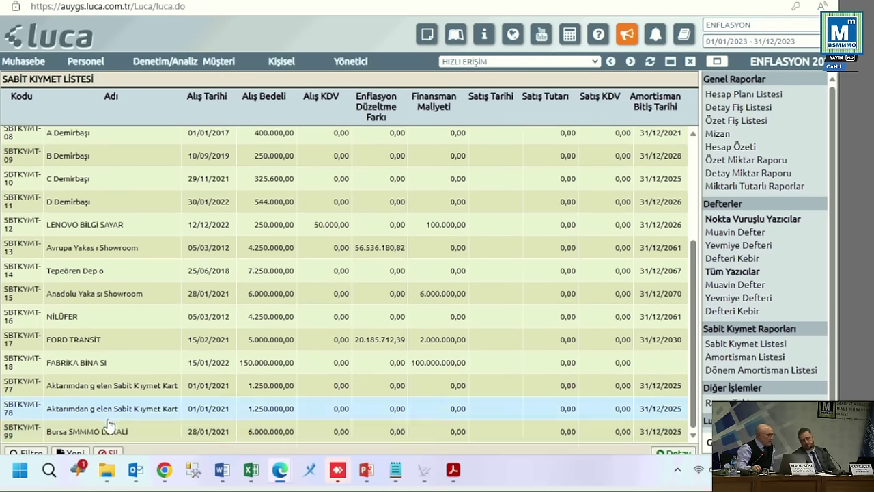
Step: Open the Bursa SMMMO LOKALİ fixed asset card and examine its cost and depreciation fields
double_click(101, 428)
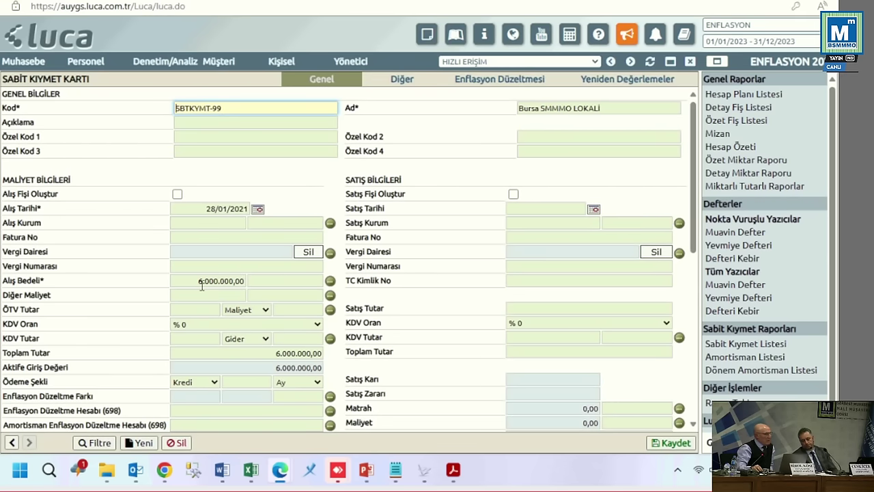
scroll(254, 342, "down", 5)
scroll(260, 355, "down", 3)
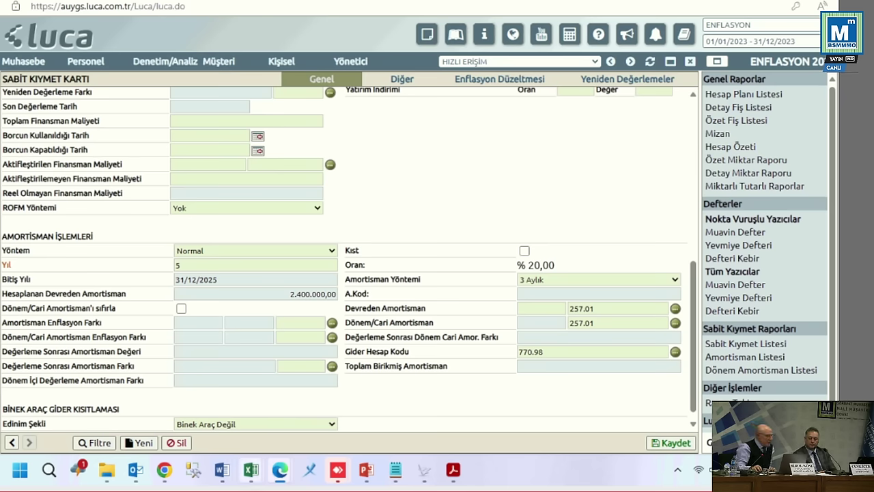
Step: Switch to the sabit_kiymet_aktarim (9).csv workbook in Excel and auto-fit the width of all its columns
mouse_move(250, 470)
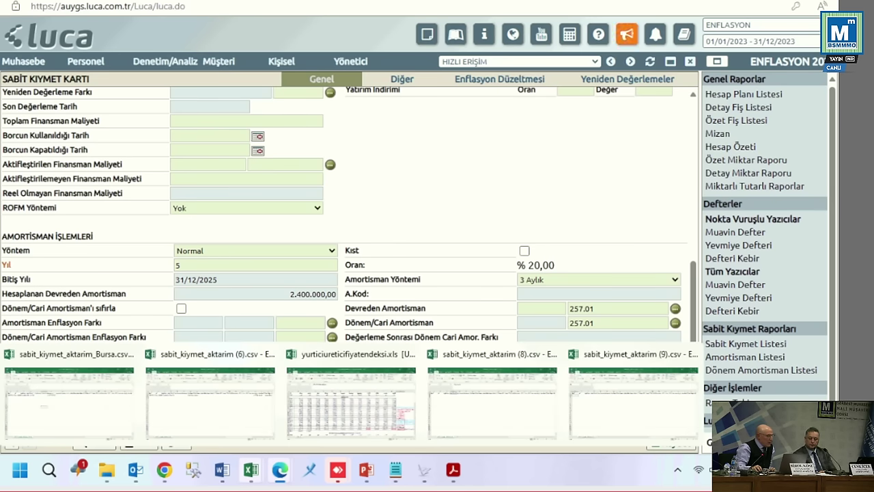
left_click(635, 392)
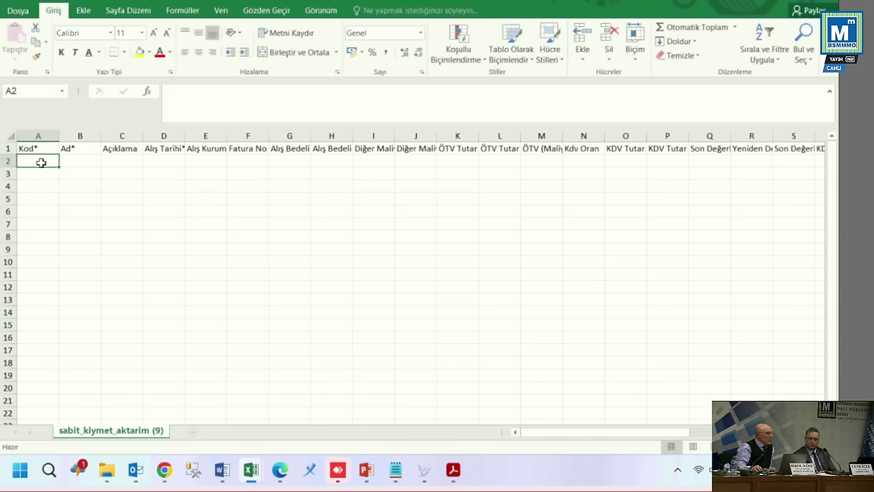
left_click(7, 139)
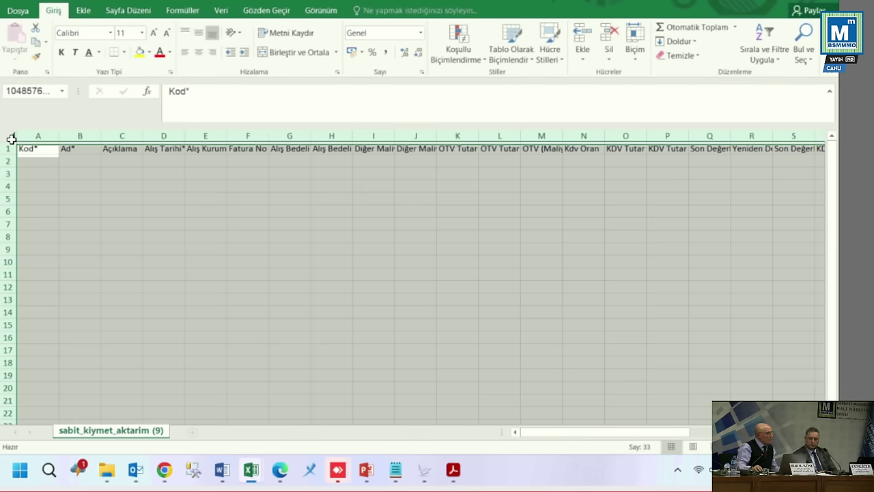
double_click(59, 135)
left_click(39, 158)
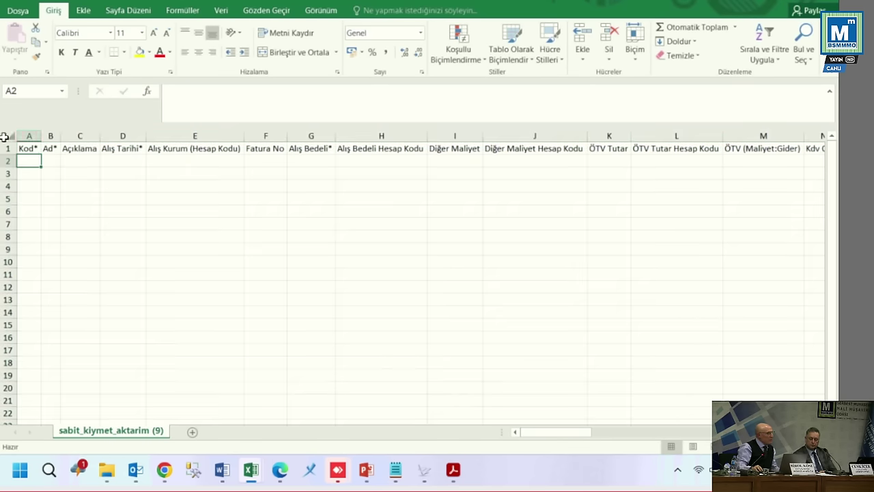
left_click(10, 137)
left_click(38, 133)
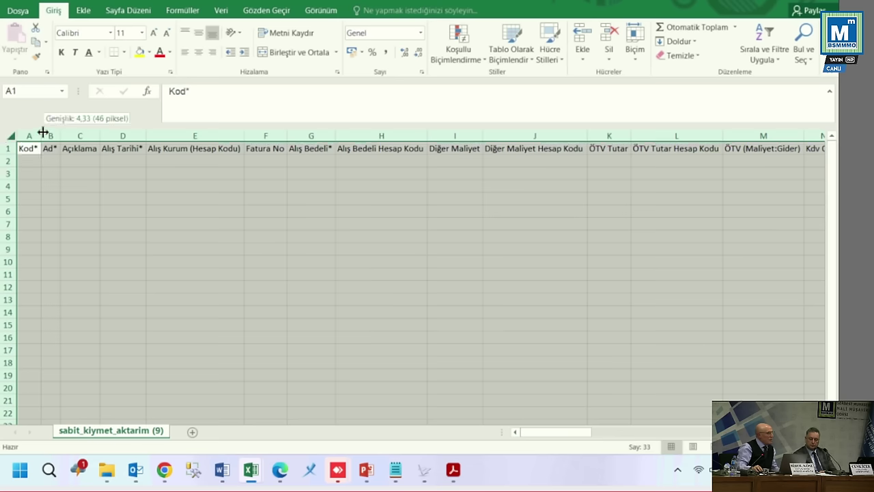
left_click(26, 161)
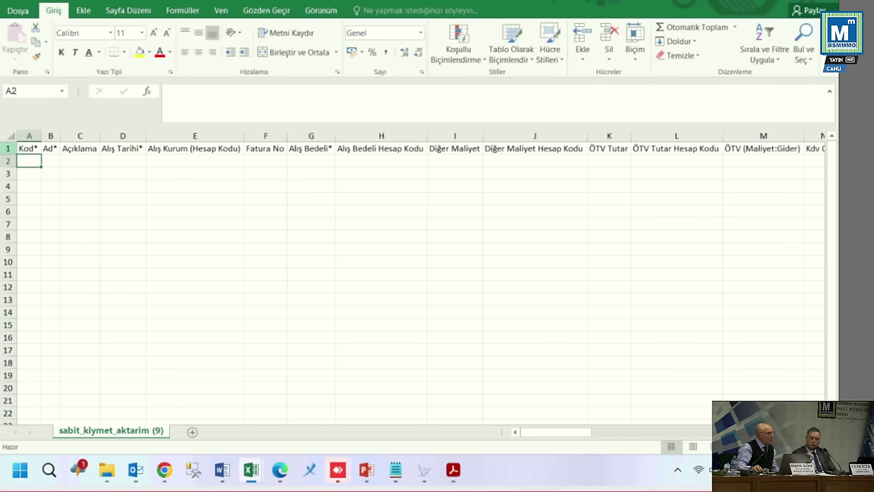
left_click(9, 137)
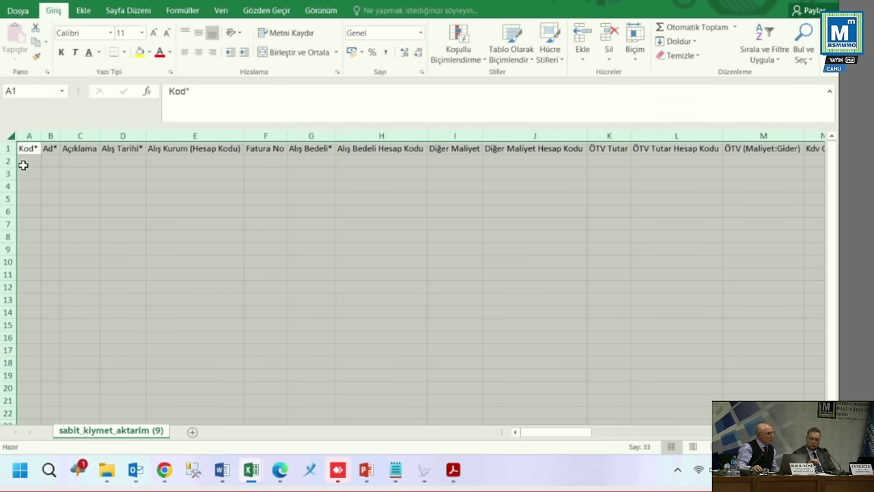
Step: Examine the template's column headings from Kod through Değerleme Amortisman Fark Hesap Kodu
left_click(23, 160)
key("Right")
key("Right")
key("Right")
key("Right")
key("Right")
key("Right")
key("Right")
key("Right")
key("Right")
key("Right")
key("Right")
key("Right")
key("Right")
key("Right")
key("Right")
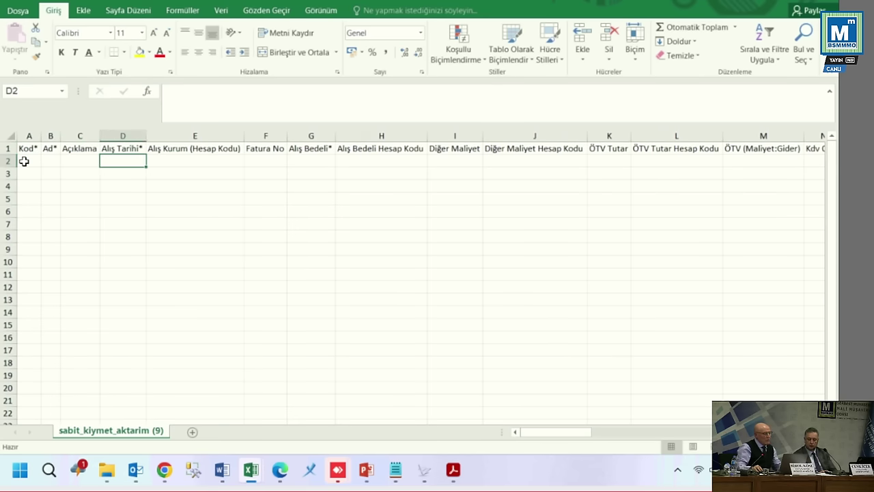
key("Right")
key("Right")
key("Right")
key("Right")
key("Right")
key("Right")
key("Right")
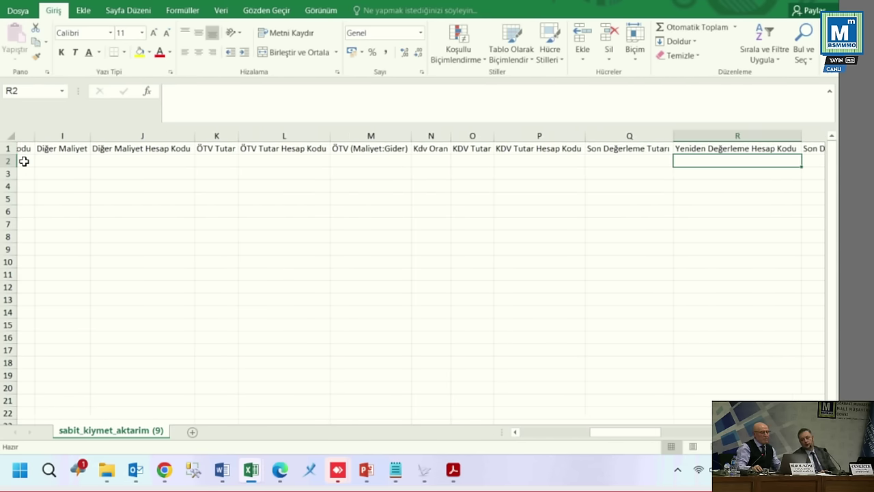
key("Right")
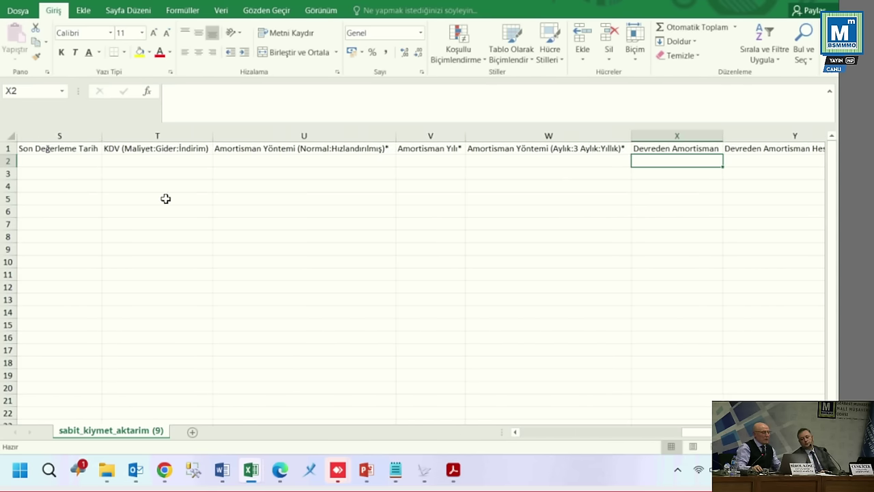
left_click(537, 161)
key("Right")
key("Right")
key("Right")
key("Right")
key("Right")
key("Right")
key("Right")
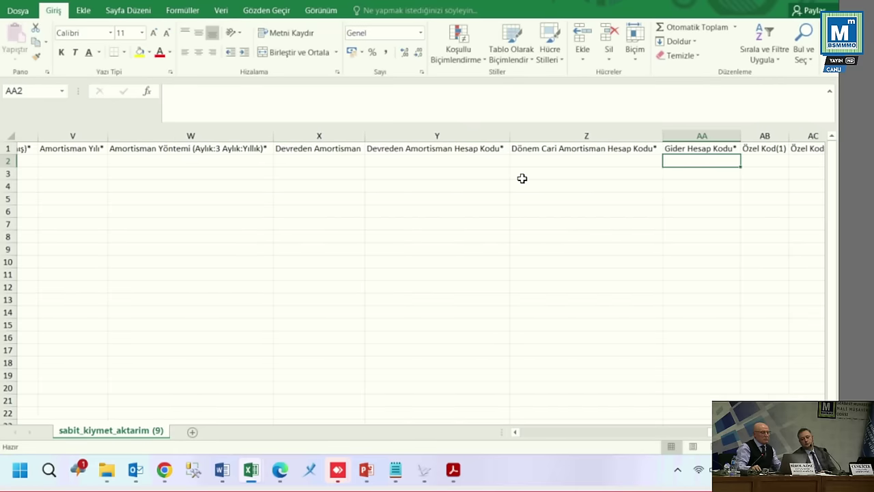
key("Right")
key("Right")
key("Right")
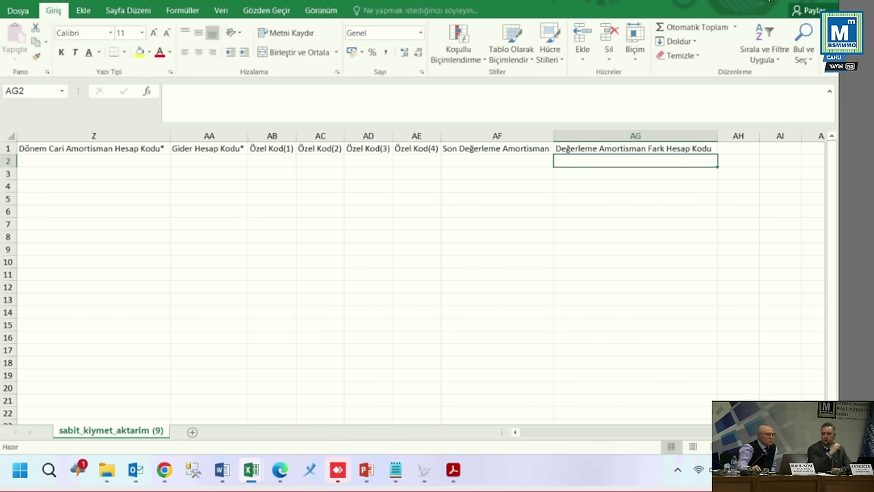
Step: Switch back to Luca and list the non-monetary accounts in Enflasyon Düzeltmesi (Mizan) for the yearly period Ocak 2023 - Aralık 2023
key("alt+Tab")
left_click(27, 62)
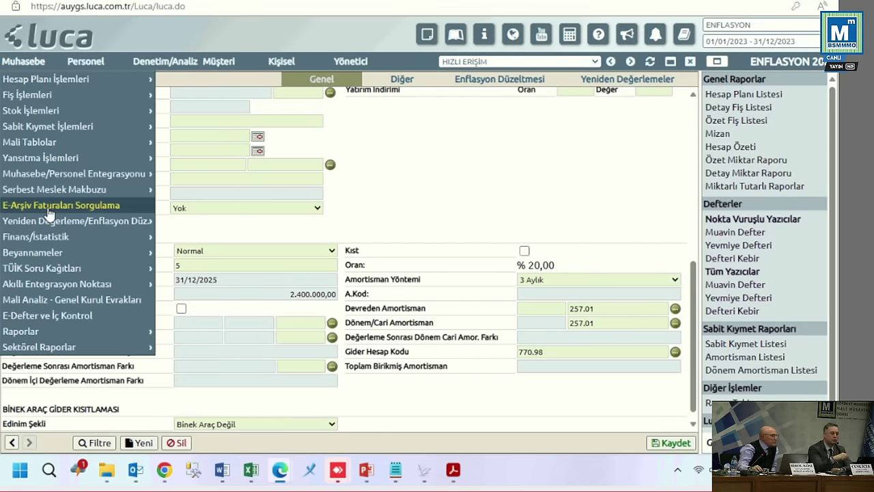
mouse_move(42, 220)
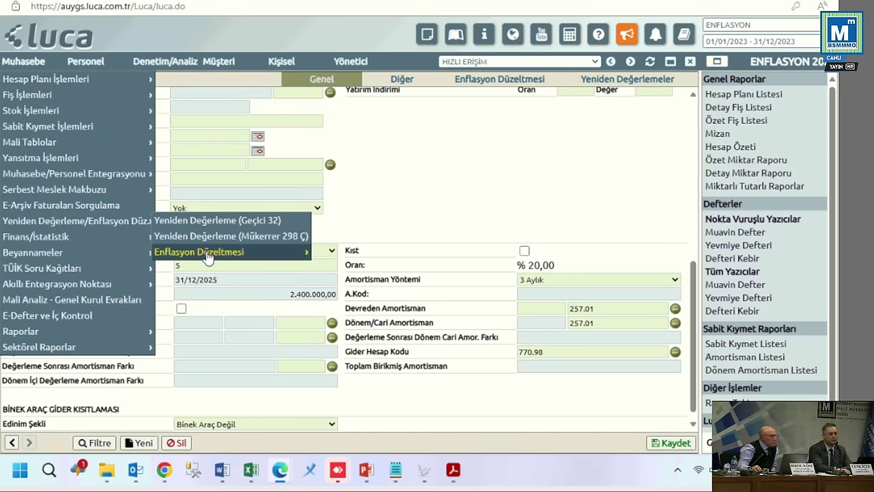
mouse_move(207, 256)
left_click(381, 269)
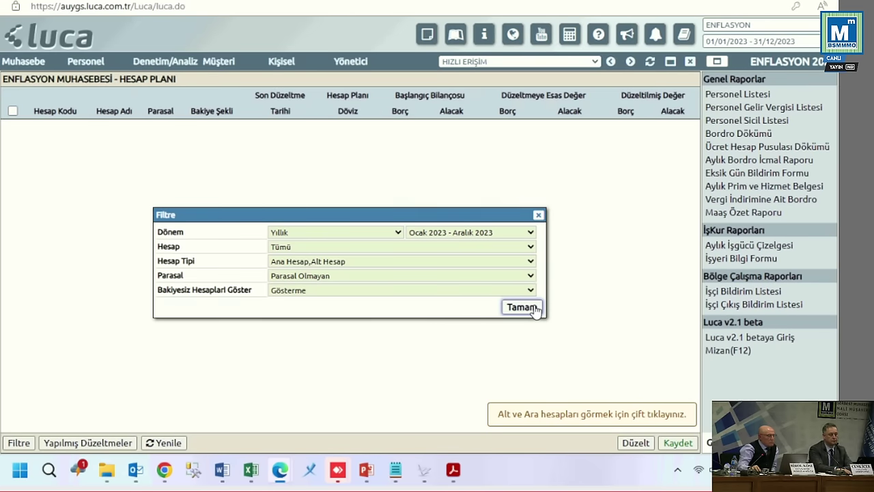
left_click(521, 307)
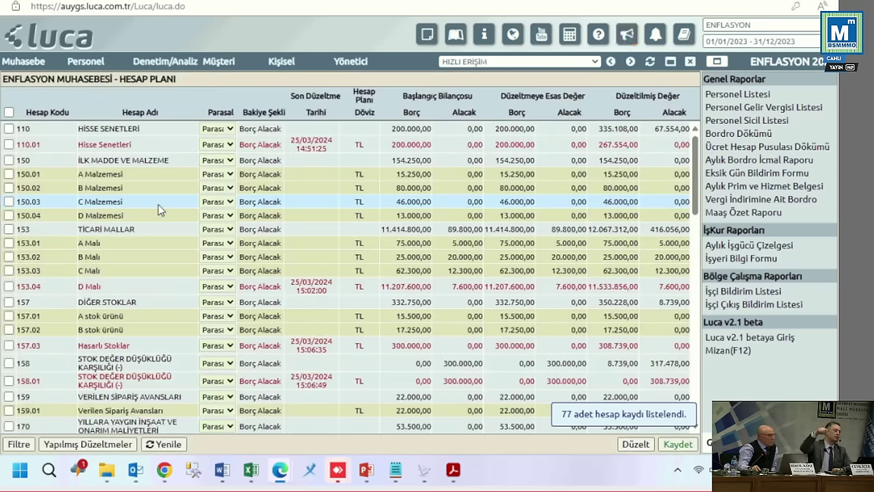
Step: Open the correction form for account 254.01 A Taşıtı, accepting the difference account transfer prompt, and close the form without saving
scroll(159, 209, "down", 2)
scroll(158, 210, "up", 2)
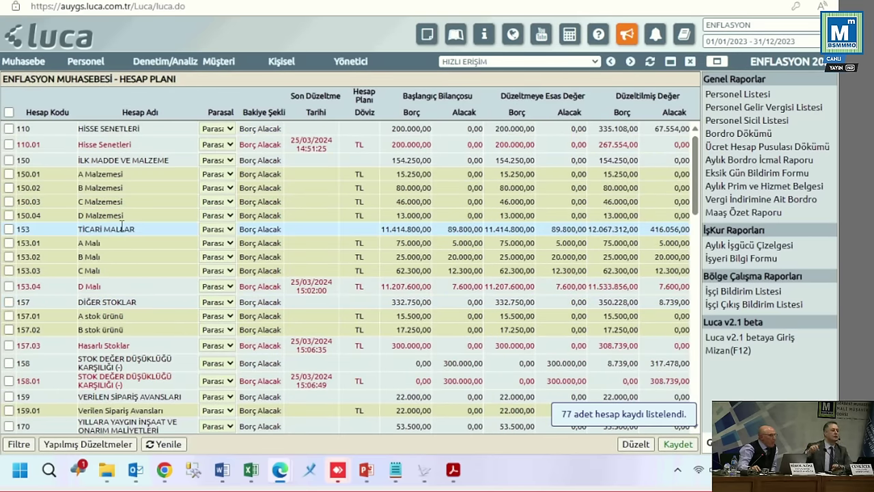
scroll(122, 226, "down", 1)
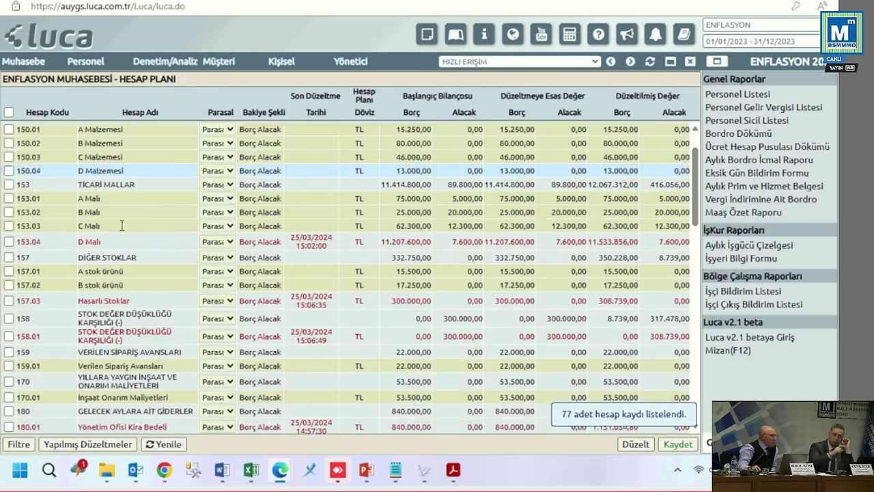
scroll(122, 226, "down", 5)
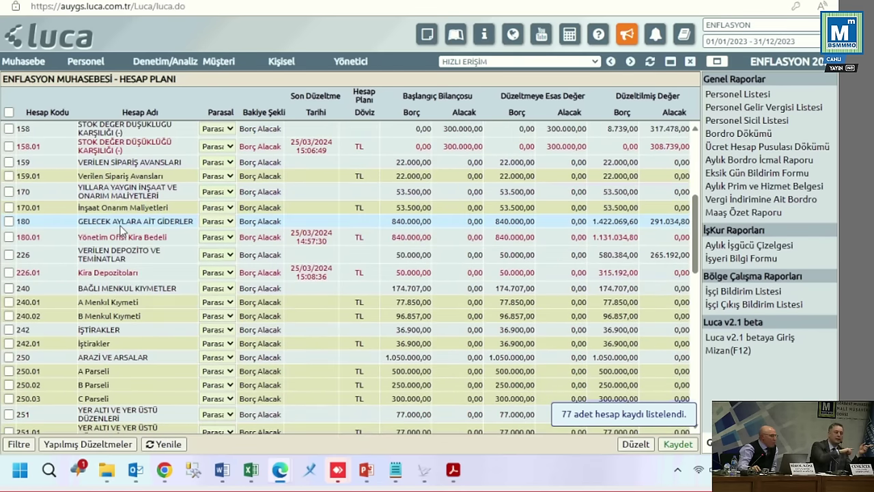
scroll(122, 231, "down", 4)
scroll(122, 229, "down", 3)
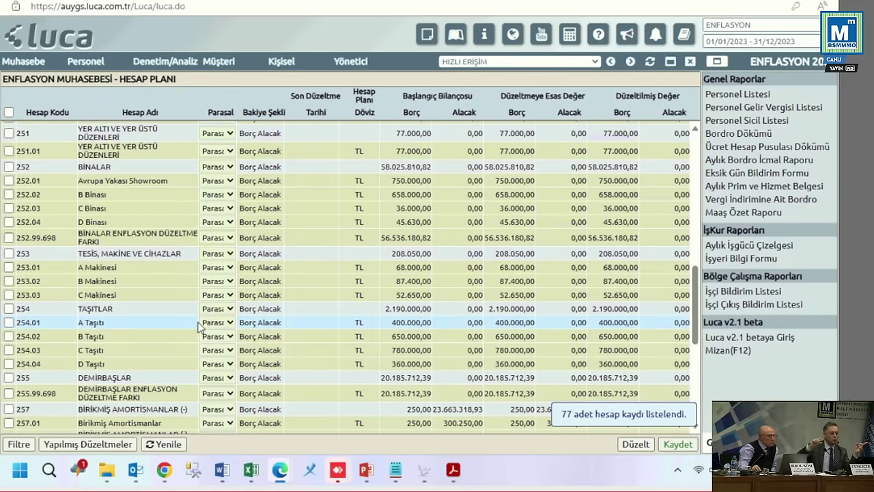
left_click(9, 322)
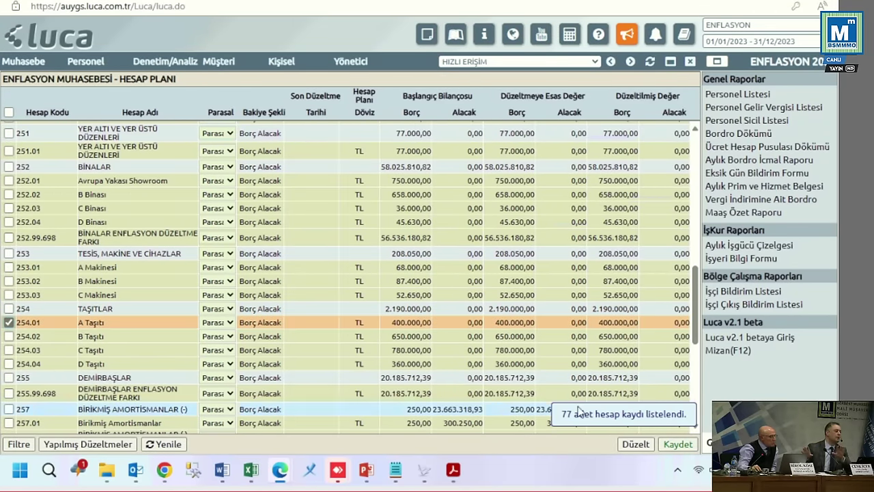
left_click(635, 444)
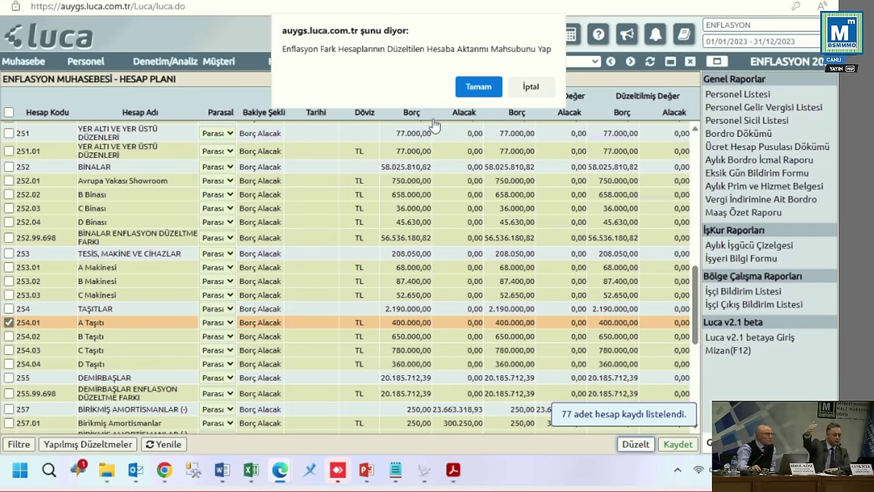
left_click(480, 86)
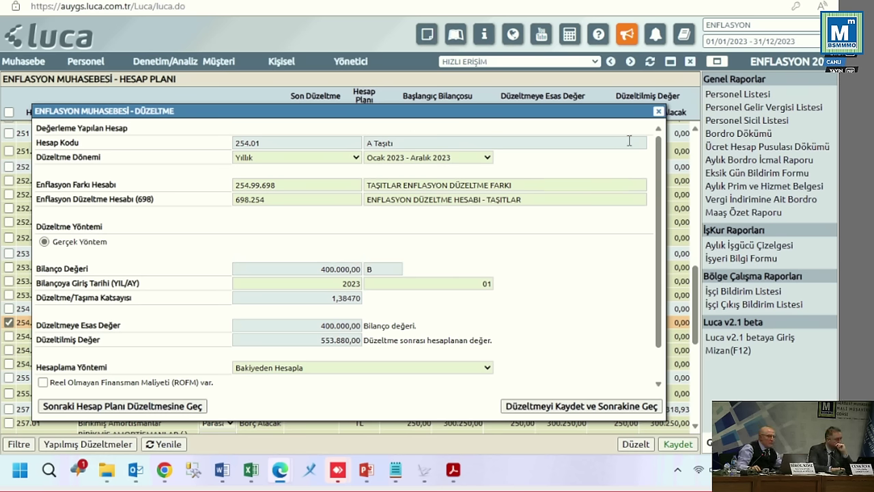
left_click(657, 112)
left_click(24, 61)
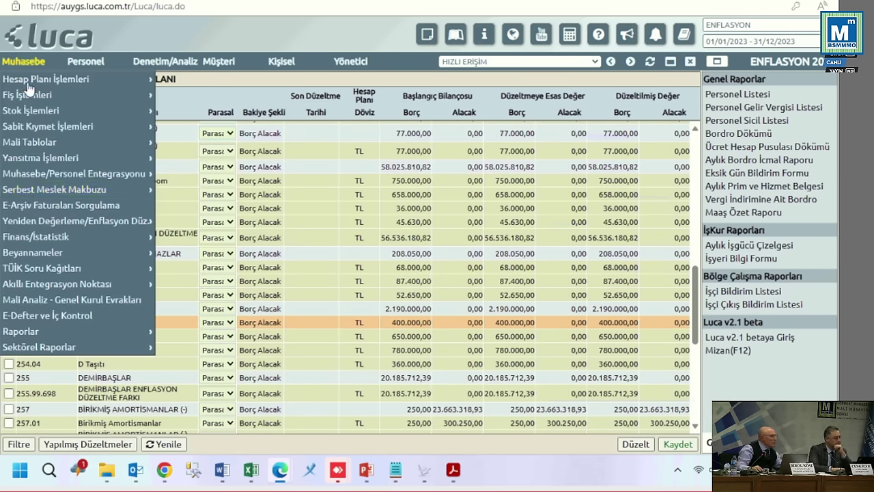
mouse_move(55, 236)
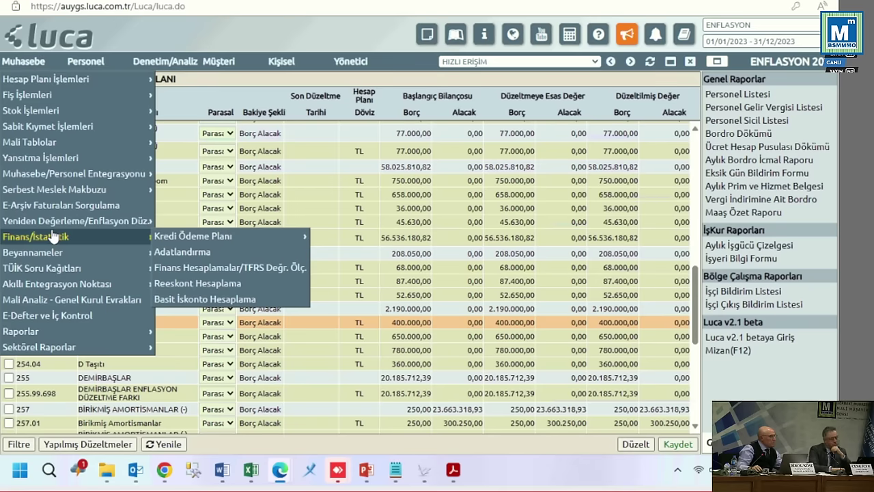
mouse_move(65, 220)
mouse_move(195, 252)
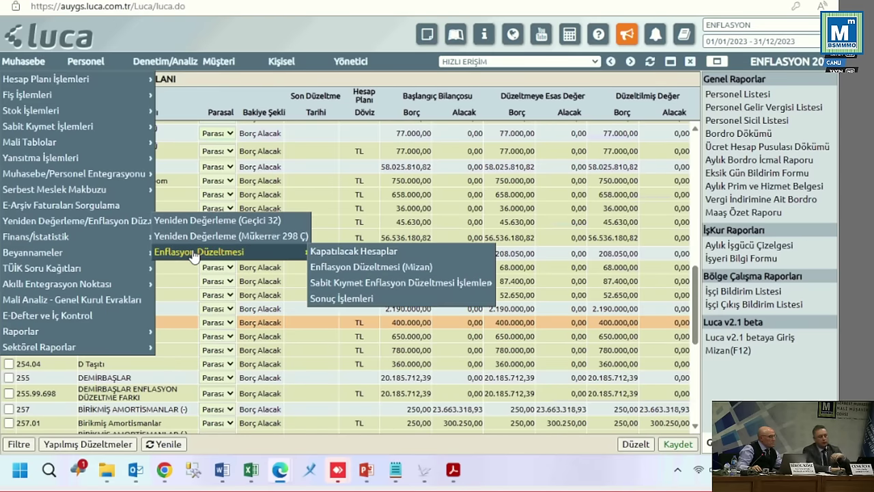
left_click(315, 252)
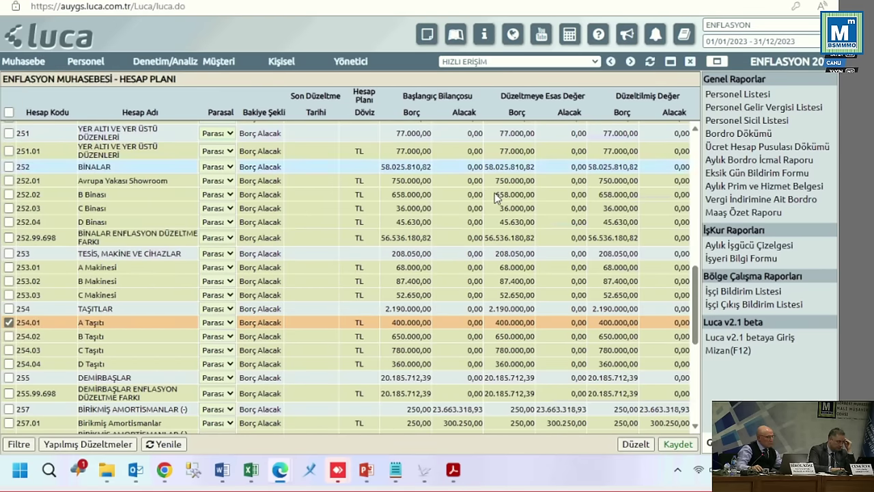
Step: Go to Sabit Kıymet Enflasyon Düzeltmesi, list all fixed assets without filters and dismiss the depreciation notice
left_click(22, 62)
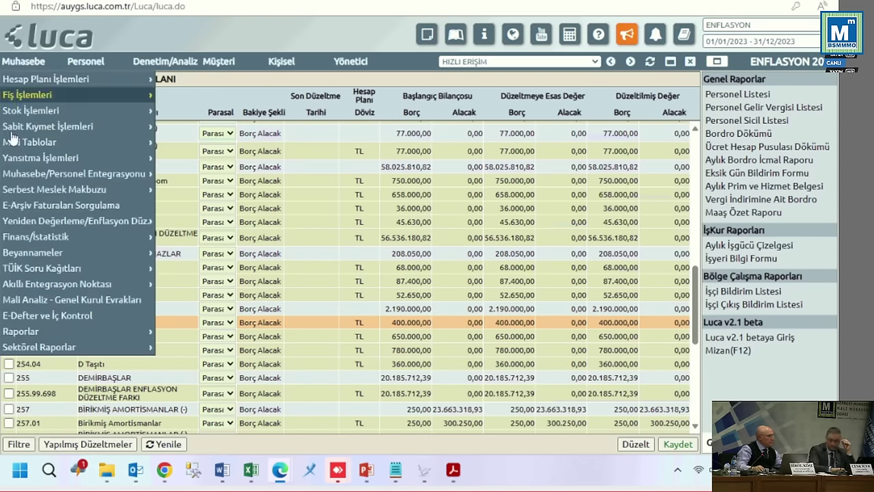
mouse_move(38, 227)
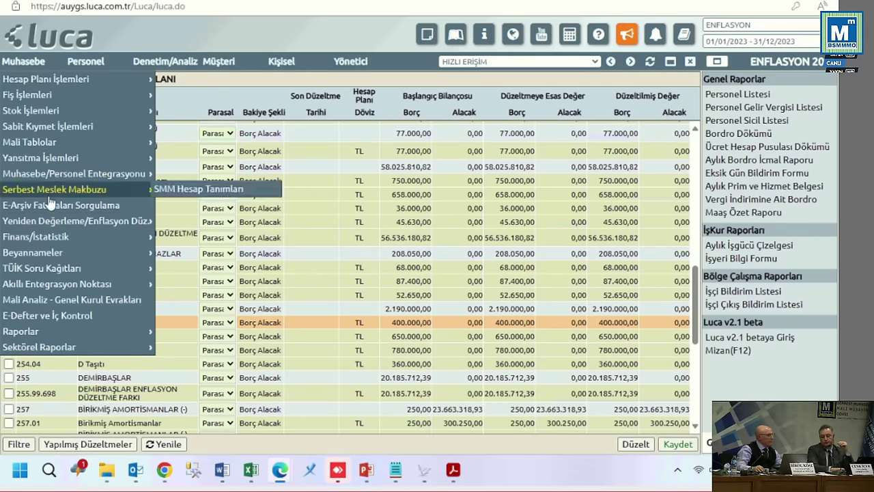
mouse_move(211, 252)
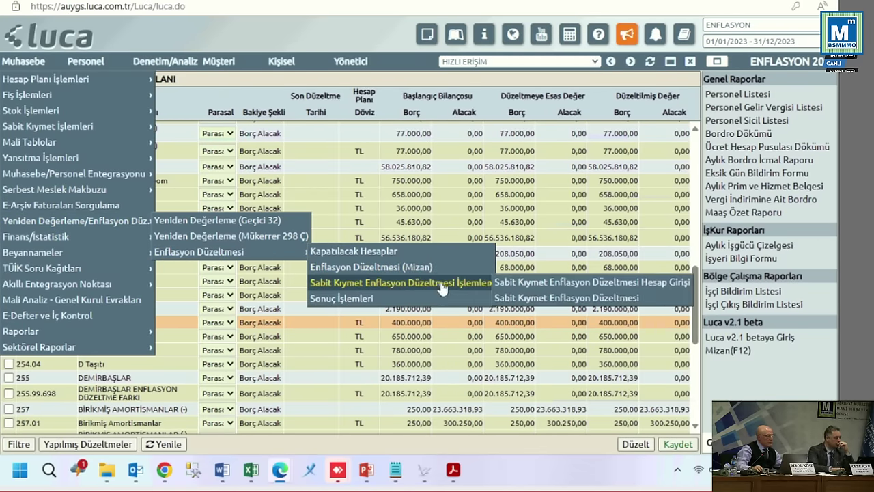
left_click(564, 300)
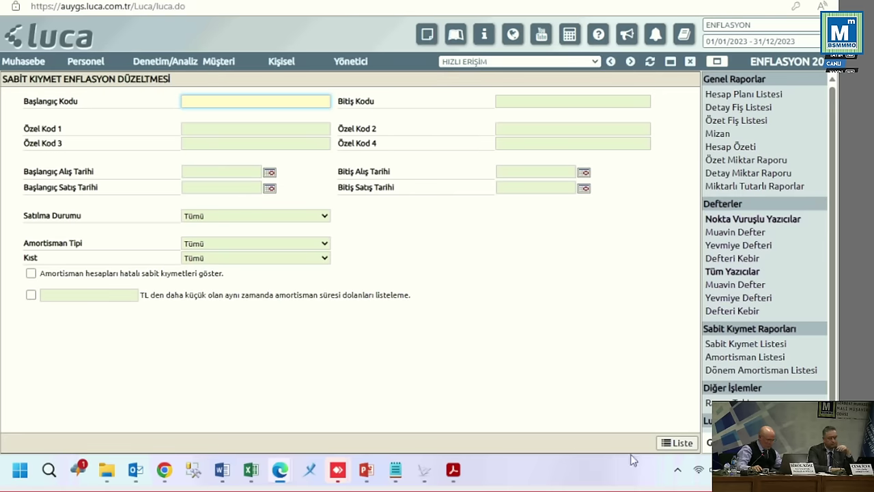
left_click(668, 443)
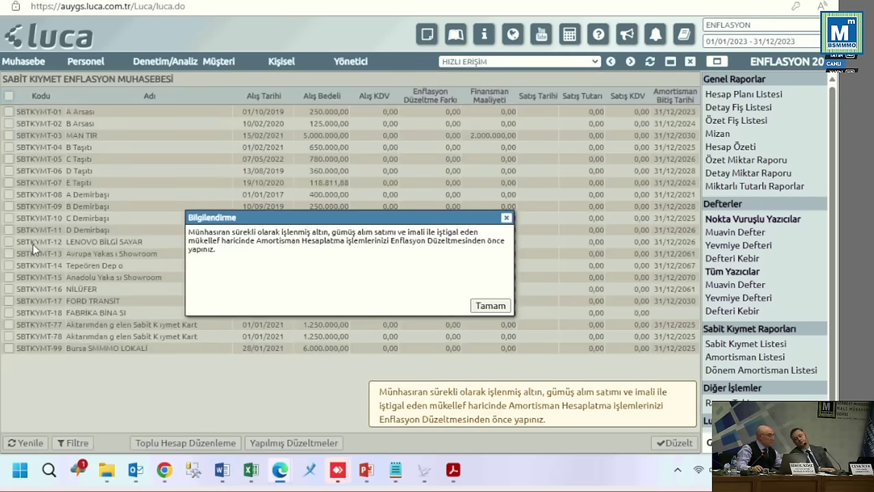
left_click(490, 305)
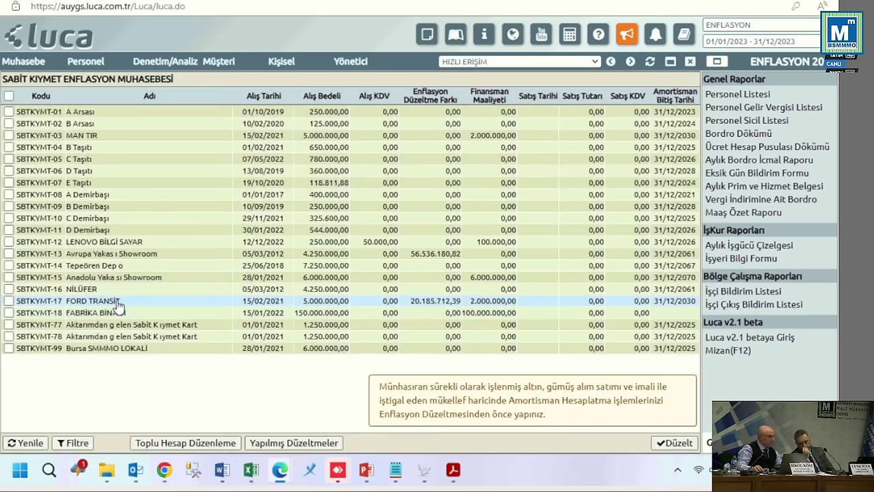
Step: Open the inflation correction form for fixed asset SBTKYMT-16 NİLÜFER and examine its cost correction section
left_click(9, 288)
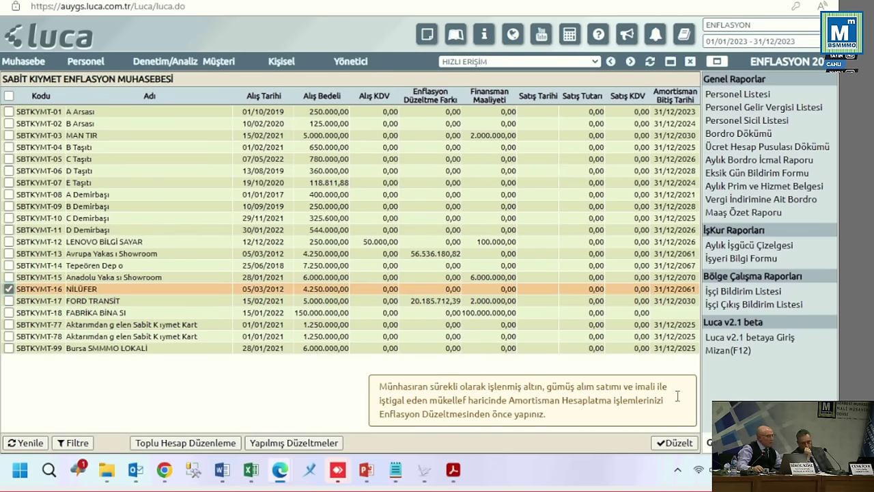
left_click(673, 443)
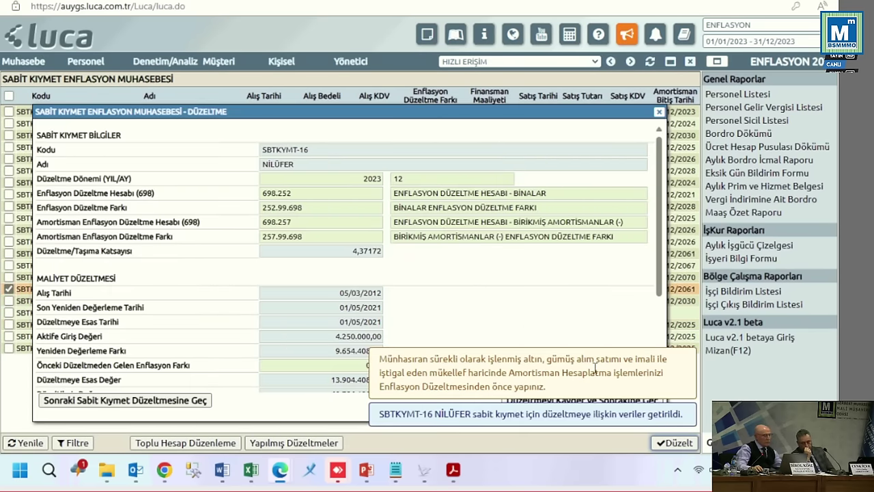
scroll(556, 301, "down", 4)
scroll(559, 304, "up", 3)
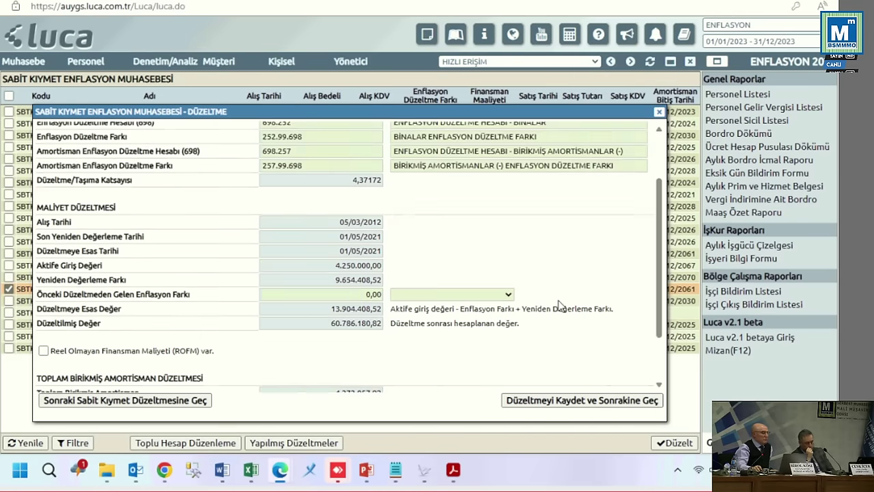
scroll(558, 305, "down", 1)
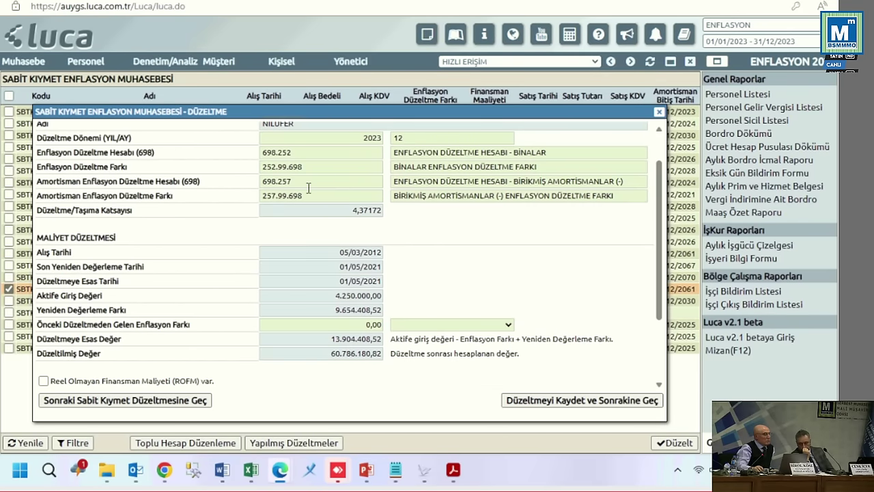
Step: Examine the NİLÜFER asset's code and its cost and depreciation inflation correction account (698) fields
left_click(318, 150)
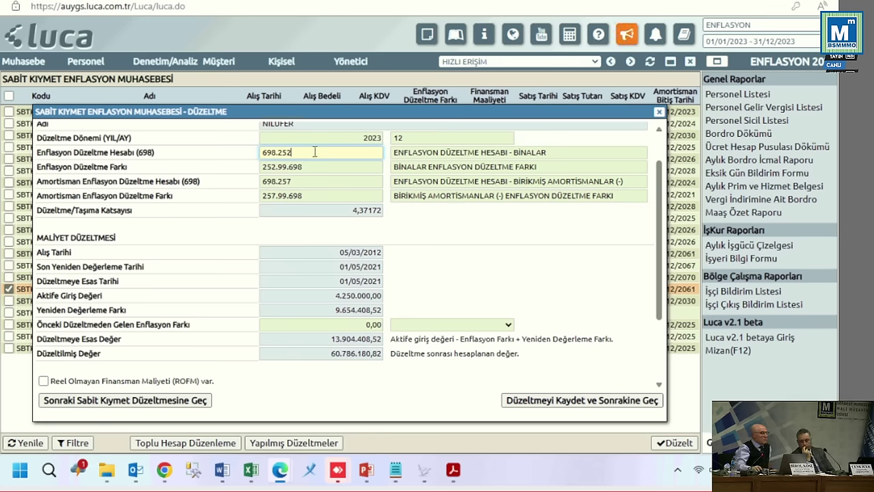
scroll(315, 152, "up", 2)
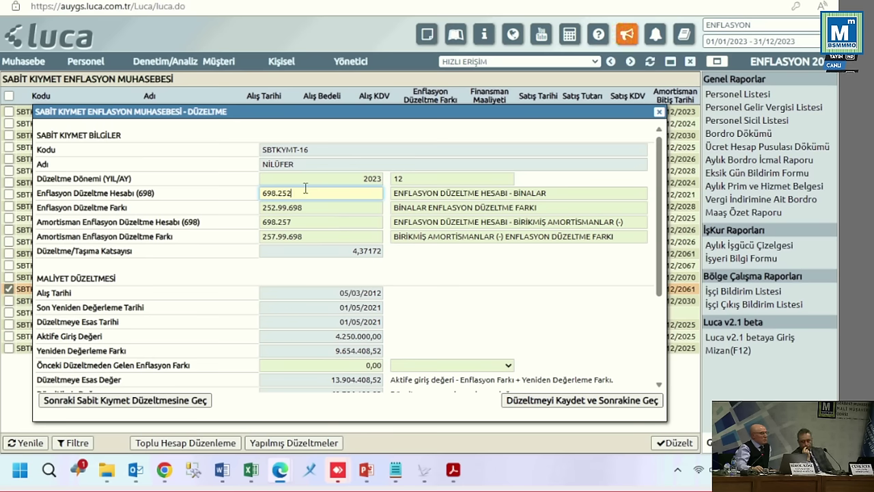
left_click_drag(309, 149, 261, 150)
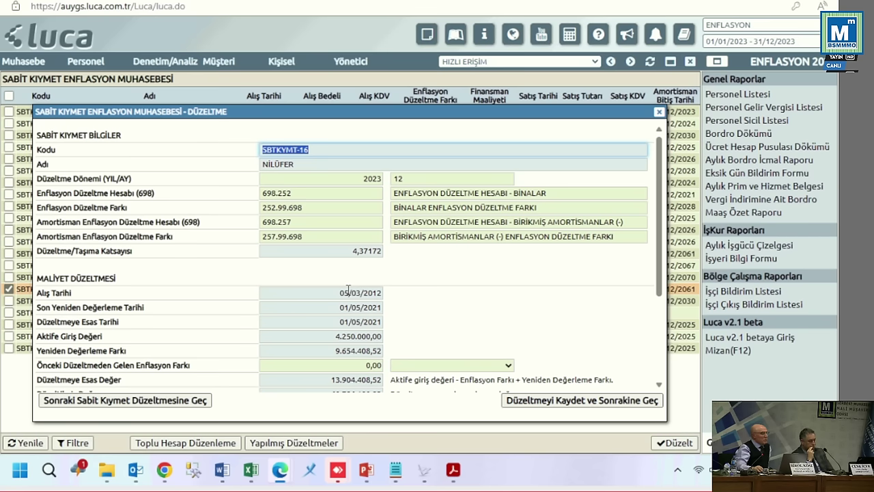
left_click(301, 195)
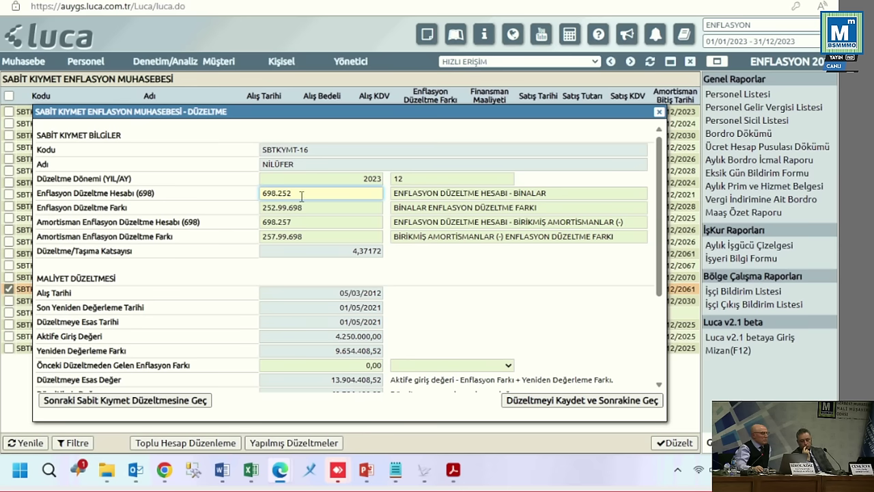
key("Tab")
key("Tab")
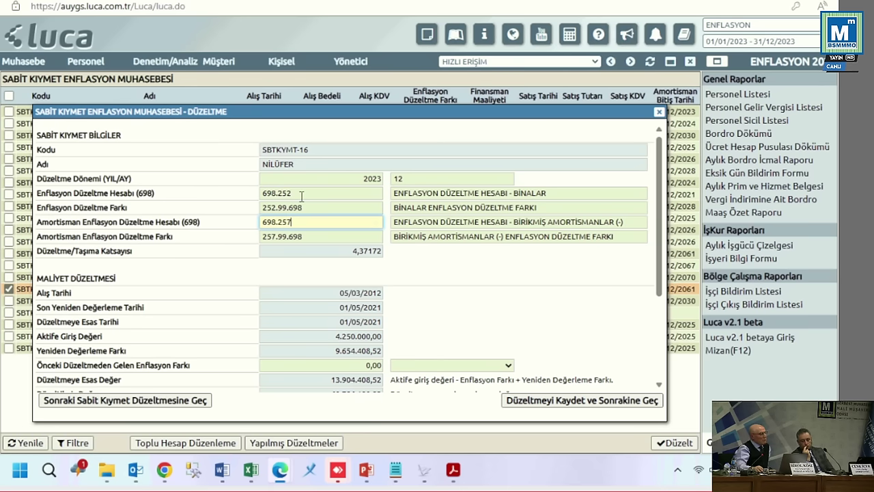
Step: Close the NİLÜFER asset's inflation correction form without saving and return to the fixed asset filter
left_click(301, 196)
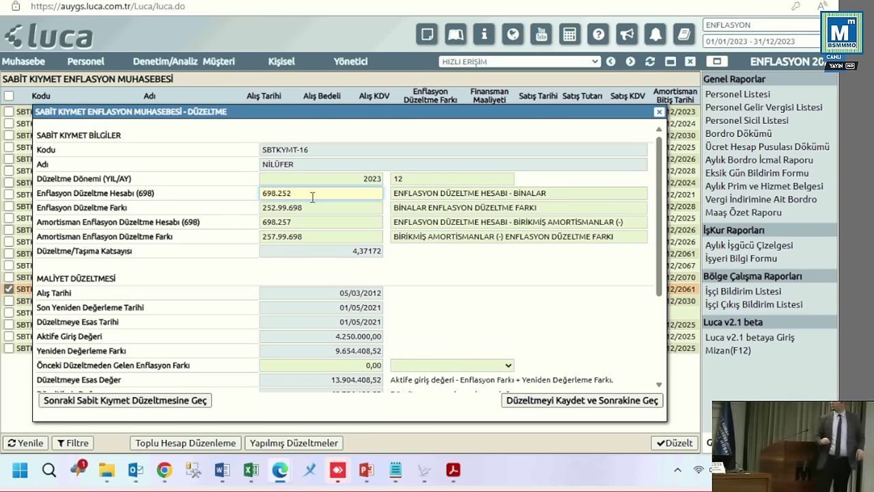
left_click(659, 112)
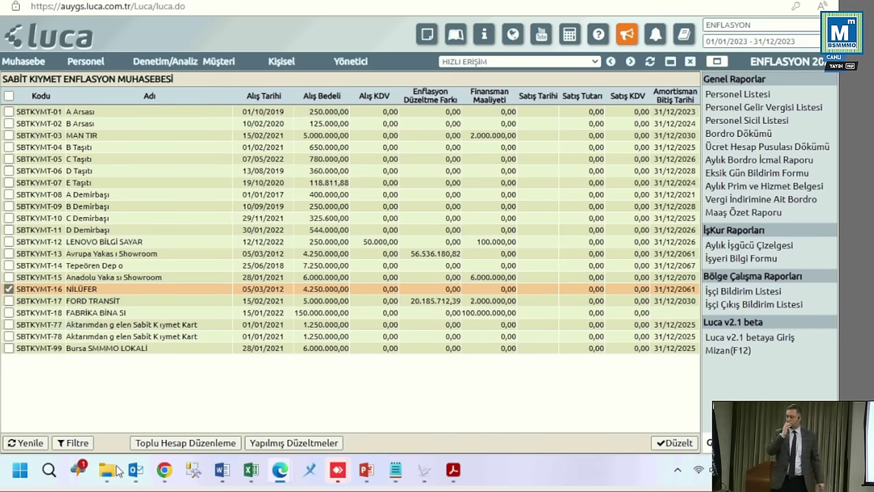
mouse_move(222, 470)
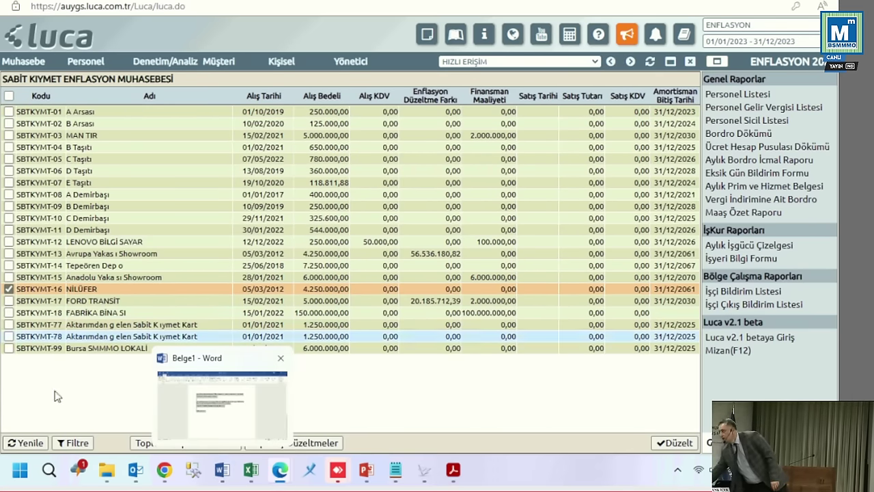
left_click(72, 443)
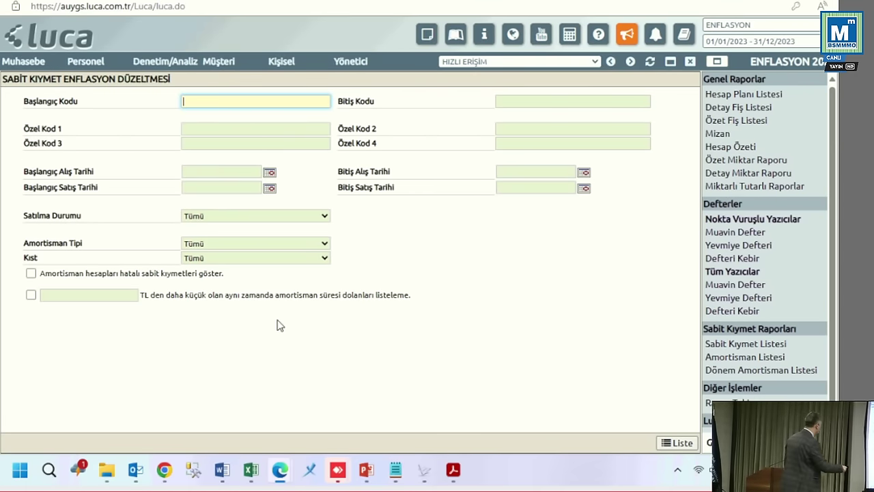
Step: Set the fixed asset filter to leave out assets below 60.000,00 TL whose depreciation period has ended, without showing only faulty depreciation accounts
left_click(31, 274)
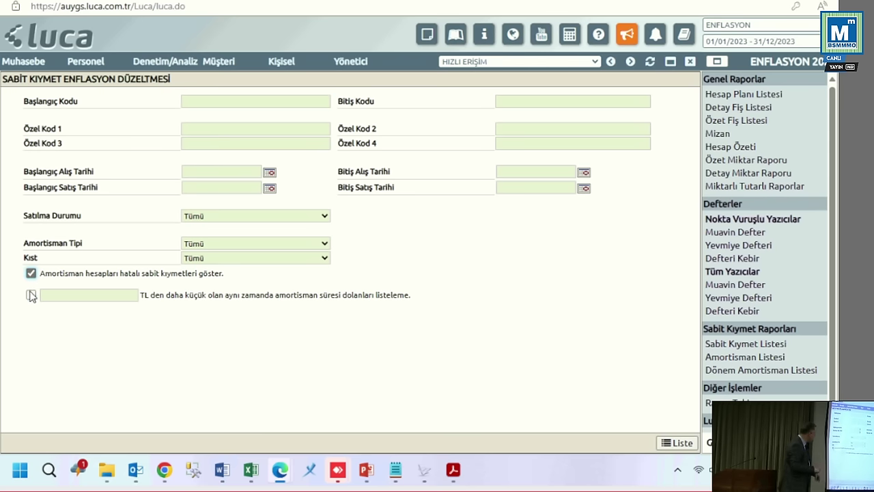
left_click(31, 295)
left_click(30, 274)
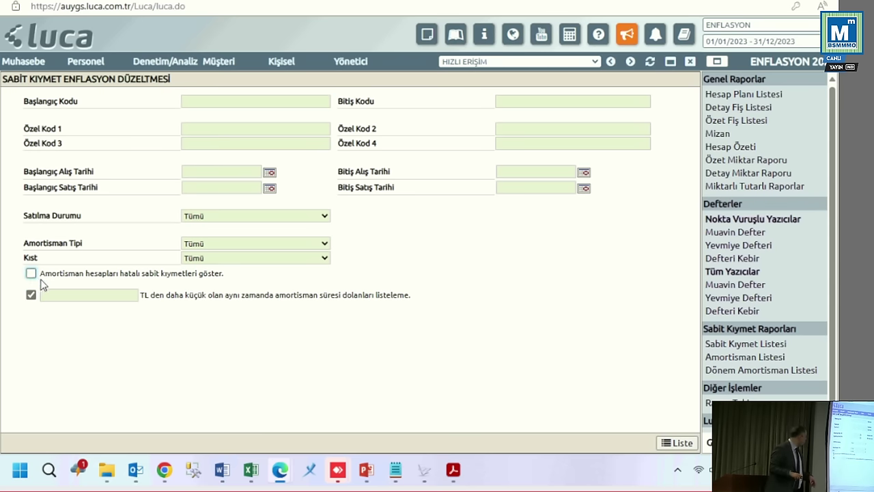
left_click(93, 296)
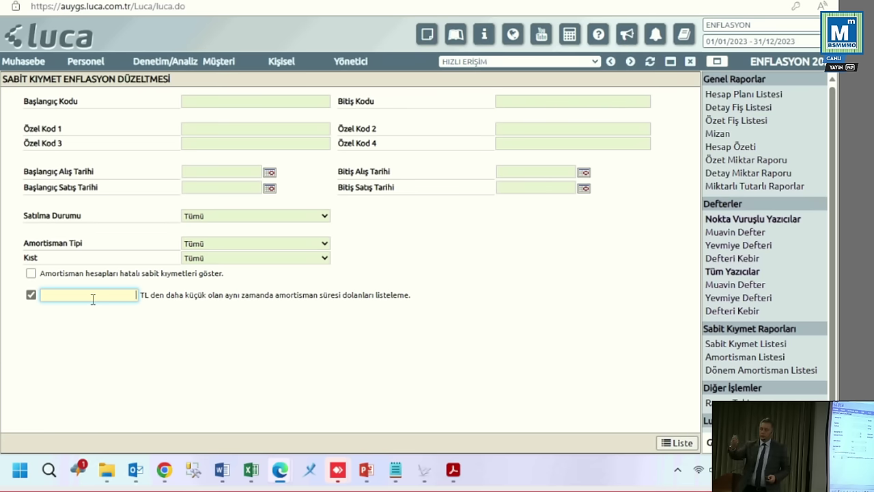
type("6000")
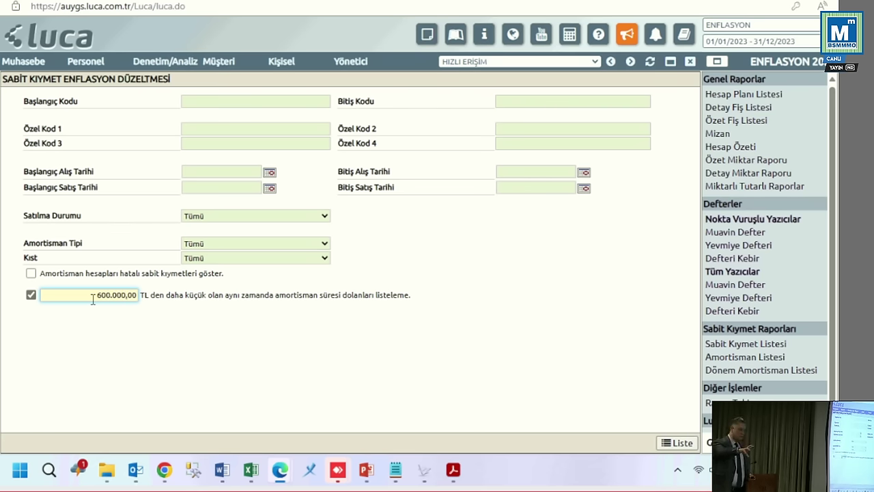
key("BackSpace")
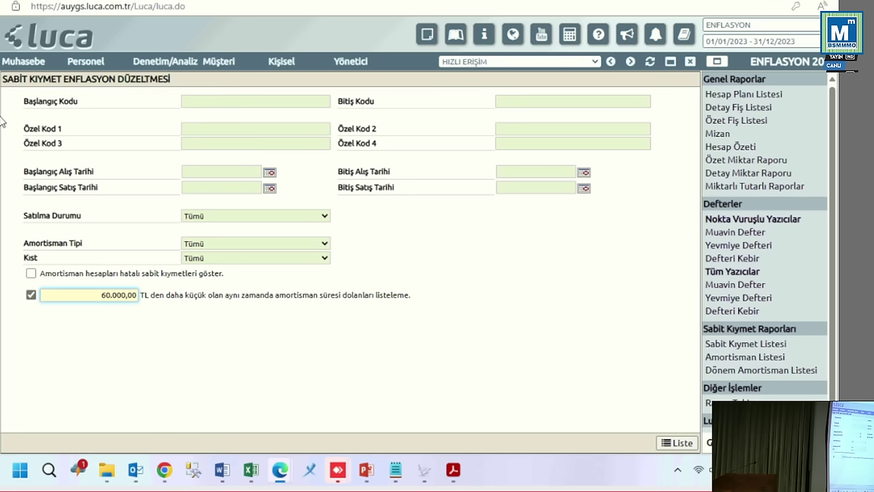
Step: Go to the account plan's Enflasyon Düzeltmesi screen, list the accounts with the default filter and look through their corrections
left_click(23, 61)
mouse_move(63, 241)
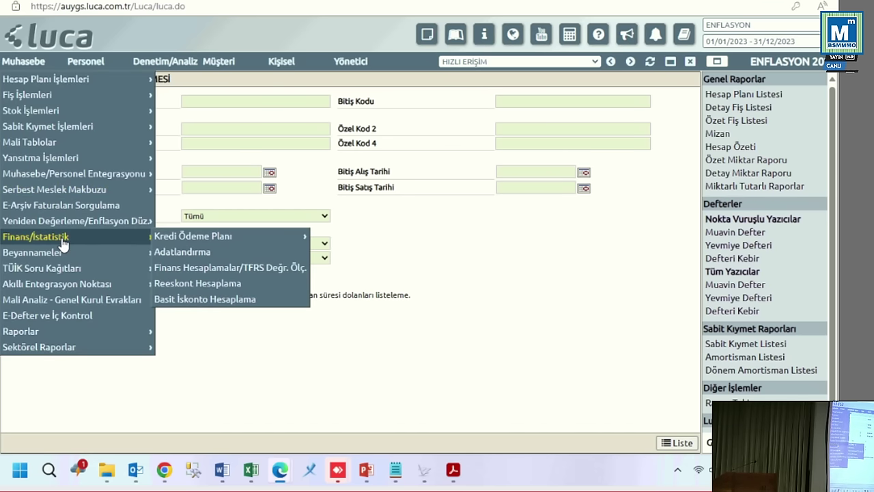
mouse_move(118, 222)
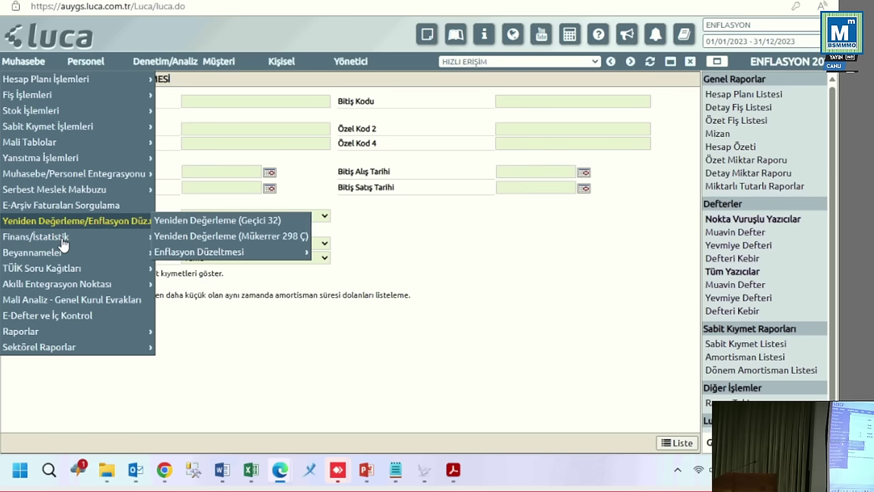
mouse_move(232, 252)
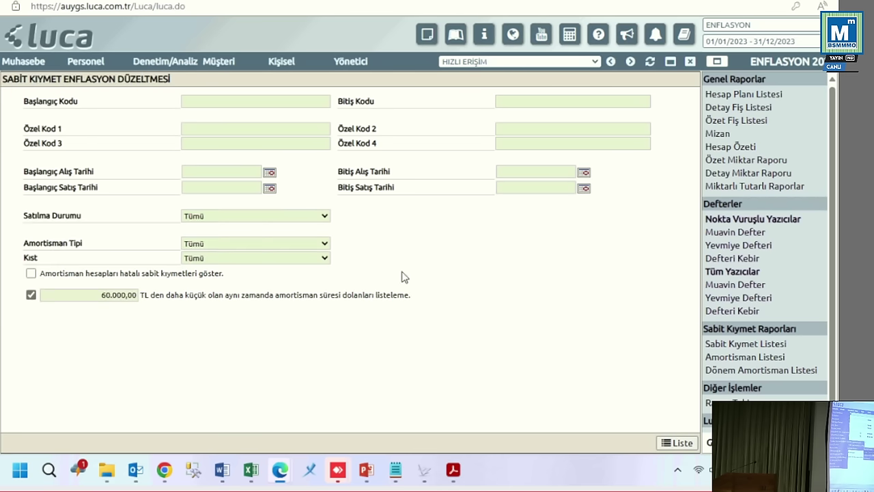
left_click(522, 307)
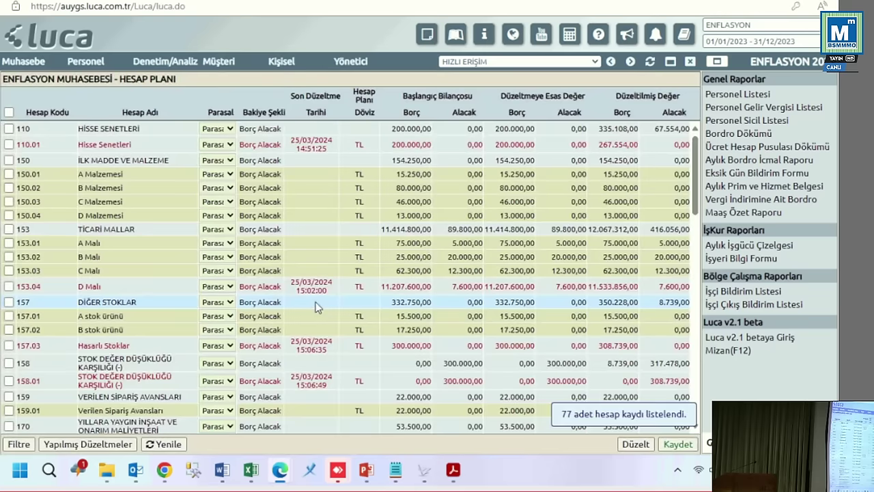
scroll(316, 306, "down", 5)
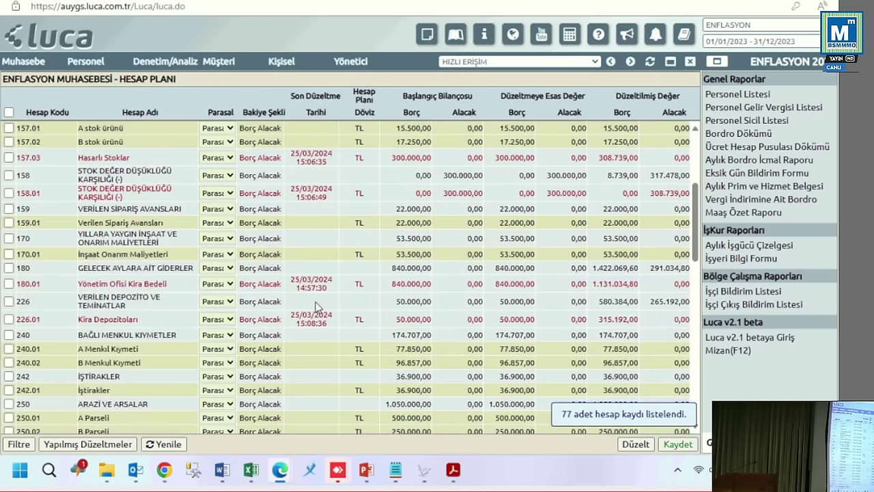
scroll(121, 326, "down", 3)
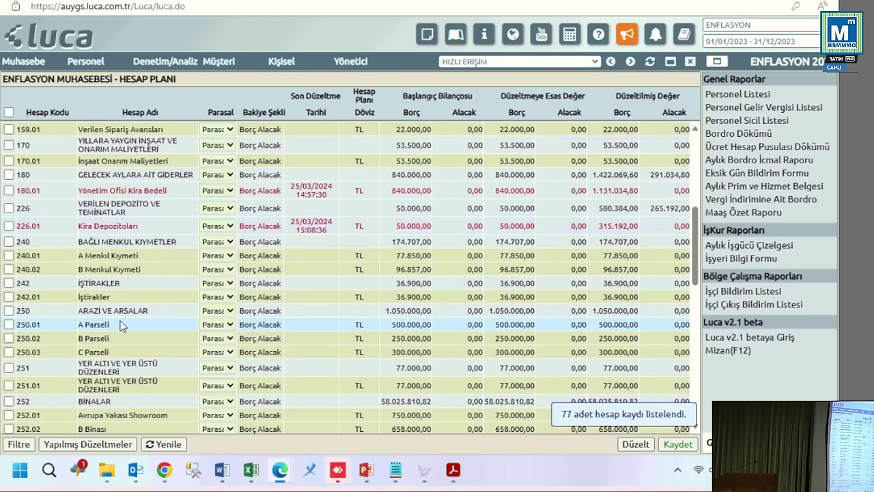
Step: Check the completed account corrections and start a new correction listing non-monetary accounts with balances for Ocak 2023 - Aralık 2023
left_click(87, 445)
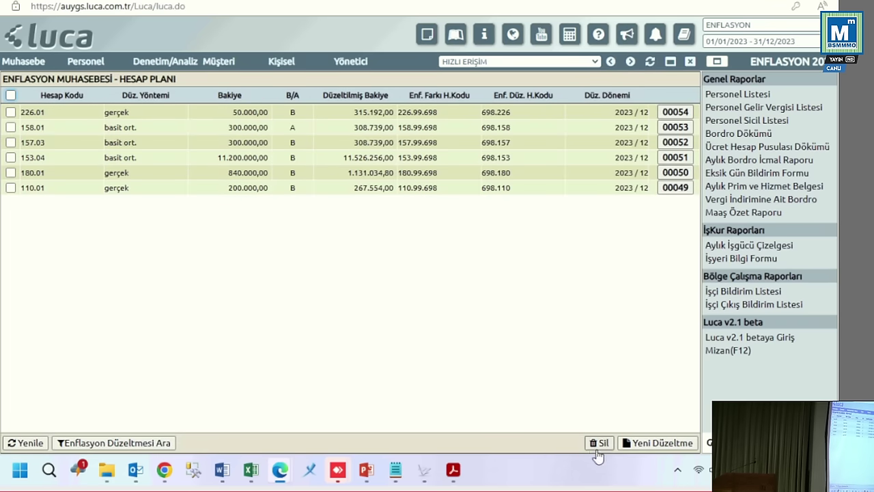
left_click(679, 442)
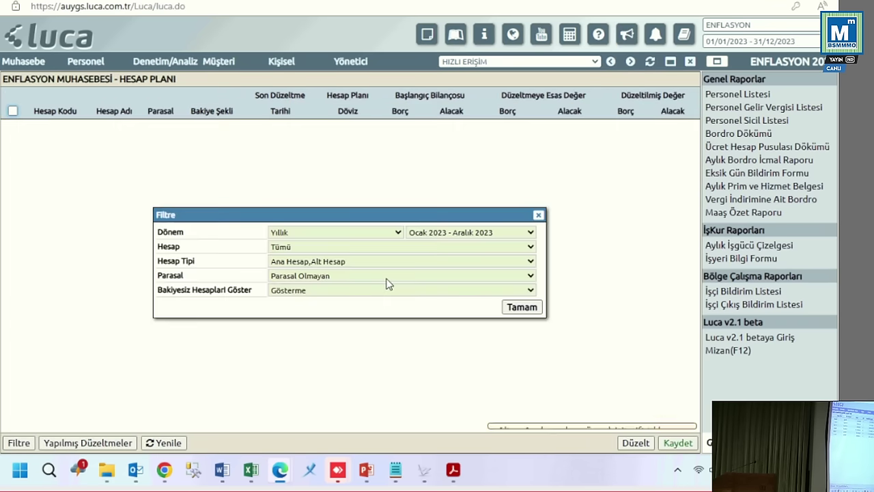
left_click(519, 307)
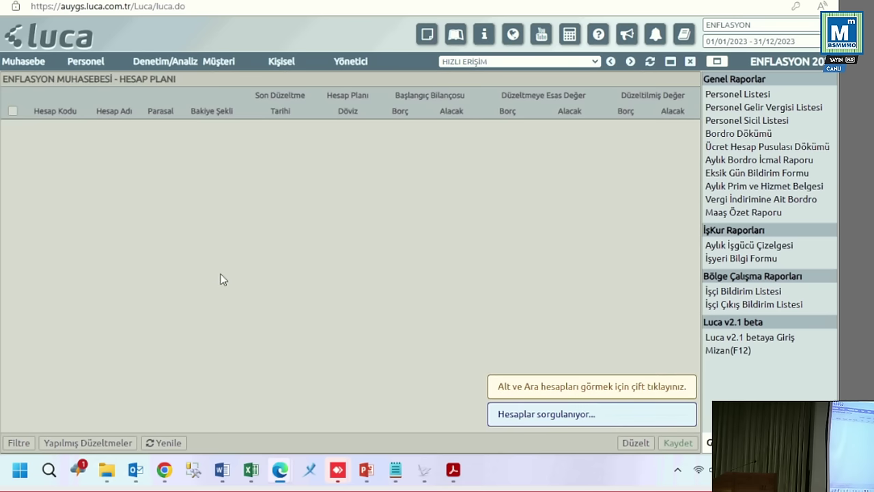
Step: Open the inflation correction form for account 340.01 Alınan Sipariş Avansları, accepting the difference account transfer prompt
scroll(190, 204, "down", 15)
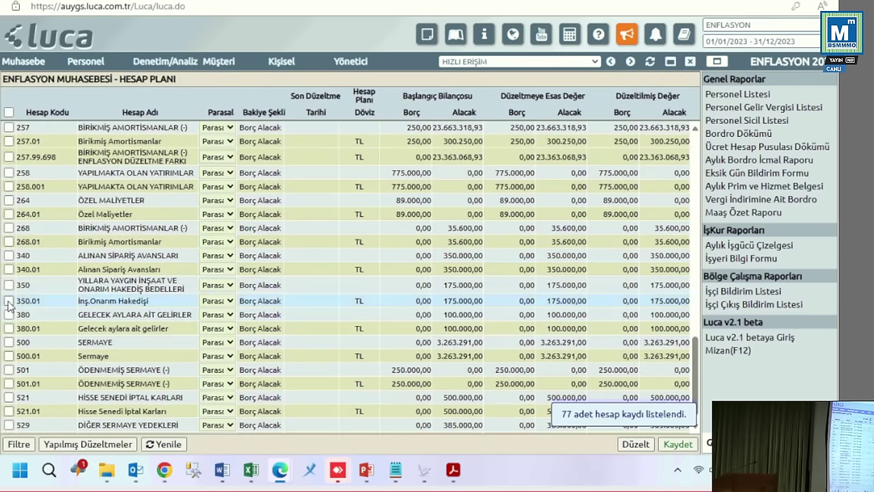
left_click(9, 269)
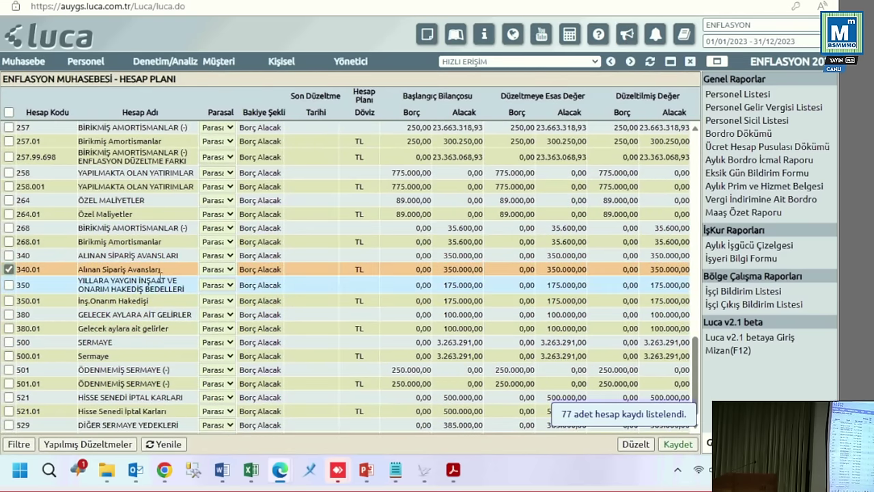
left_click(634, 444)
left_click(486, 89)
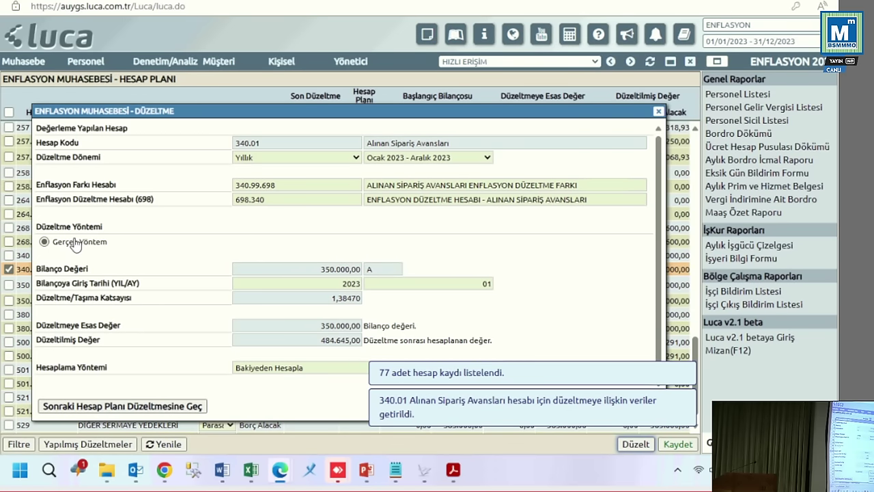
Step: Set account 340.01's balance sheet entry month to 10, save the correction and close the process log
left_click(486, 285)
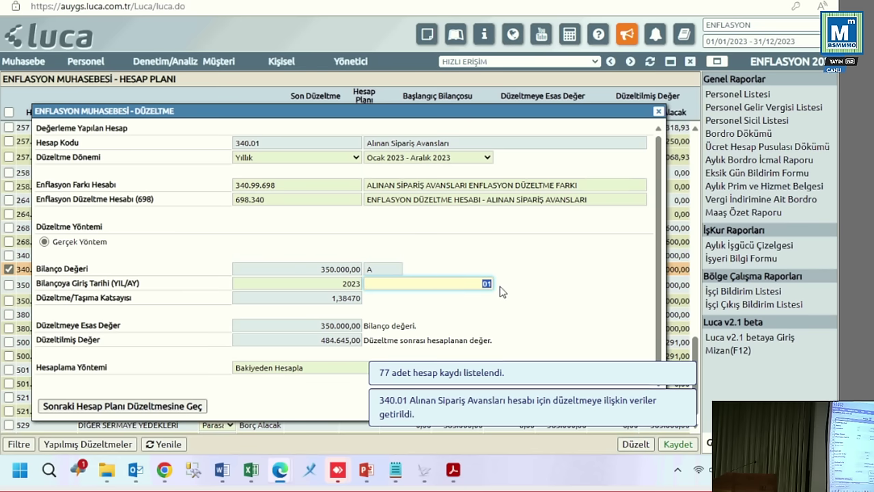
type("10")
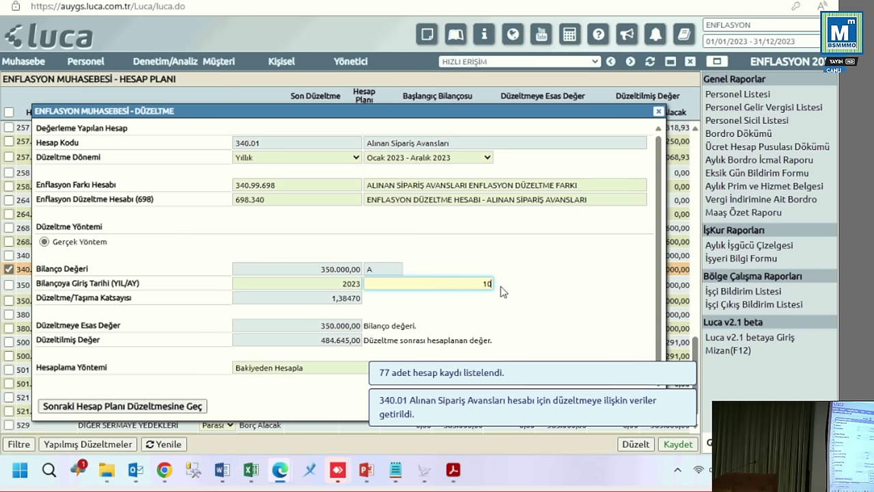
left_click(564, 311)
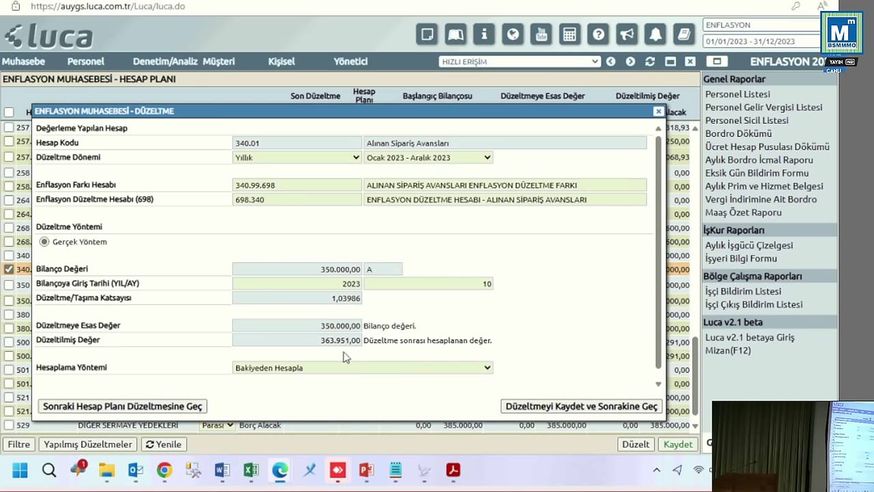
left_click(498, 403)
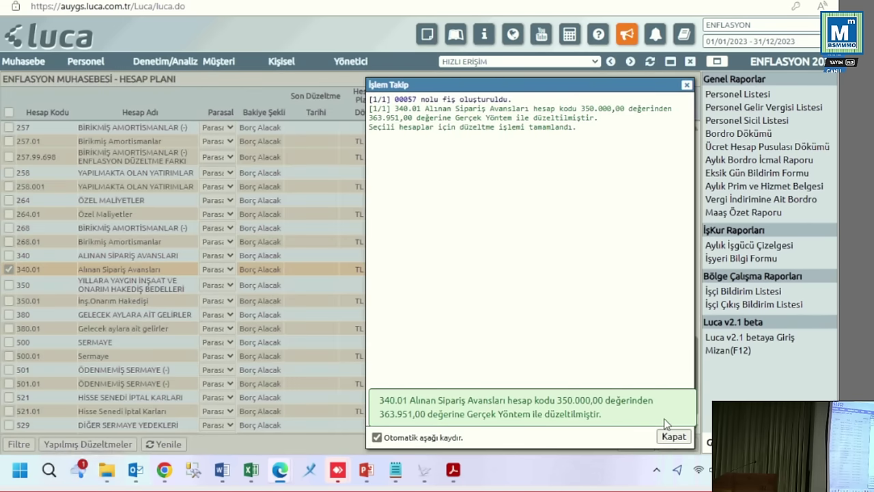
left_click(674, 435)
Step: Reopen the correction form for account 340.01, accepting the difference account transfer prompt and dismissing the notifications
scroll(142, 313, "down", 1)
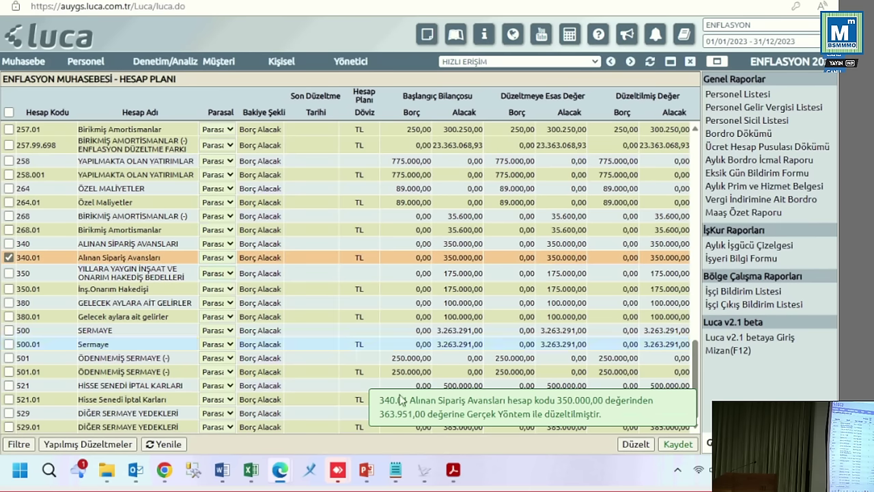
left_click(636, 444)
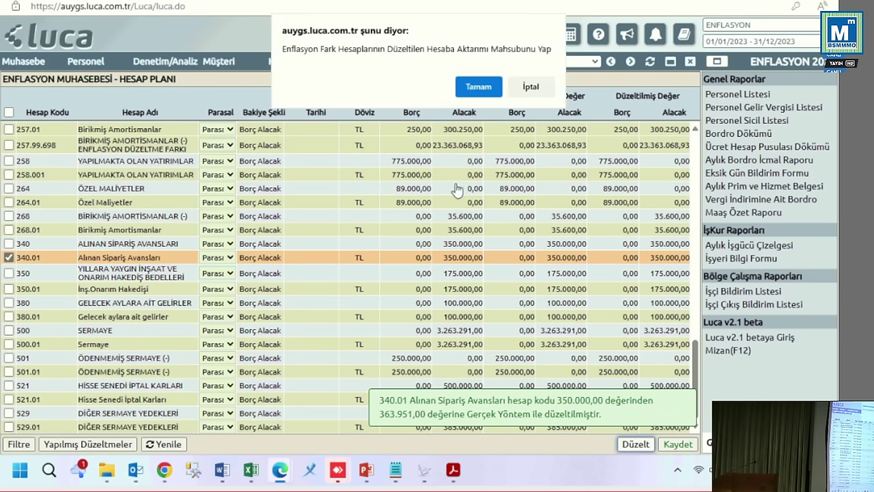
left_click(479, 87)
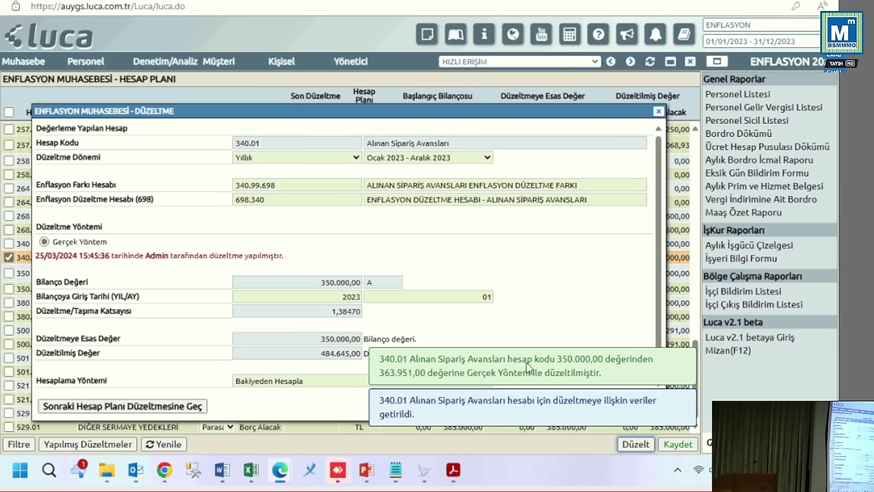
left_click_drag(606, 390, 571, 393)
left_click(557, 363)
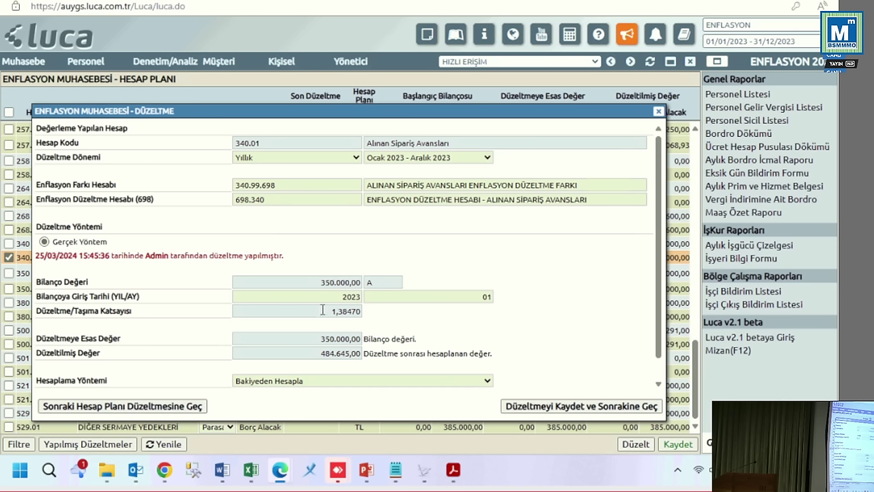
Step: Switch account 340.01's calculation method to Hareketlerden Hesapla and add an empty row to the movement table
scroll(278, 352, "down", 1)
left_click(289, 360)
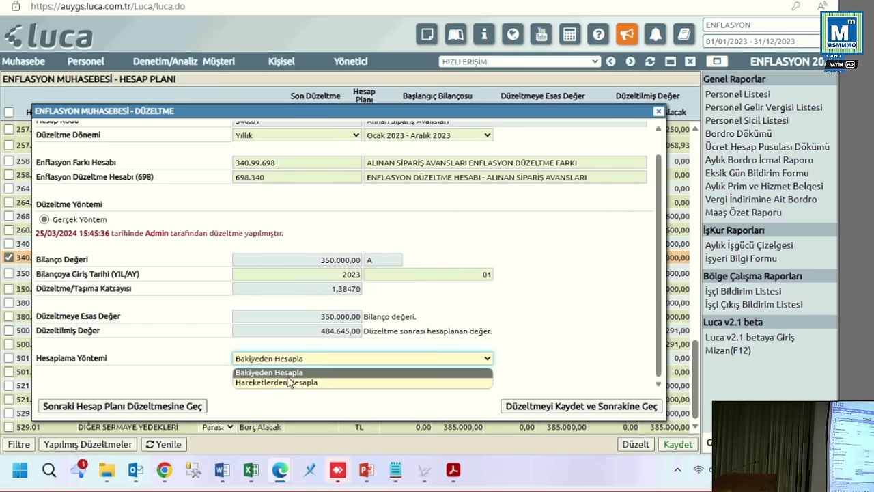
left_click(288, 382)
scroll(290, 386, "down", 2)
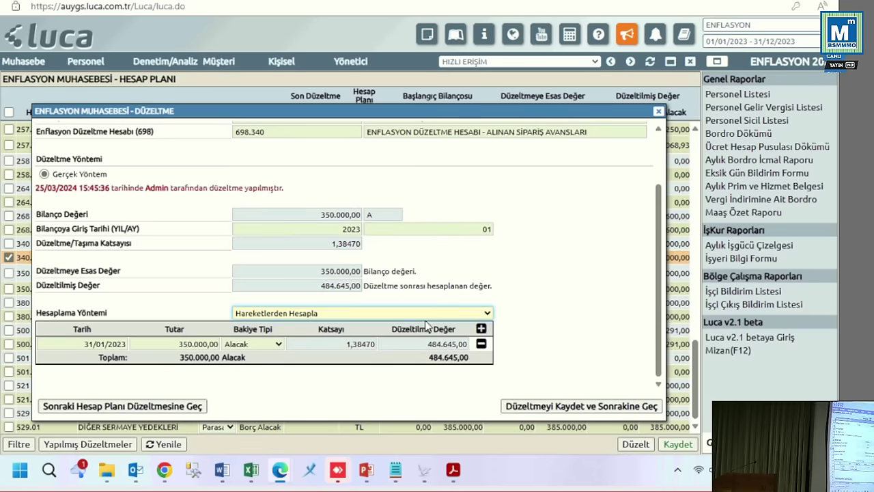
left_click(481, 329)
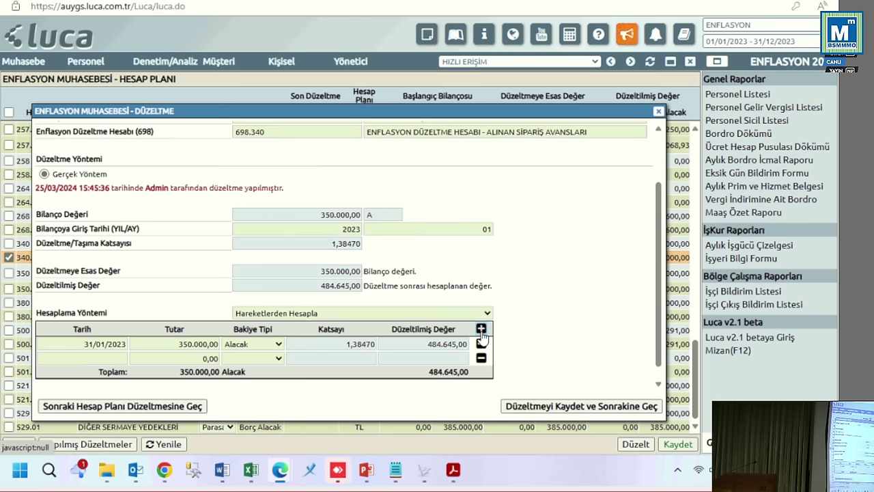
Step: Return account 340.01's calculation method to Bakiyeden Hesapla and select the balance sheet entry year for editing
left_click(358, 313)
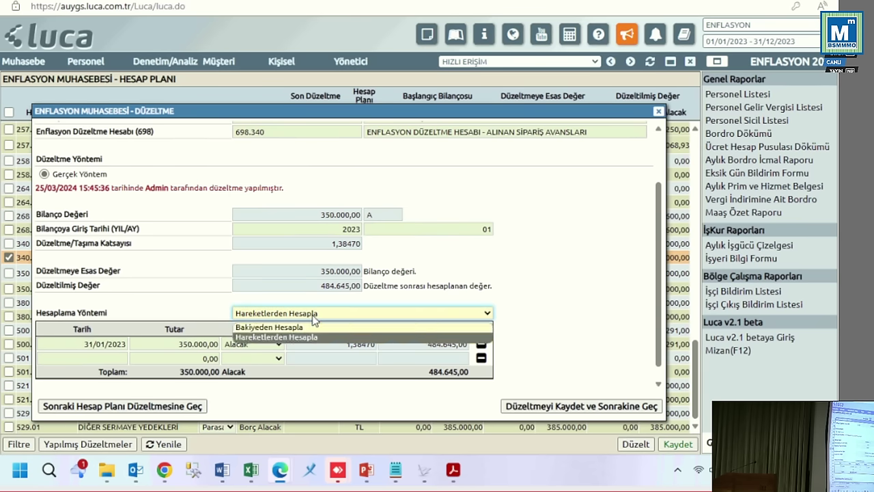
left_click(280, 328)
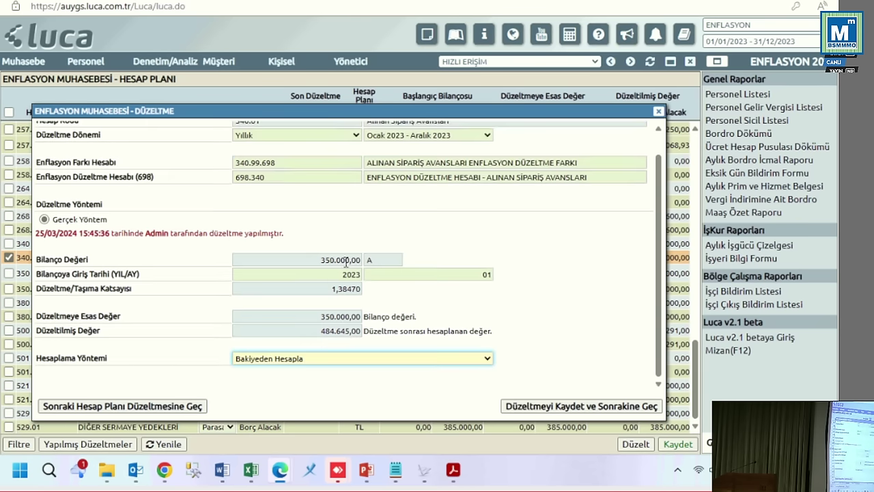
left_click(333, 271)
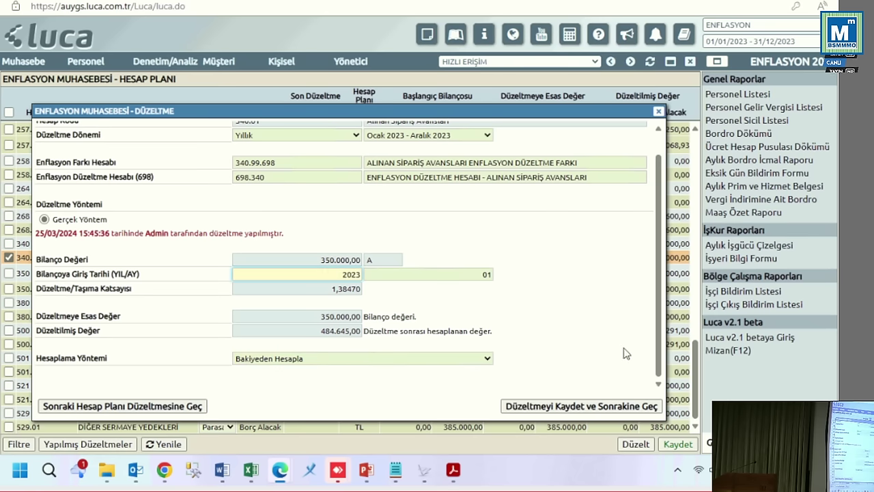
Step: Set account 340.01's balance sheet entry month back to 10, save the correction again and close its process log
key("Tab")
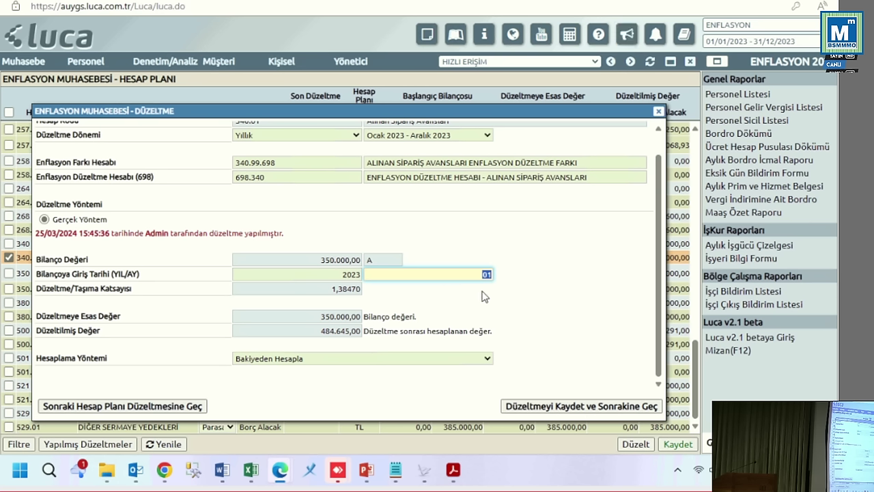
type("10")
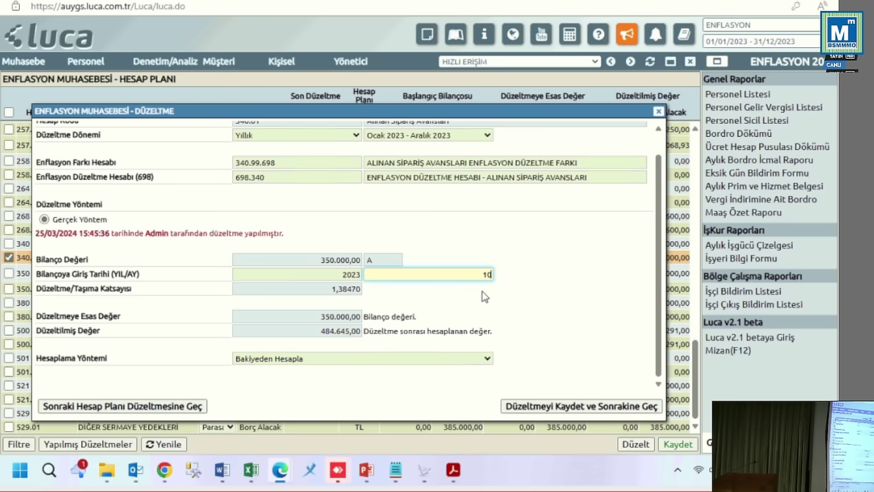
left_click(612, 331)
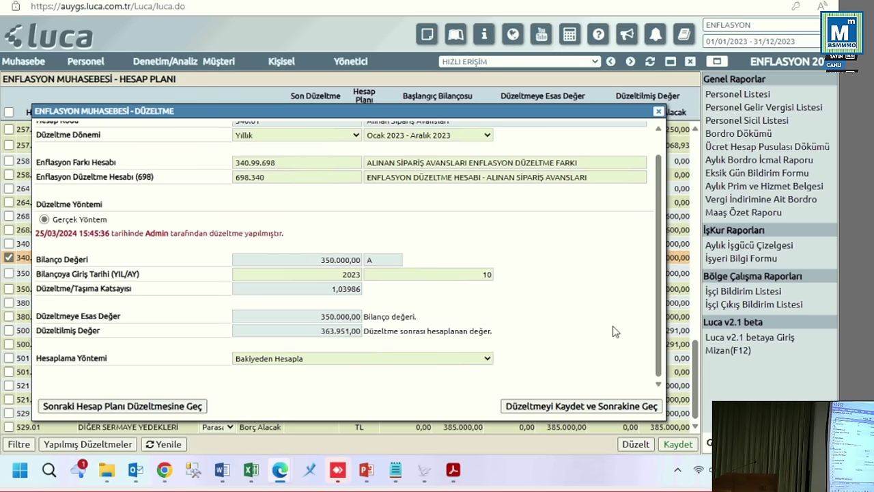
left_click(567, 406)
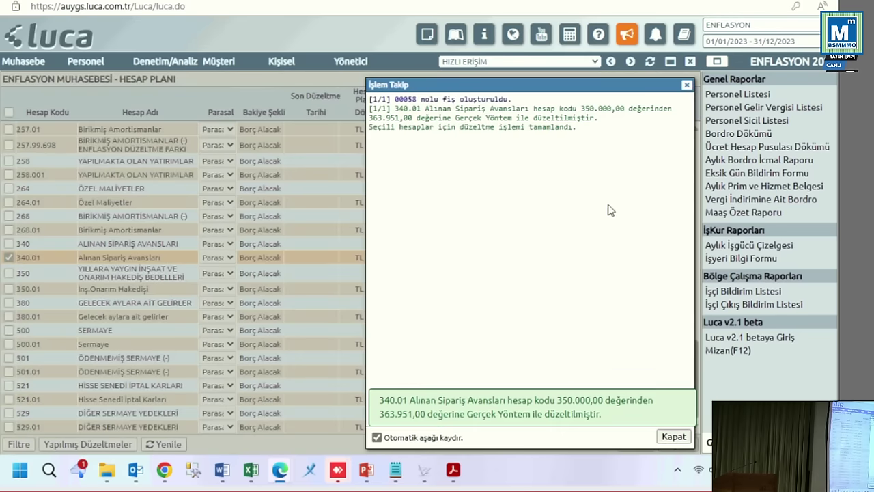
left_click(686, 86)
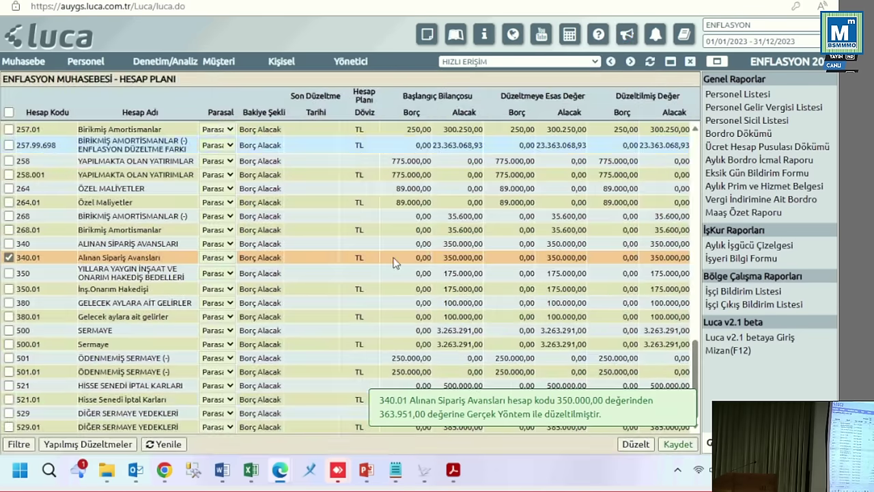
Step: Deselect account 340.01 and open the correction form for account 500.01 Sermaye, accepting the difference account transfer prompt
left_click(8, 258)
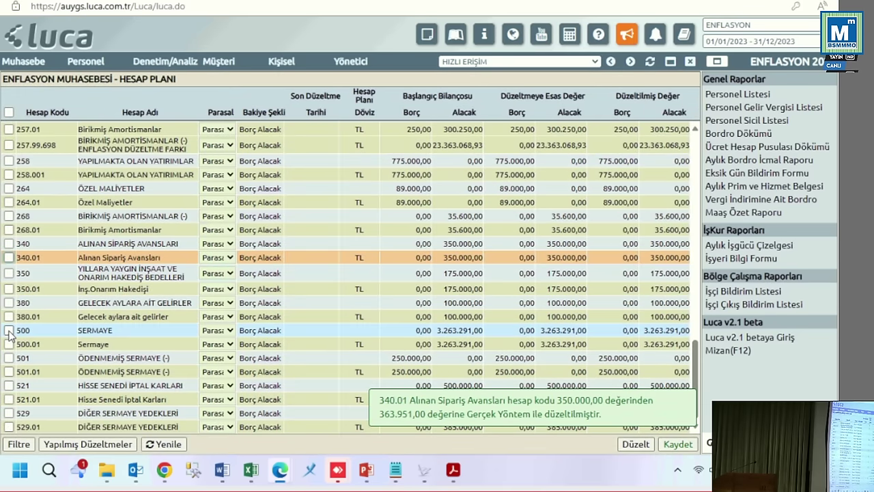
left_click(8, 344)
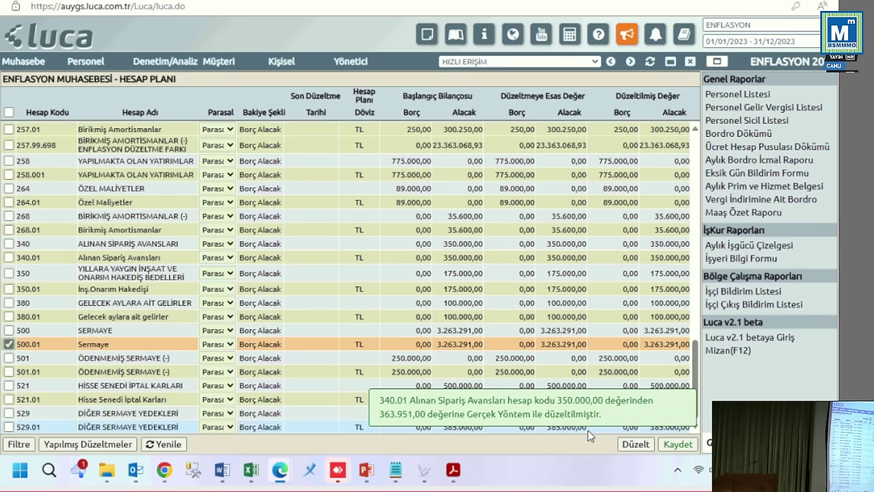
left_click(644, 451)
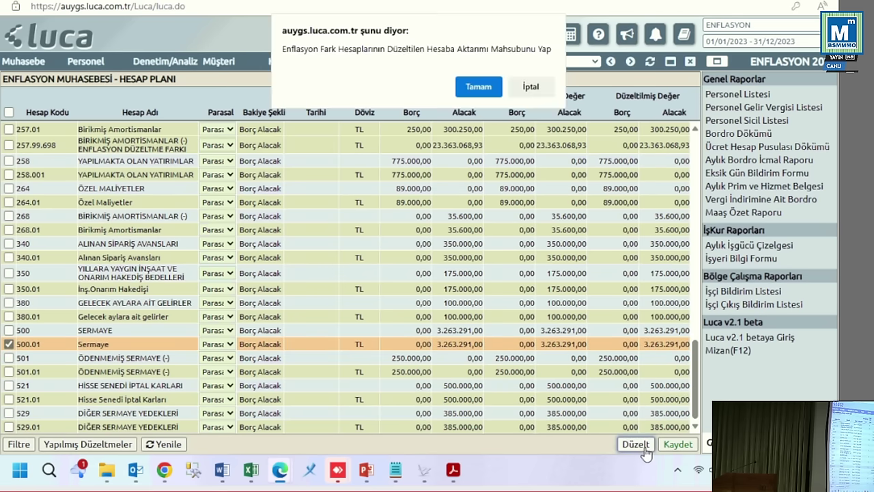
left_click(489, 89)
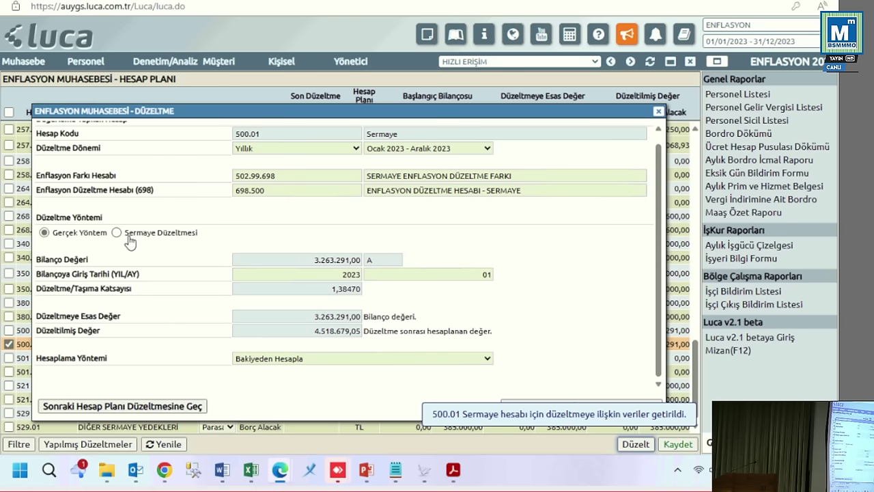
Step: Check account 500.01's calculation method options and switch its correction method to Sermaye Düzeltmesi
left_click(329, 360)
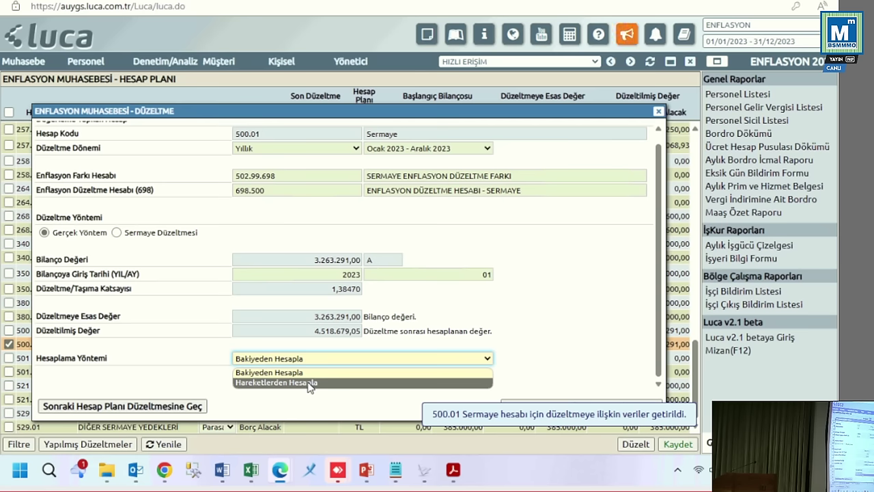
left_click(117, 233)
left_click(117, 234)
scroll(369, 252, "down", 2)
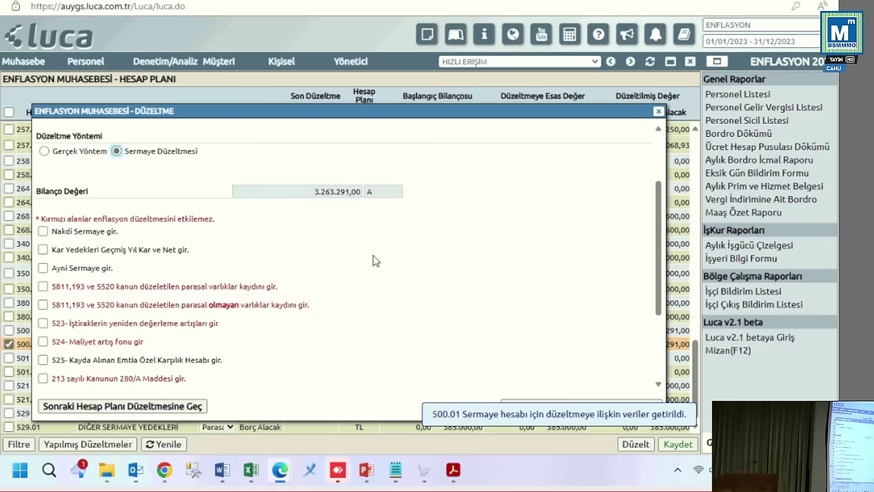
scroll(375, 261, "down", 1)
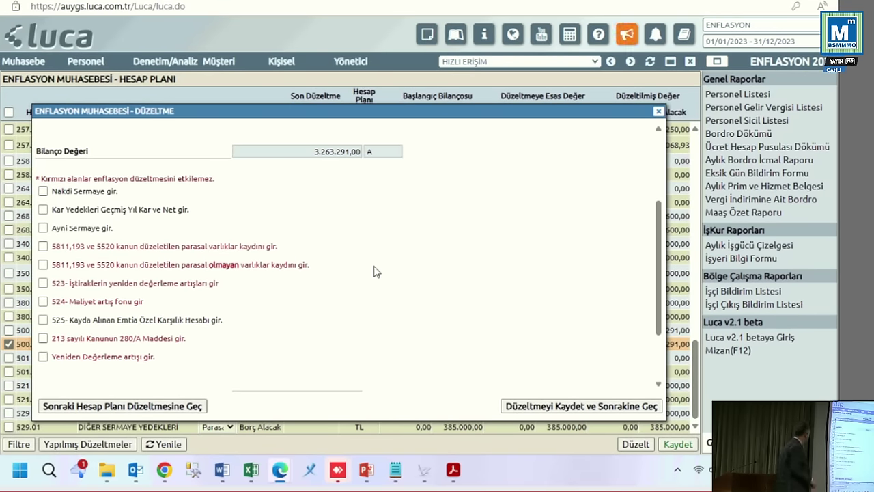
Step: Enable Nakdi Sermaye, enter a payment dated 08/11/2011 with a paid amount of 2.000.000,00, and add an empty row
left_click(43, 191)
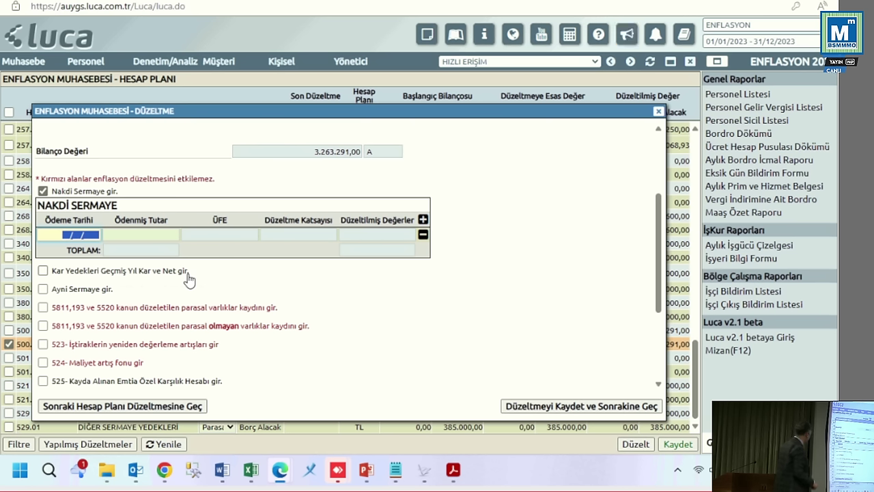
type("08/")
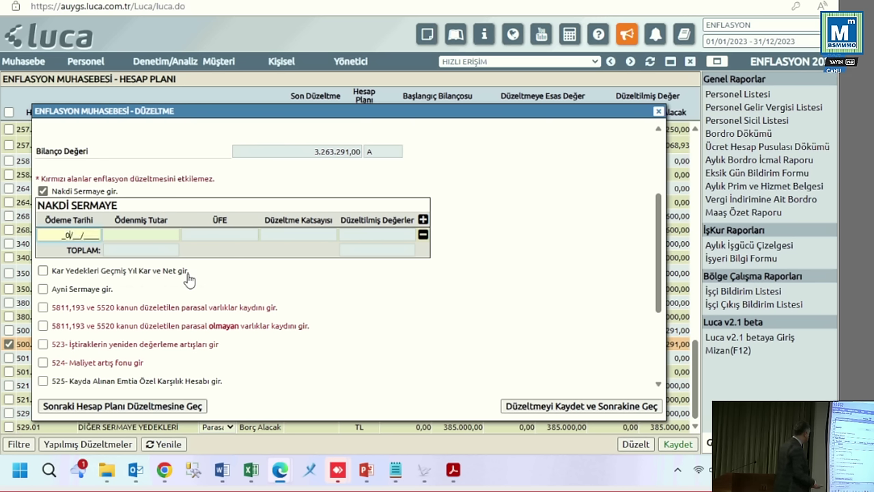
type("11/")
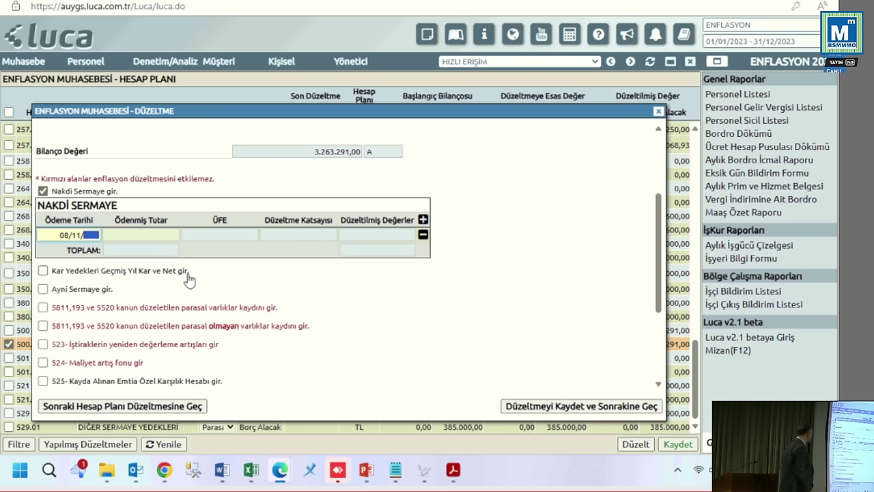
type("_2011")
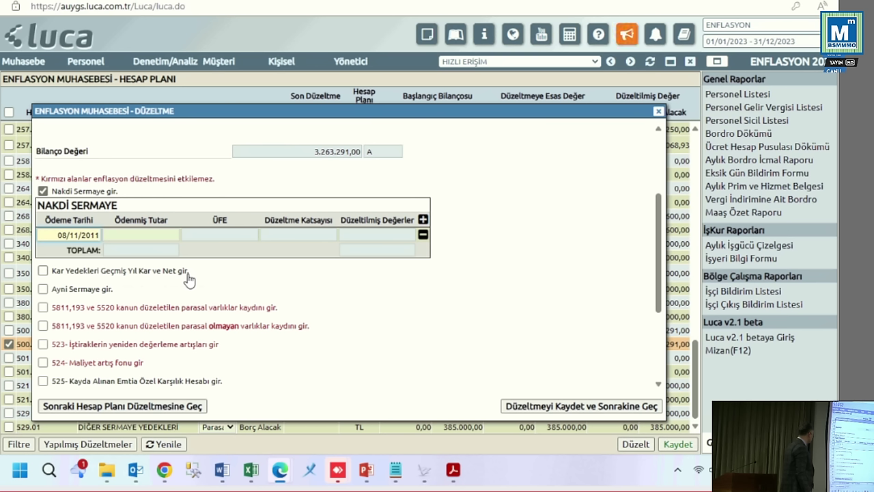
left_click(146, 234)
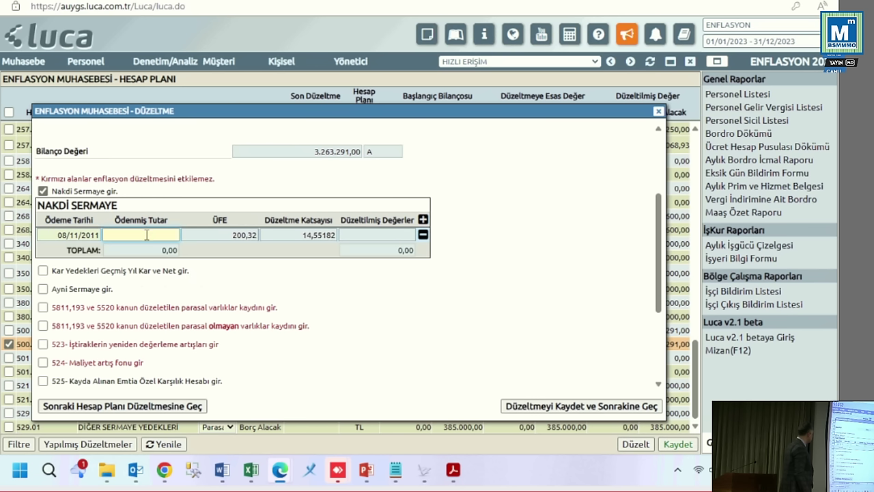
type("20,00")
type("0")
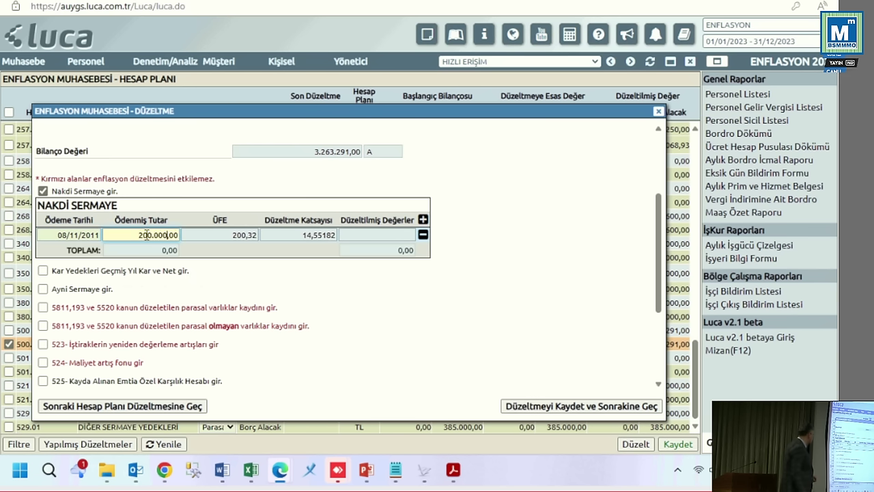
type("0")
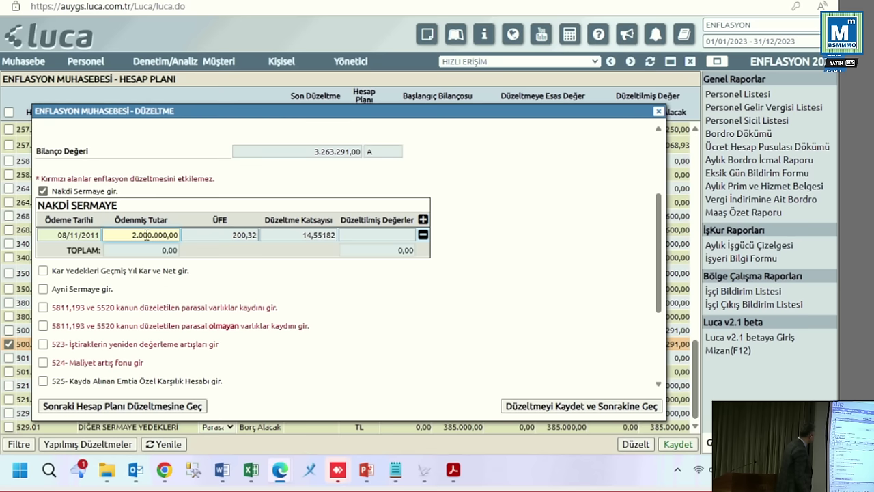
left_click(209, 238)
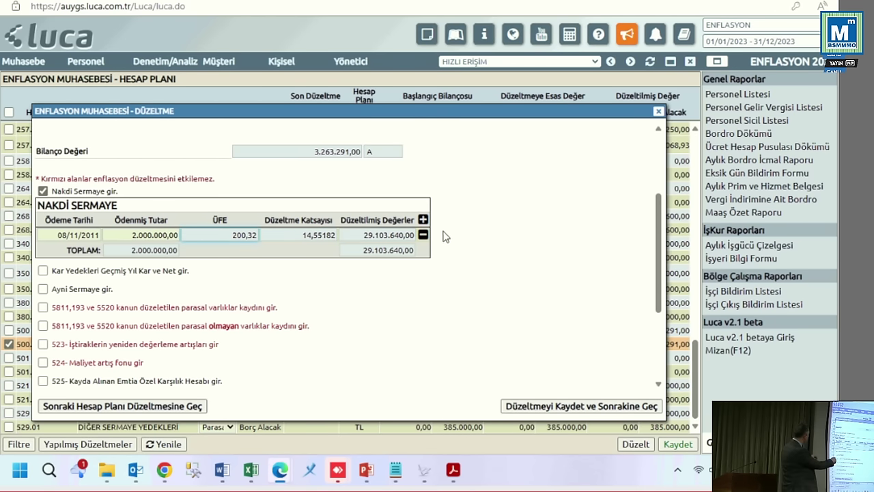
left_click(424, 220)
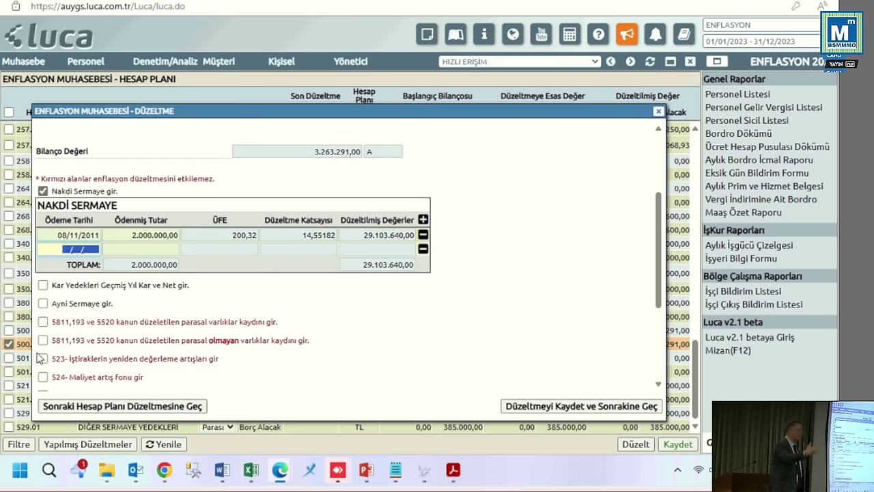
Step: Enable the 5811, 193 and 5520 monetary assets section and enter 01/10/2023 with amount 10.000,00 in the 5811 row
scroll(71, 286, "down", 3)
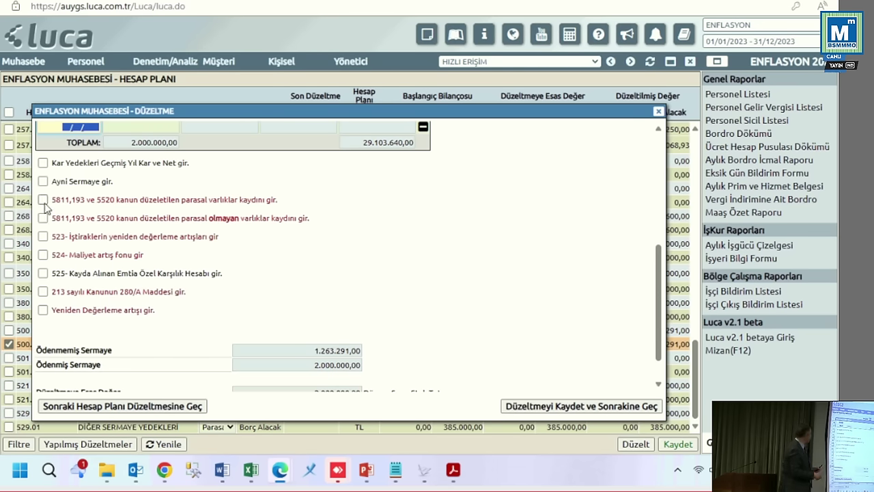
scroll(45, 208, "up", 3)
scroll(63, 251, "down", 2)
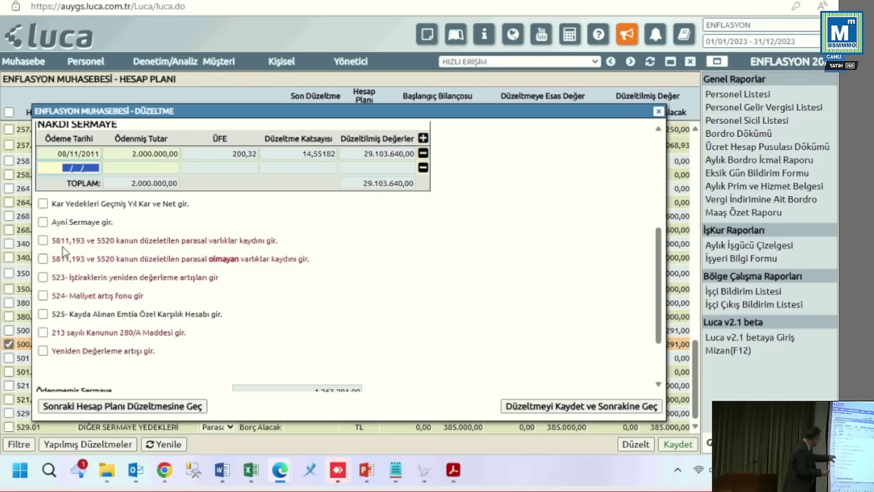
left_click(42, 241)
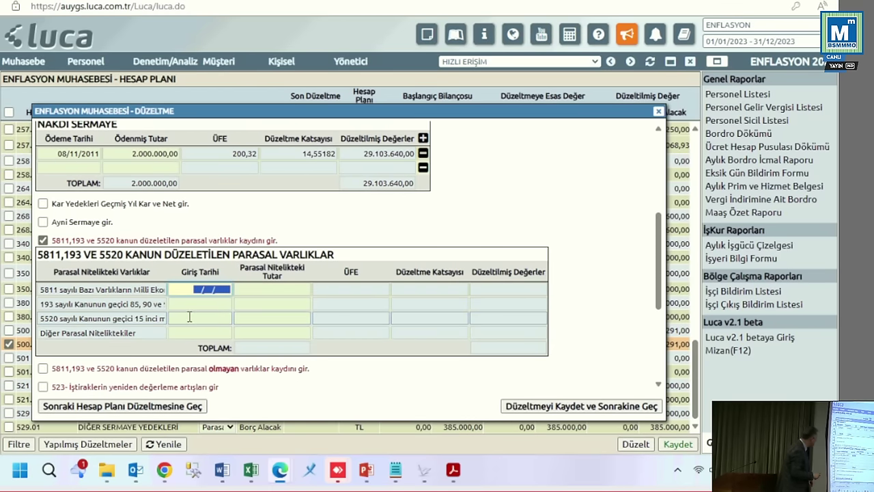
type("01/10/")
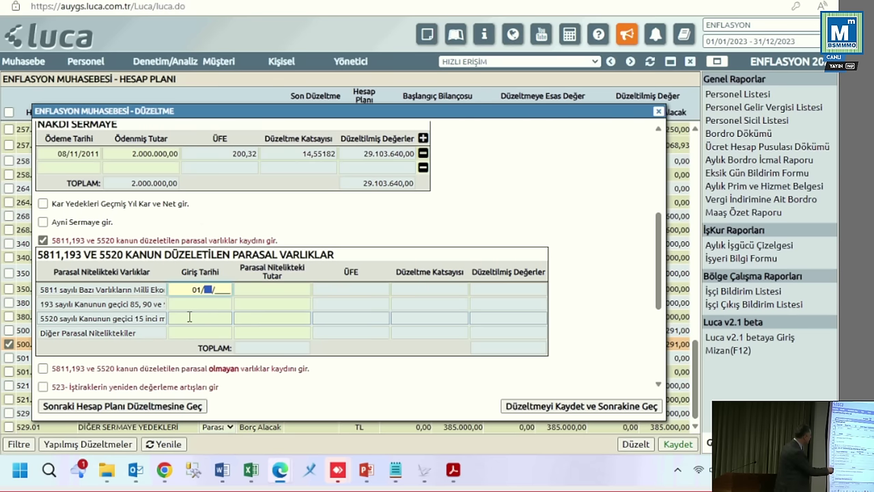
type("2023")
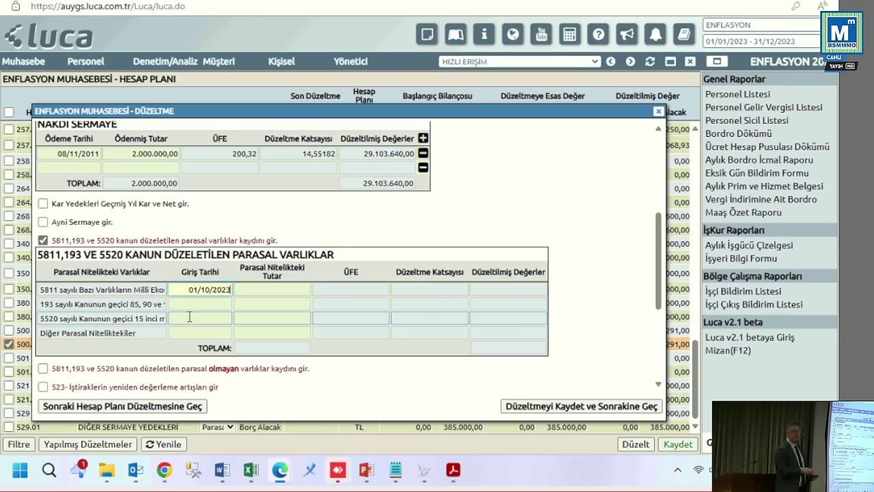
left_click(272, 292)
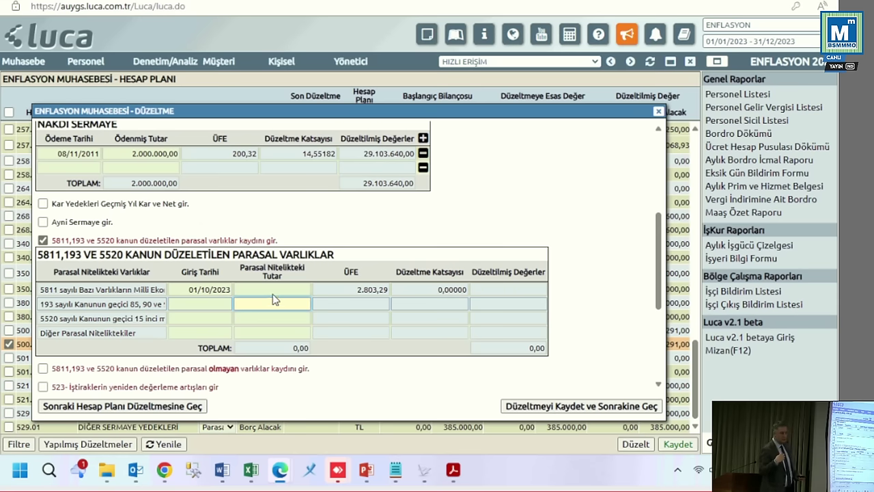
type("100")
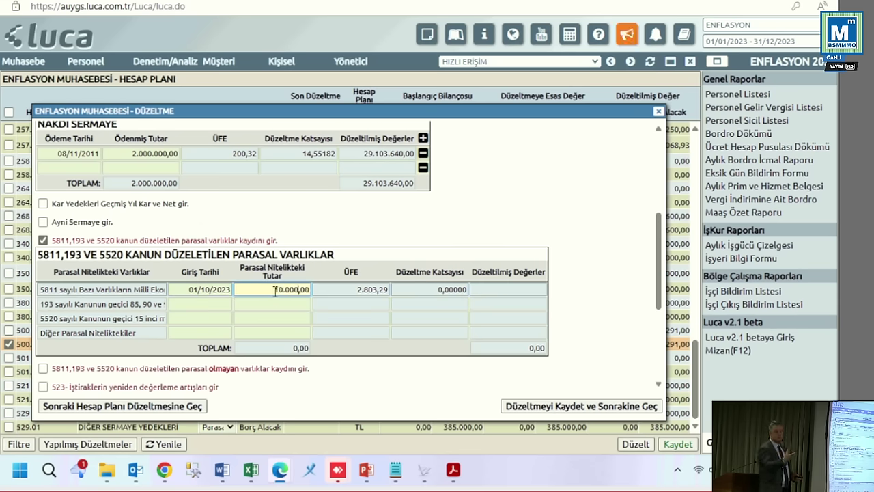
left_click(189, 306)
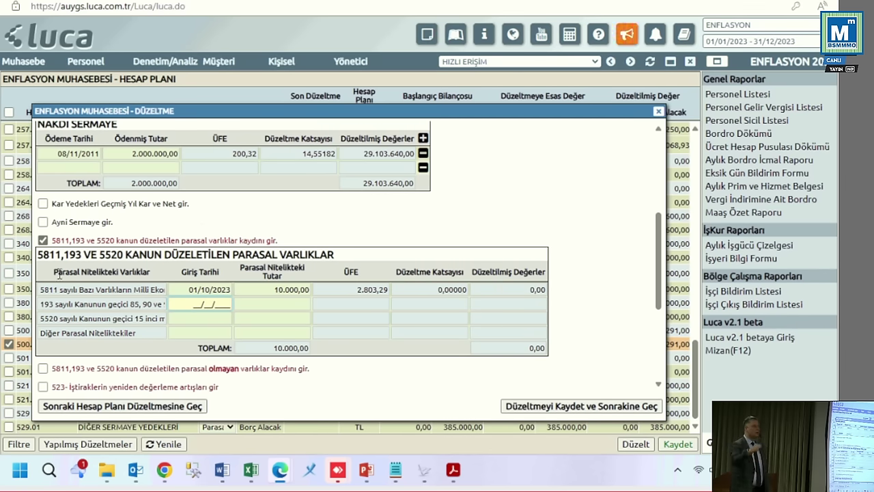
Step: Disable the 5811, 193 and 5520 monetary assets section of the capital correction
scroll(129, 226, "up", 1)
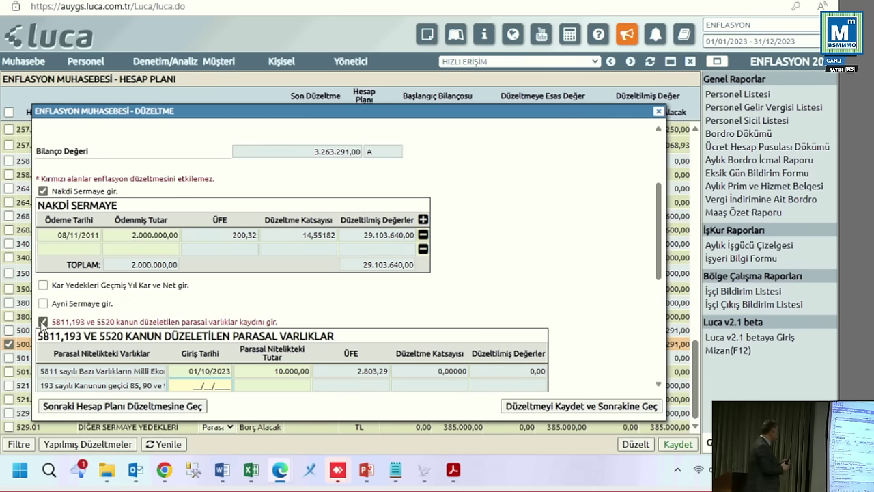
scroll(42, 325, "down", 1)
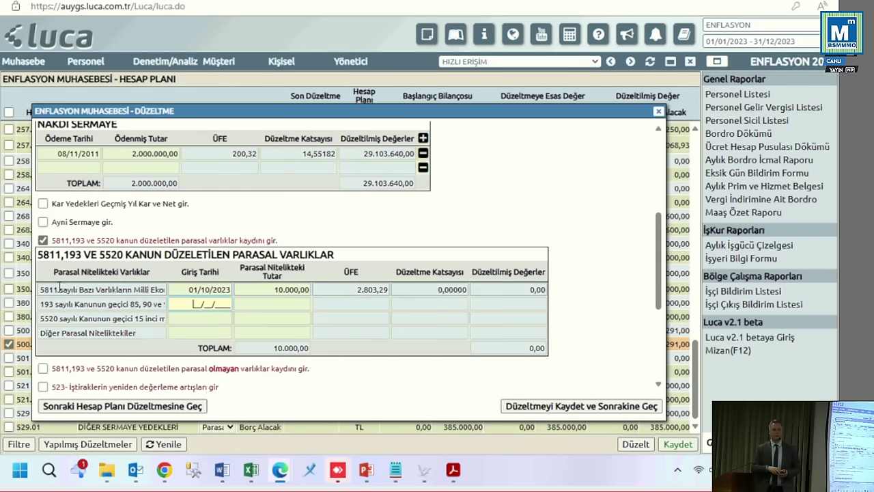
left_click(42, 241)
left_click(42, 241)
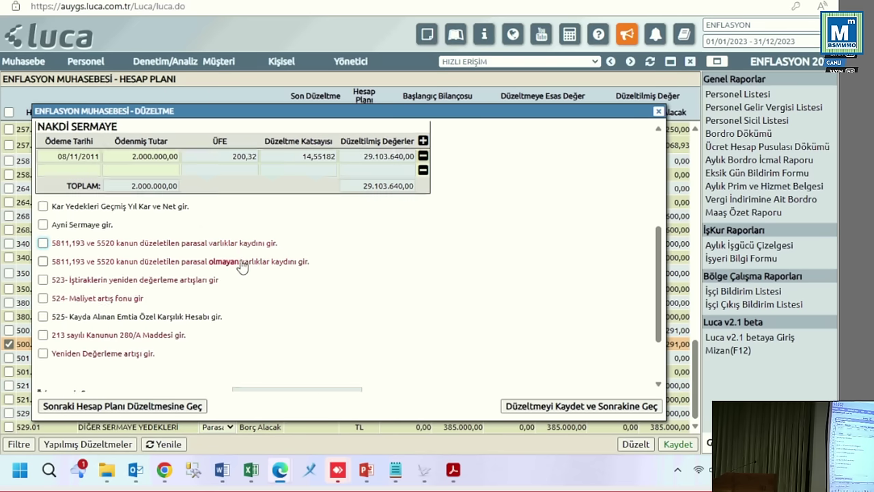
Step: Review the capital correction entries and select the year of the cash capital payment date
scroll(245, 263, "up", 3)
scroll(240, 263, "down", 3)
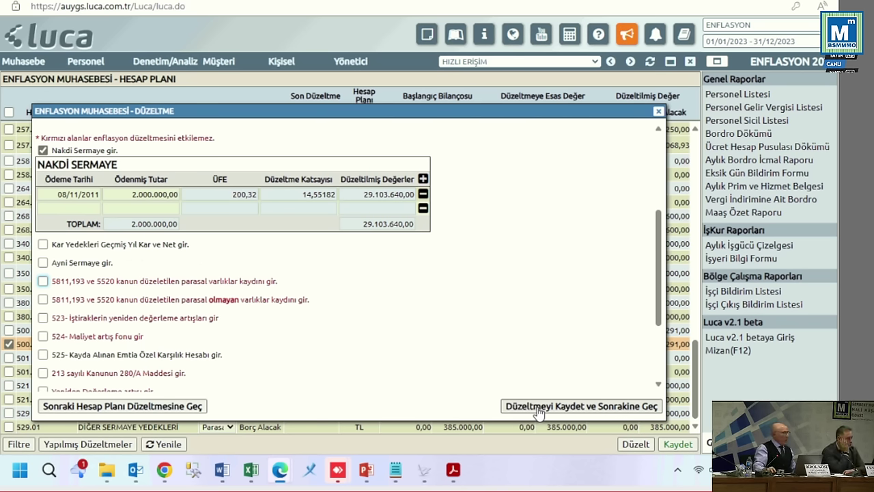
left_click(55, 197)
double_click(87, 196)
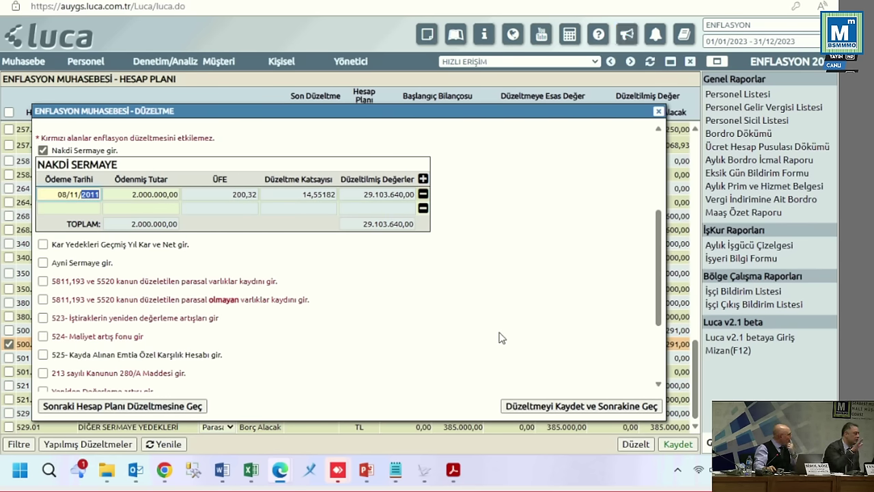
scroll(517, 351, "down", 1)
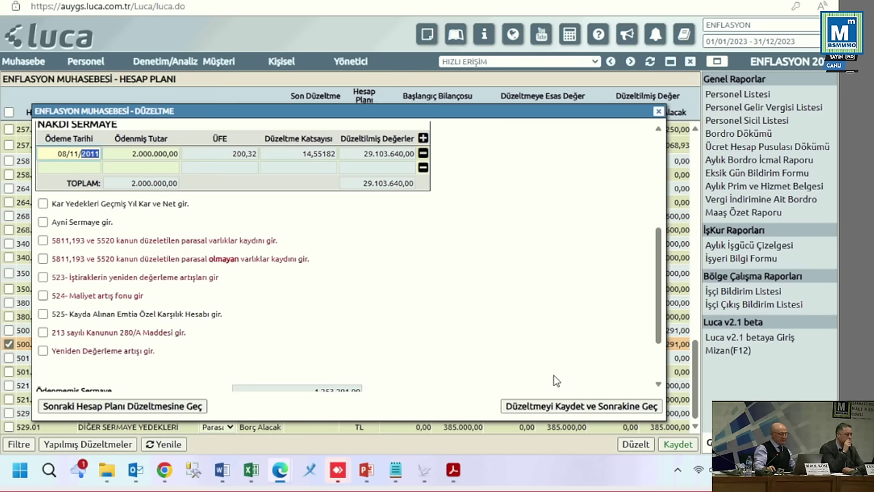
Step: Save the 500.01 Sermaye capital correction and list the vouchers dated 01/12/2023 to 31/12/2023
left_click(595, 405)
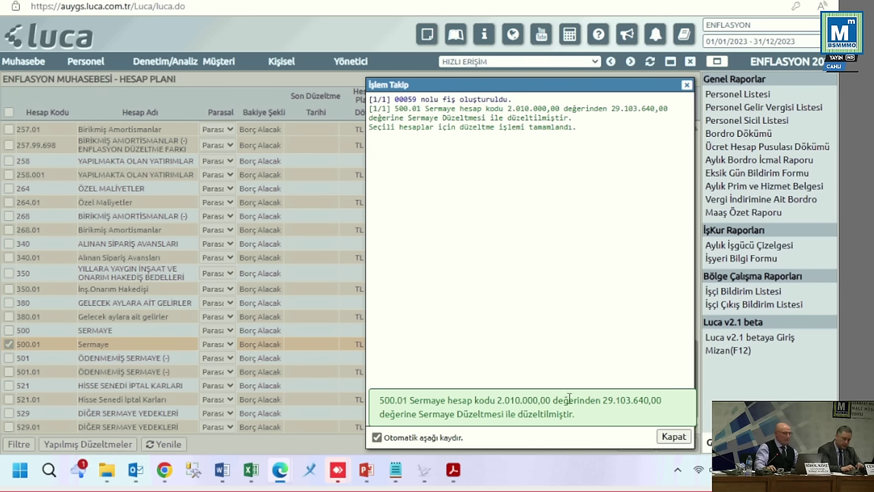
left_click(686, 84)
left_click(22, 63)
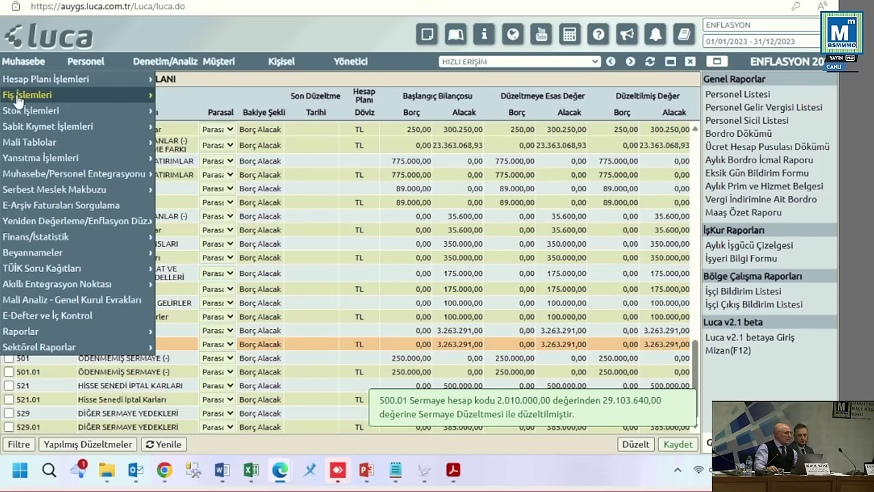
mouse_move(82, 95)
left_click(157, 109)
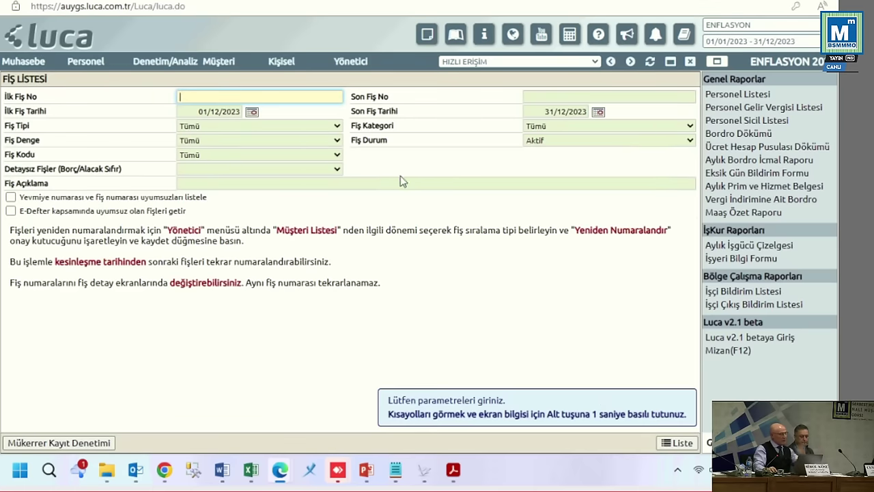
left_click(682, 444)
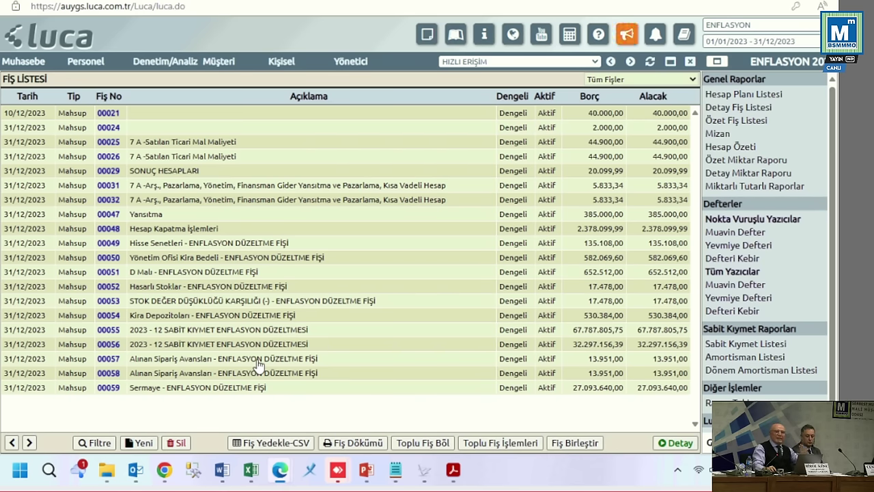
Step: Open the Sonuç İşlemleri of the inflation adjustment and select all listed 698 accounts
left_click(23, 62)
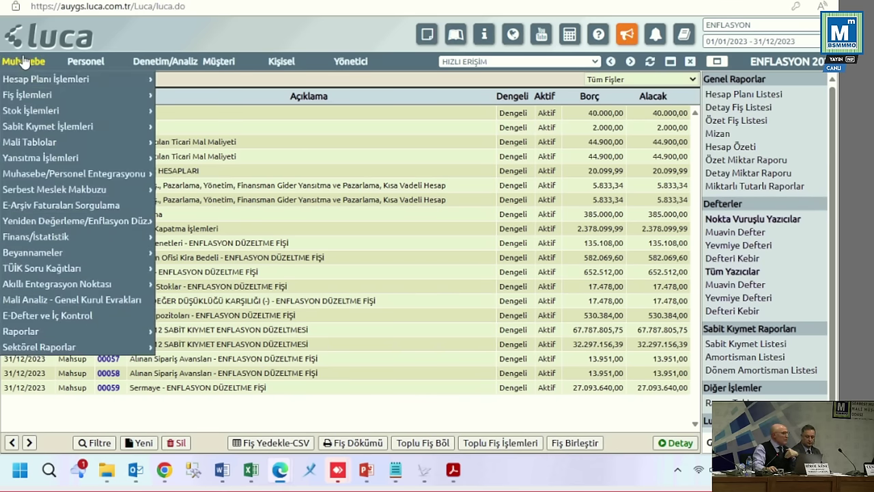
mouse_move(130, 220)
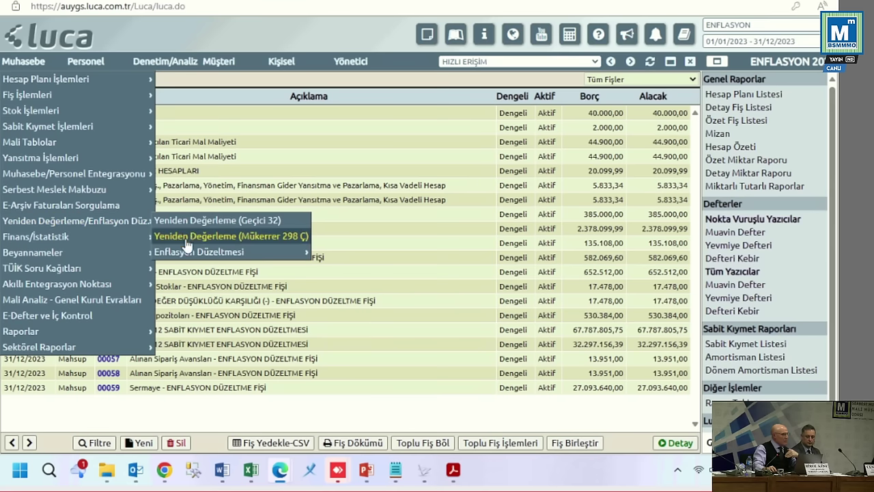
mouse_move(201, 256)
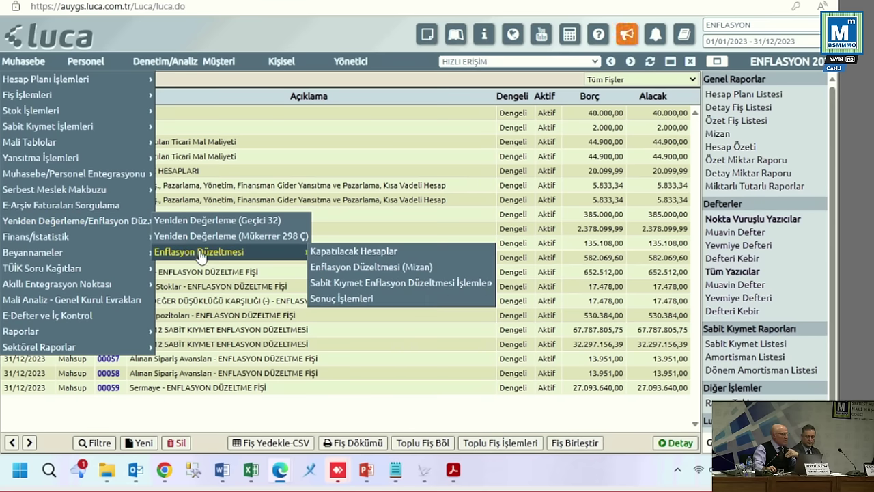
left_click(345, 301)
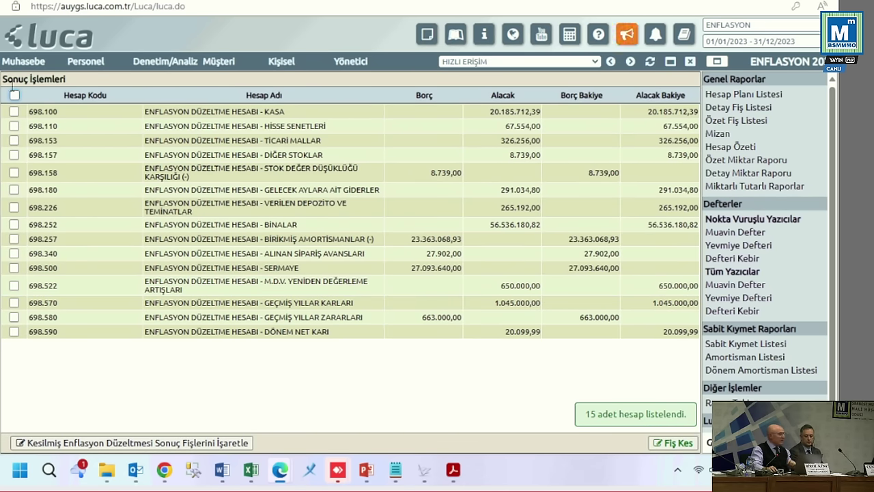
left_click(14, 95)
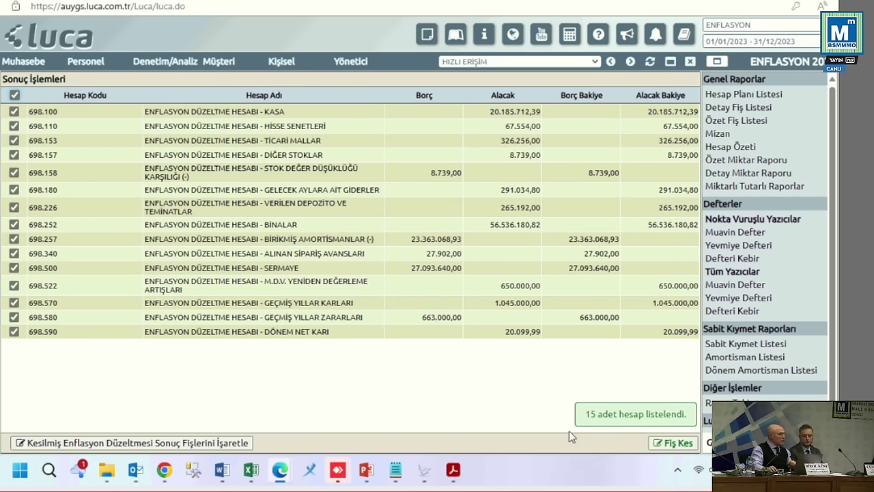
Step: Issue the Enflasyon Düzeltmesi Sonuç İşlemleri voucher for the selected accounts, using account code 570.01 Geçmiş Yıl Karı
left_click(674, 443)
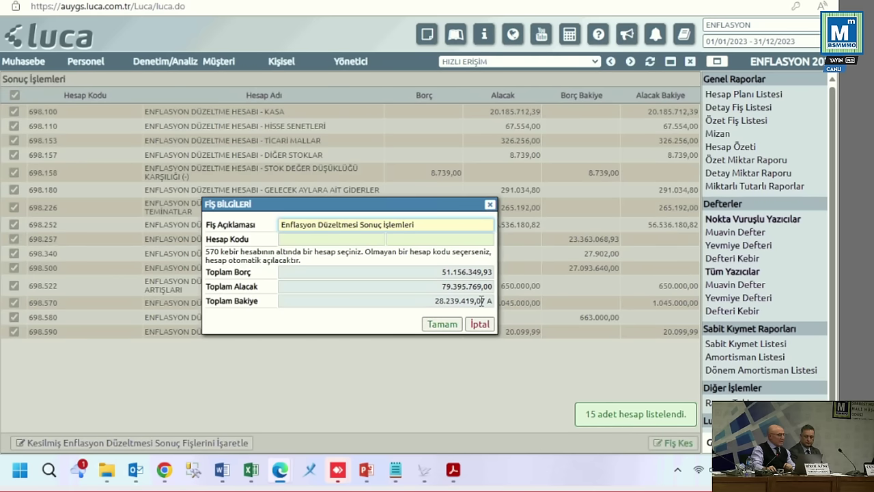
left_click(316, 241)
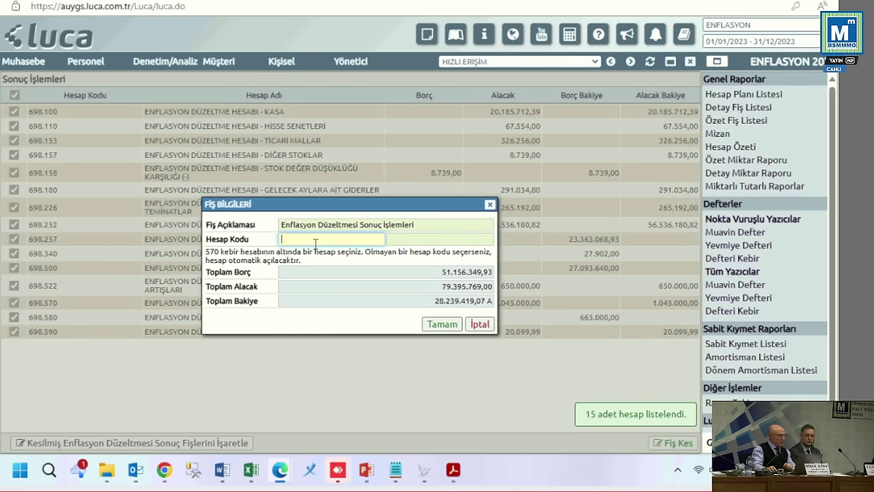
type("570")
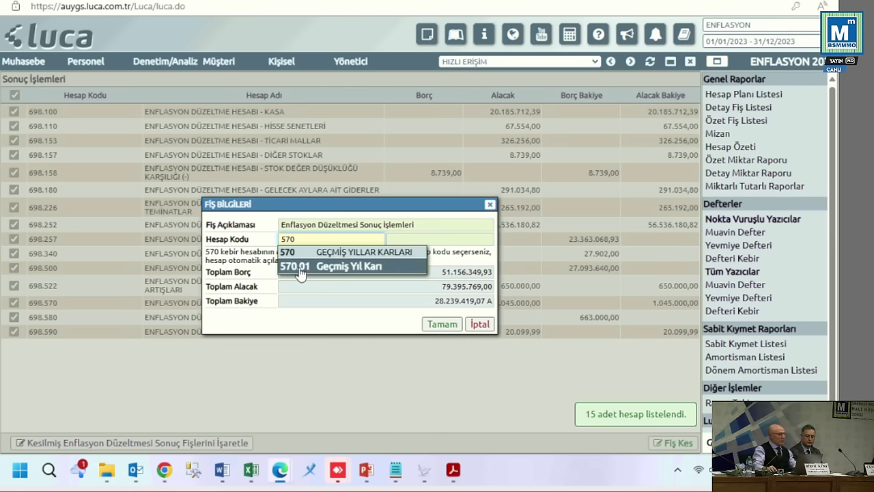
left_click(300, 268)
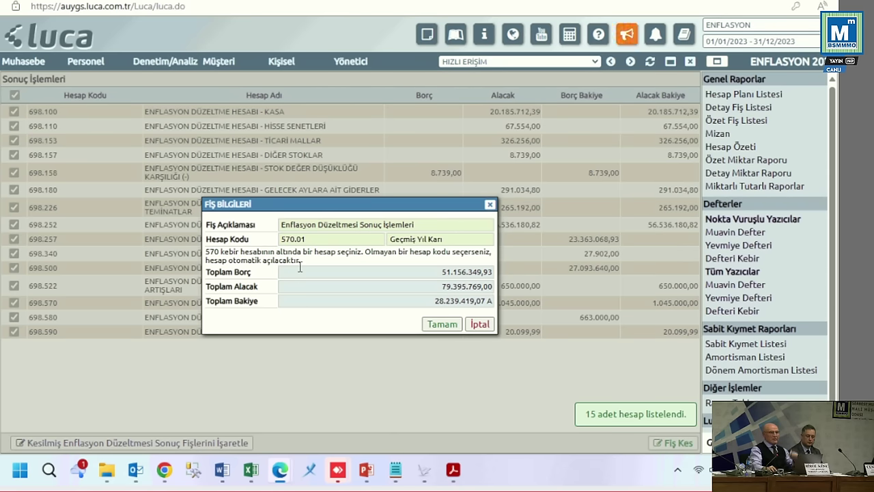
left_click(444, 326)
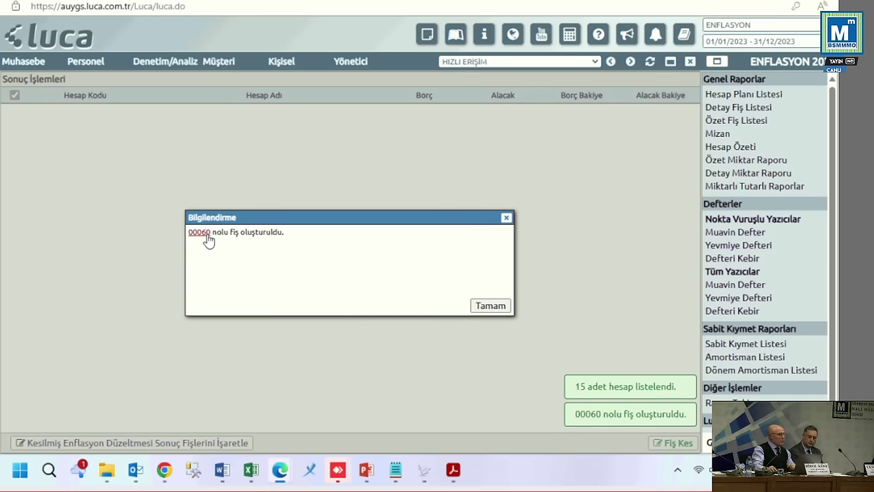
Step: Open the newly issued result voucher and review its account lines
left_click(205, 233)
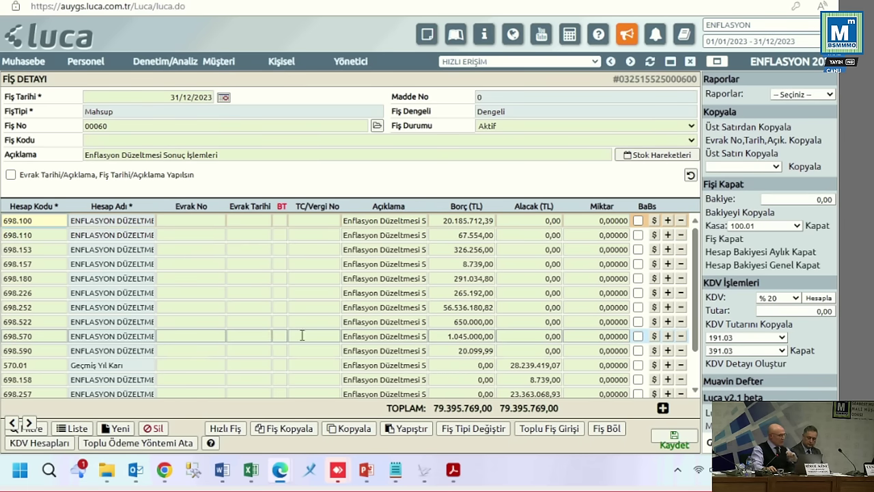
scroll(274, 333, "down", 3)
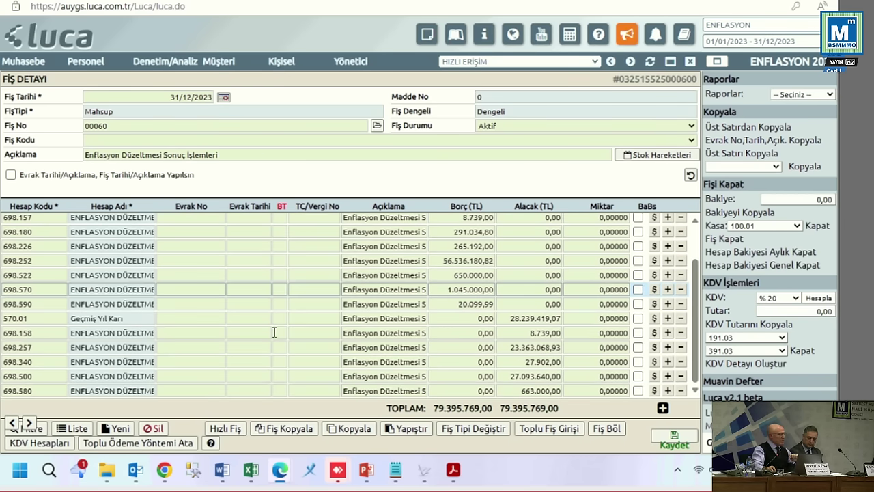
left_click(10, 62)
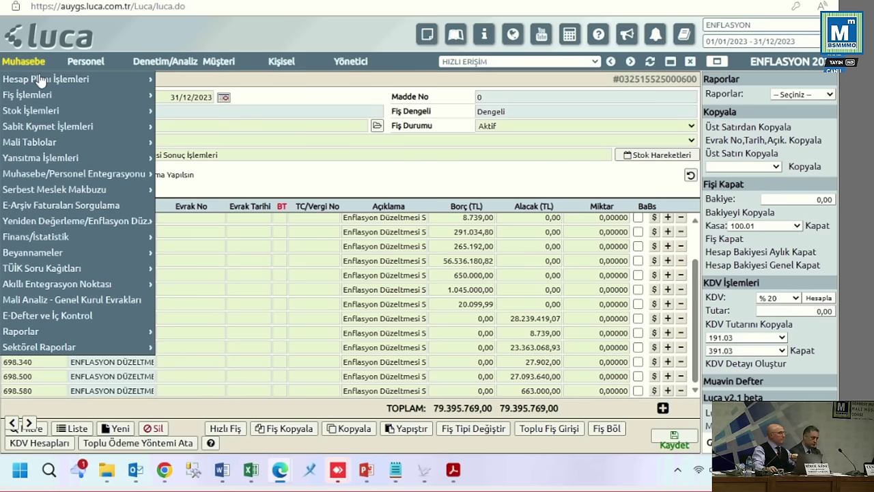
mouse_move(82, 158)
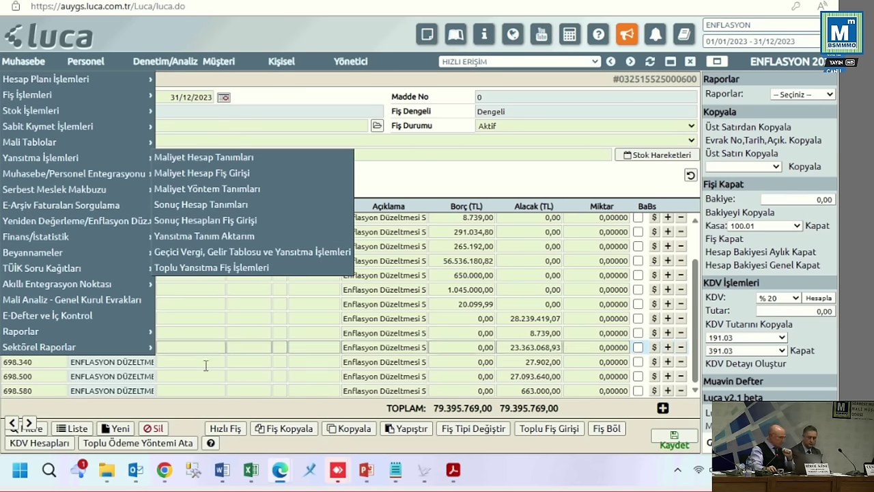
left_click(263, 316)
left_click(127, 300)
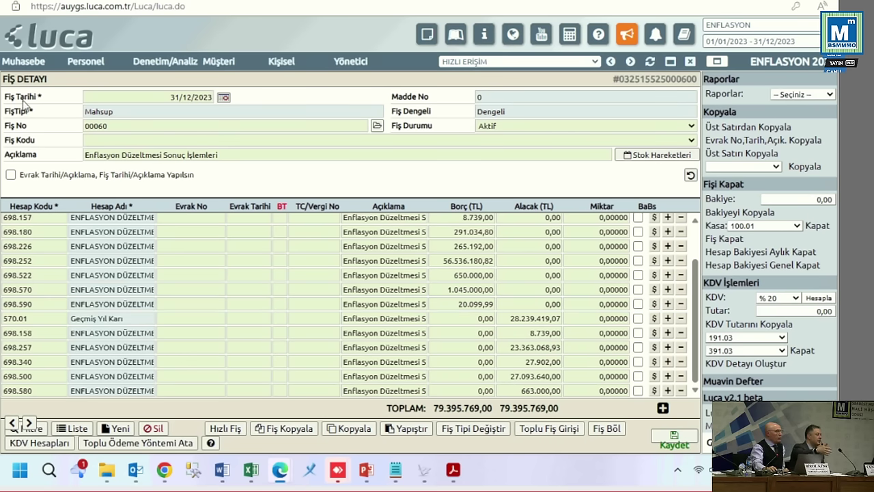
Step: Open the Gelir/Kurumlar tax declaration, dismiss the declaration checks and fill in the earnings details from the system
left_click(25, 63)
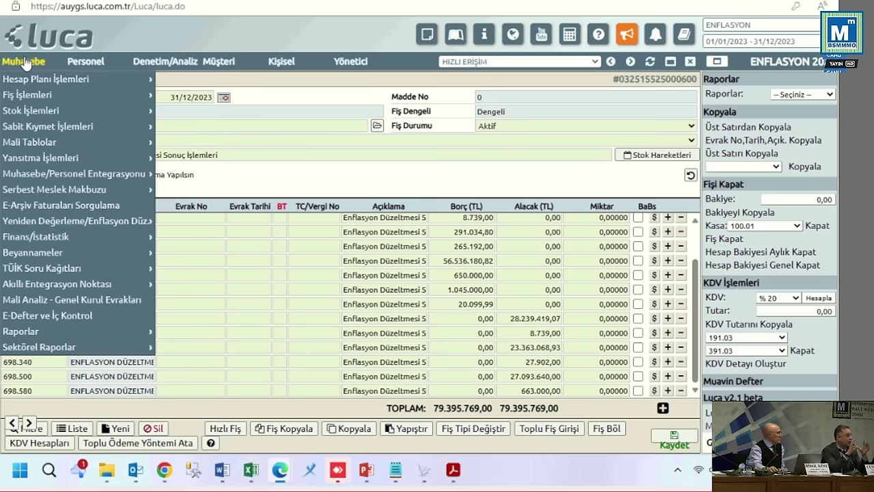
mouse_move(65, 252)
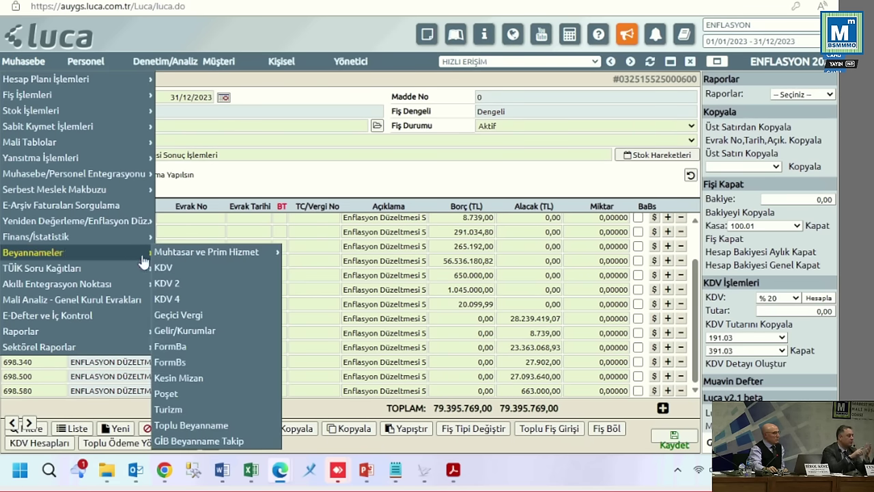
left_click(194, 333)
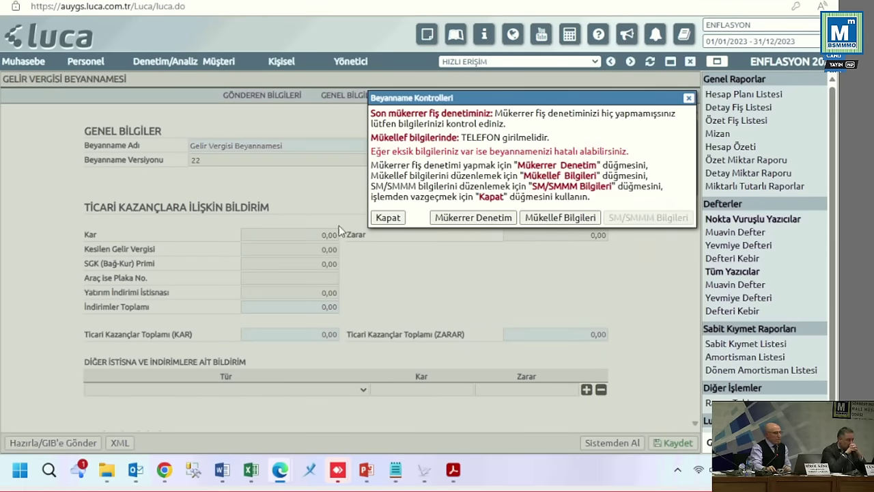
left_click(386, 217)
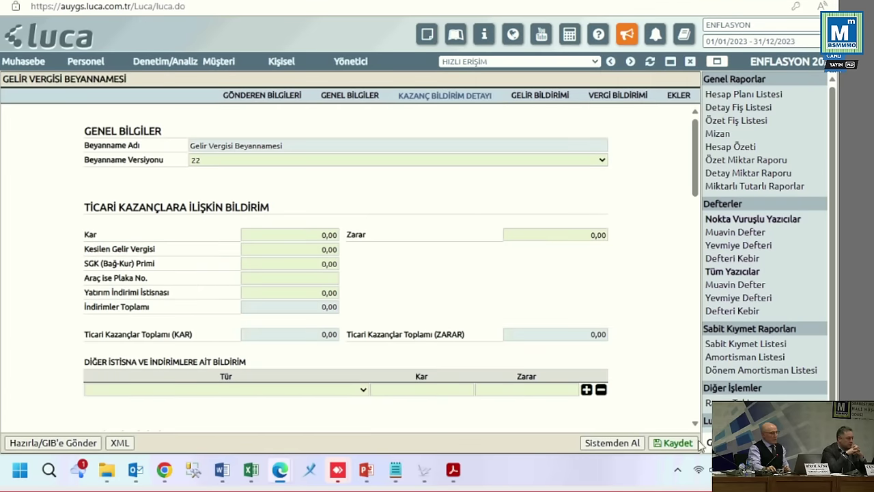
left_click(629, 444)
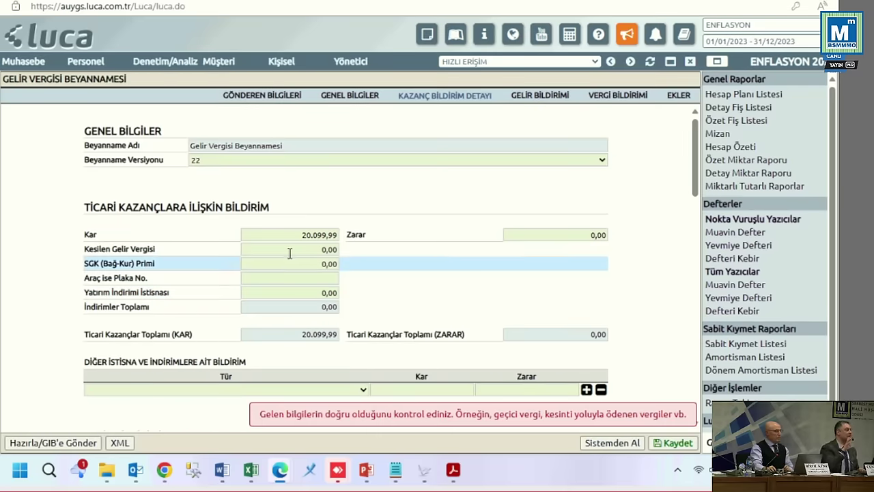
Step: Highlight the Kar amount in the commercial earnings section and bring up the TÜRMOB Enflasyon Düzeltmesi window in Chrome
left_click(301, 235)
left_click_drag(301, 234, 324, 307)
mouse_move(163, 470)
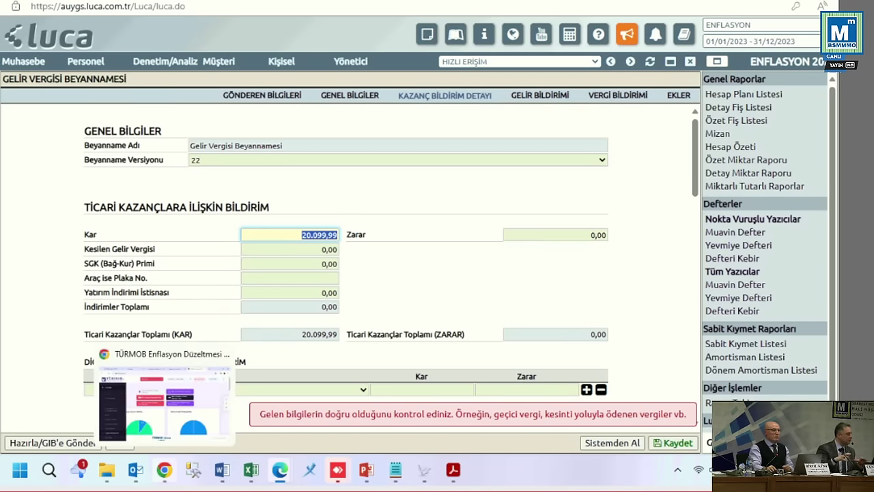